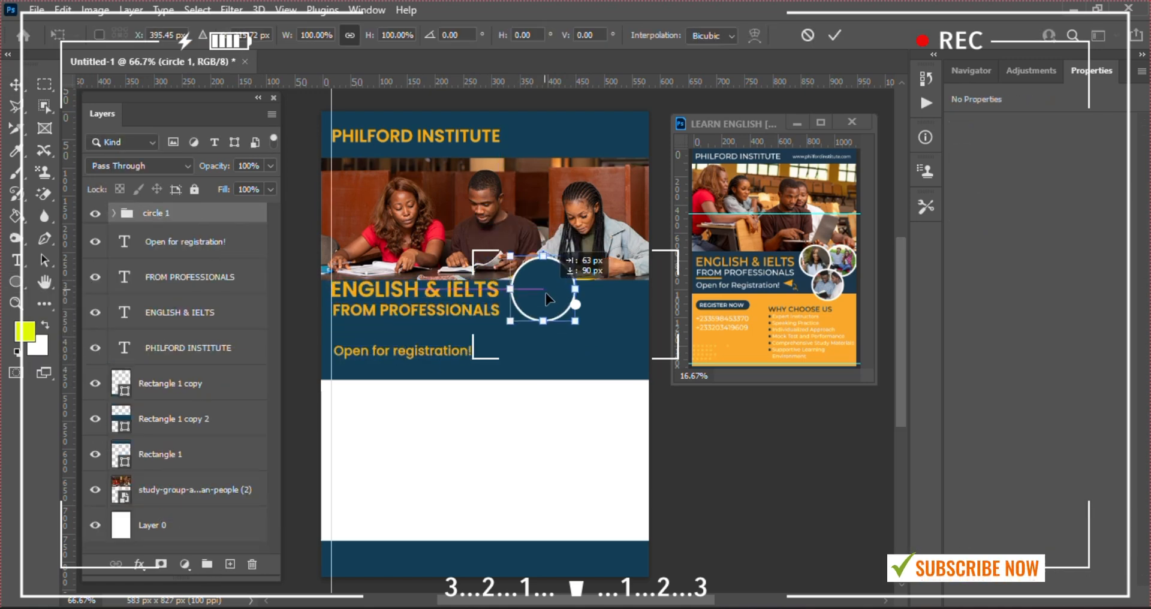
Set the circle copy beside the original, shorten the navy rectangle, and enlarge both headings
left_click_drag(574, 294, 620, 294)
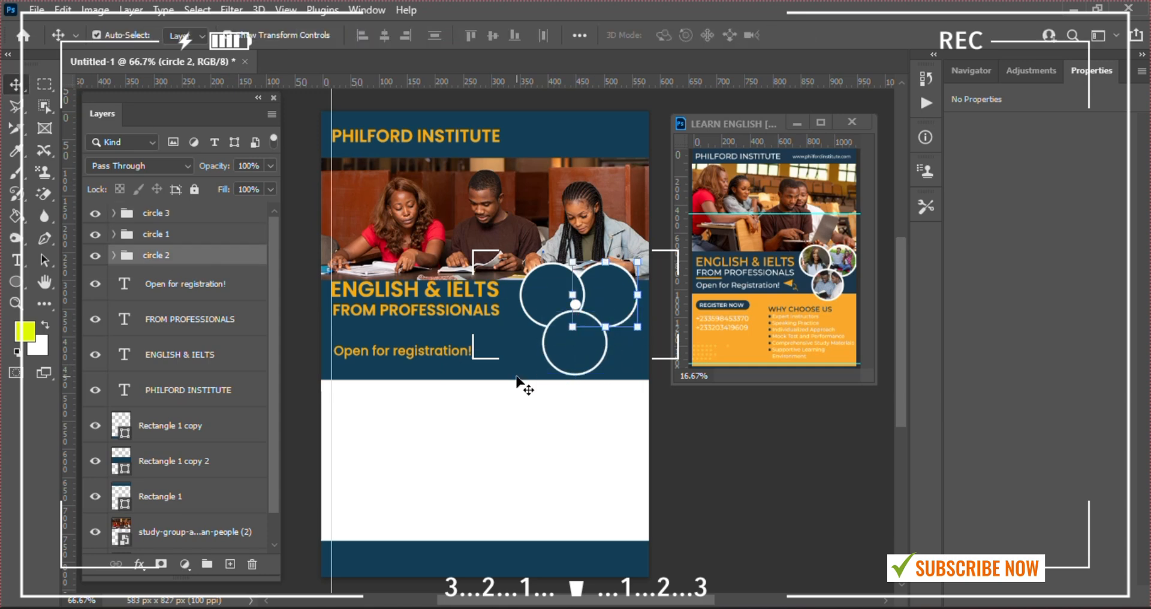
left_click(517, 377)
left_click_drag(485, 380, 483, 359)
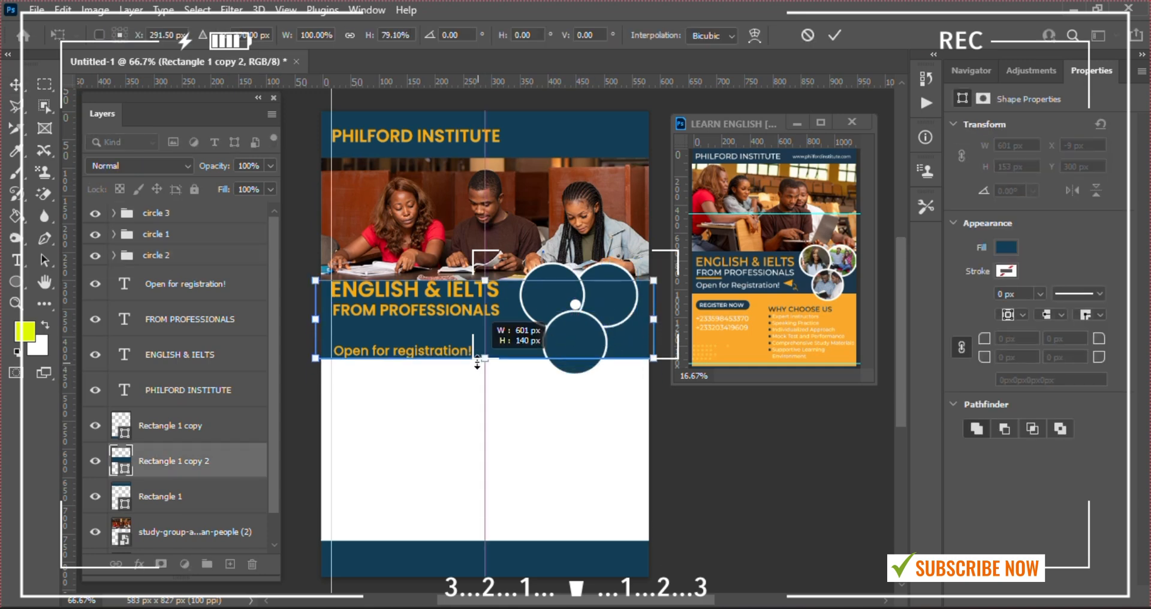
key("Return")
left_click(456, 291)
left_click_drag(500, 316, 513, 319)
key("Return")
left_click(444, 312)
Draw a thin orange line under the headings
key("u")
double_click(121, 319)
mouse_move(331, 329)
left_mouse_down()
mouse_move(390, 331)
mouse_move(400, 375)
left_mouse_up()
left_click(1088, 280)
Duplicate the Open for registration! text and change the copy to REGISTER NOW
key("v")
left_click(190, 288)
left_click(196, 219)
key("ctrl+j")
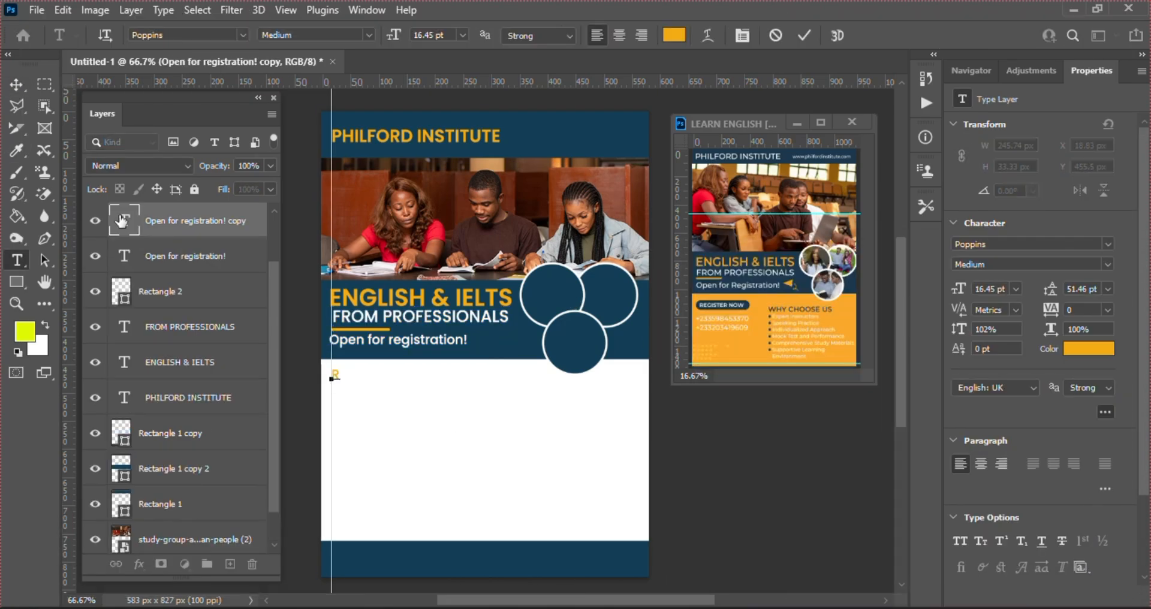
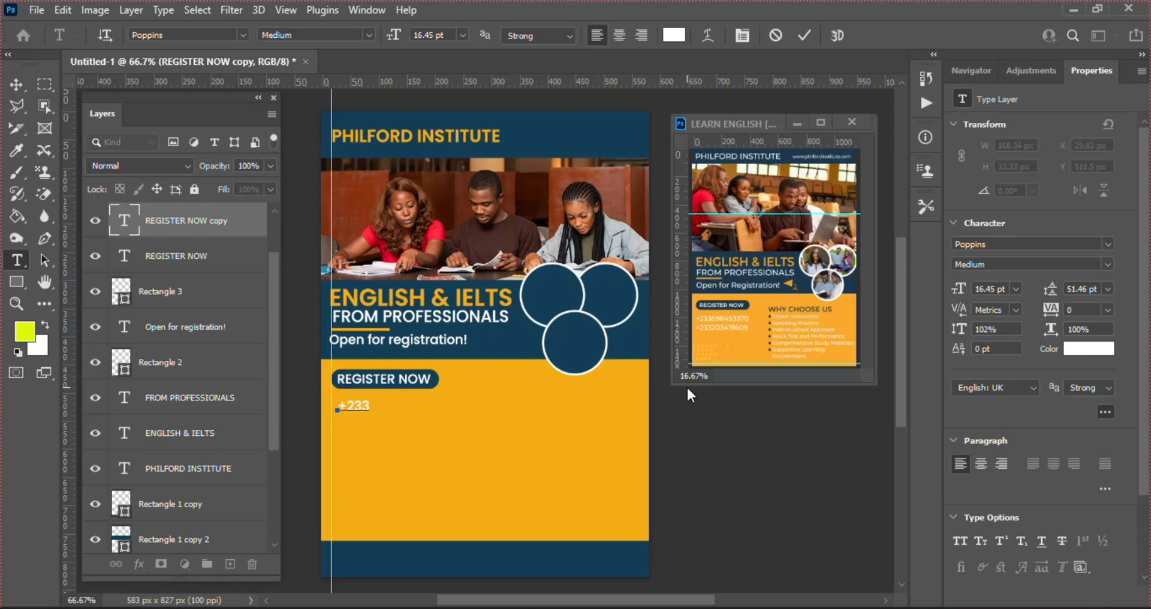
key("Return")
left_click(1108, 288)
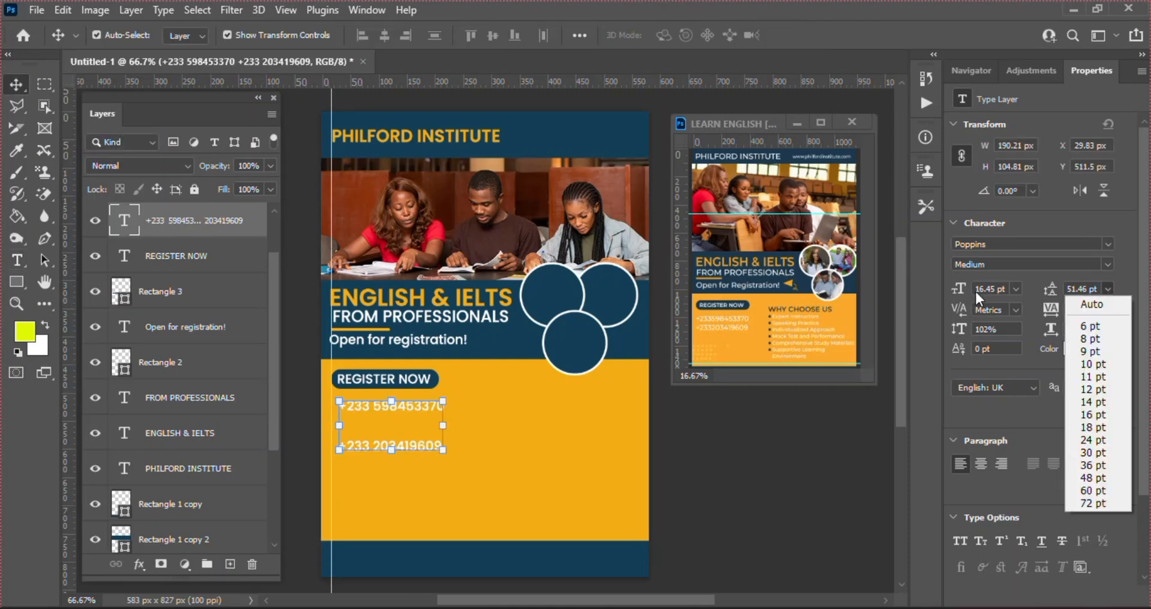
left_click(1079, 401)
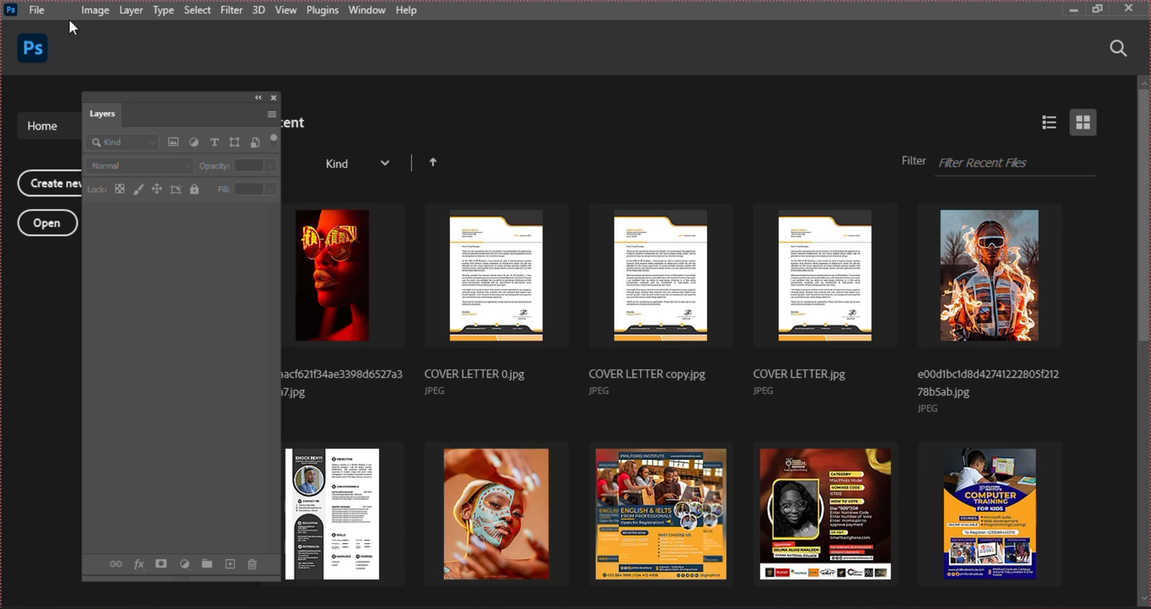
Create a new A5 Print-preset document, 148 × 210 mm, at 100 pixels/inch
left_click(36, 10)
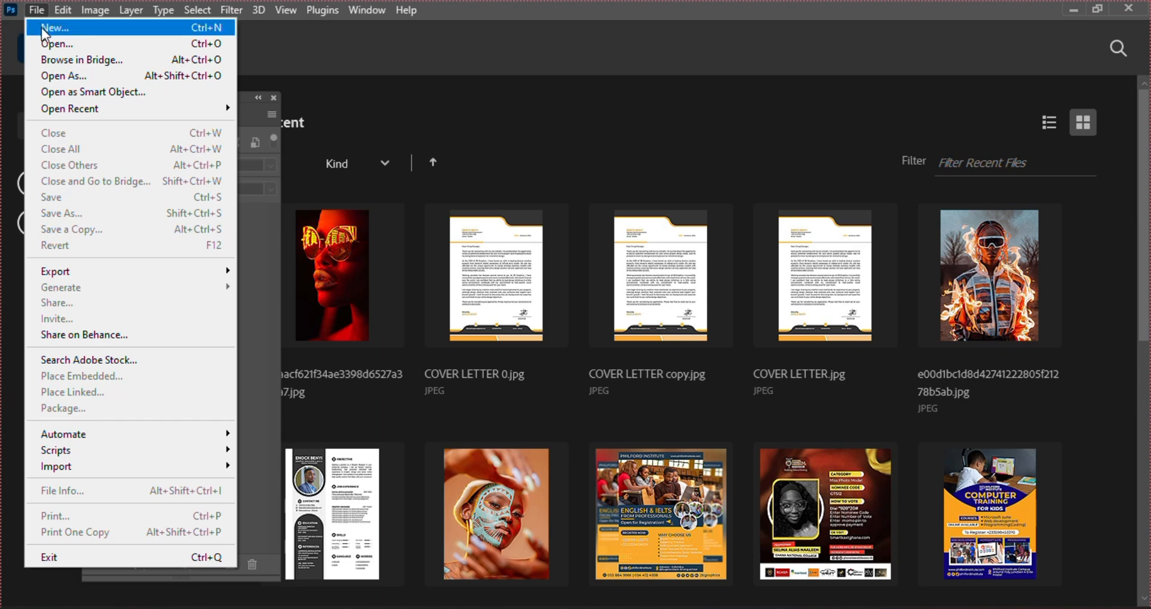
left_click(41, 27)
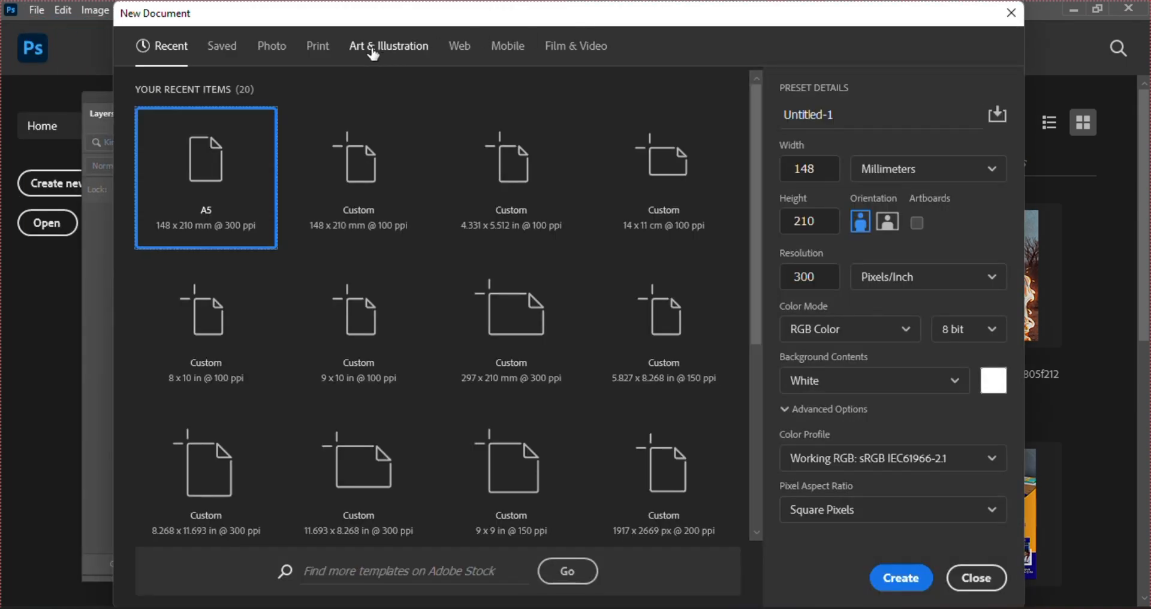
left_click(318, 47)
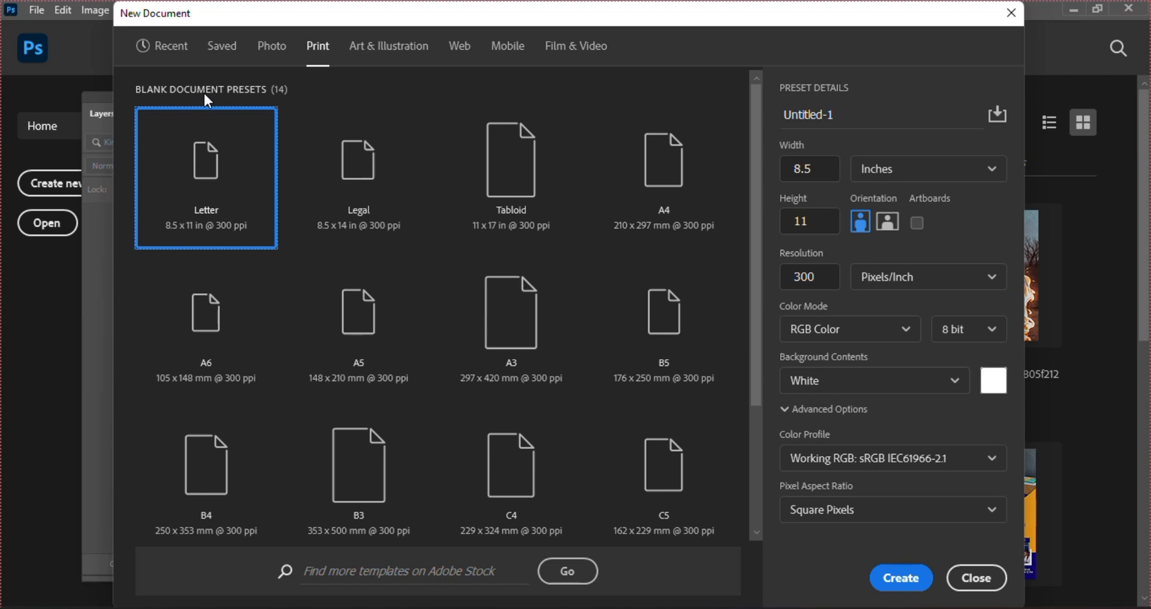
left_click(381, 340)
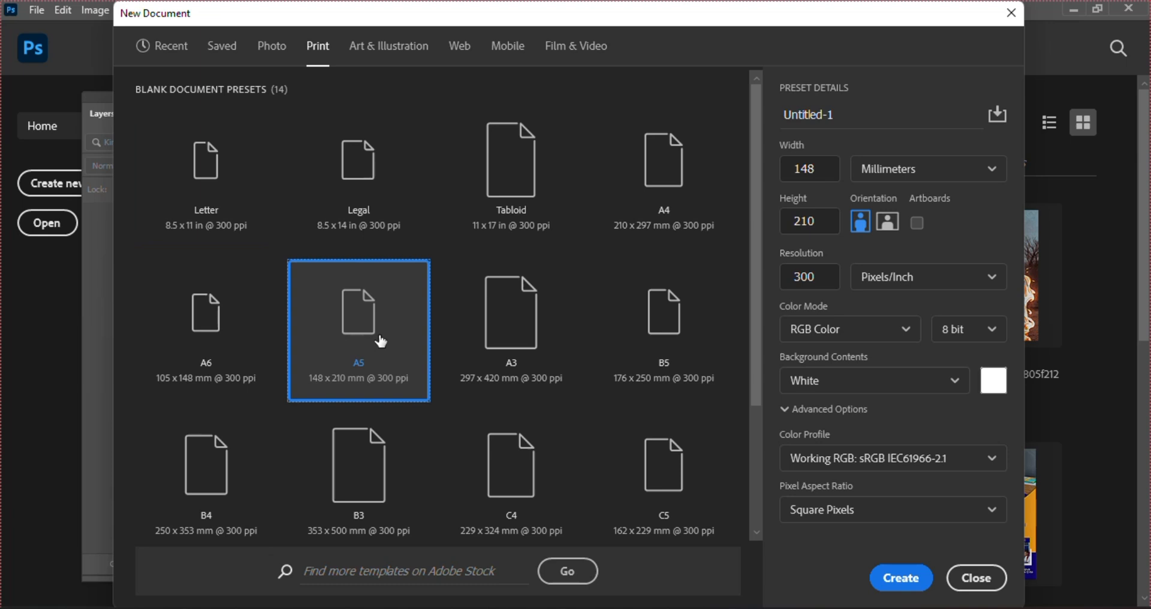
left_click(800, 271)
key("BackSpace")
type("1")
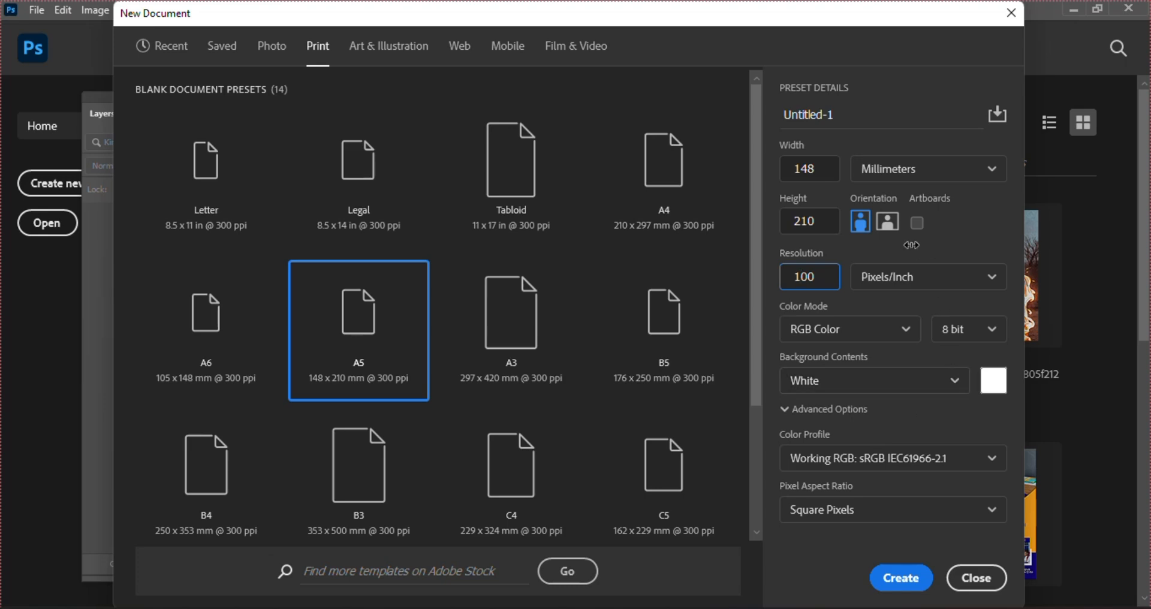
left_click(896, 578)
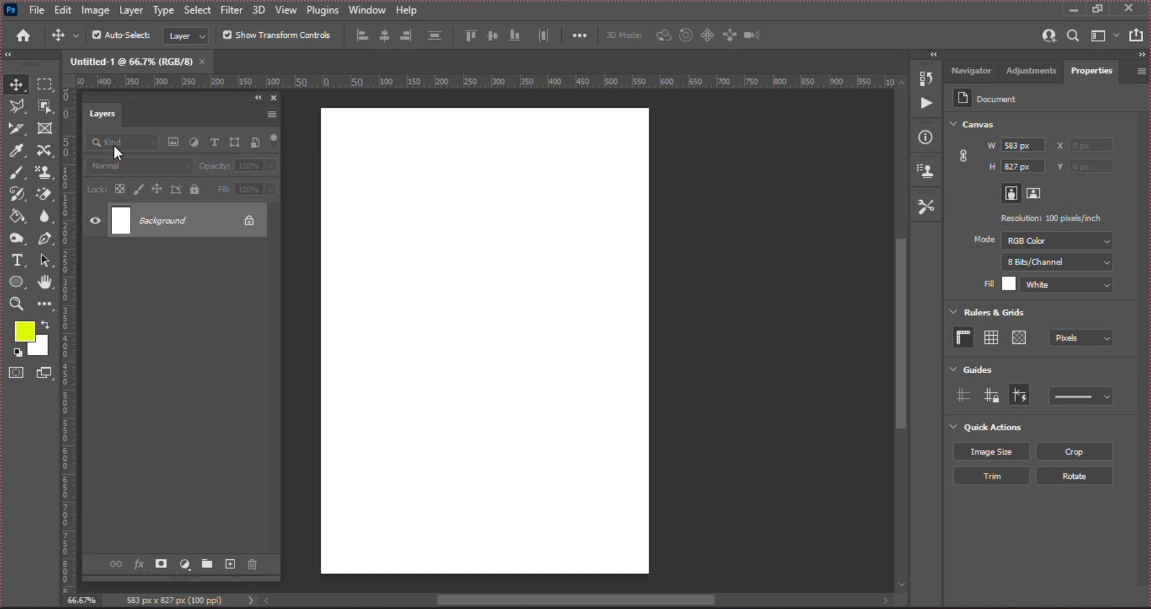
Unlock the Background layer into Layer 0 and bring up File Explorer's Desktop folder
left_click(249, 221)
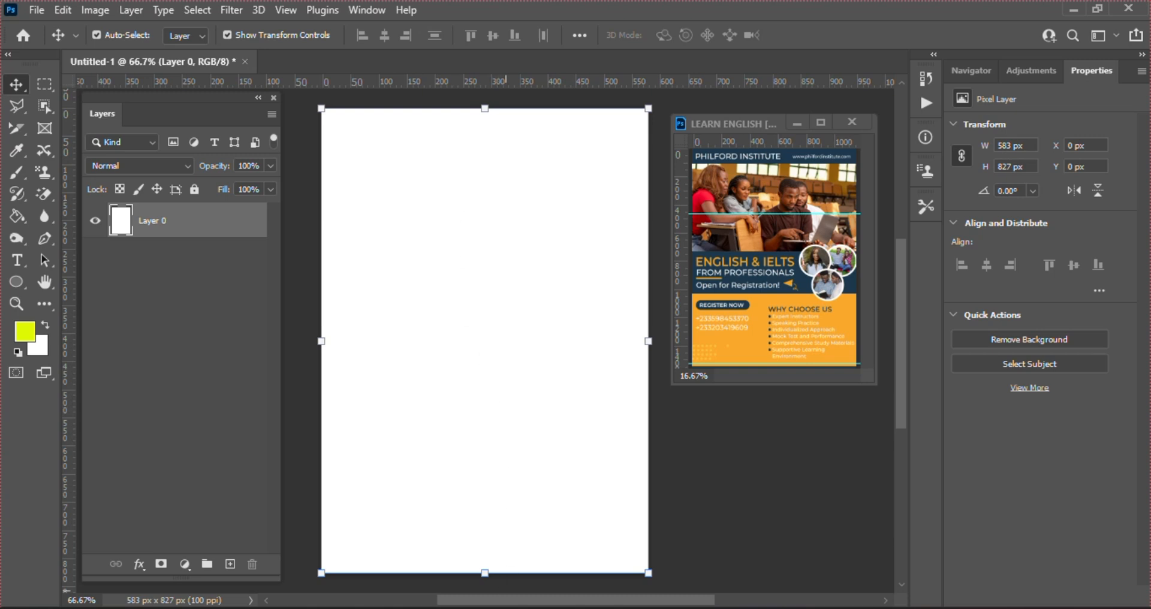
left_click(528, 546)
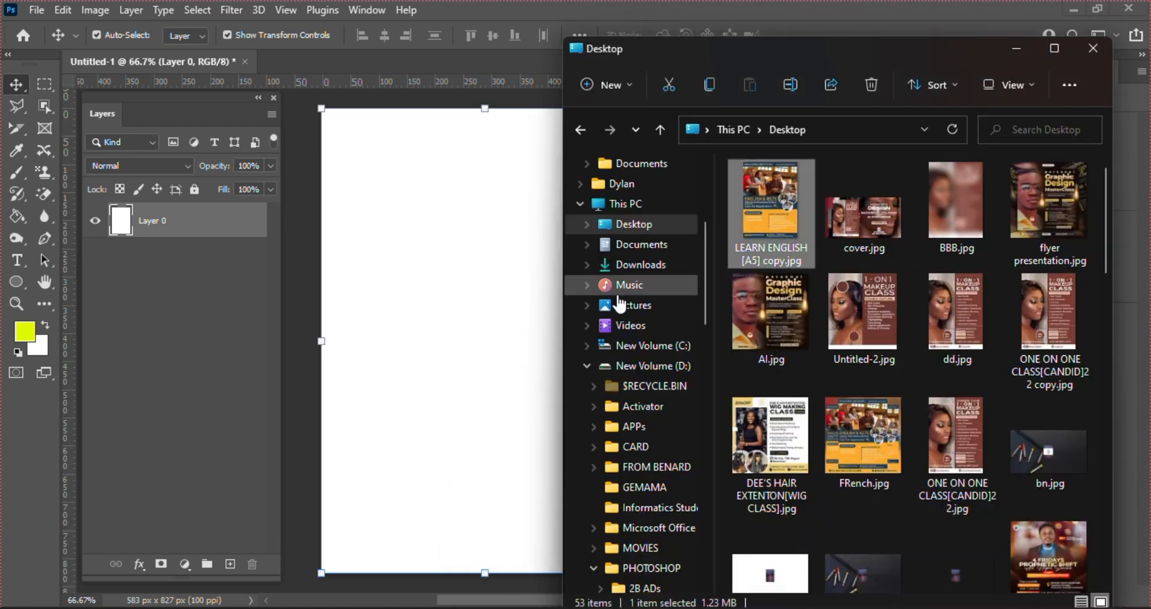
Drag study-group-african-people (2).jpg from Downloads onto the A5 canvas
left_click(660, 277)
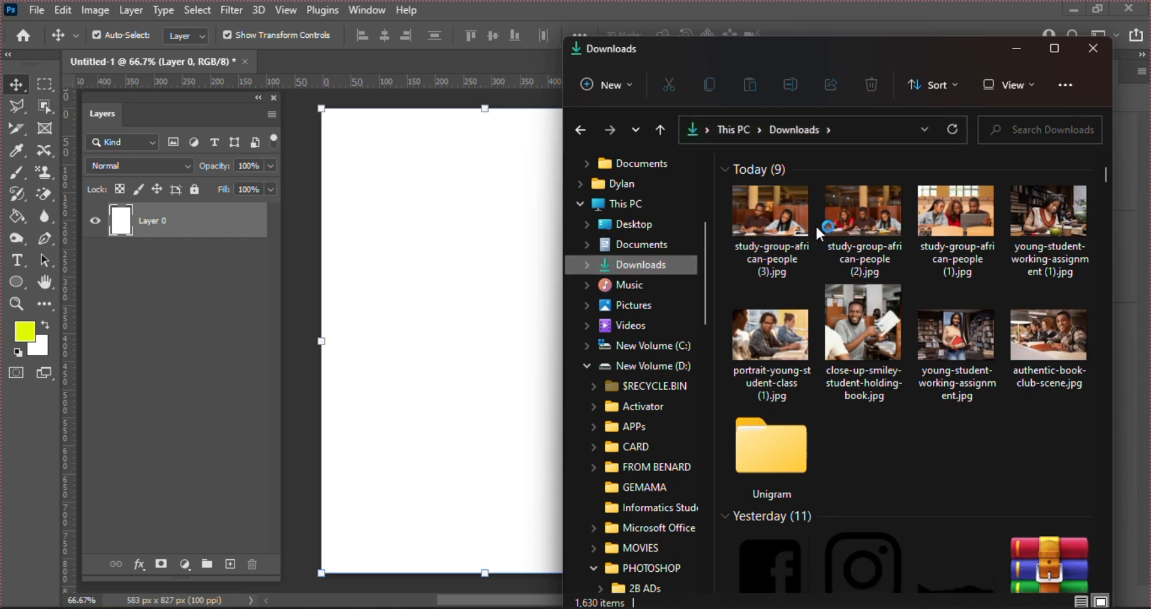
left_click(883, 222)
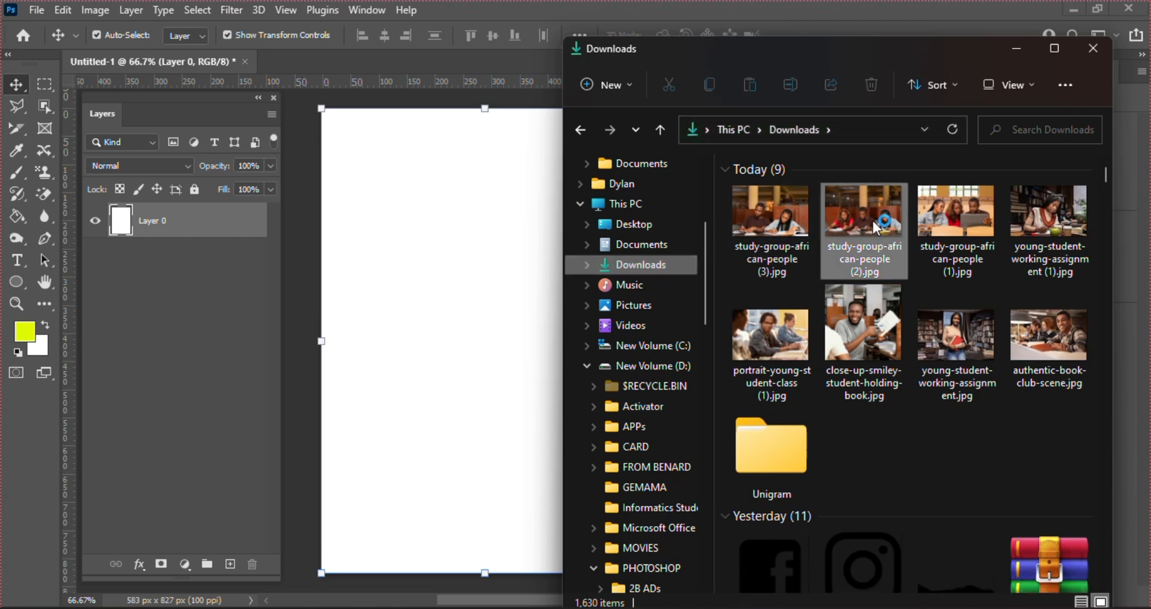
left_click_drag(867, 225, 388, 197)
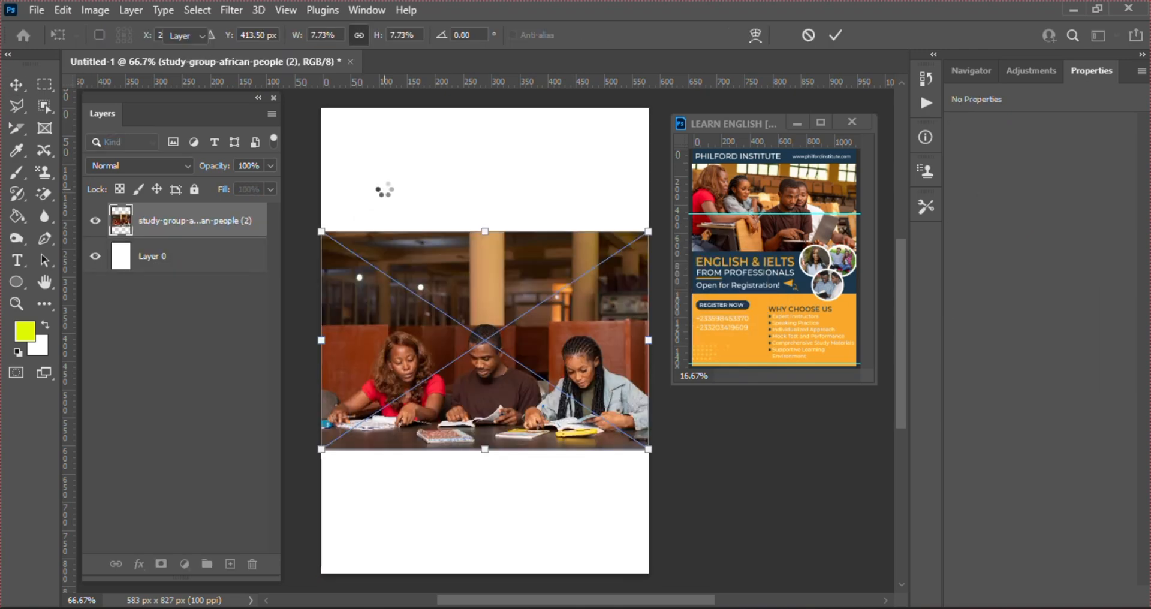
Confirm the classroom photo, move it to the top of the page, and pick the Rectangle tool
key("Return")
left_click_drag(459, 363, 463, 213)
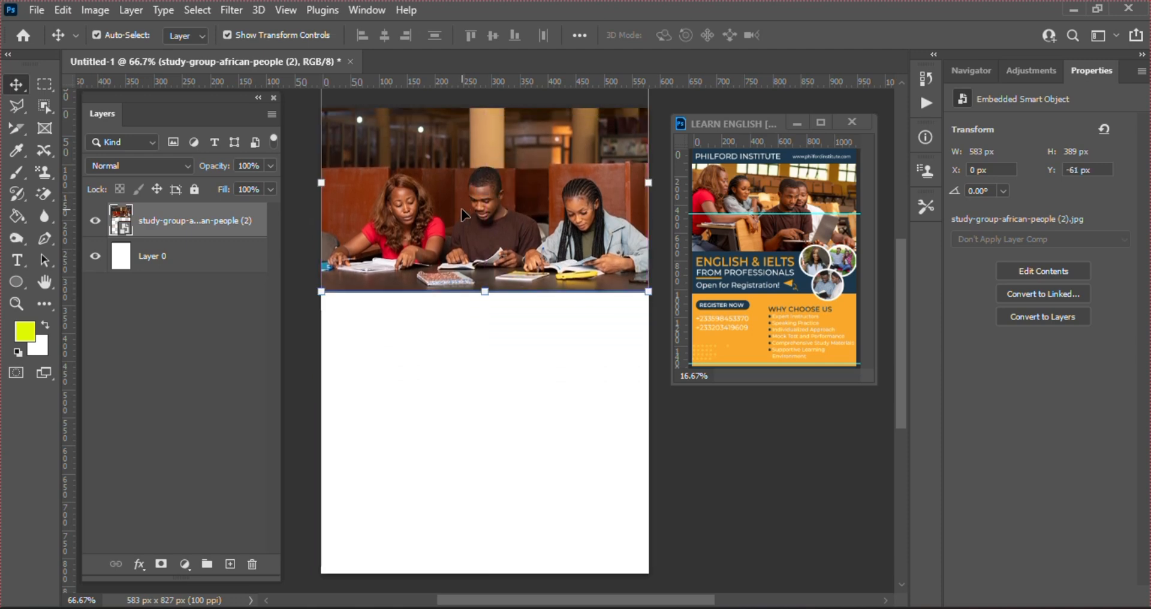
left_click(12, 287)
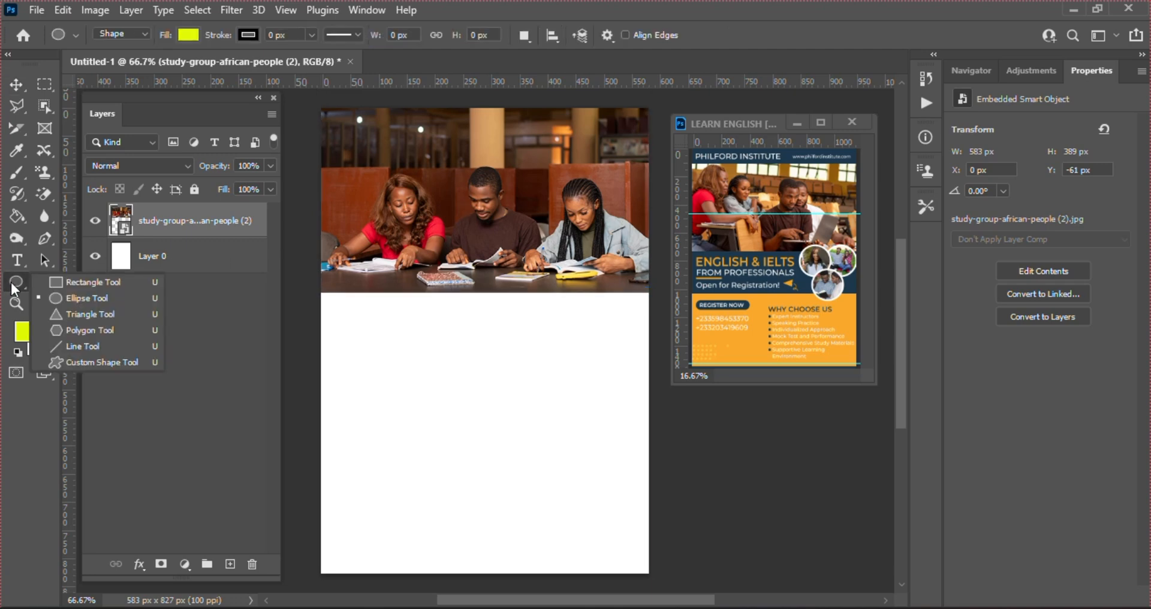
left_click(78, 283)
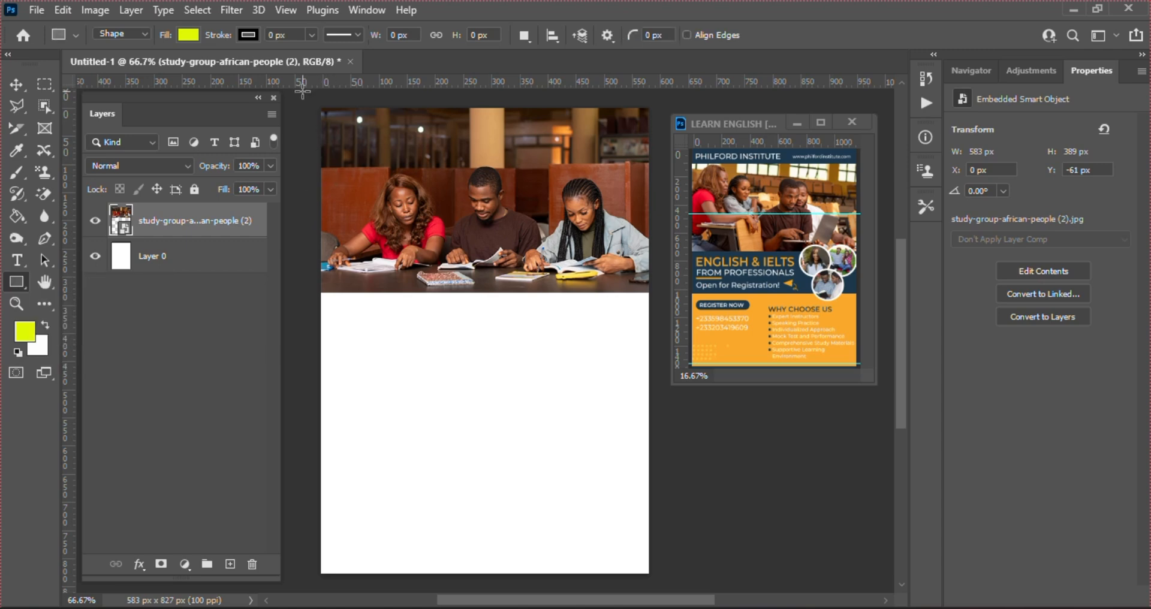
Set the rectangle stroke to no colour and the fill to navy #123e56
left_click(247, 35)
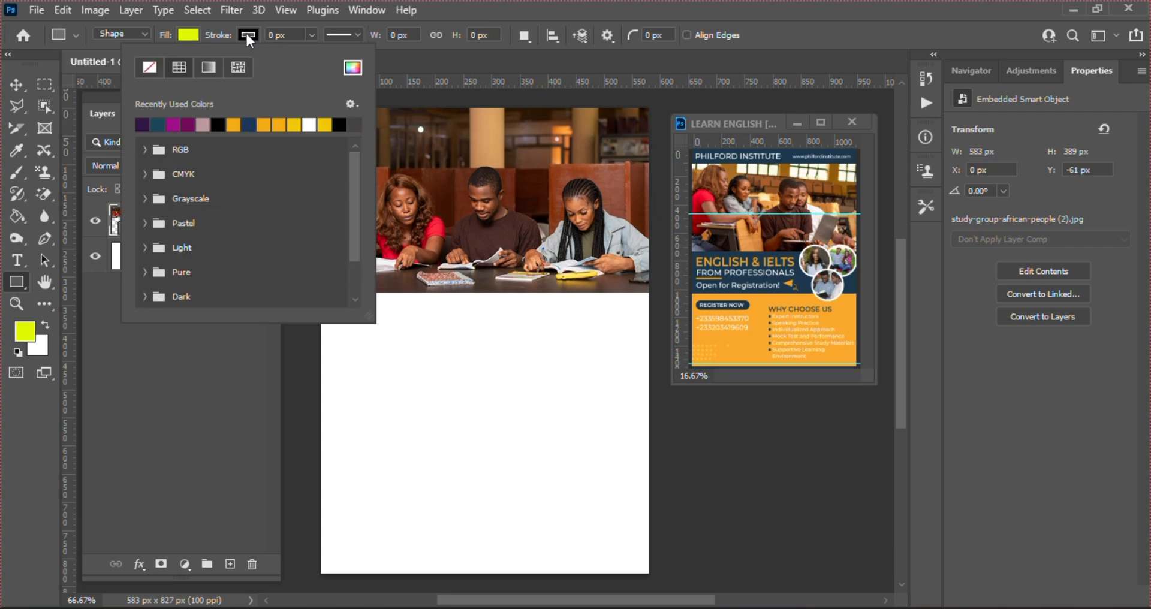
left_click(147, 67)
left_click(196, 35)
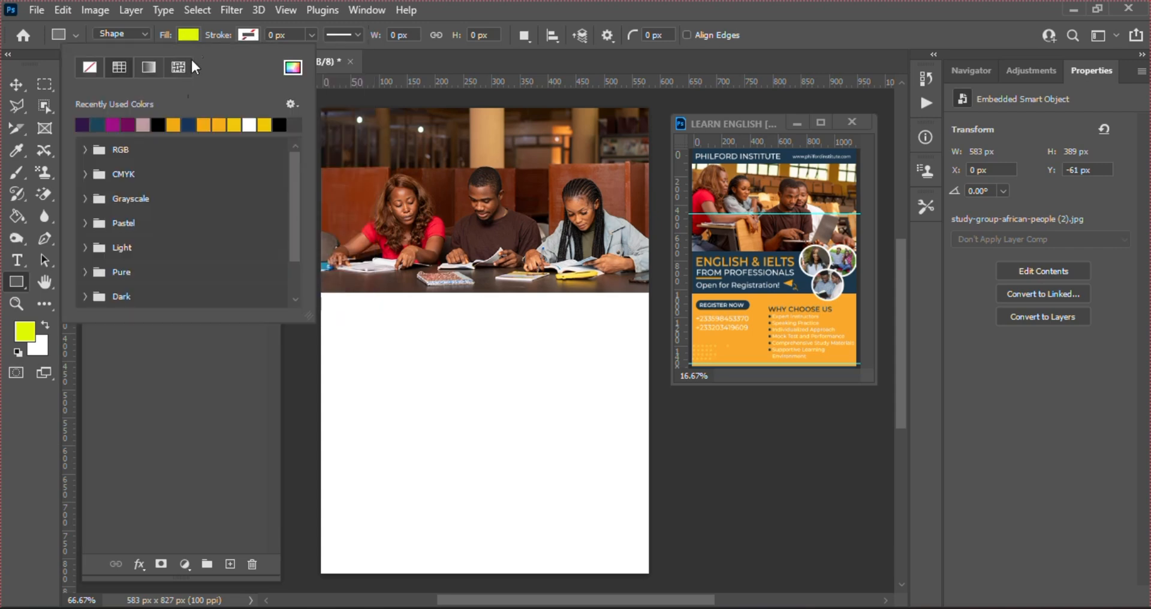
left_click(97, 124)
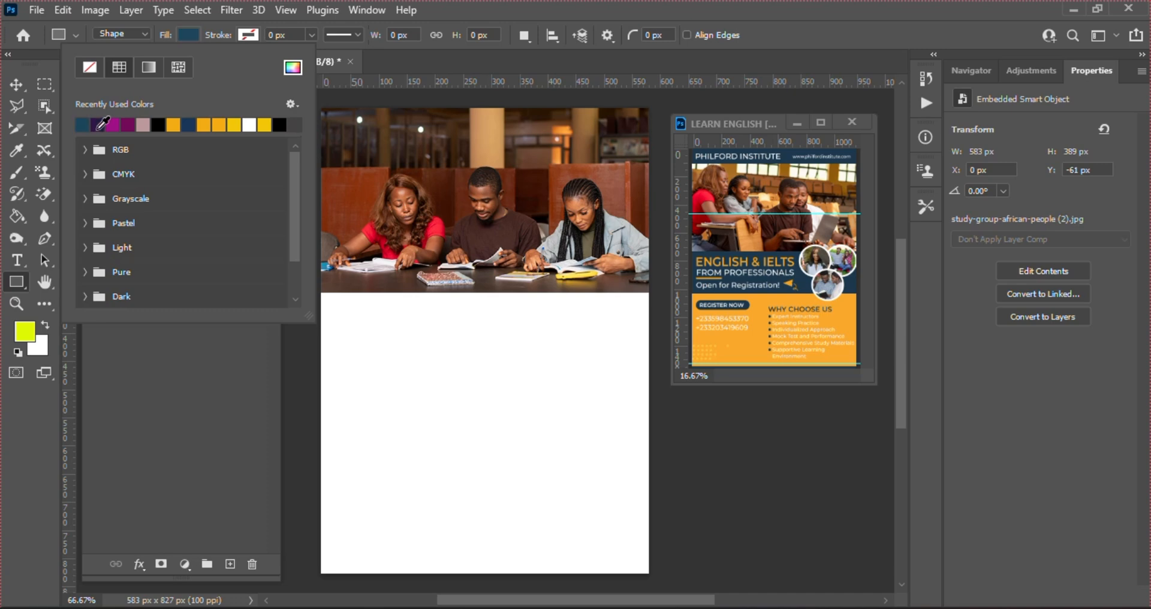
left_click(293, 68)
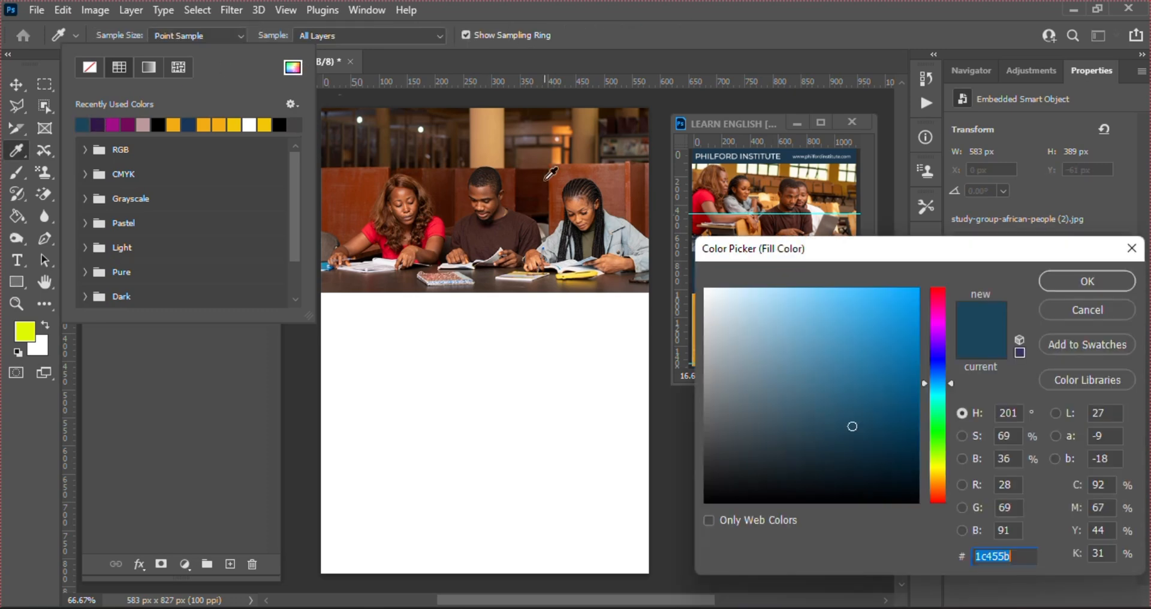
left_click_drag(852, 426, 875, 430)
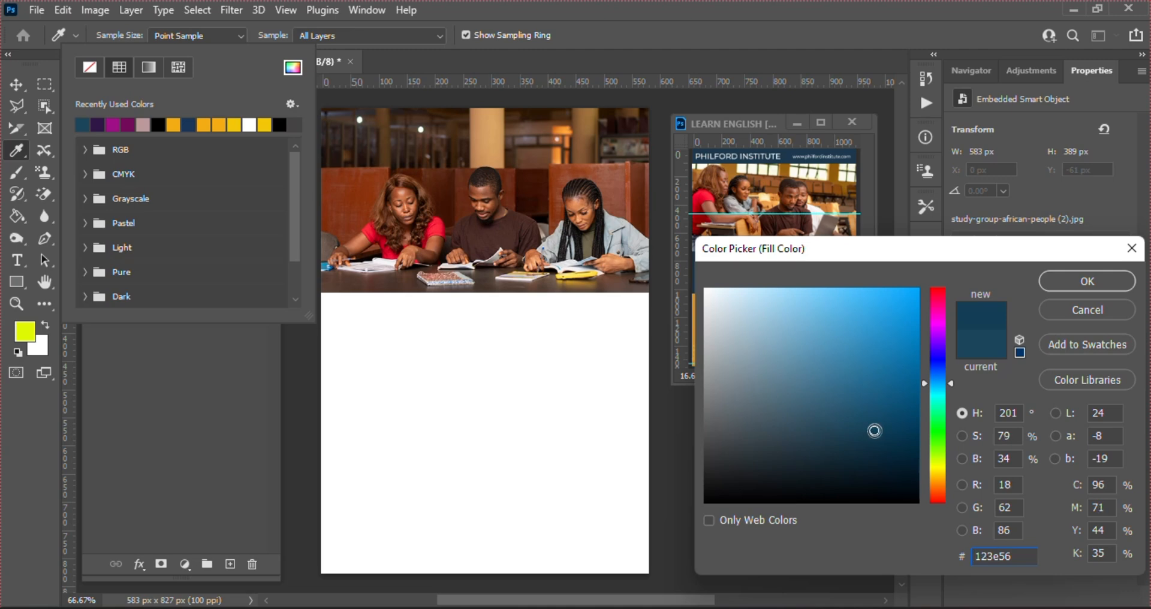
key("Return")
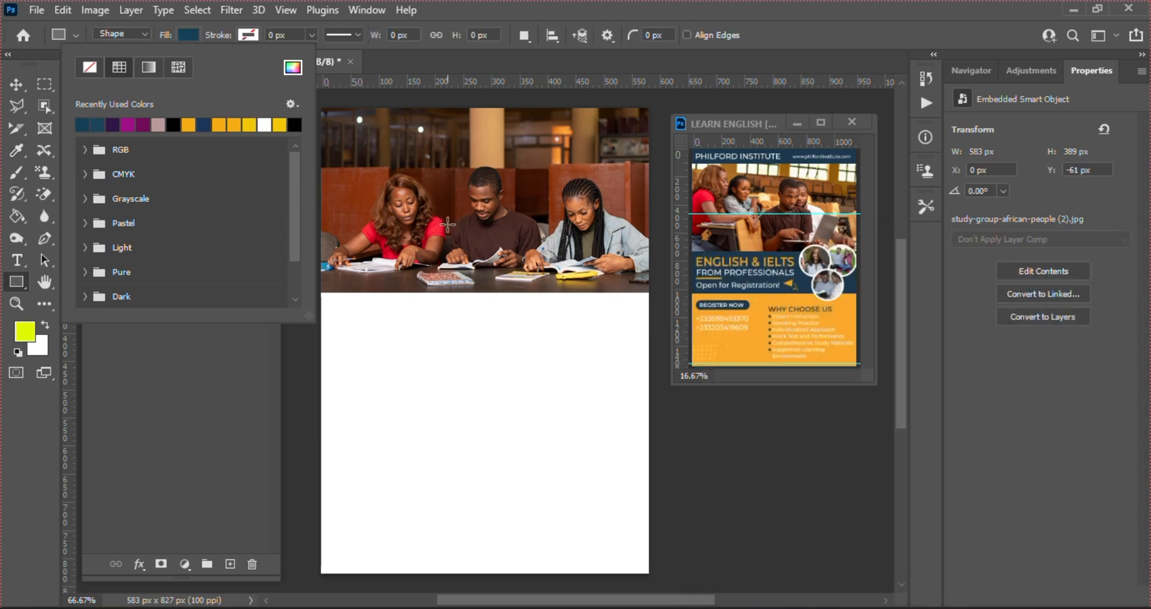
left_click(318, 150)
Draw a navy band and move it to the very top of the page
left_click_drag(318, 150, 657, 207)
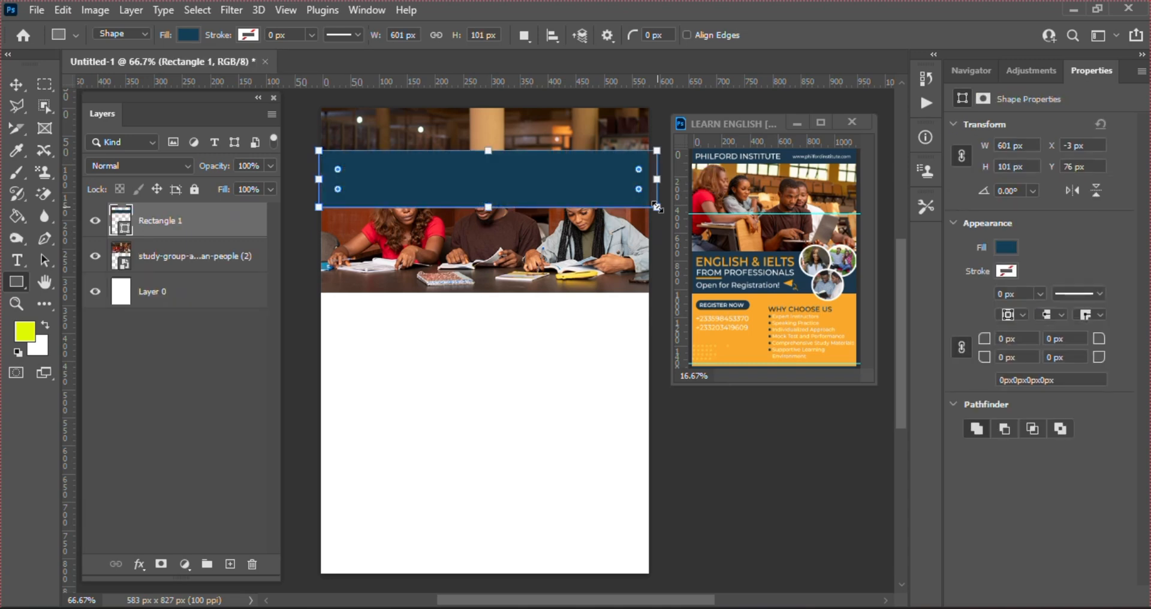
key("v")
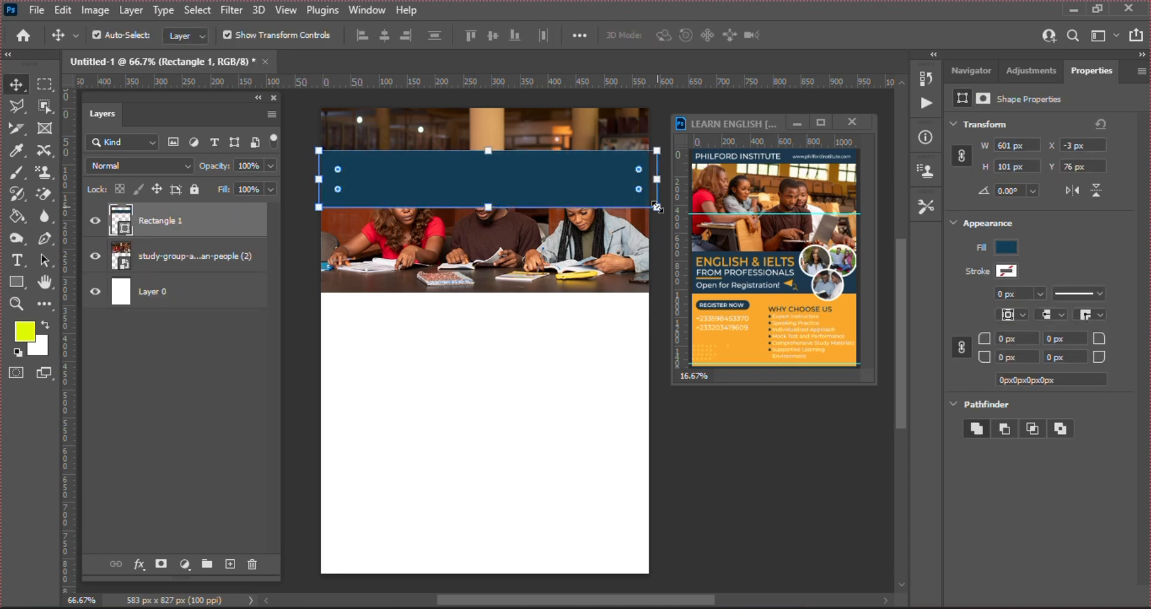
left_click_drag(537, 157, 534, 114)
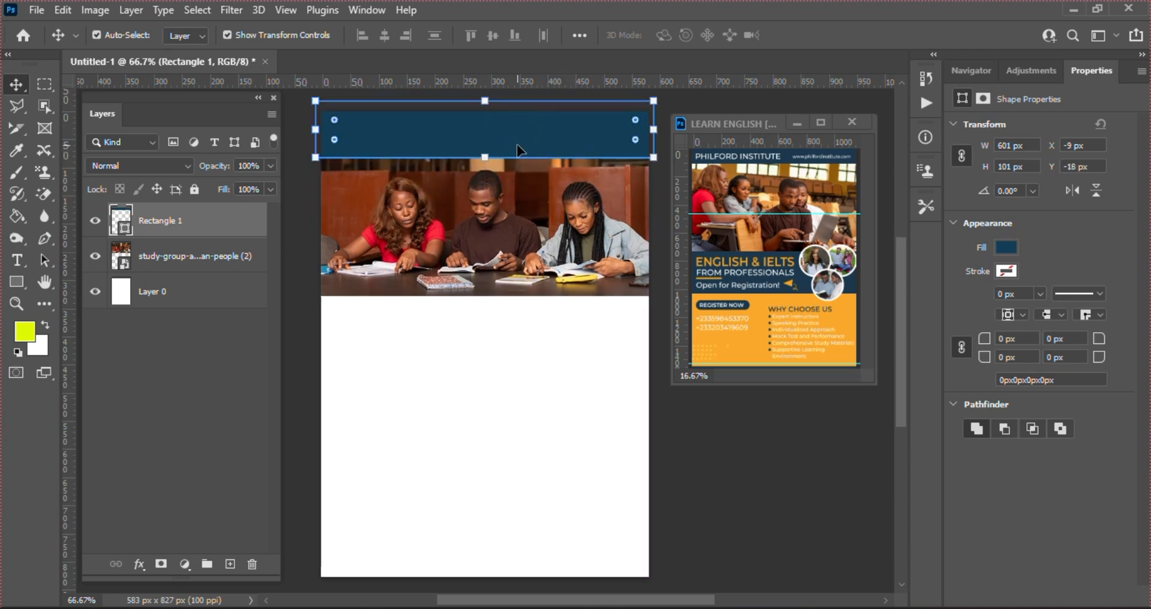
Duplicate the band to the page bottom and Alt-drag another copy below the photo
key("ctrl")
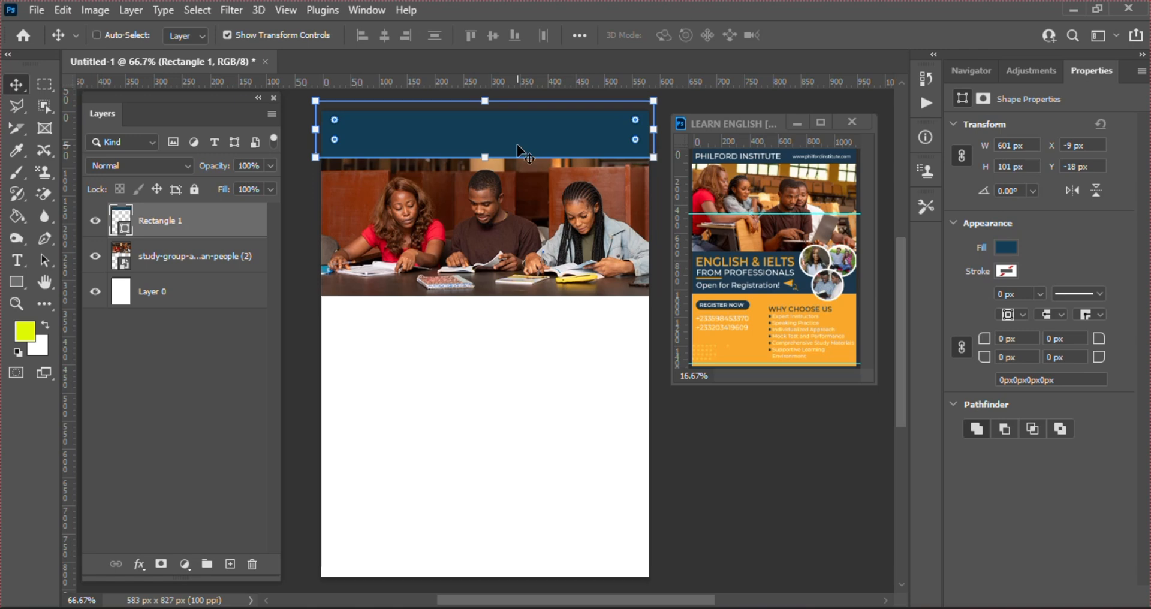
key("ctrl+j")
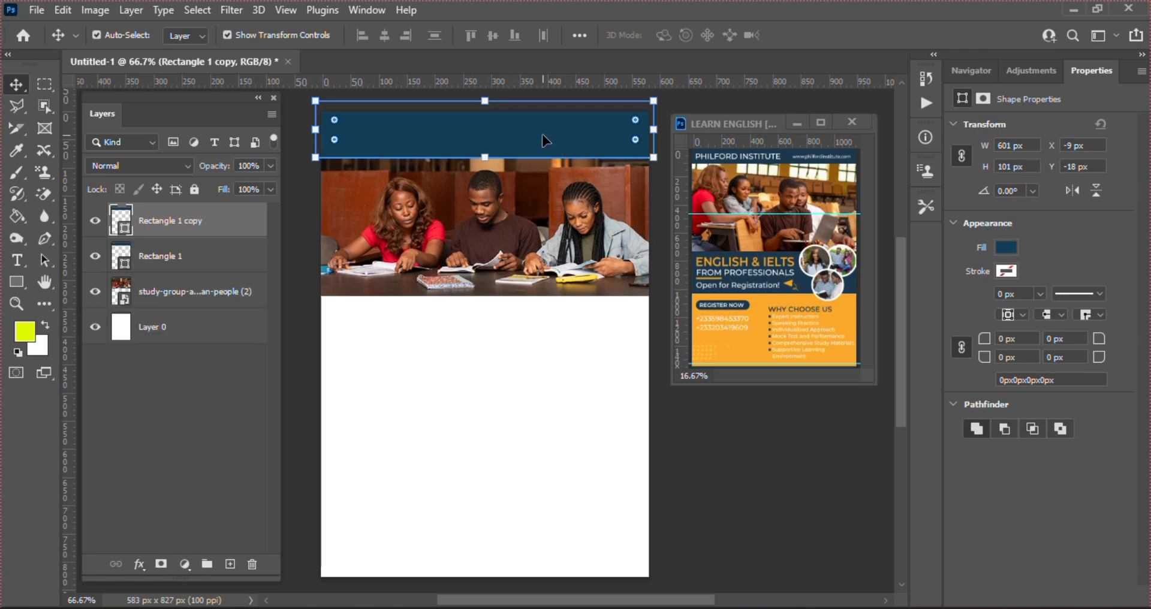
left_click_drag(542, 134, 553, 579)
left_click(433, 138)
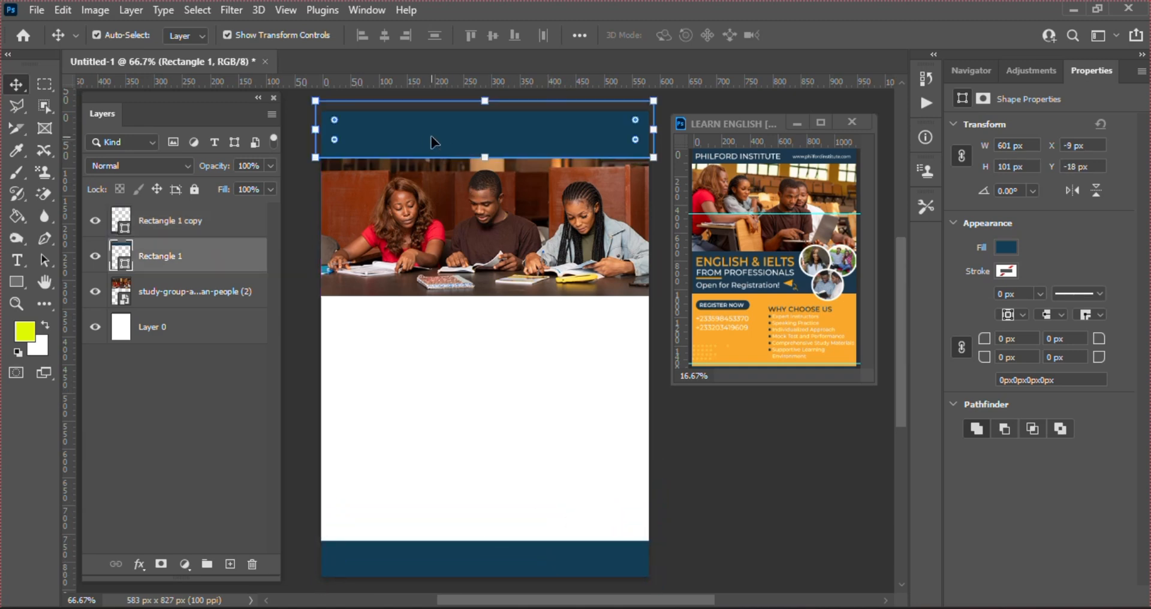
left_click_drag(432, 137, 432, 137)
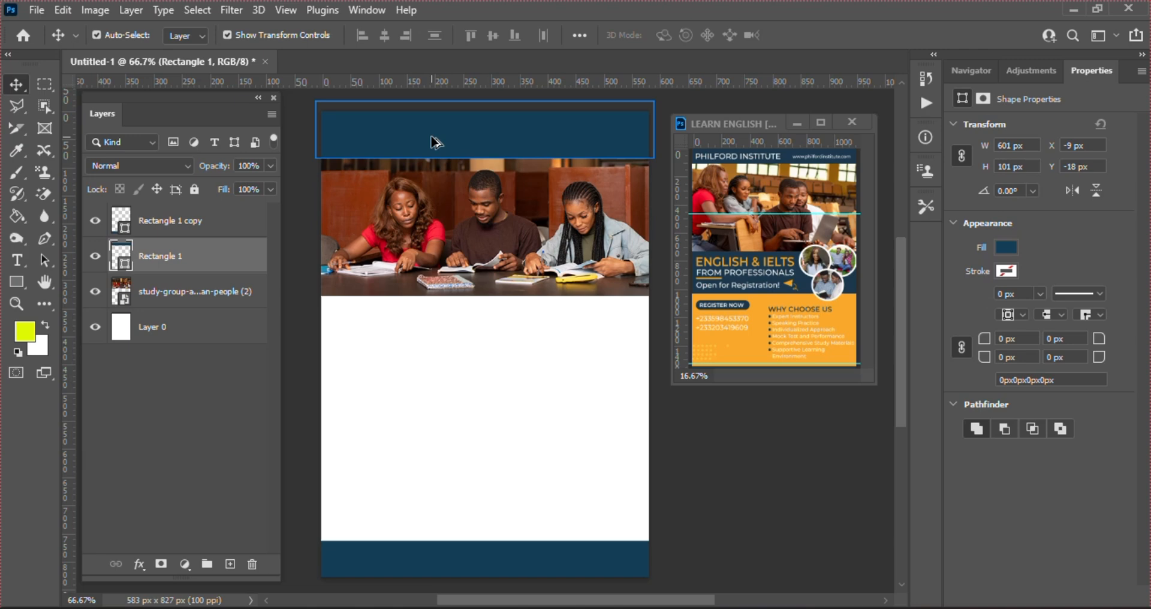
left_click_drag(431, 137, 487, 382)
Stretch the middle band to 177 px tall and nudge it flush beneath the photo
key("ctrl+t")
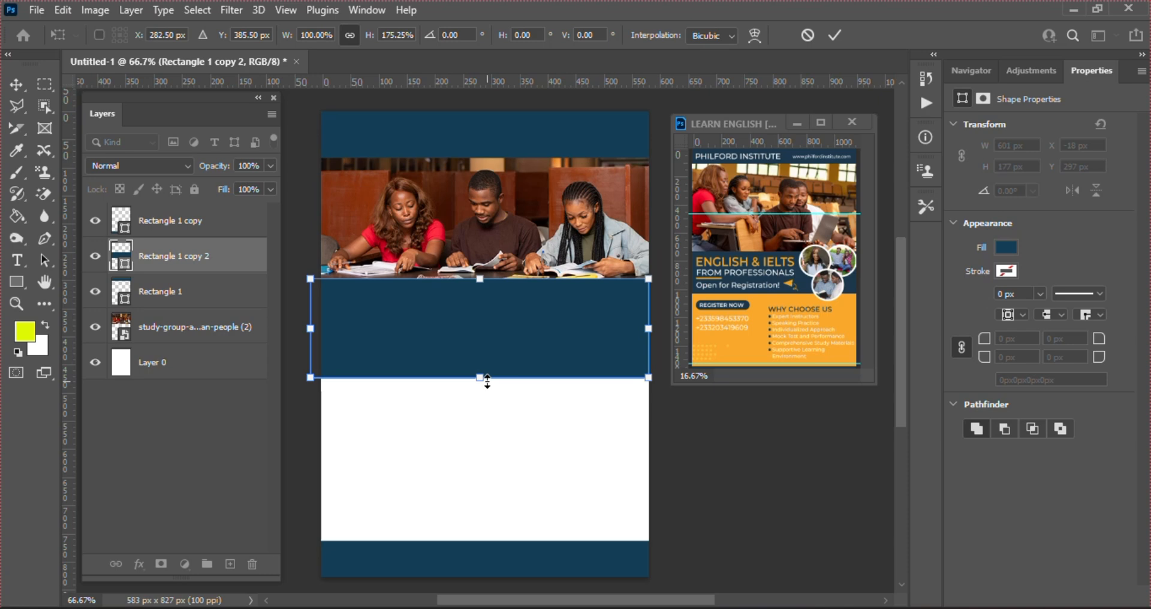
key("Return")
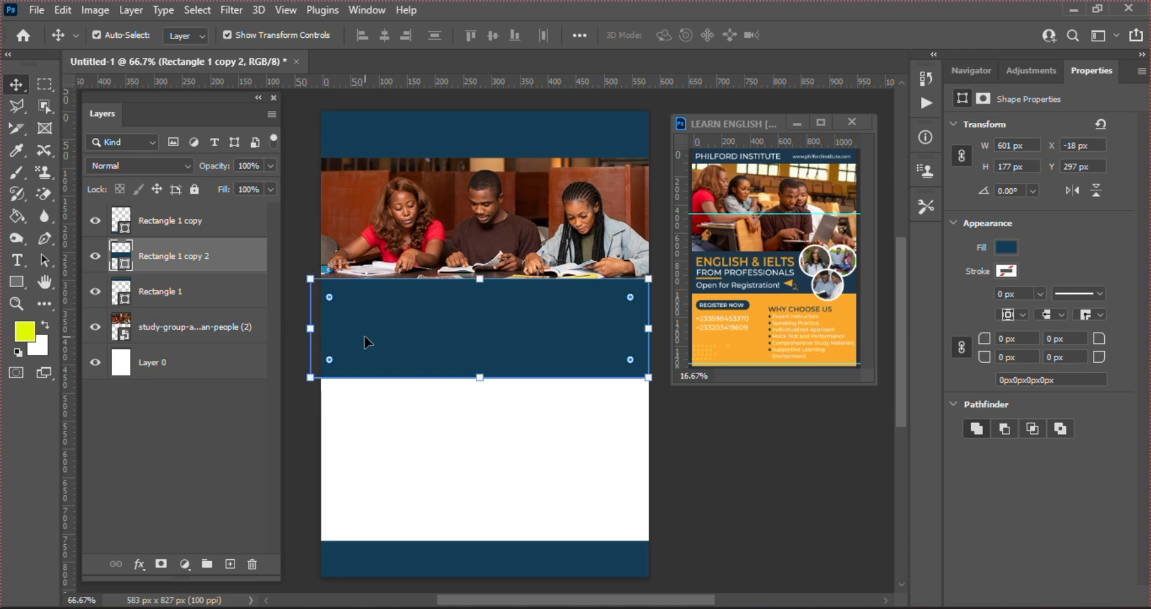
key("Right")
key("Right")
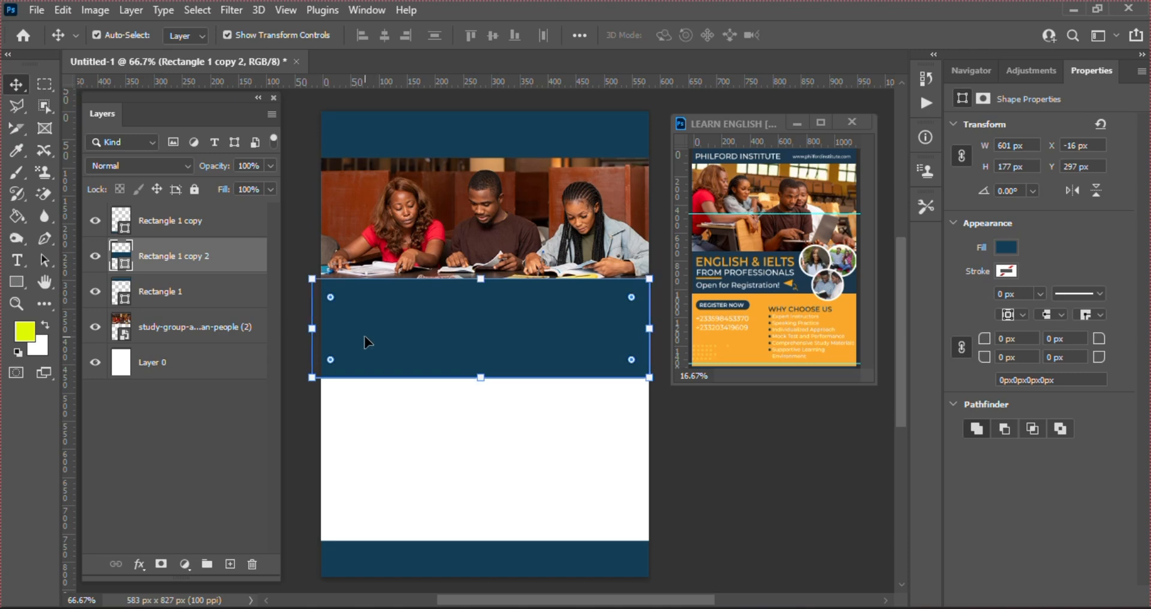
key("Right")
key("Right")
key("Right")
key("Right")
key("Right")
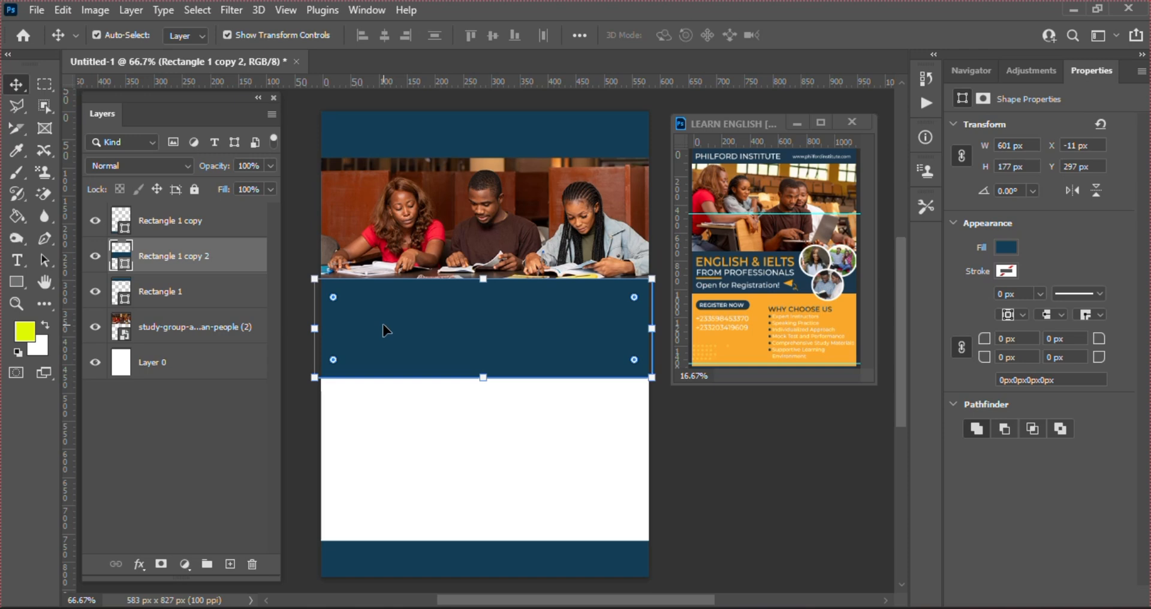
left_click_drag(383, 324, 382, 329)
key("Up")
key("Up")
key("Up")
key("Up")
key("Up")
key("Up")
key("Up")
key("Up")
key("Up")
key("Up")
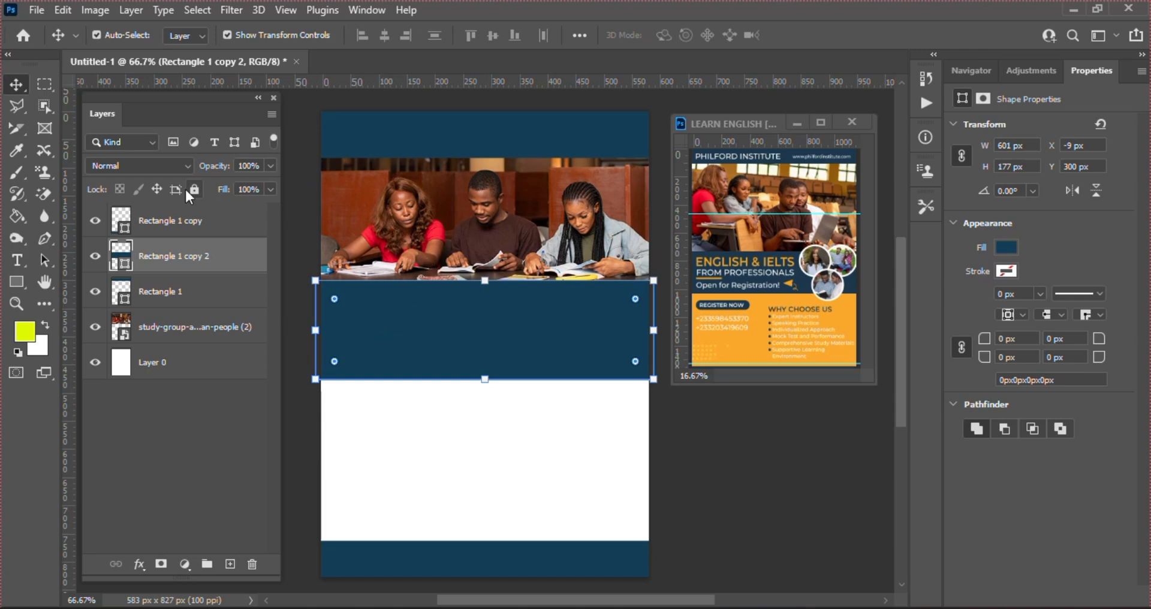
Select the bottom band Rectangle 1 copy, then the top band, then the bottom band again
left_click(187, 226)
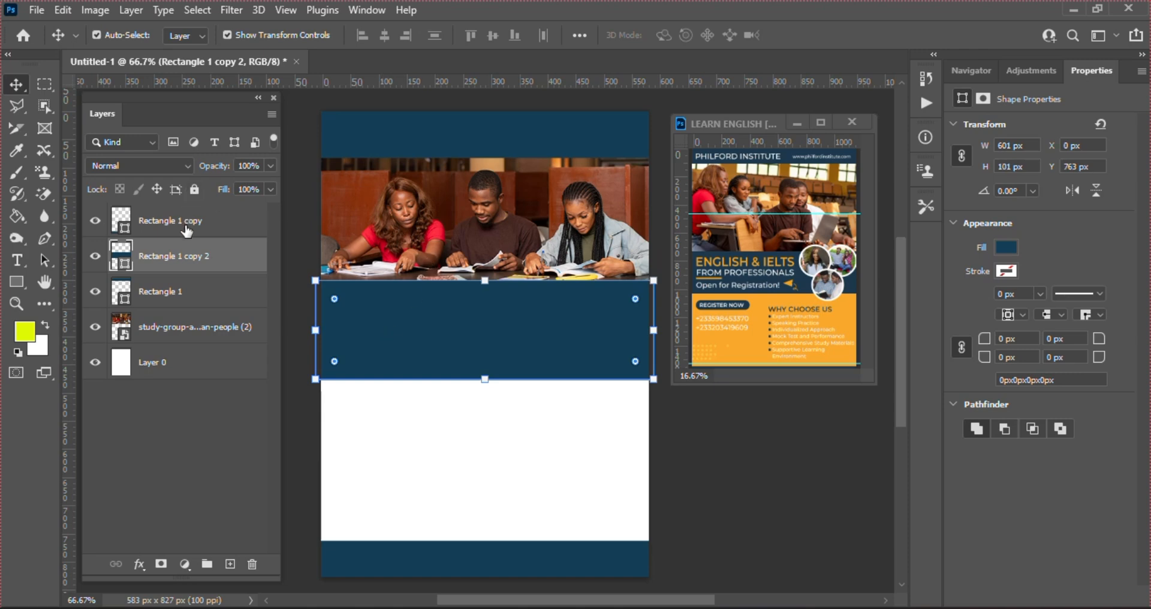
left_click(559, 123)
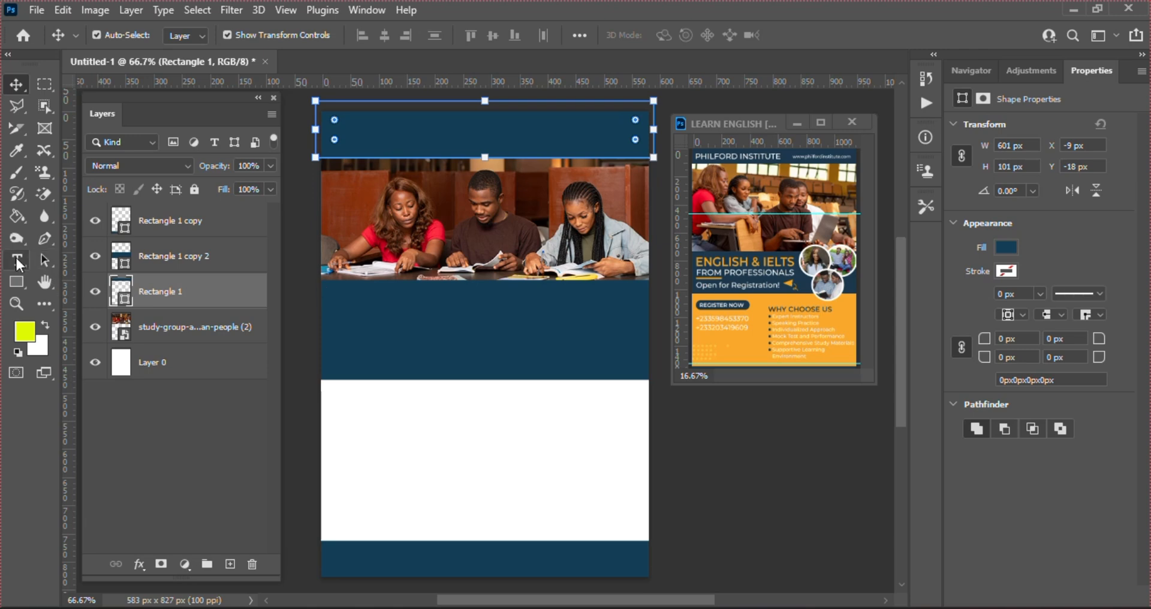
left_click(221, 231)
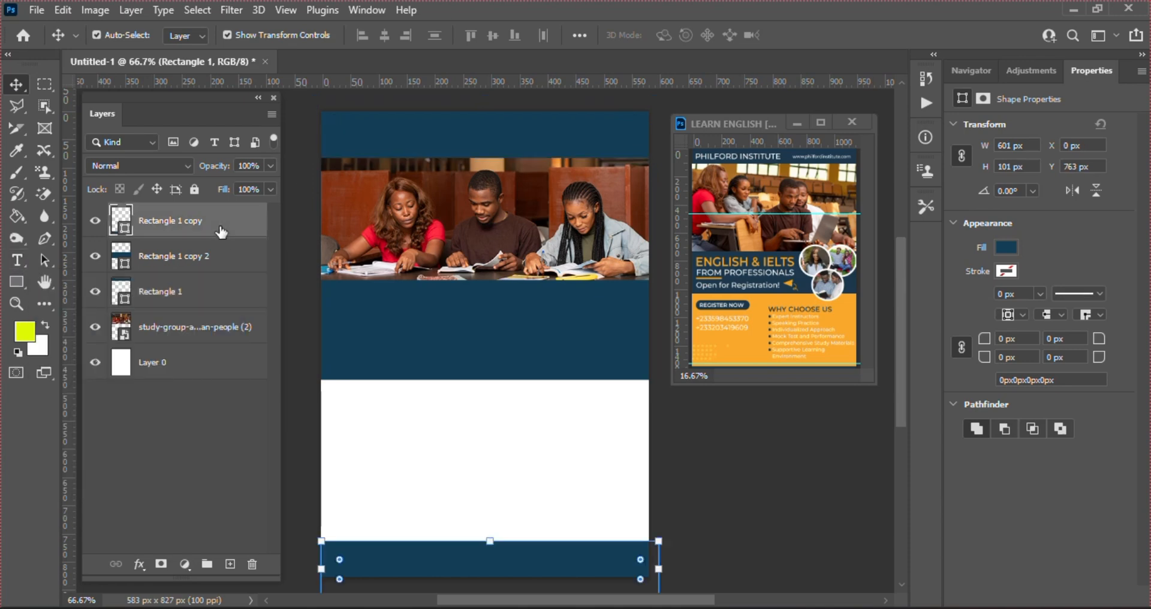
Add the orange Poppins SemiBold 22 pt title PHILFORD INSTITUTE in the top navy band
left_click(18, 260)
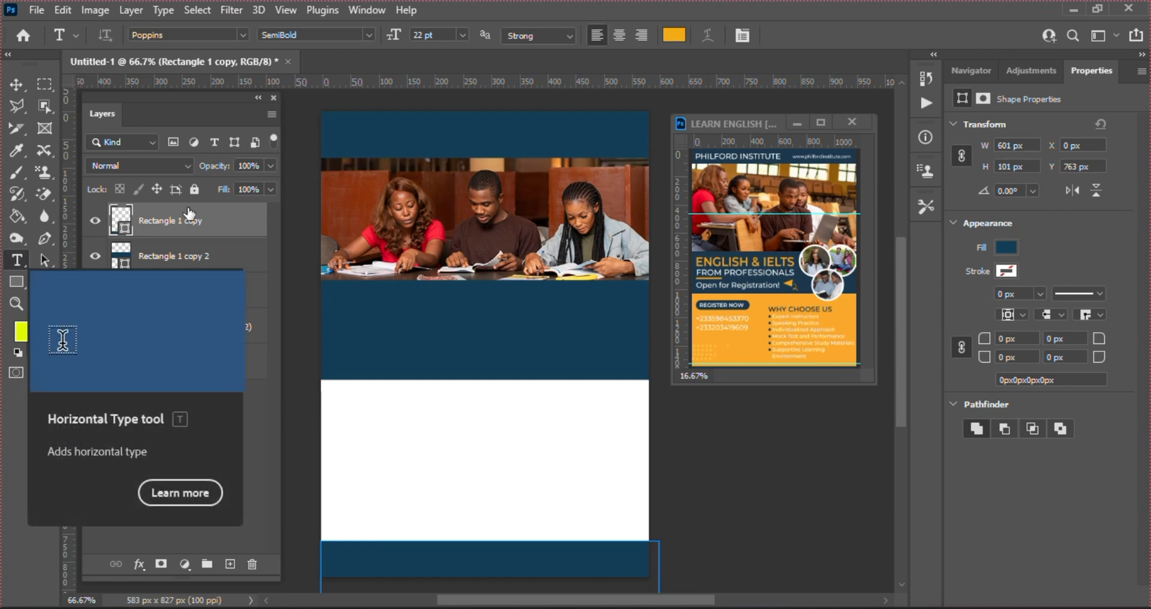
left_click(338, 136)
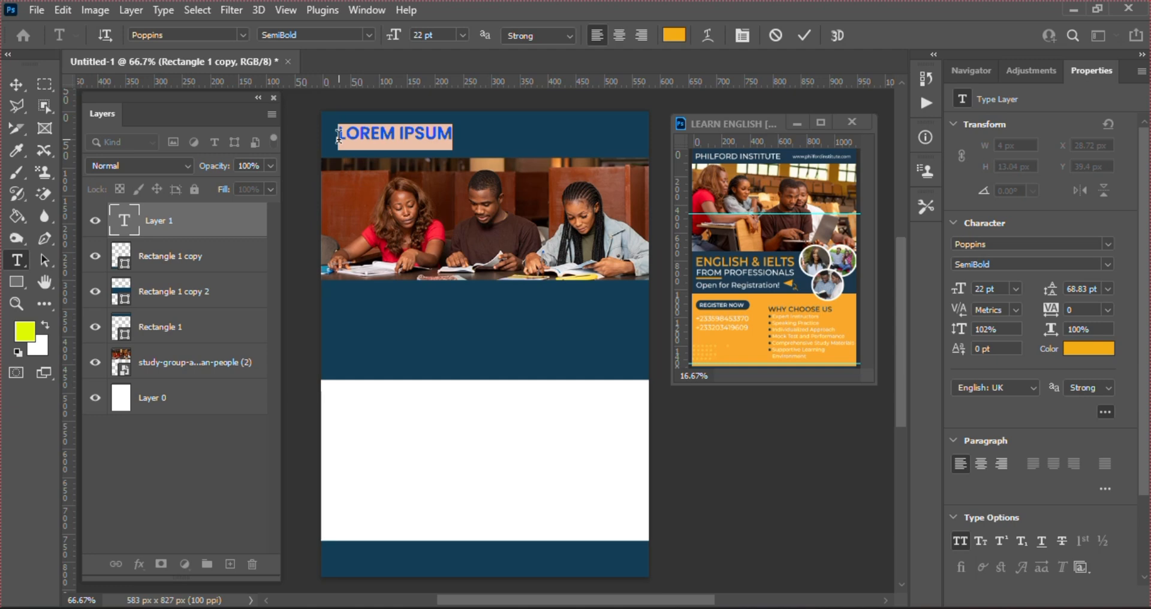
type("P")
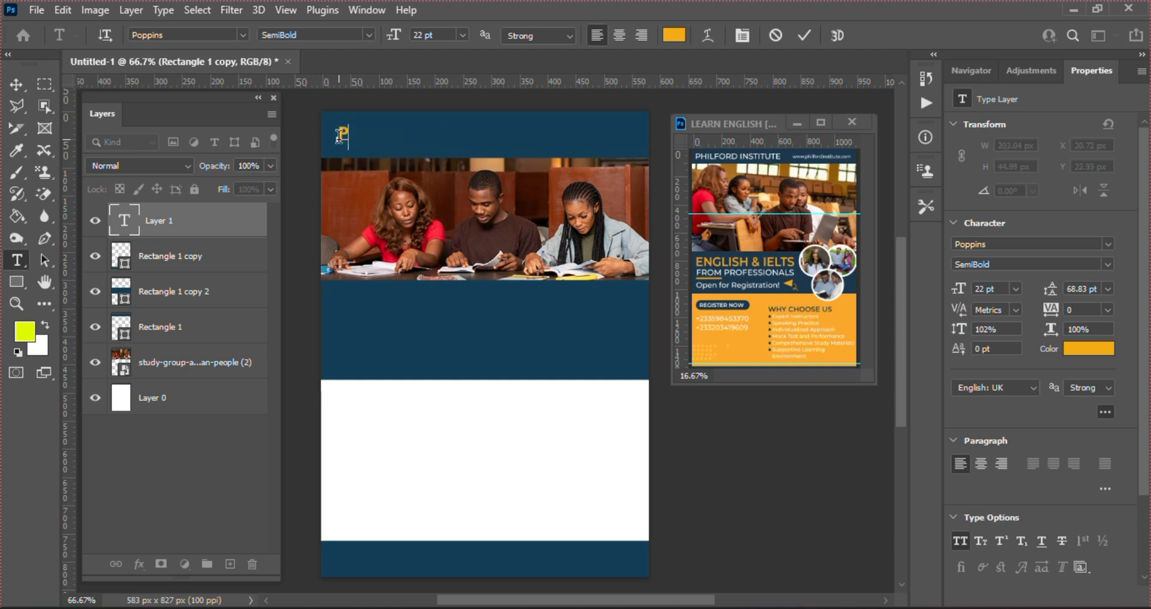
type("HIL")
type("FORD")
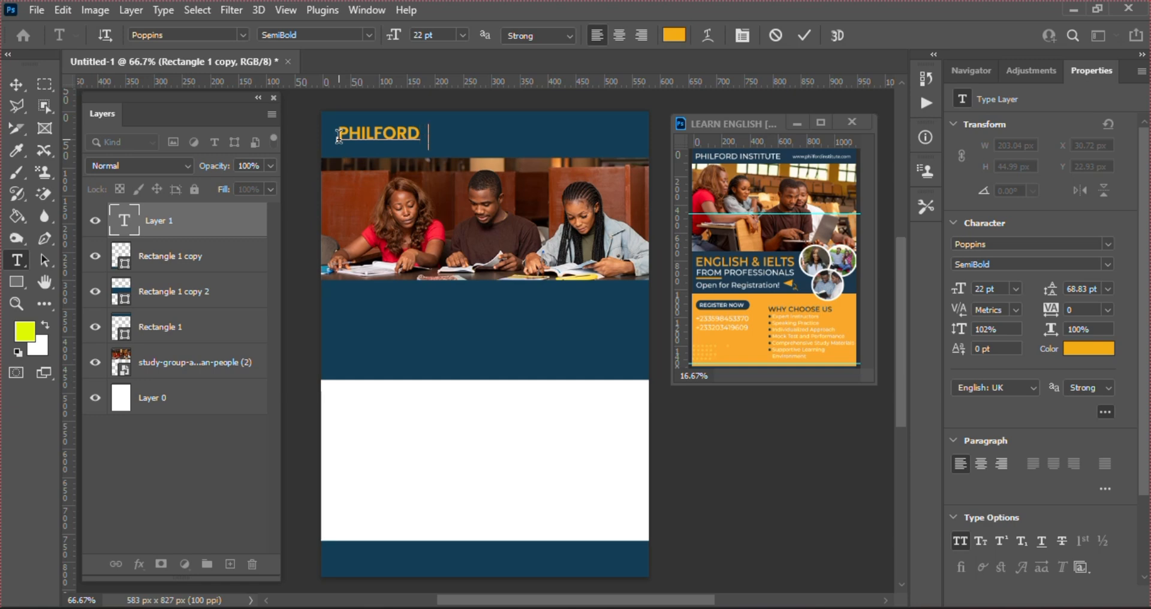
type(" INSTITU")
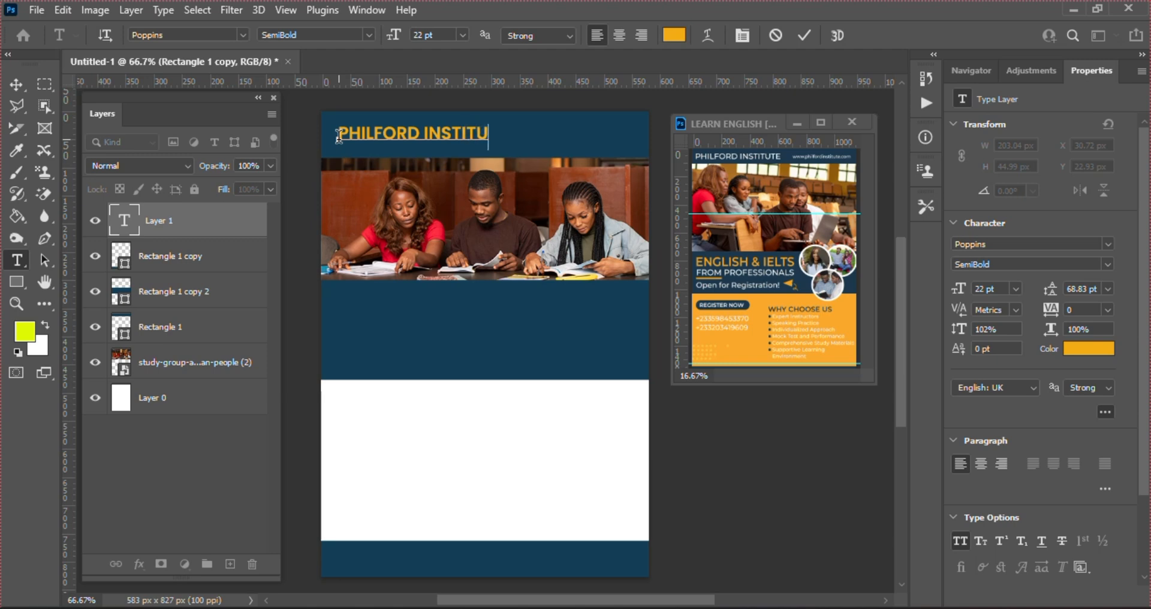
type("TE")
left_click(796, 33)
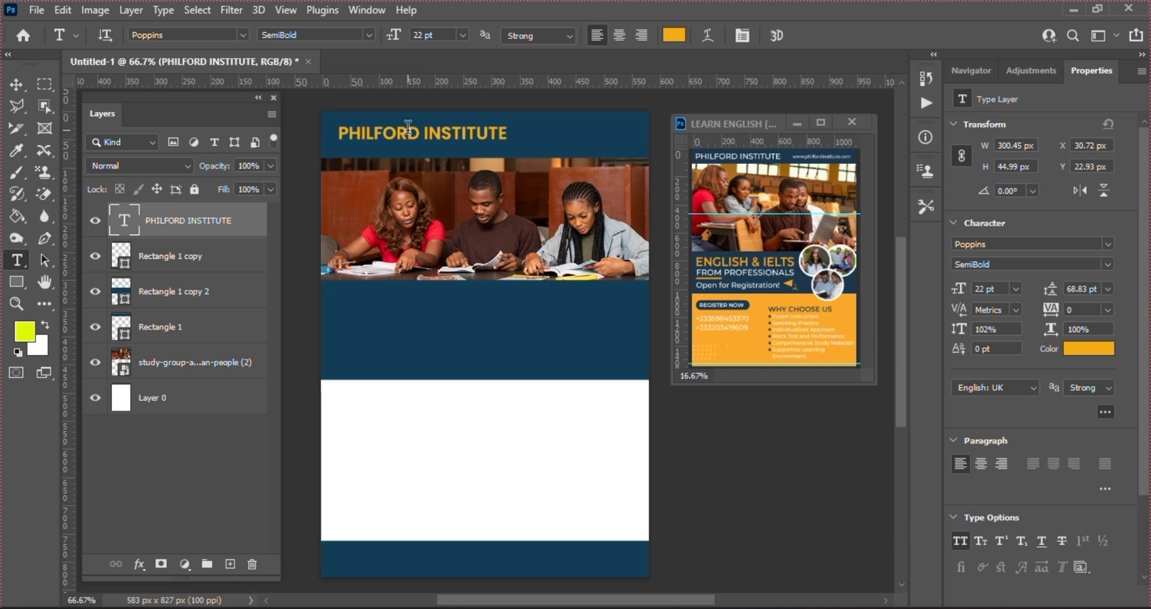
Duplicate the title below the photo and add a vertical guide at the title's left edge
key("v")
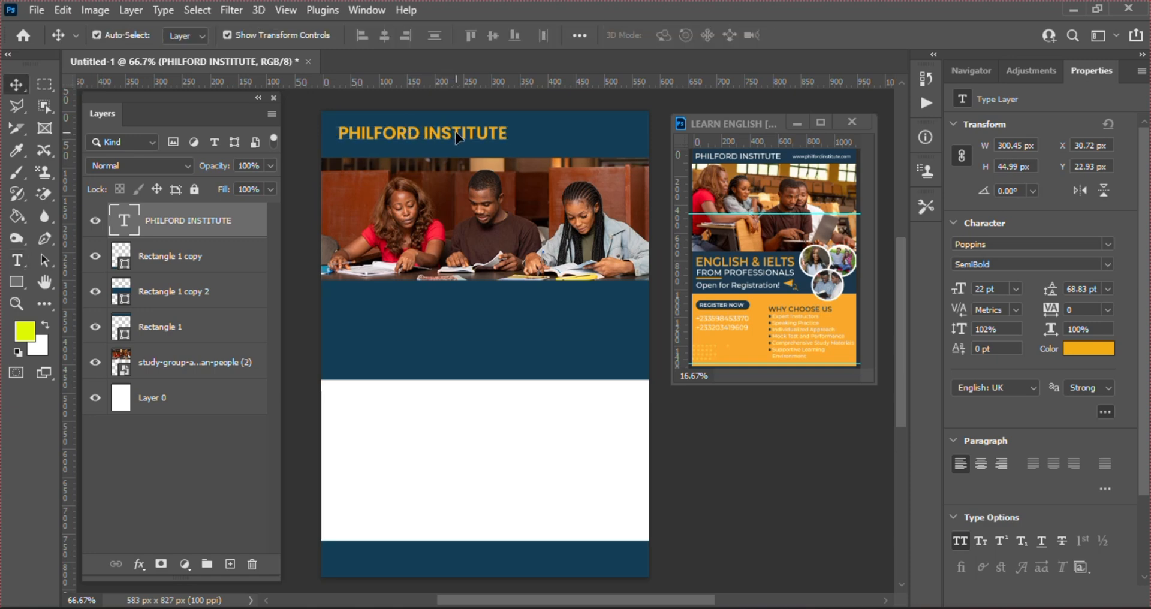
left_click_drag(455, 131, 452, 134)
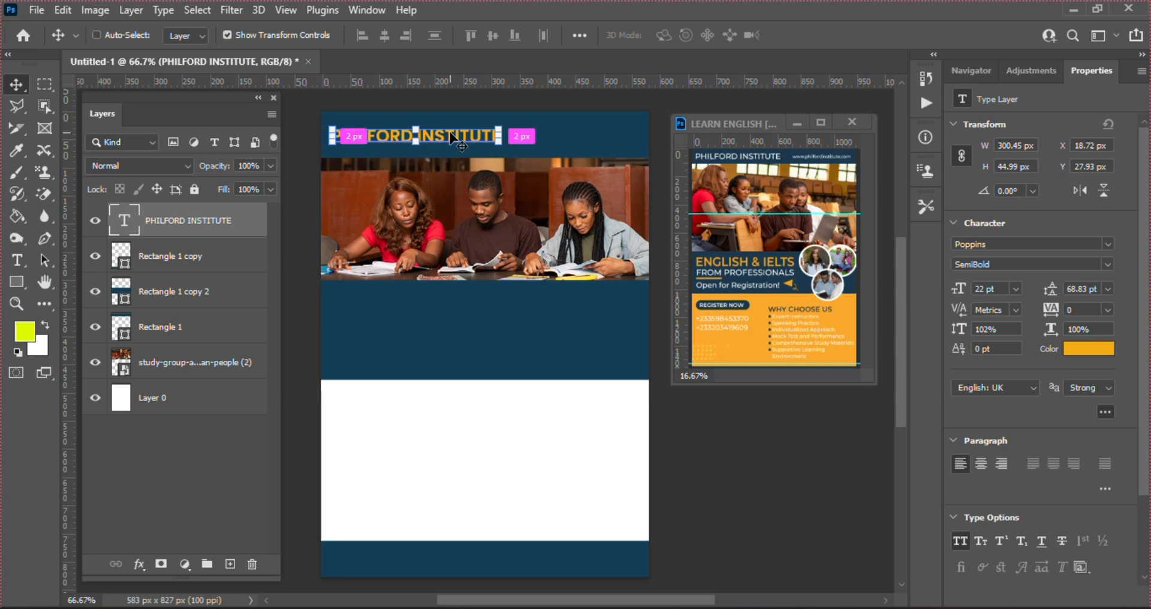
key("ctrl+j")
left_click_drag(452, 136, 456, 300)
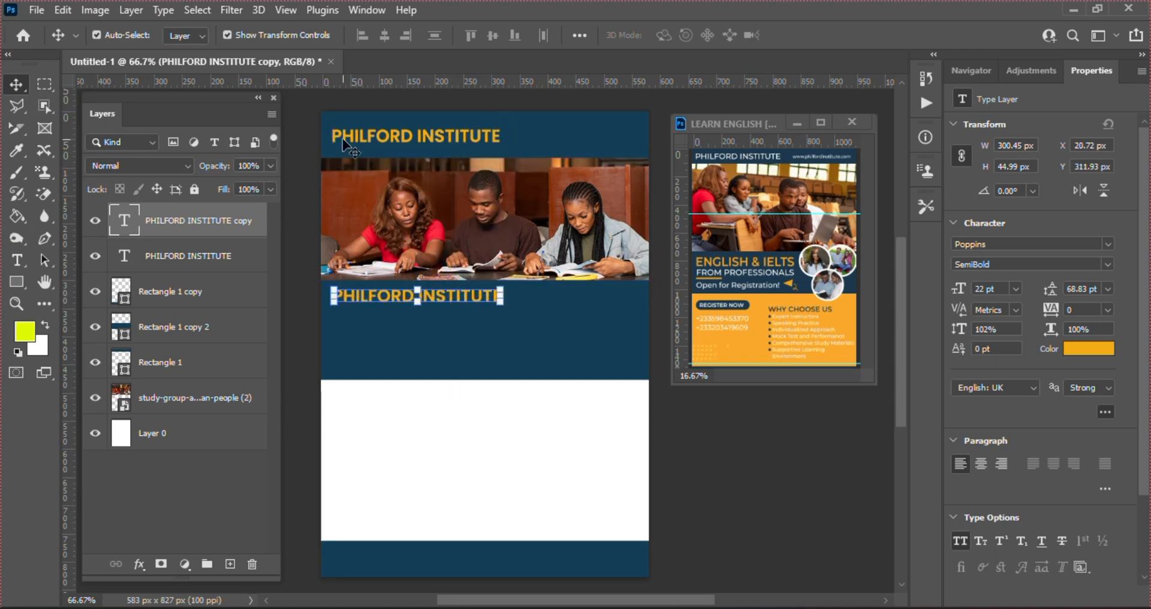
left_click(342, 138)
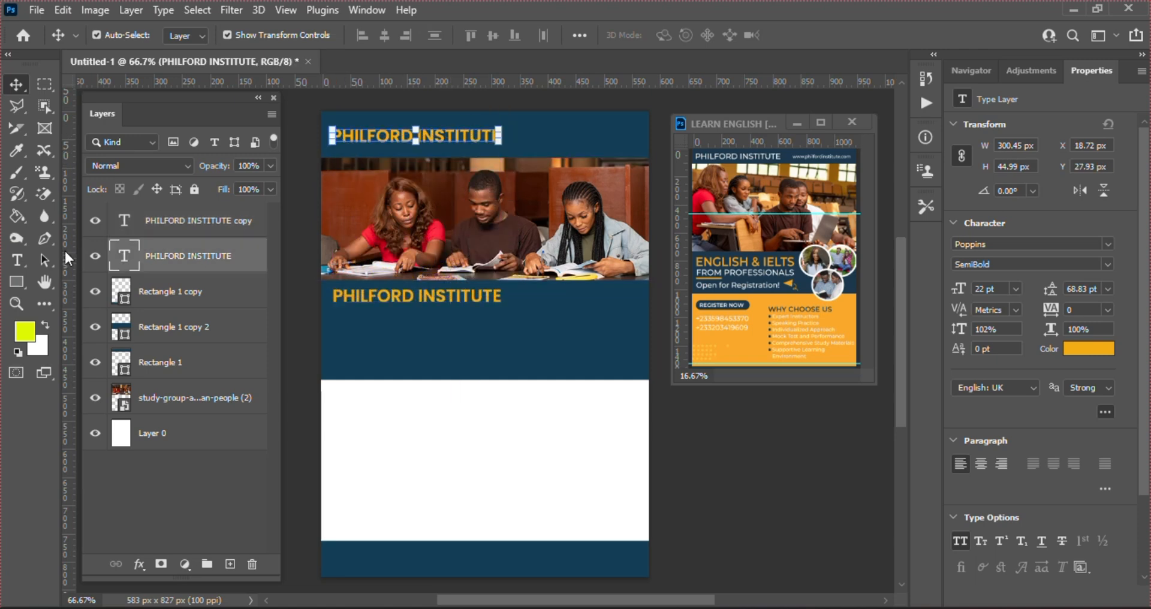
left_click_drag(64, 249, 330, 245)
Align the lower copy to the guide and retype it as ENGLISH & IELTS
left_click(367, 297)
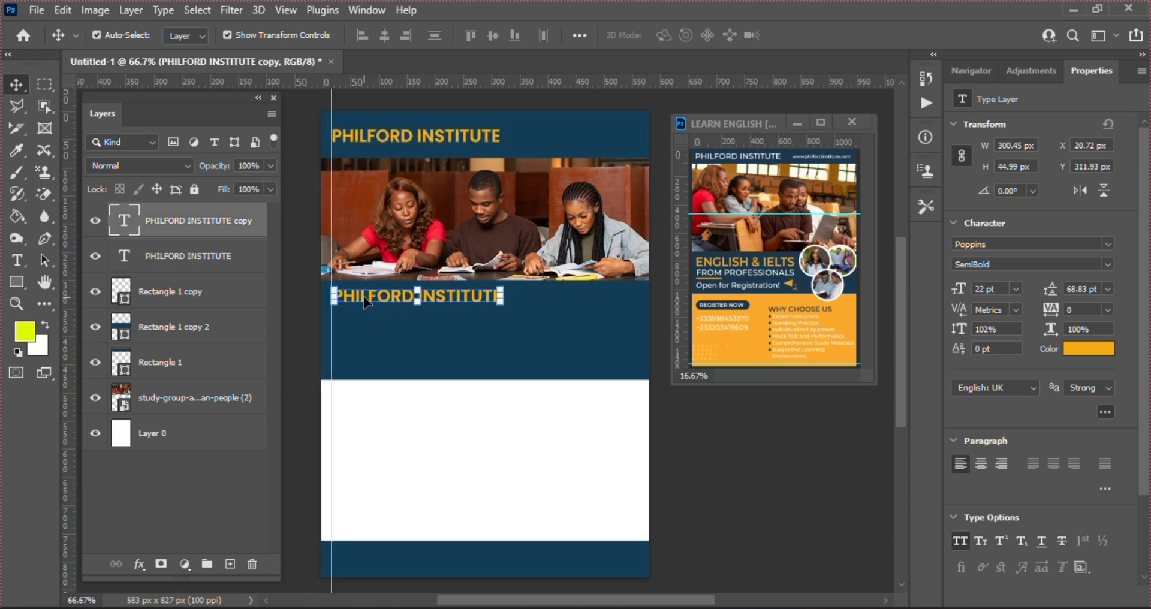
left_click_drag(365, 299, 364, 294)
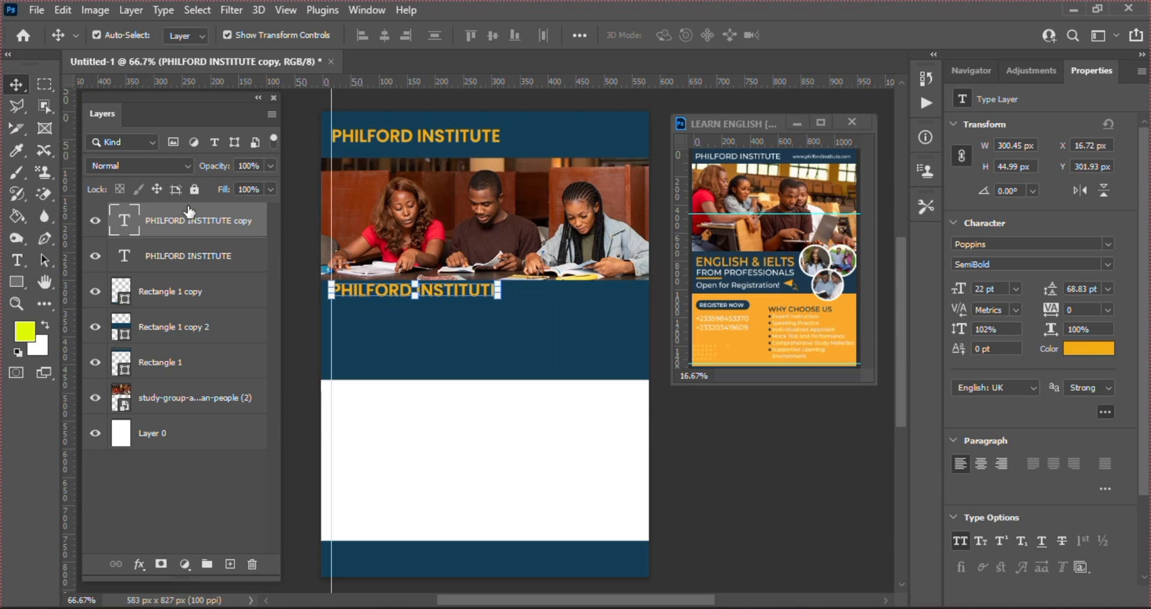
double_click(127, 225)
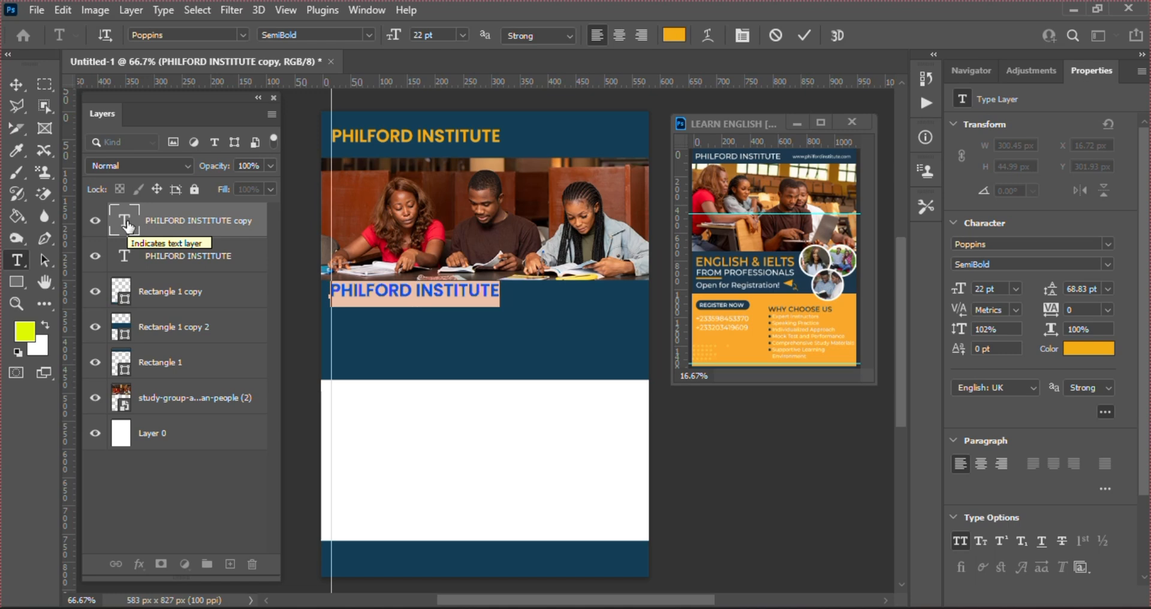
type("EN")
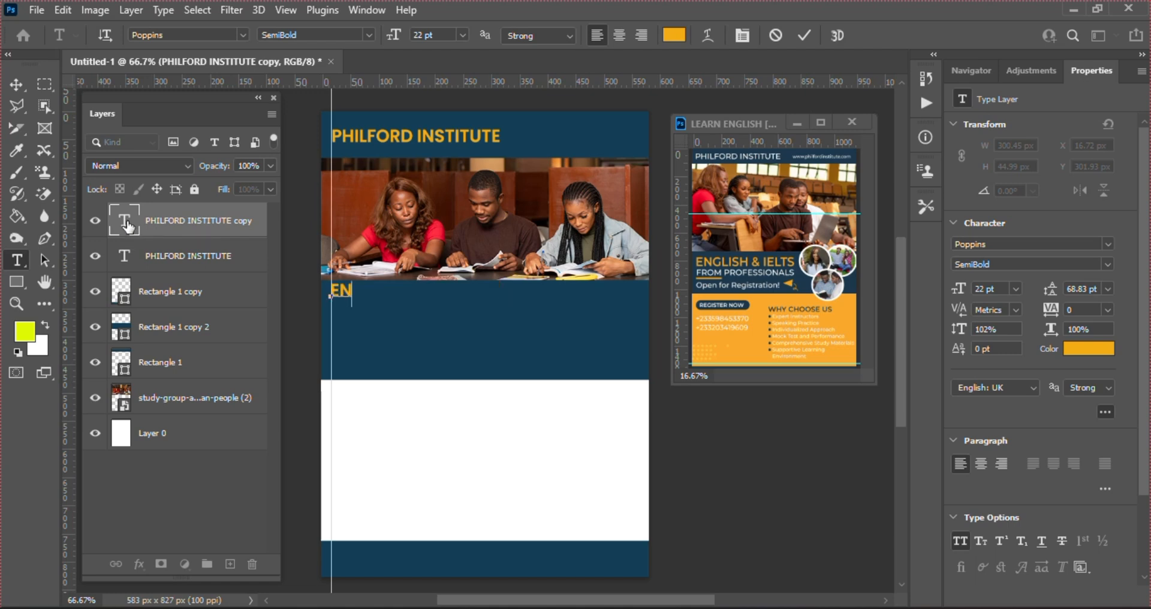
type("GLISH")
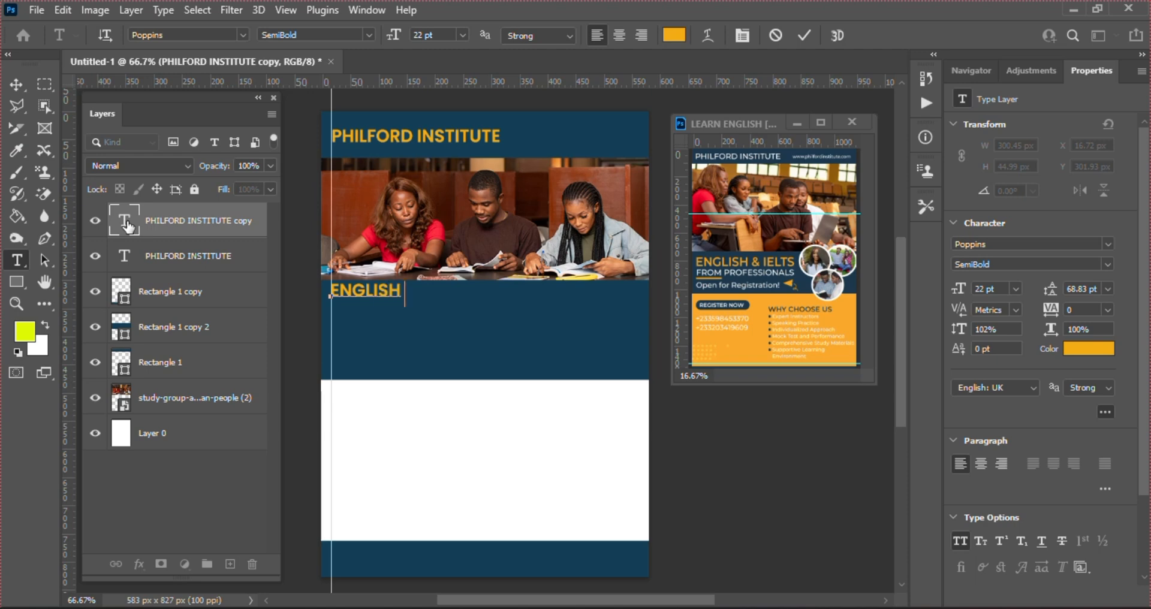
type(" & IELT")
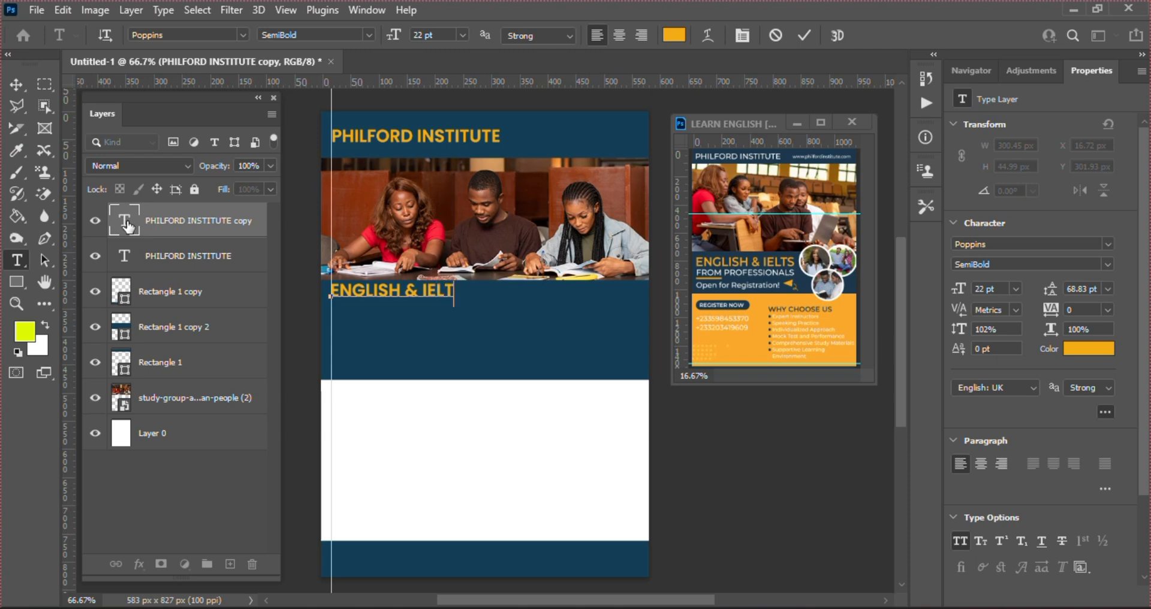
type("S")
left_click(805, 36)
Duplicate ENGLISH & IELTS just below it and retype the copy as FROM PROFESSIONALS
key("v")
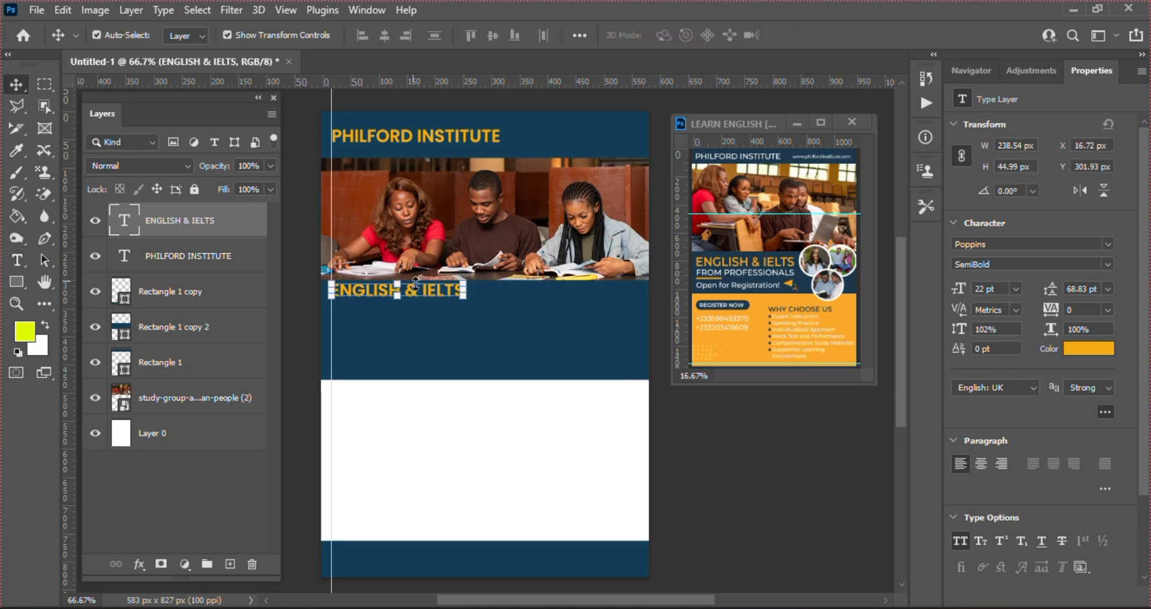
key("ctrl+j")
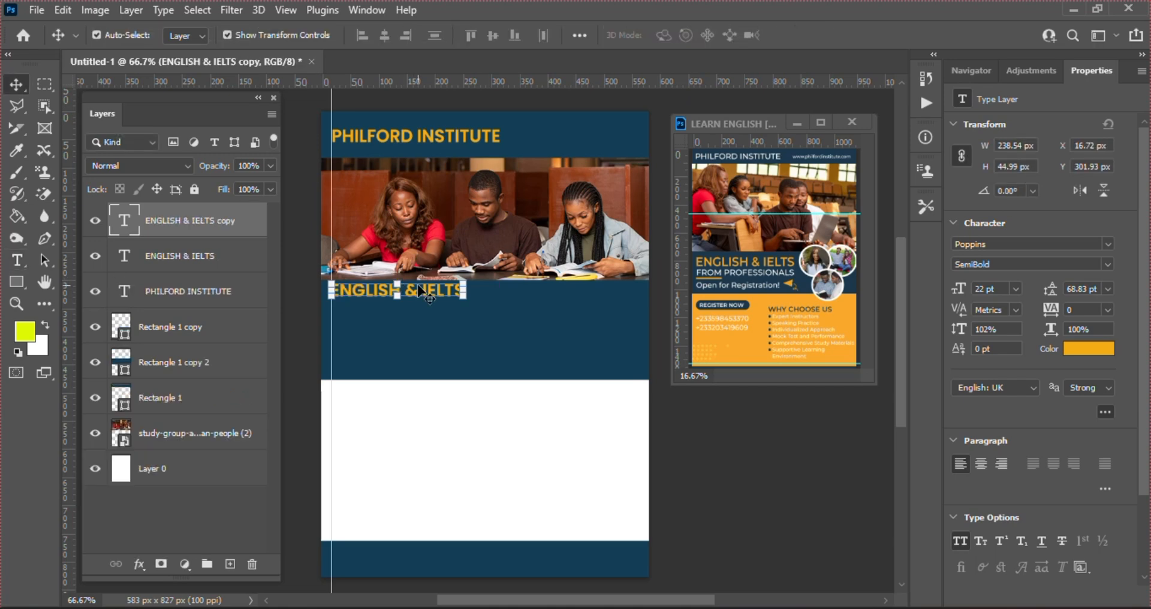
left_click_drag(419, 291, 422, 312)
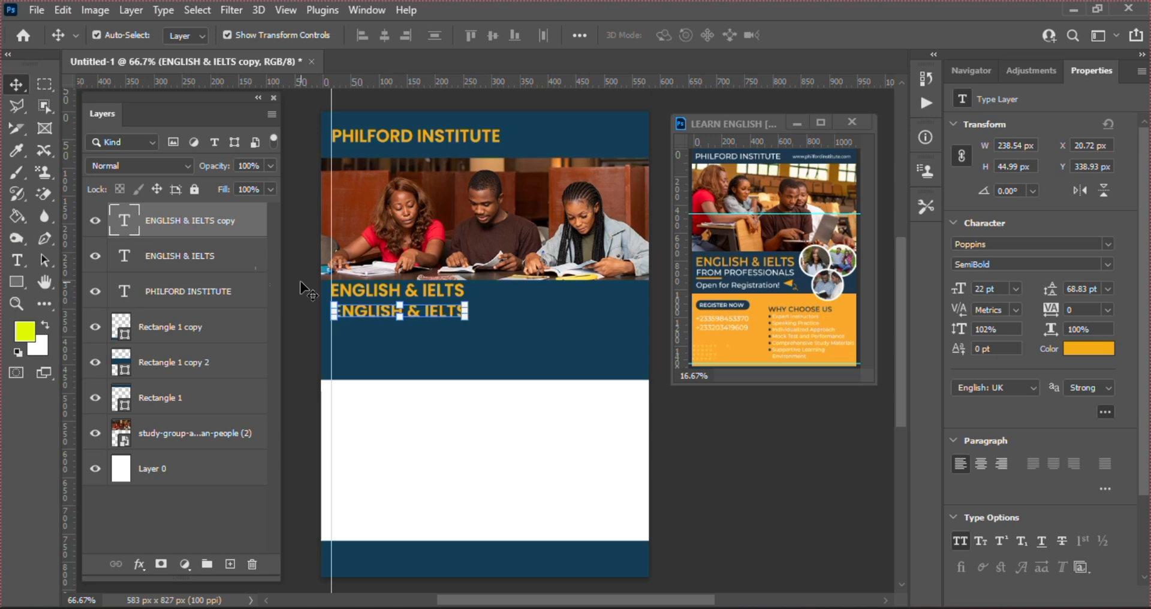
double_click(121, 222)
type("FO")
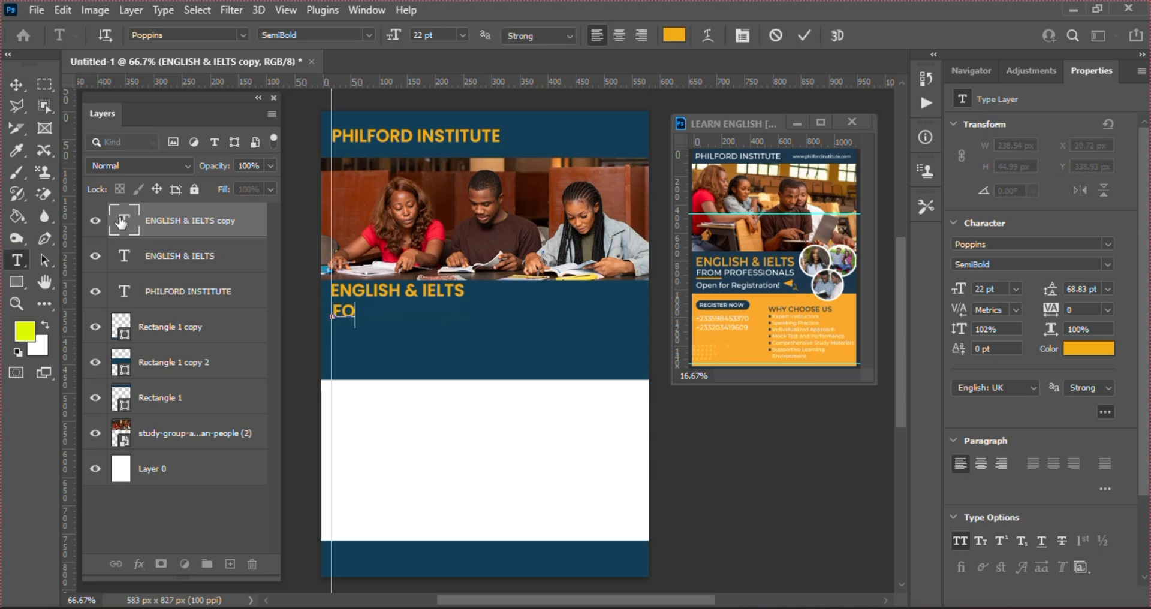
type("M")
key("BackSpace")
key("BackSpace")
type("ROM PRO")
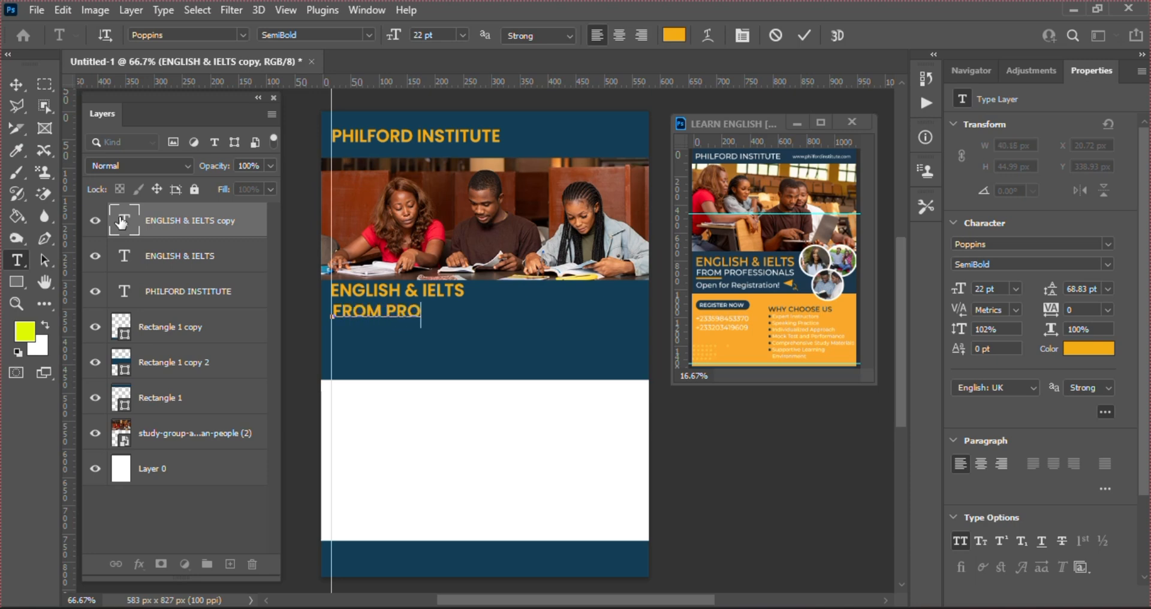
type("FESSIONALS")
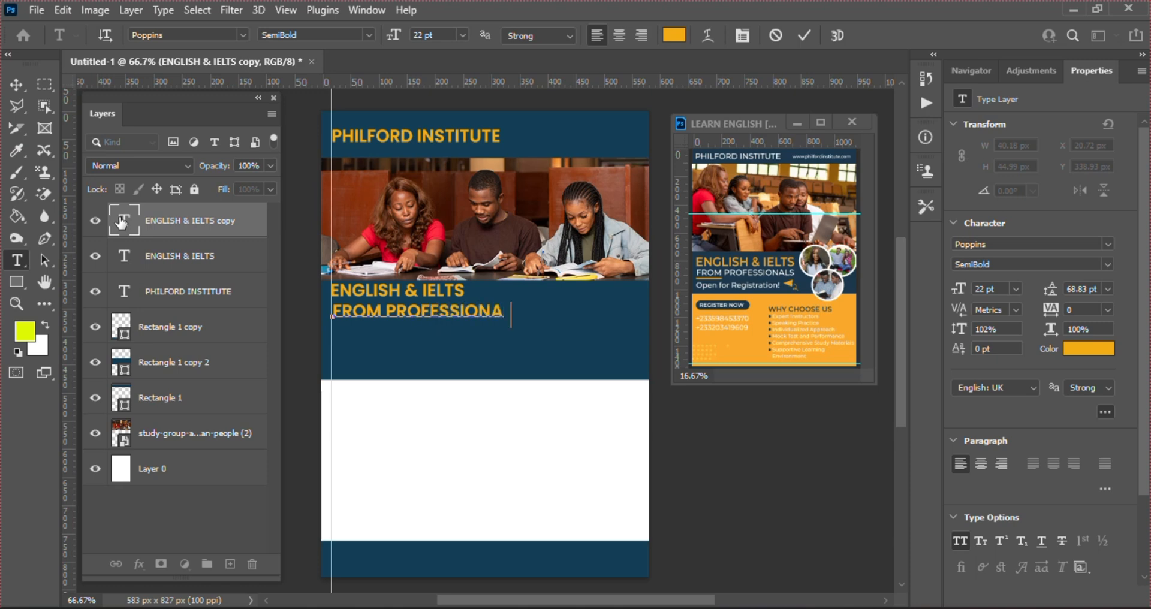
left_click(803, 35)
Alt-drag a copy of FROM PROFESSIONALS below it and retype it as OPEN FOR REGISTRATION!
key("v")
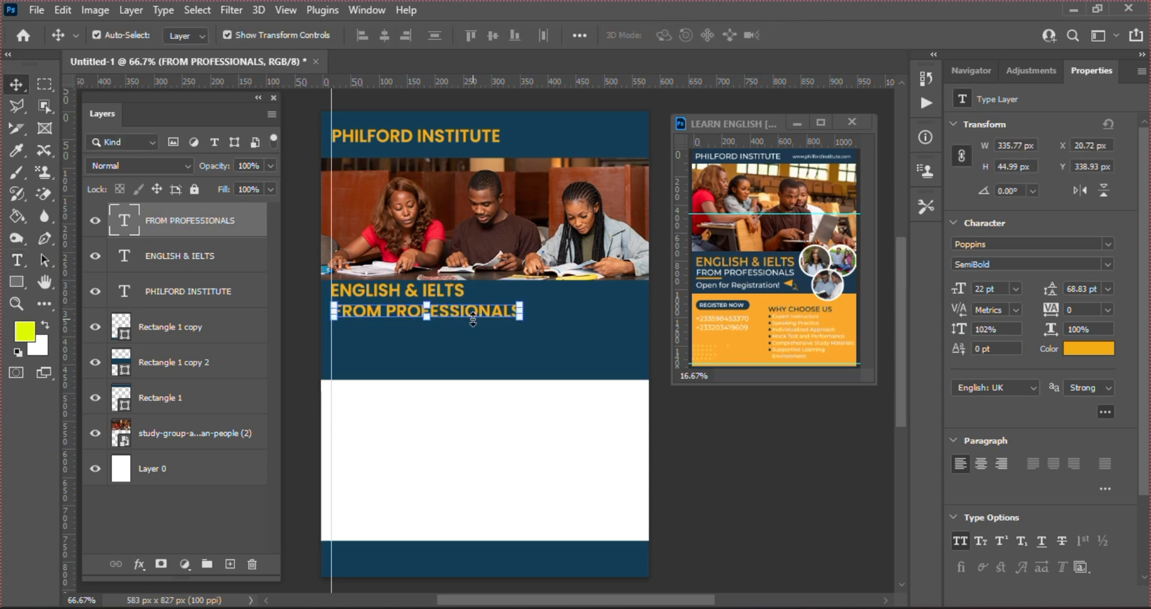
left_click_drag(473, 318, 474, 346)
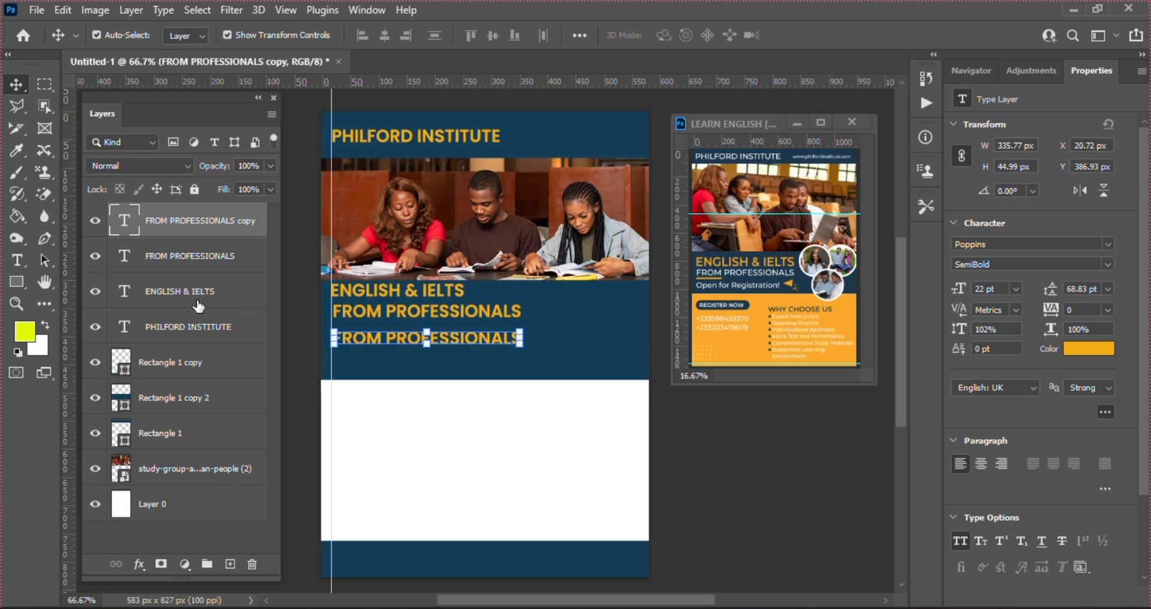
double_click(122, 223)
type("OP")
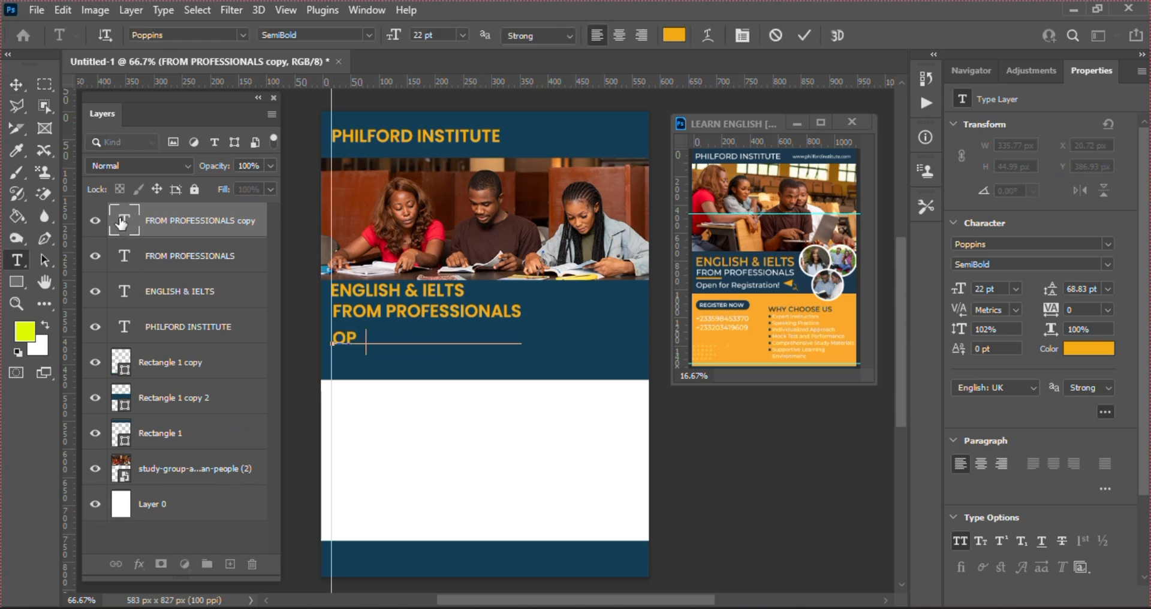
type("EN FOR")
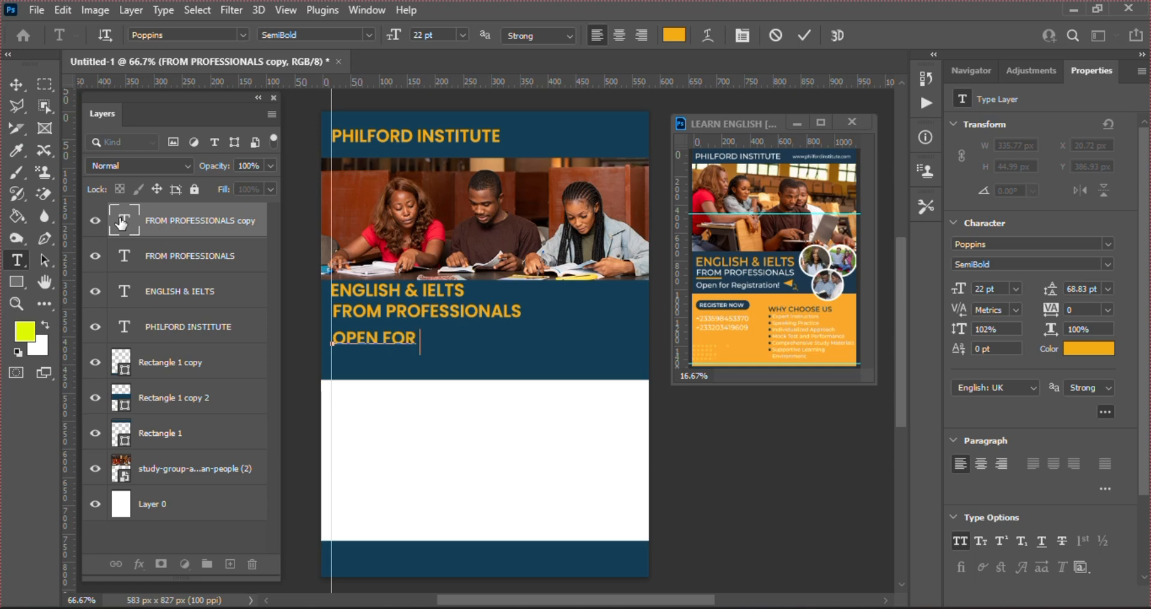
type(" RE")
key("BackSpace")
type("REGIS")
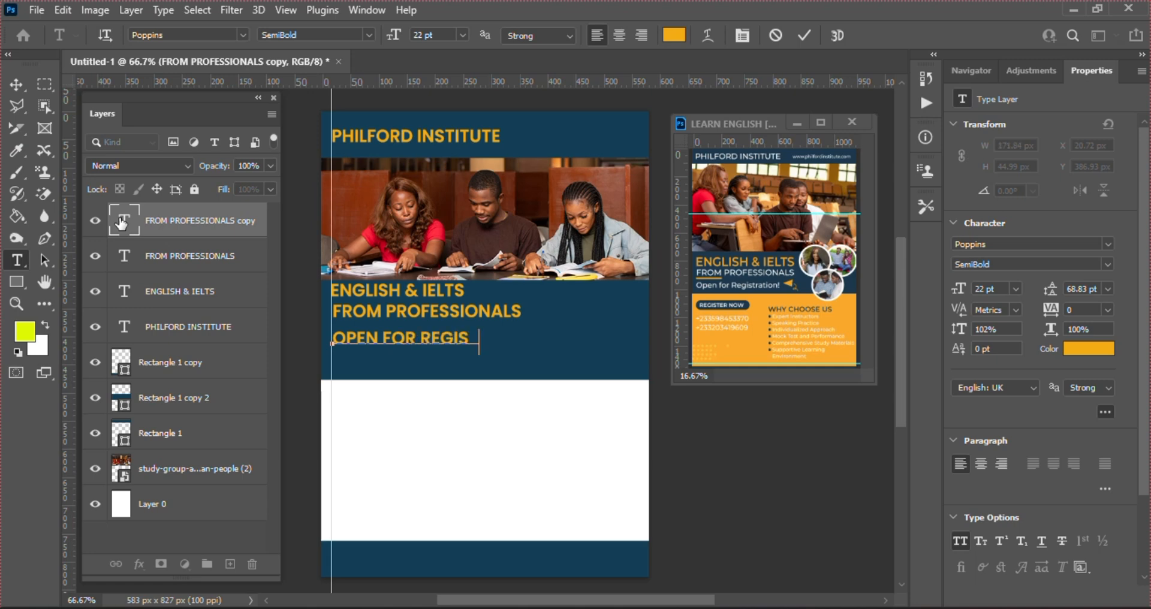
type("TRATION")
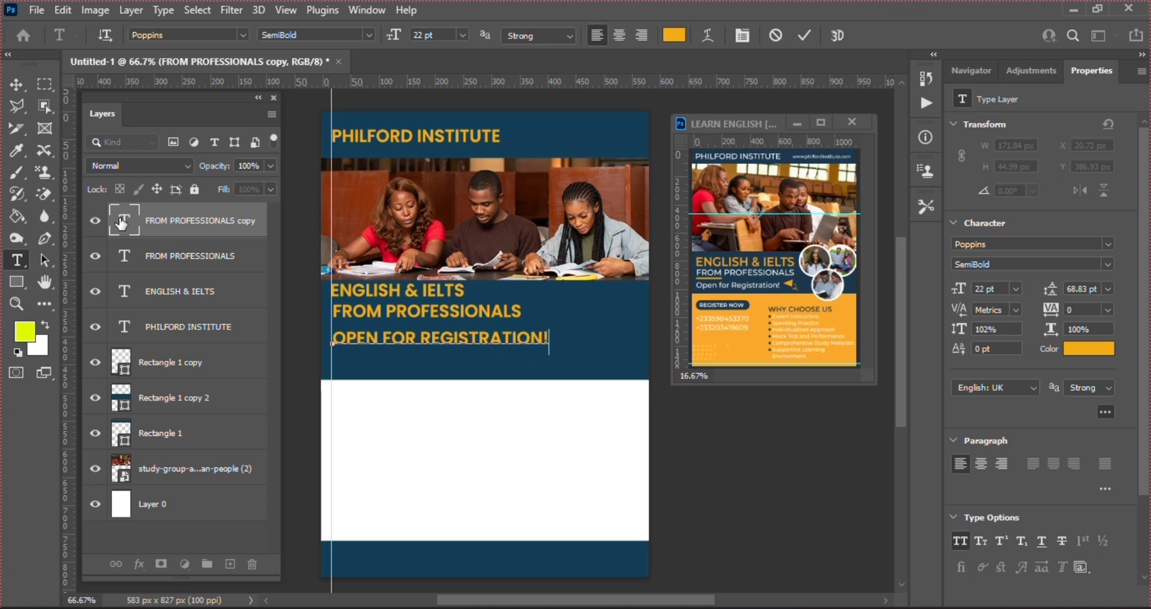
type("!")
left_click(805, 35)
key("v")
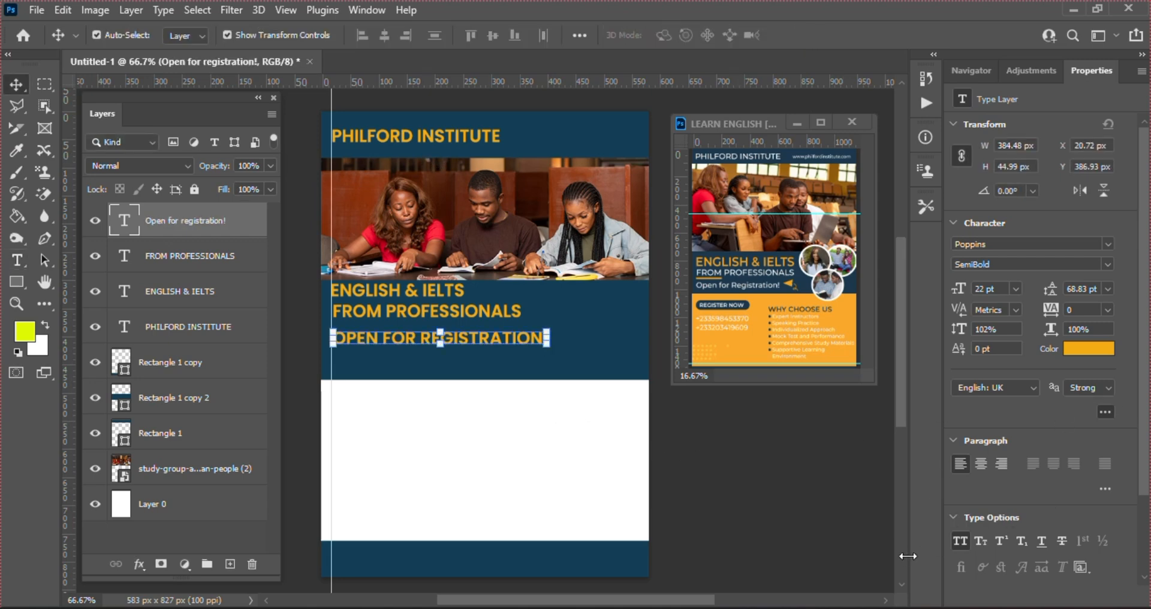
Turn off All Caps on Open for registration!, set it to Medium, and shrink it to about 75%
left_click(960, 540)
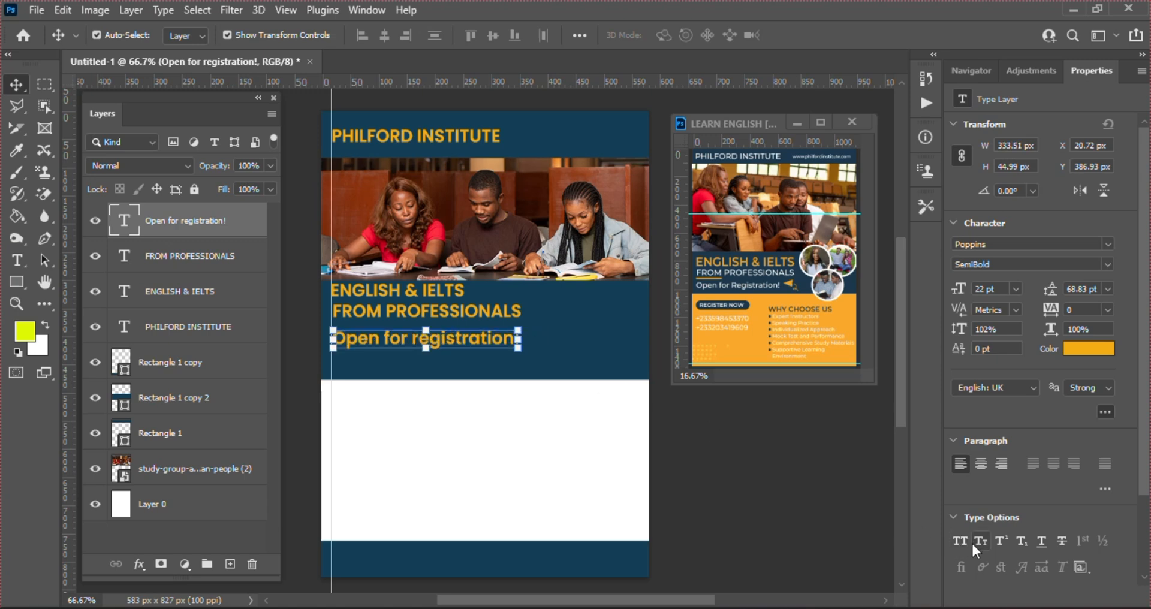
left_click(1108, 264)
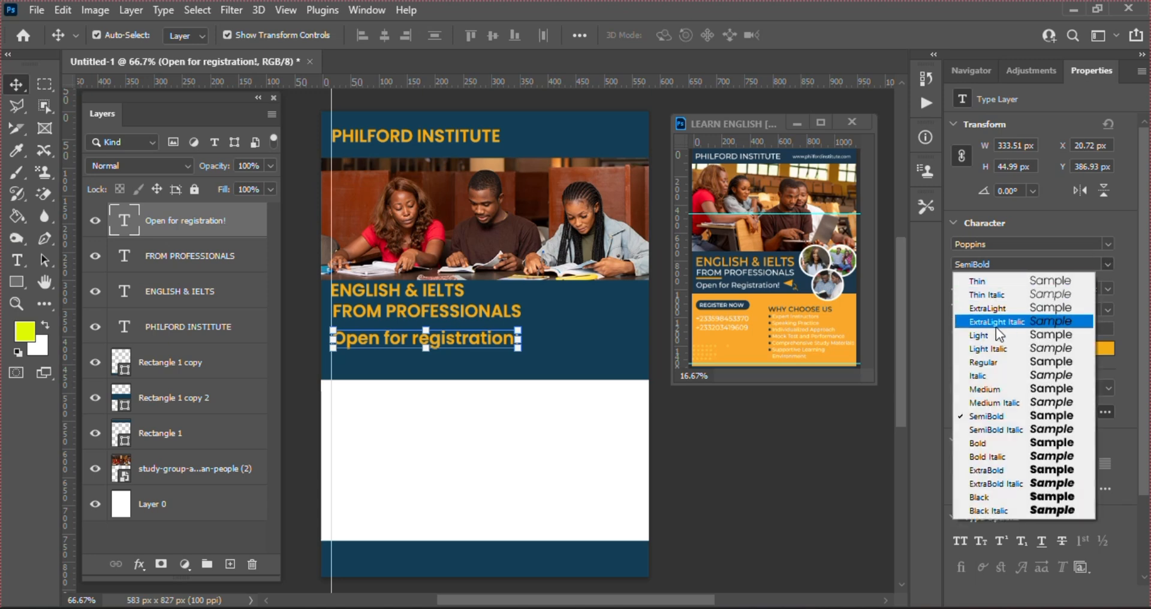
left_click(1005, 389)
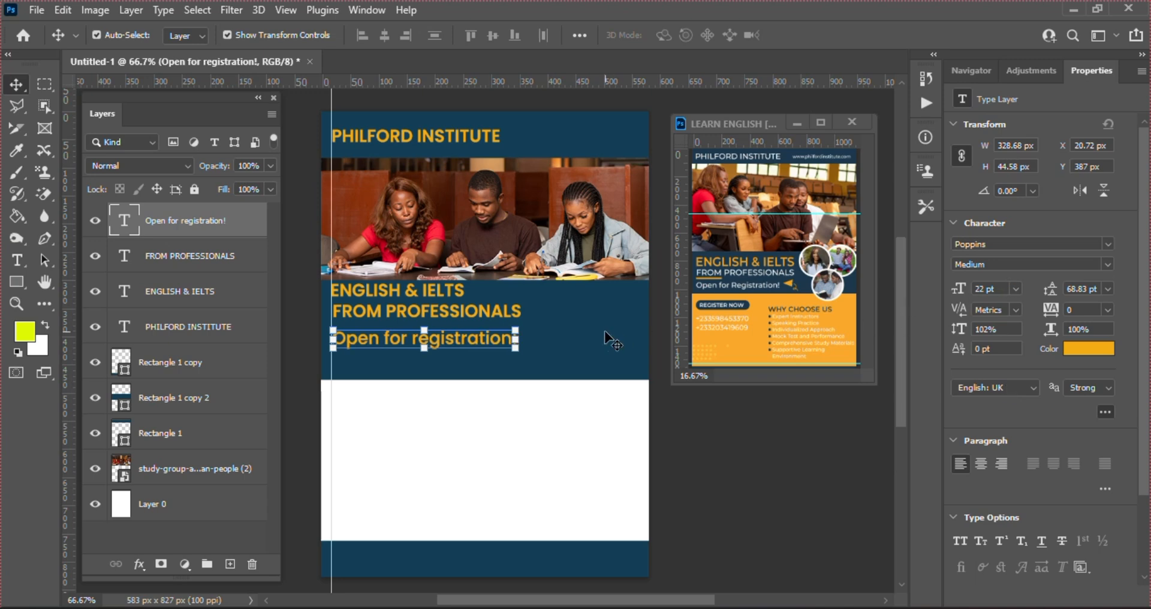
left_click(516, 329)
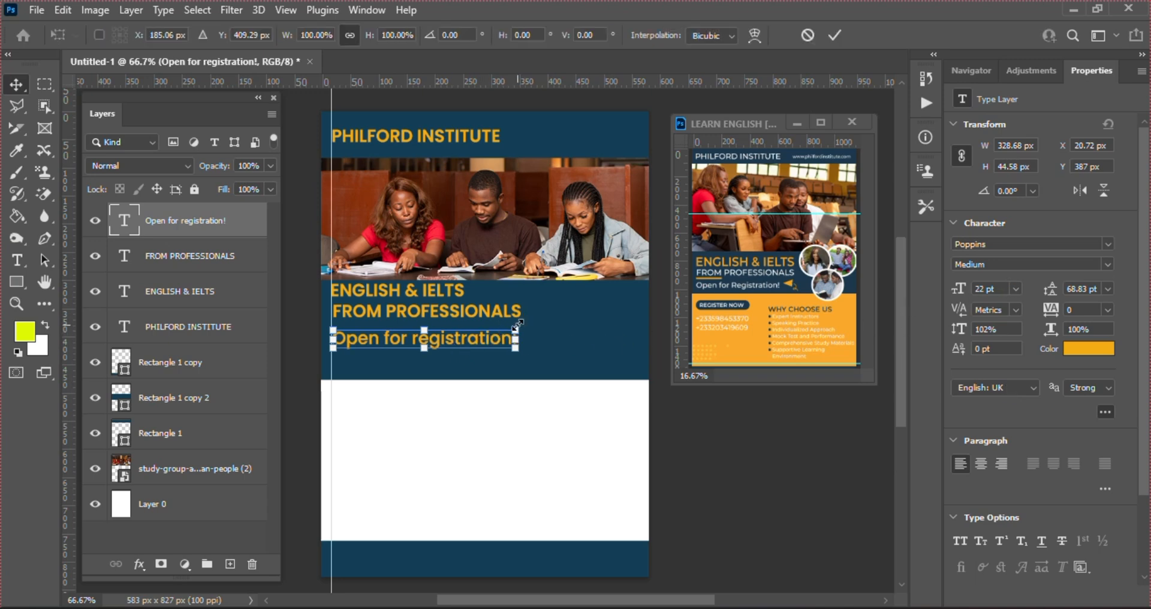
left_click_drag(515, 326, 442, 359)
key("Return")
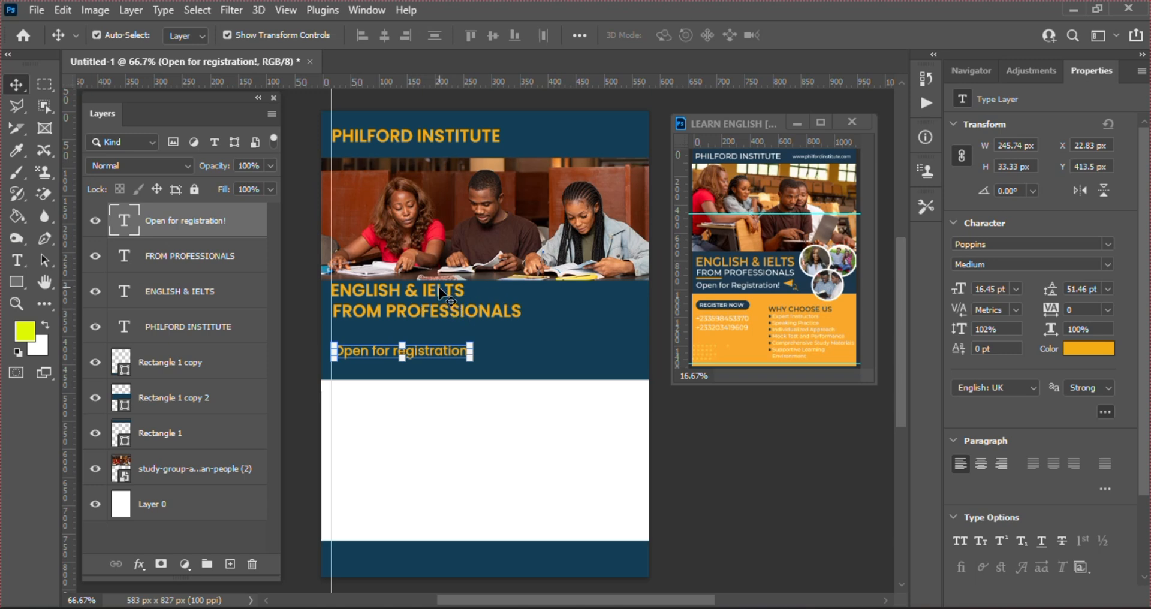
Enlarge the ENGLISH & IELTS headline to about 126%, roughly 27.7 pt
left_click(455, 293)
left_click(465, 300)
left_click_drag(465, 300, 498, 314)
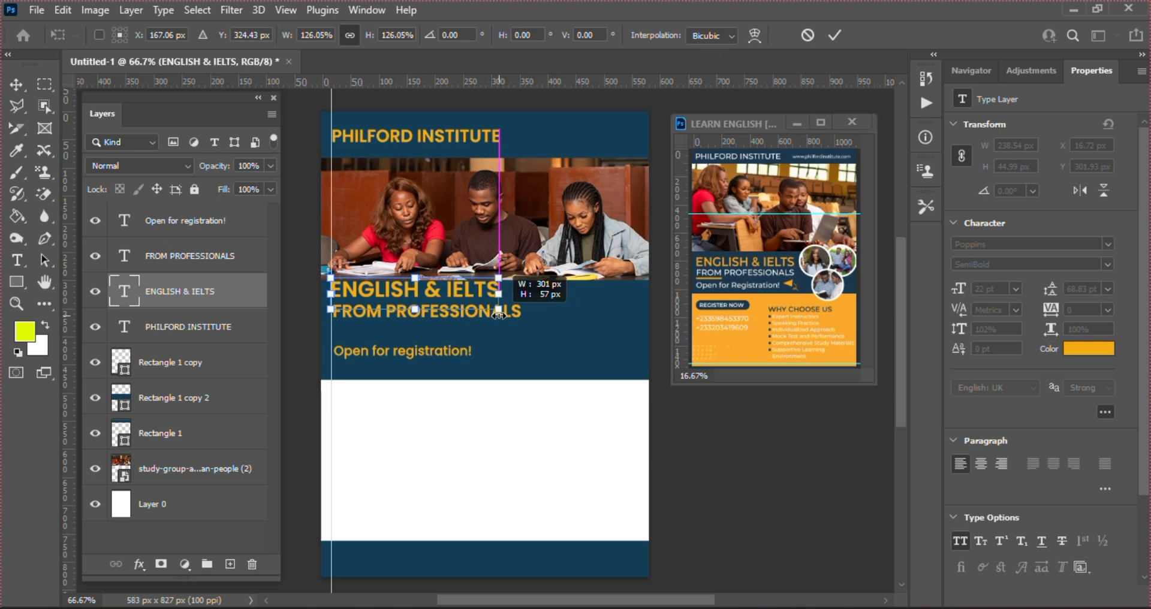
key("Return")
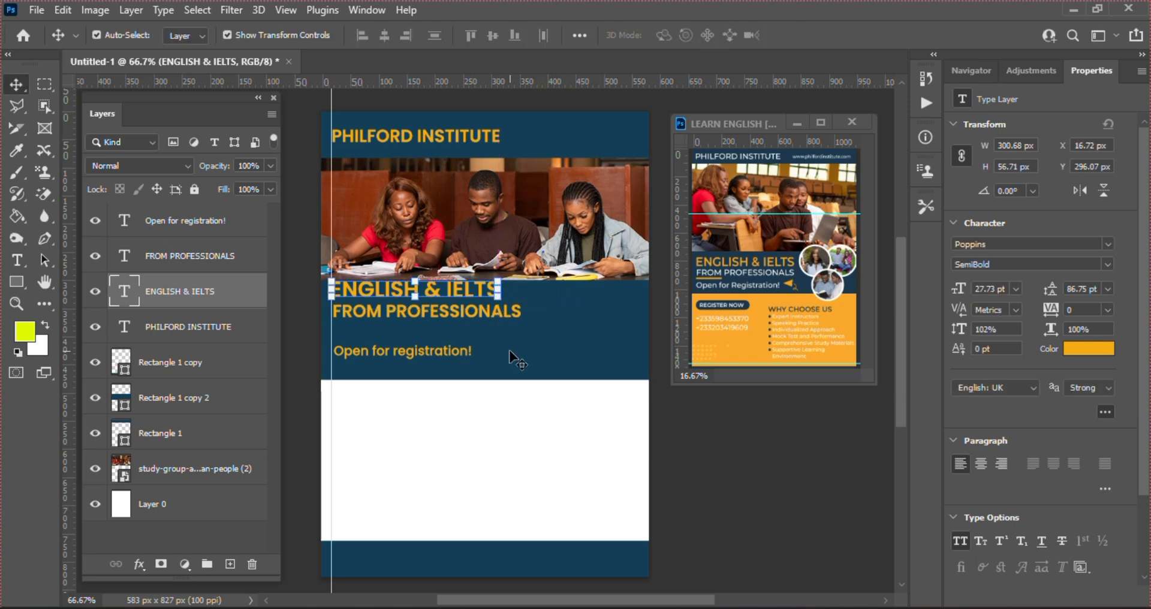
left_click(559, 442)
Shrink the FROM PROFESSIONALS line slightly to about 19.5 pt
left_click(509, 322)
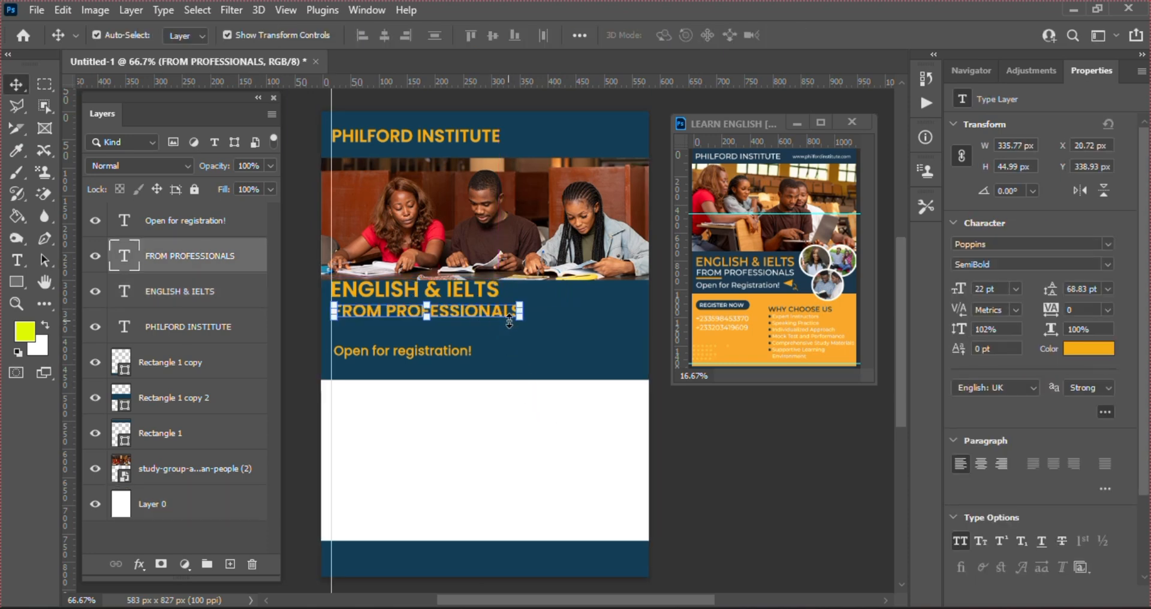
mouse_move(518, 319)
left_mouse_down()
mouse_move(521, 331)
mouse_move(502, 324)
left_mouse_up()
key("Return")
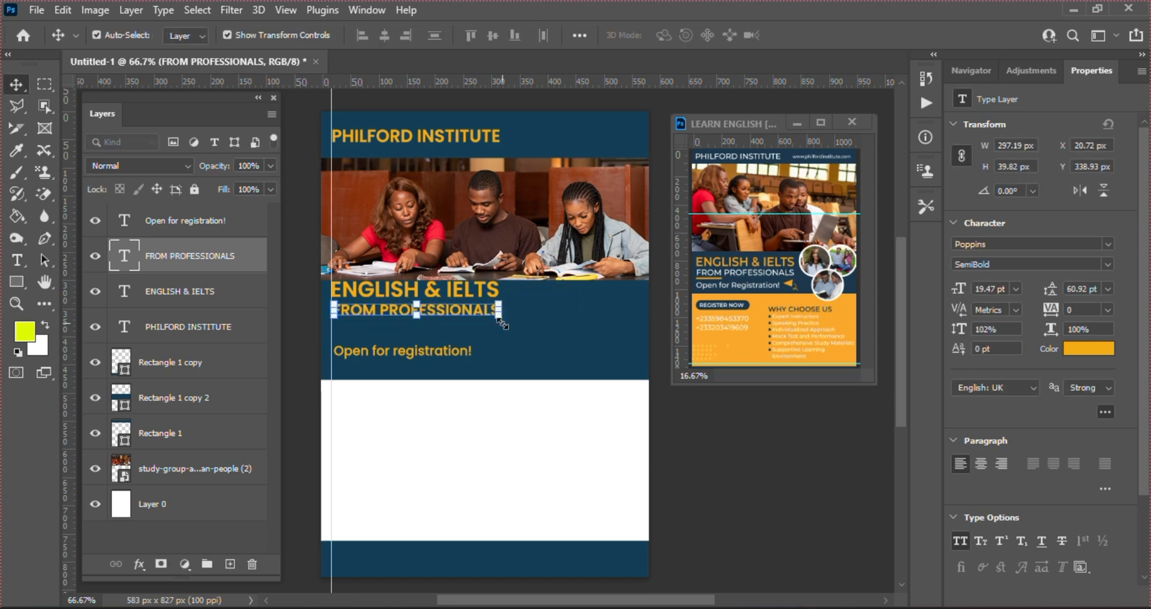
left_click(168, 219)
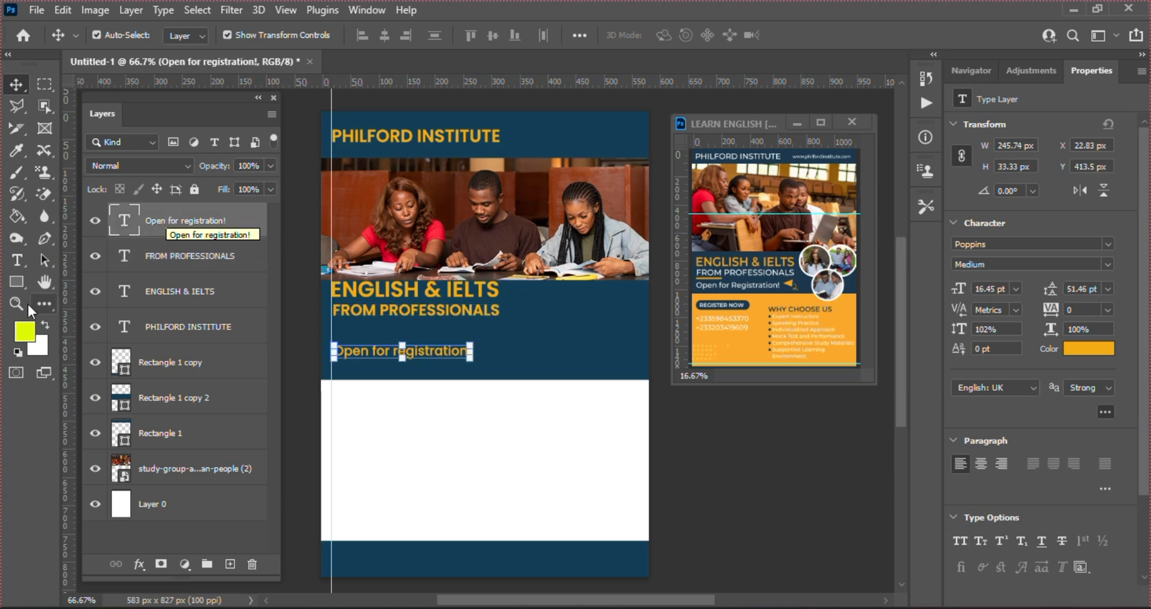
Draw a circle over the classroom photo with the Ellipse tool and duplicate it with Ctrl+J
left_click(19, 282)
left_click(19, 283)
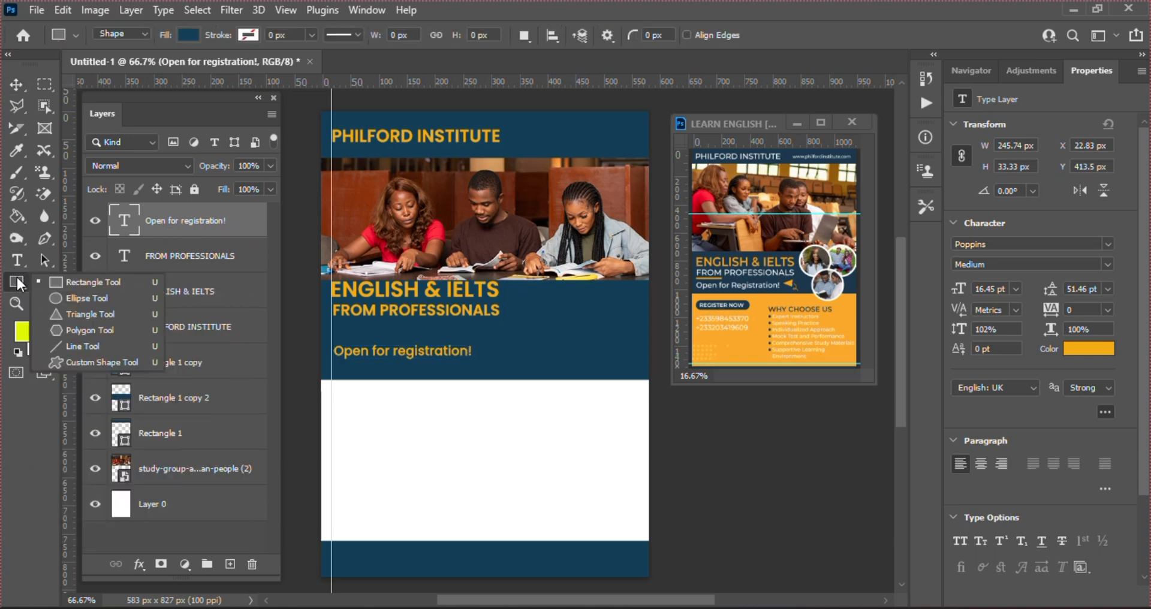
left_click(63, 295)
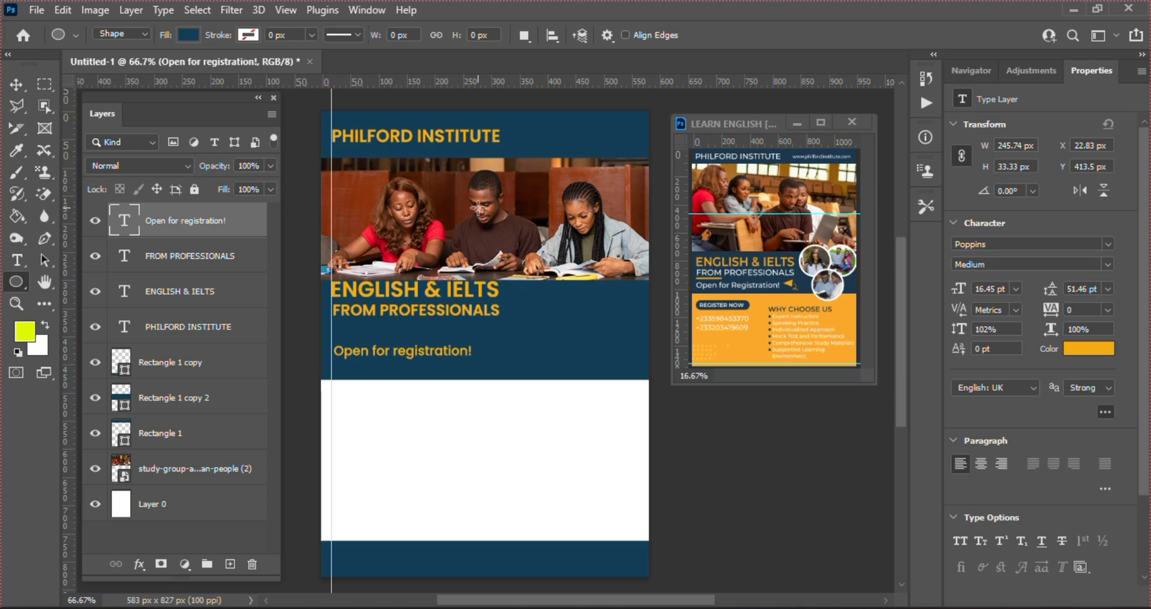
left_click_drag(478, 208, 538, 268)
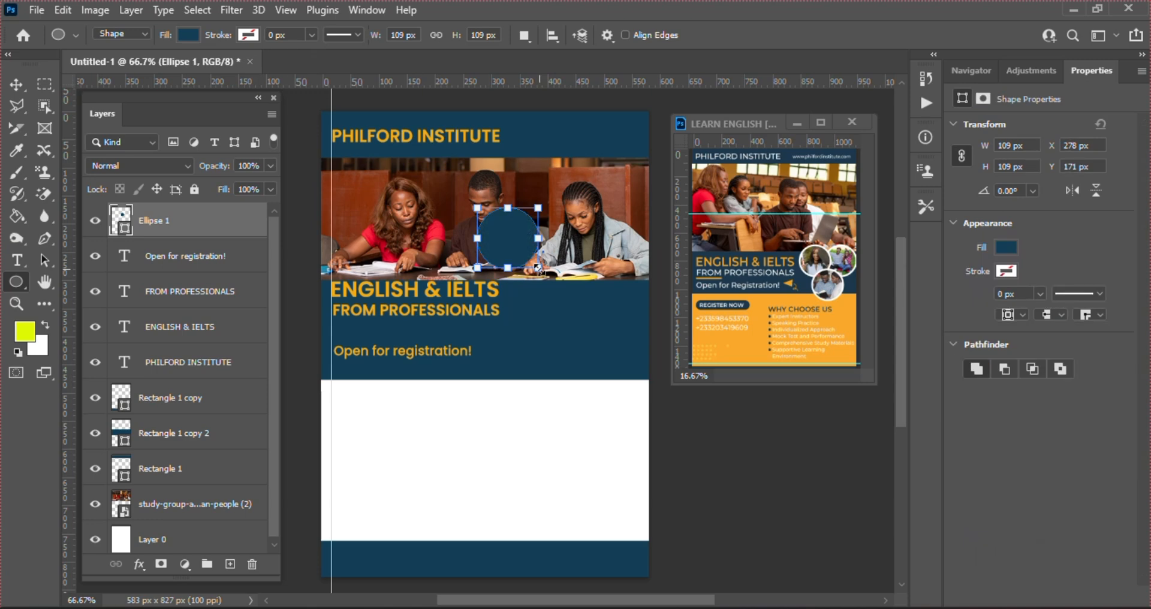
key("ctrl+j")
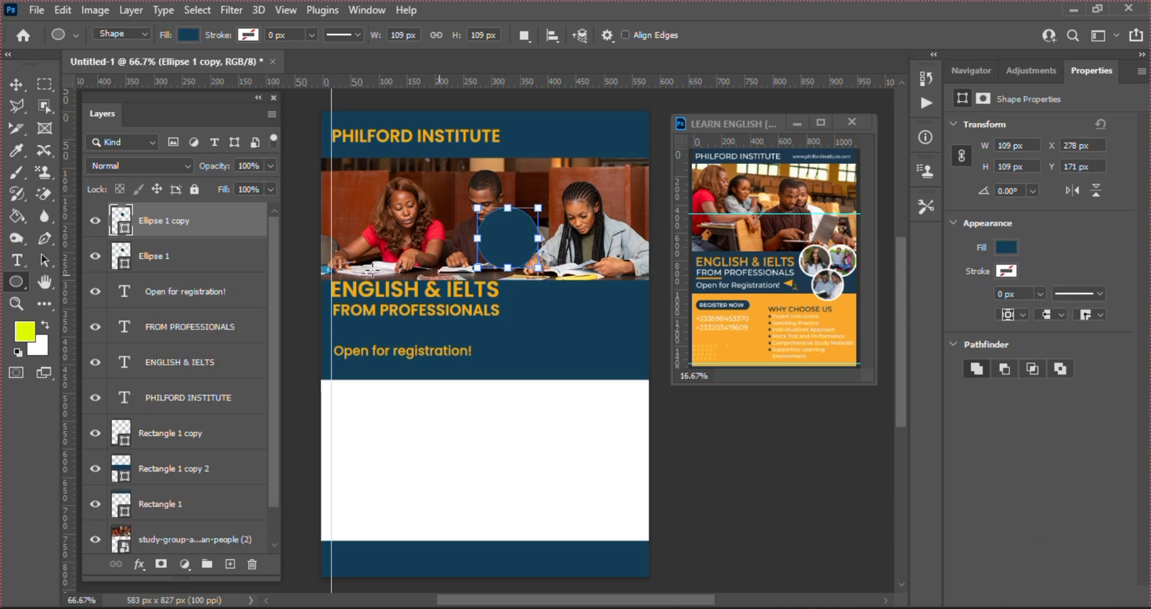
Enlarge the original Ellipse 1 circle behind the copy to about 110%
left_click(180, 264)
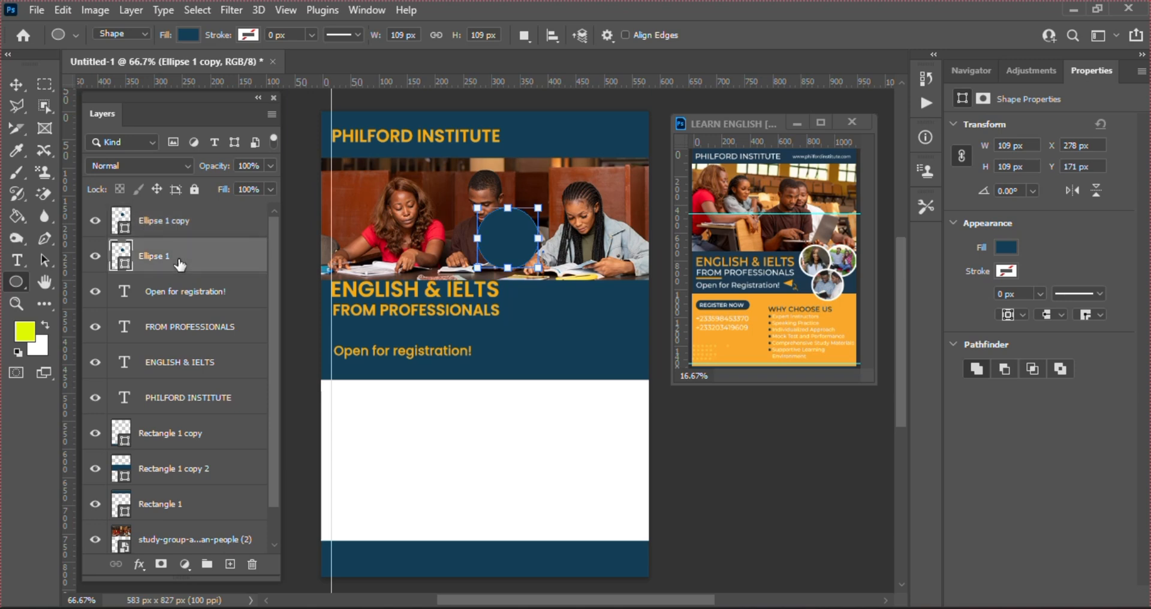
key("v")
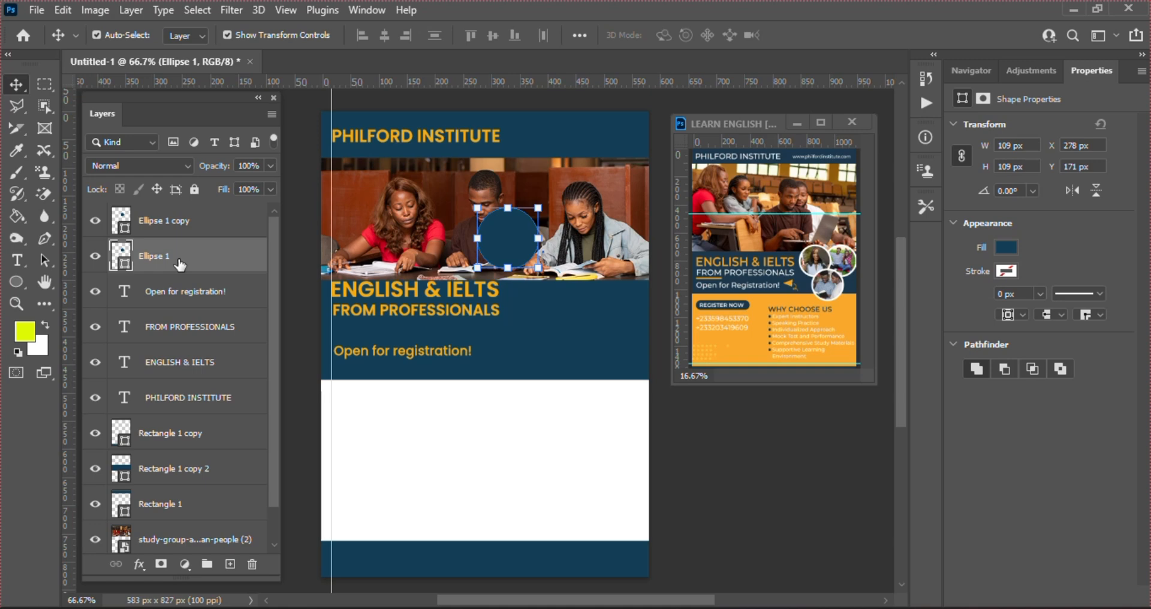
left_click(539, 267)
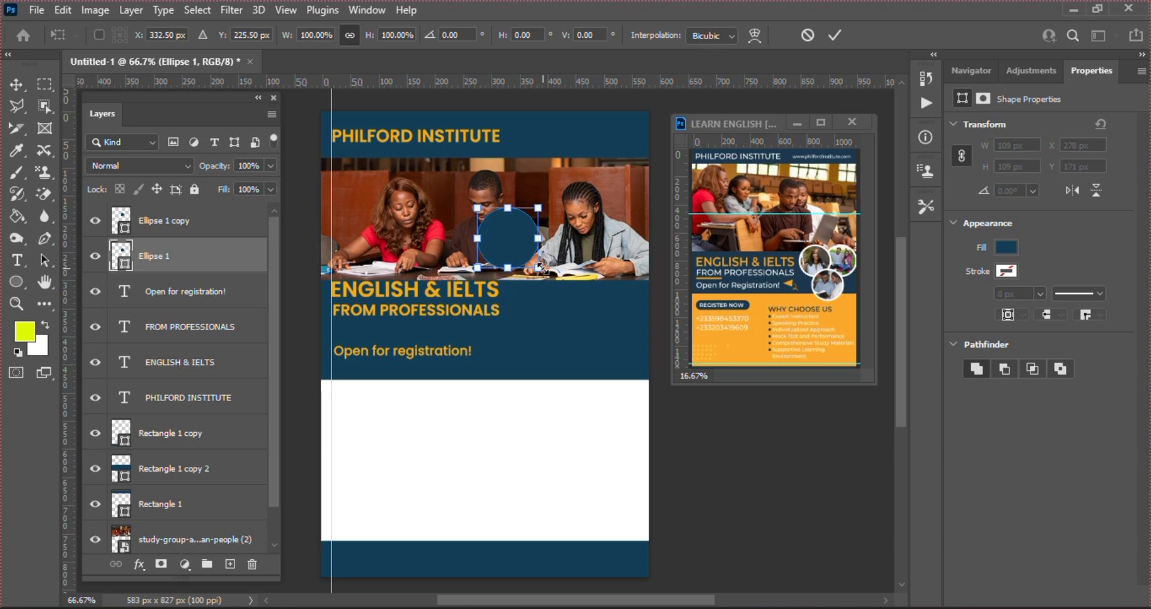
left_click_drag(539, 267, 542, 271)
key("Return")
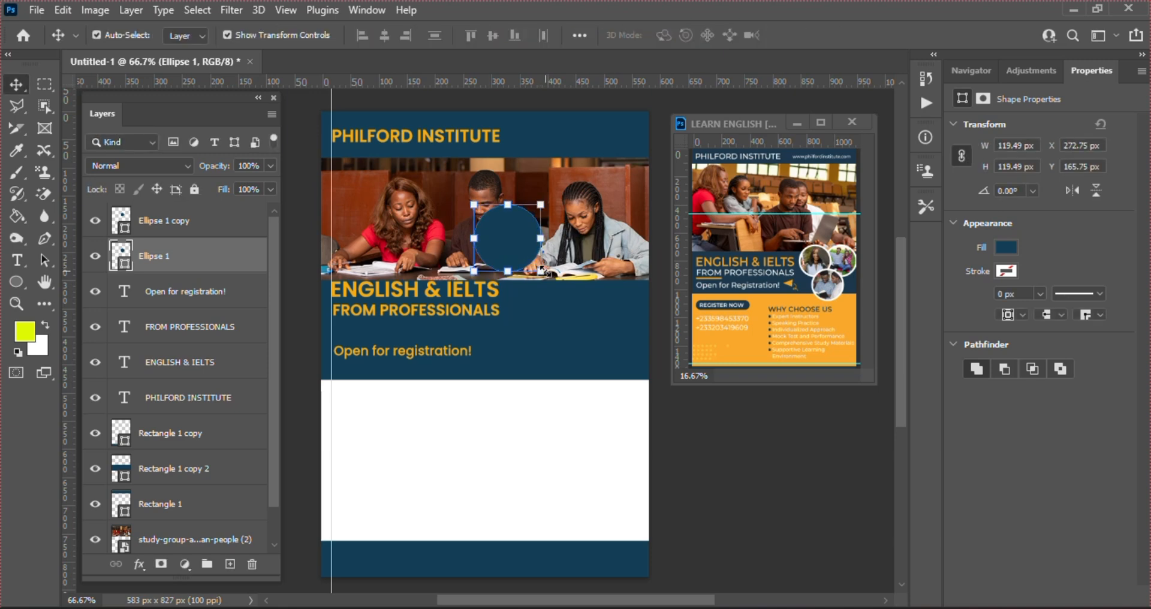
Fill the back circle white, fine-tune it to 116.49 px, and select both ellipse layers
left_click(1004, 247)
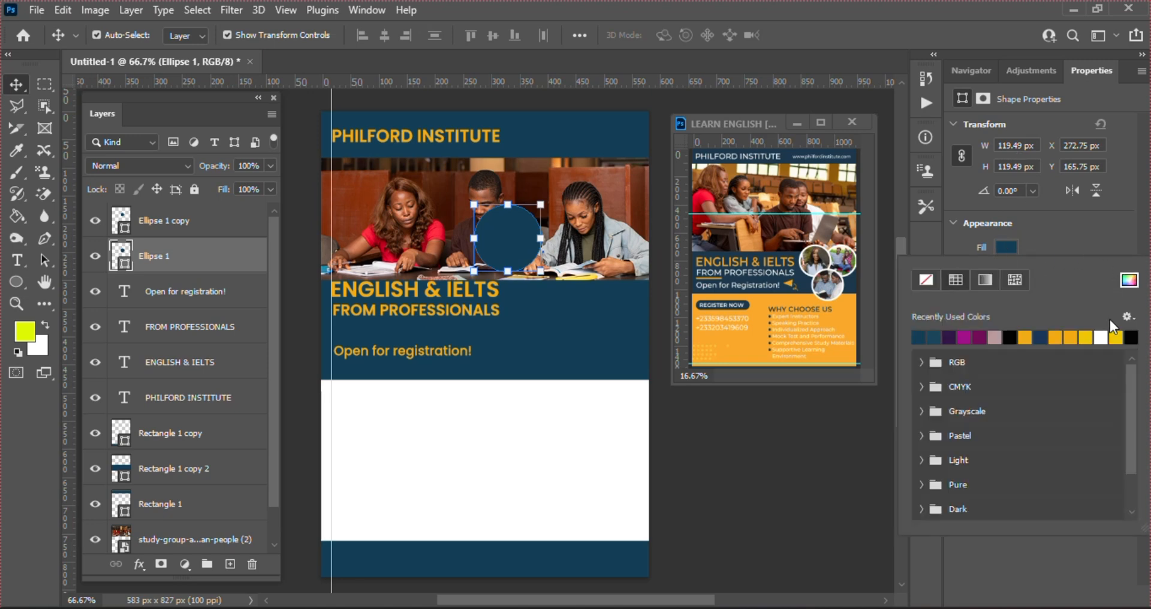
left_click(1101, 338)
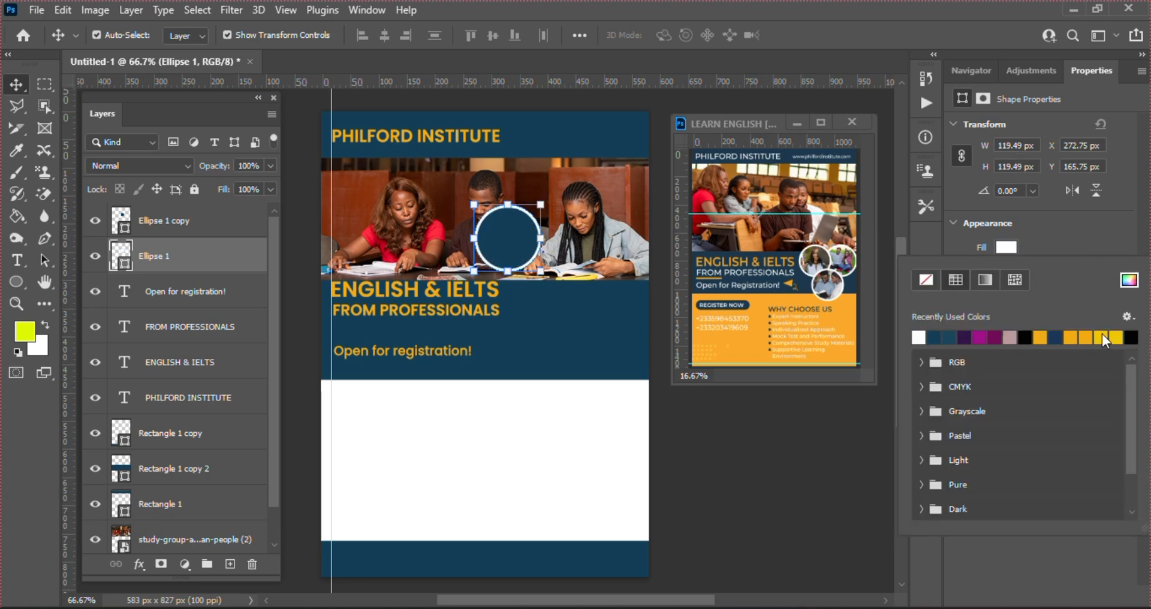
left_click(541, 272)
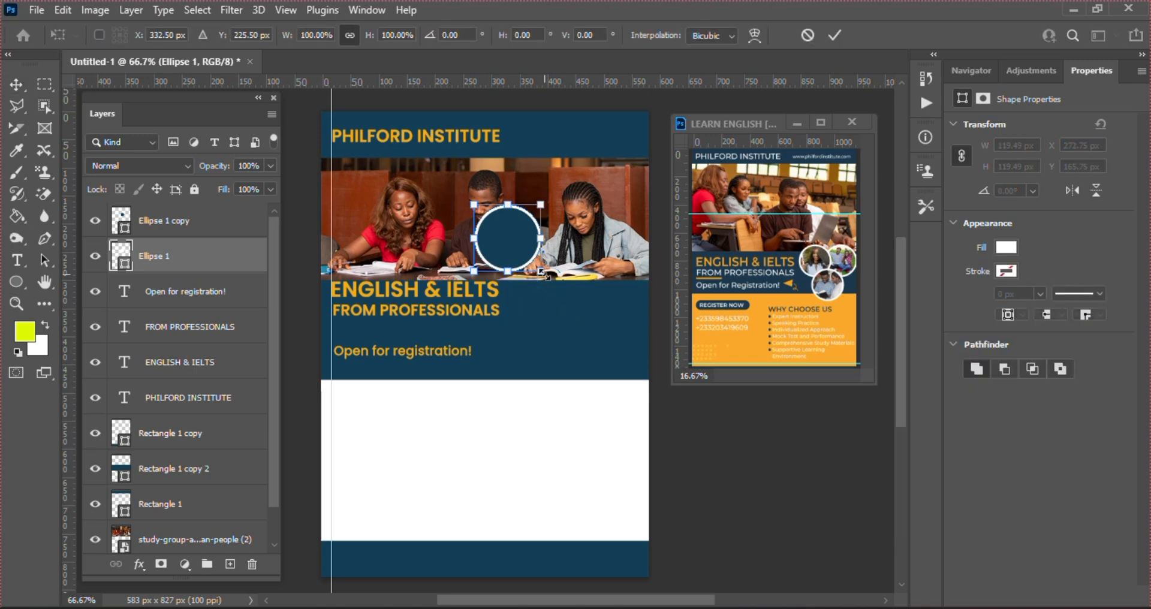
mouse_move(540, 271)
left_mouse_down()
mouse_move(527, 264)
mouse_move(541, 271)
left_mouse_up()
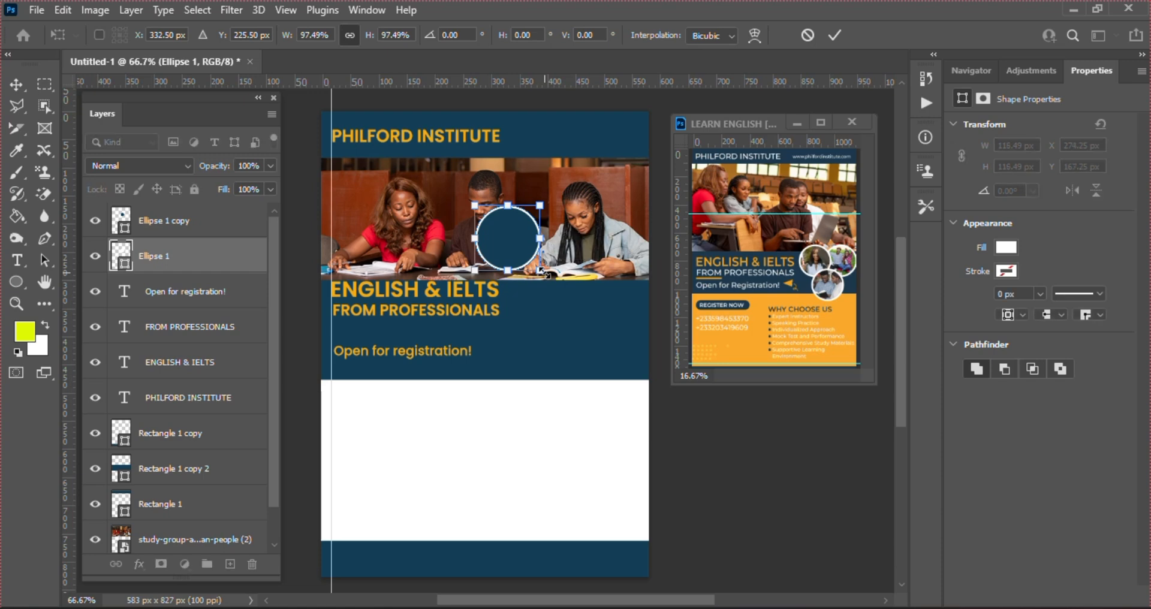
key("Return")
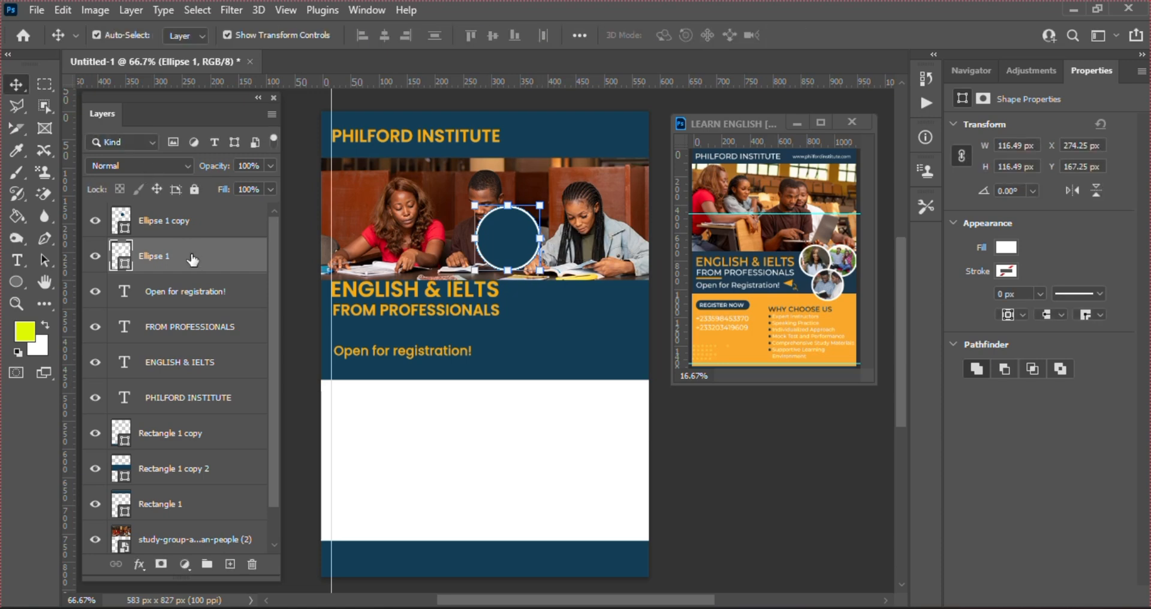
left_click(166, 232, "ctrl")
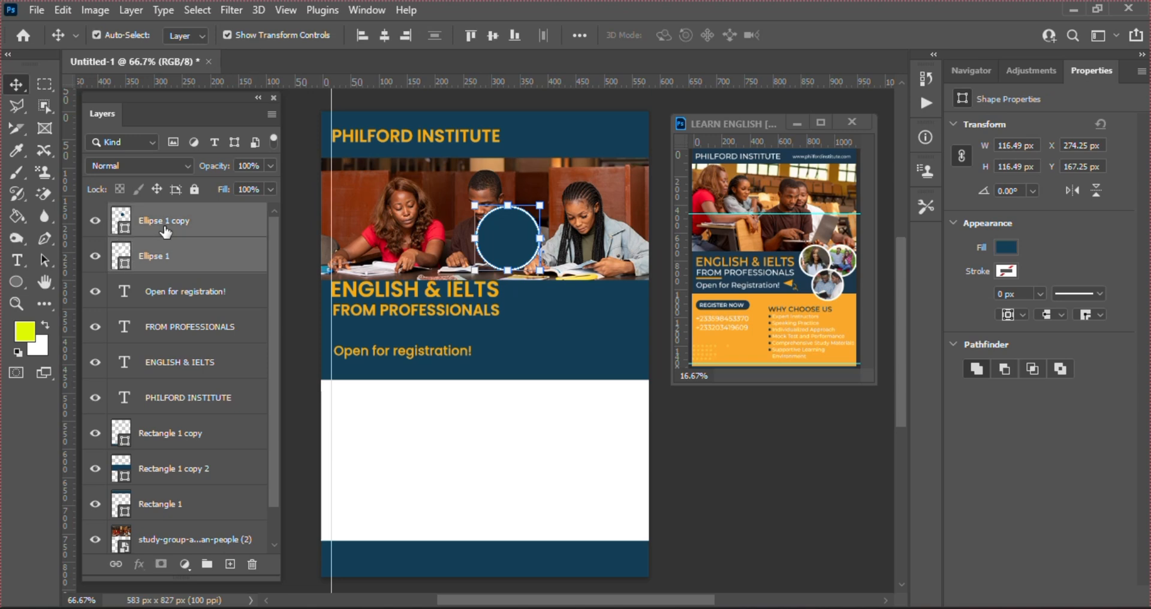
Group the two ellipse layers and name the group 'circle 1'
left_click(207, 566)
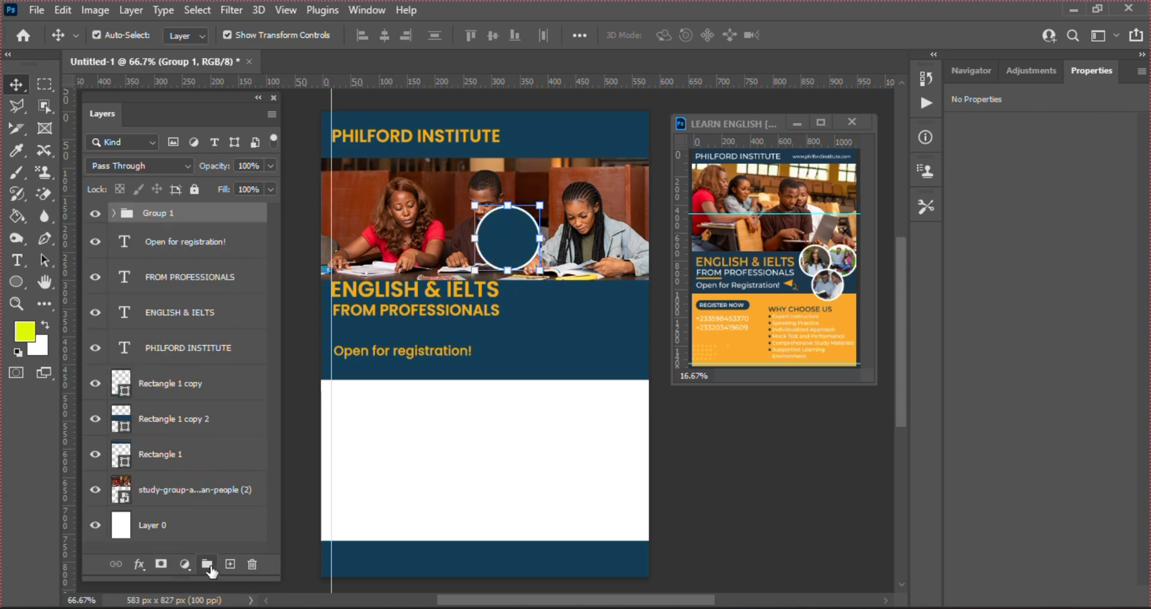
double_click(158, 214)
type("circle 1")
key("Return")
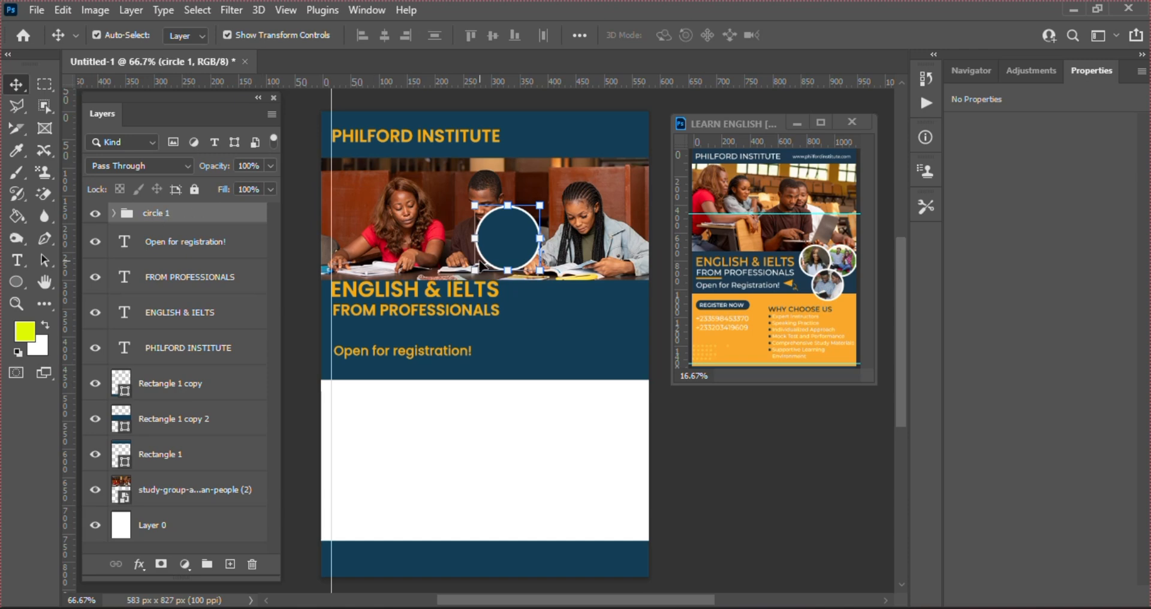
Move circle 1 down onto the dark-blue band
left_click(540, 268)
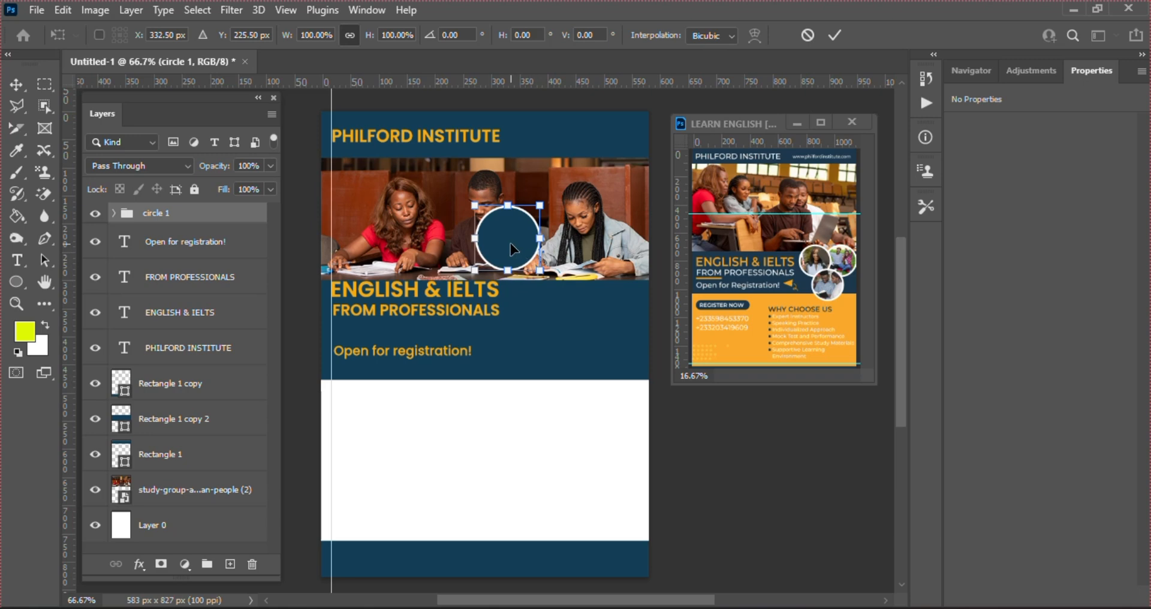
left_click_drag(517, 250, 544, 296)
key("Down")
key("Down")
key("Down")
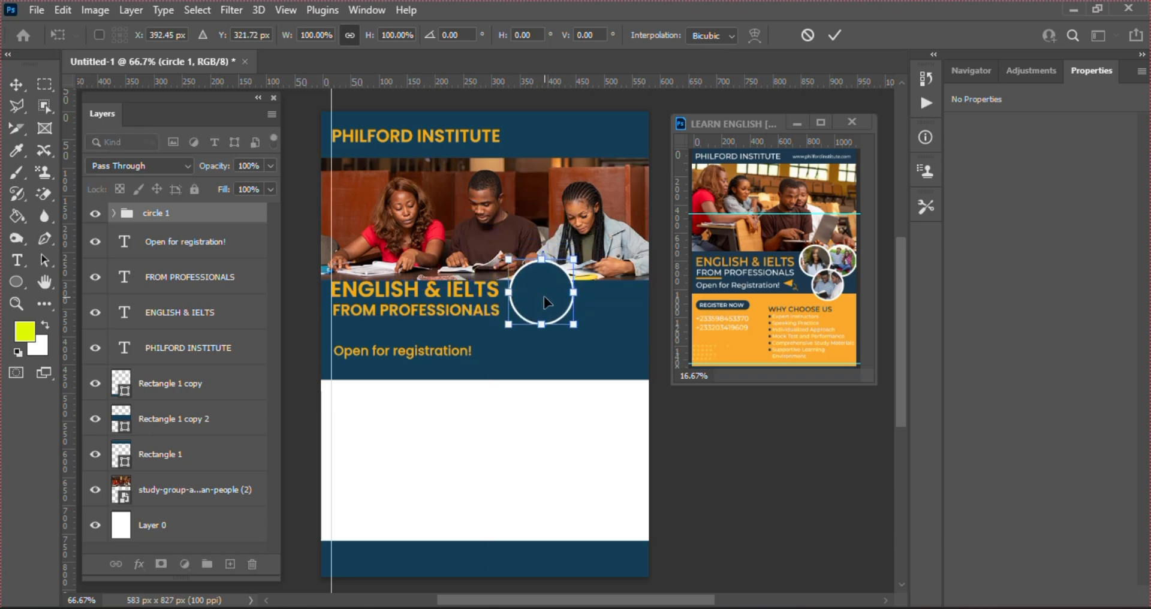
key("Left")
key("Left")
key("Left")
key("Left")
key("Return")
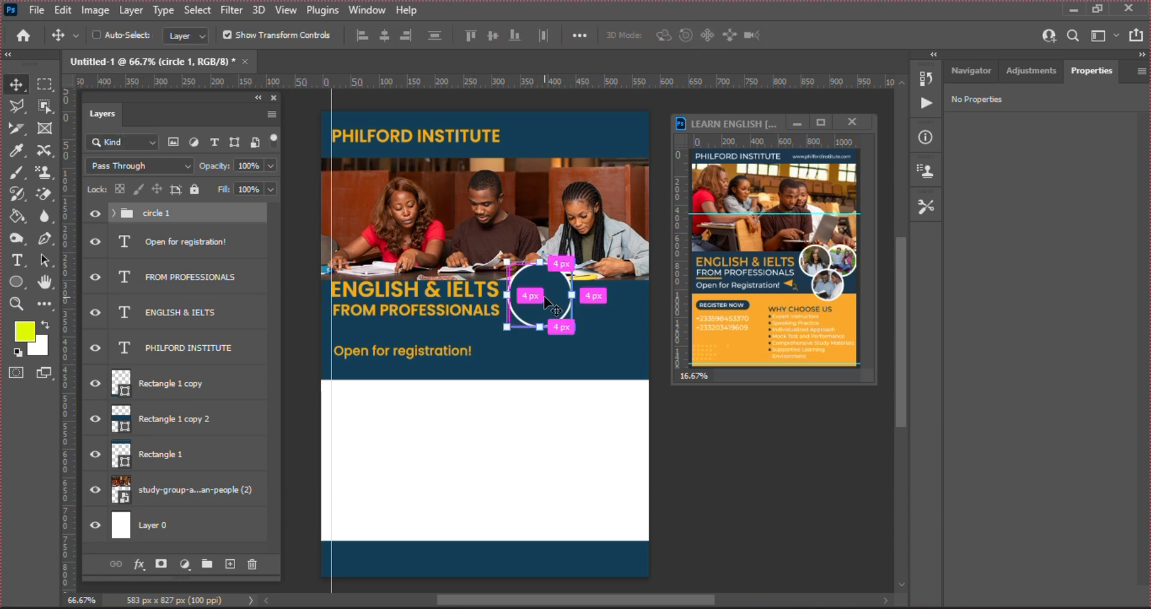
Duplicate the circle group and place the copy right beside the original
key("ctrl+j")
key("ctrl")
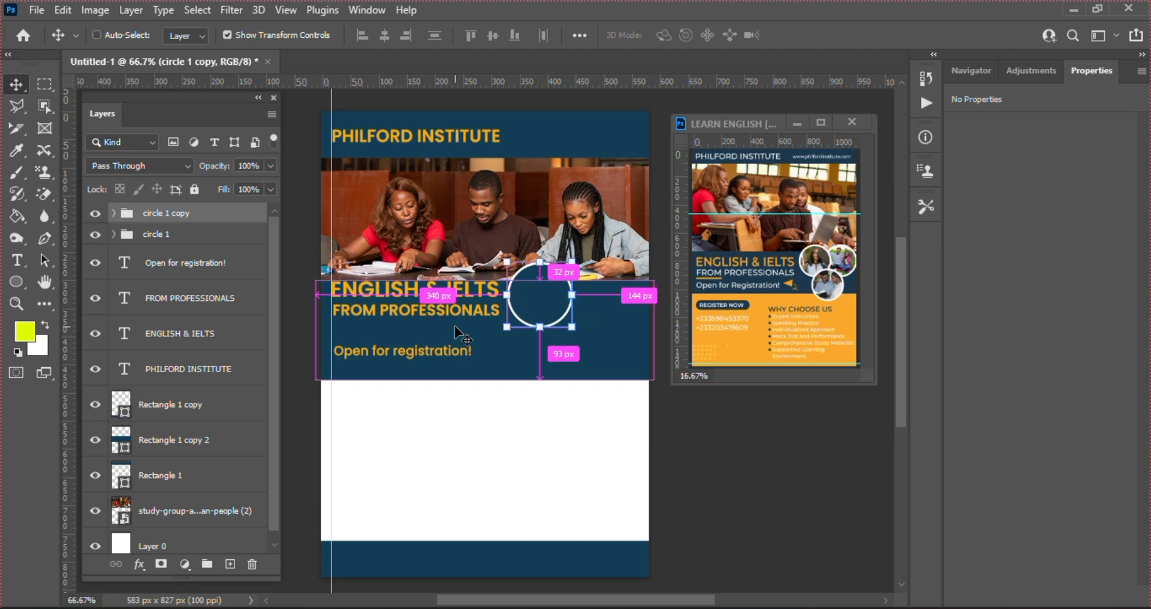
key("ctrl+t")
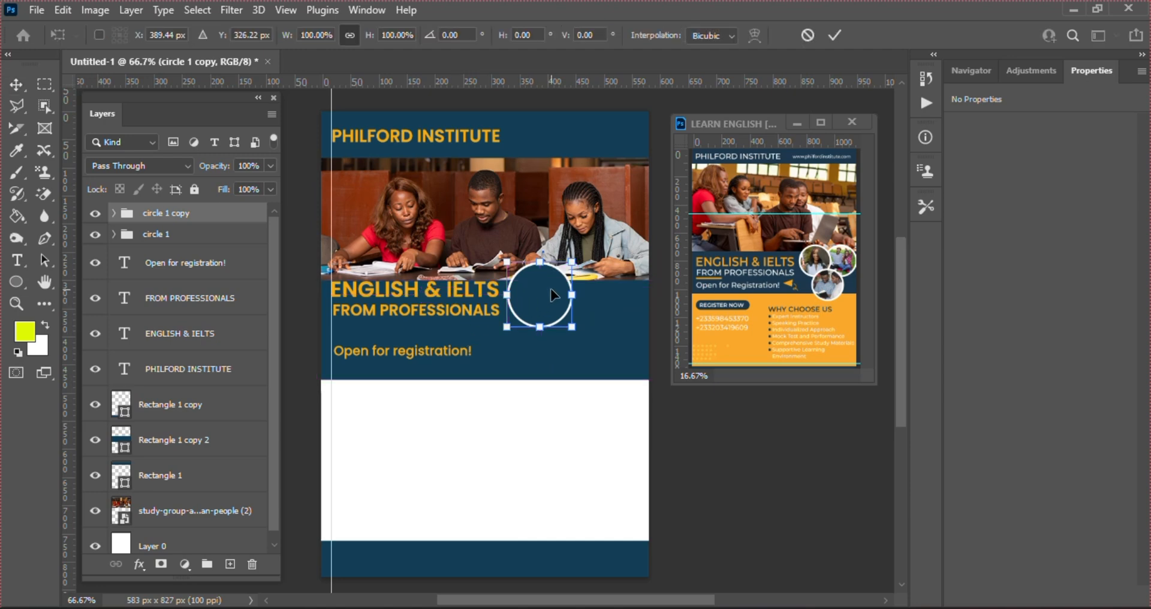
left_click_drag(550, 289, 621, 289)
key("Return")
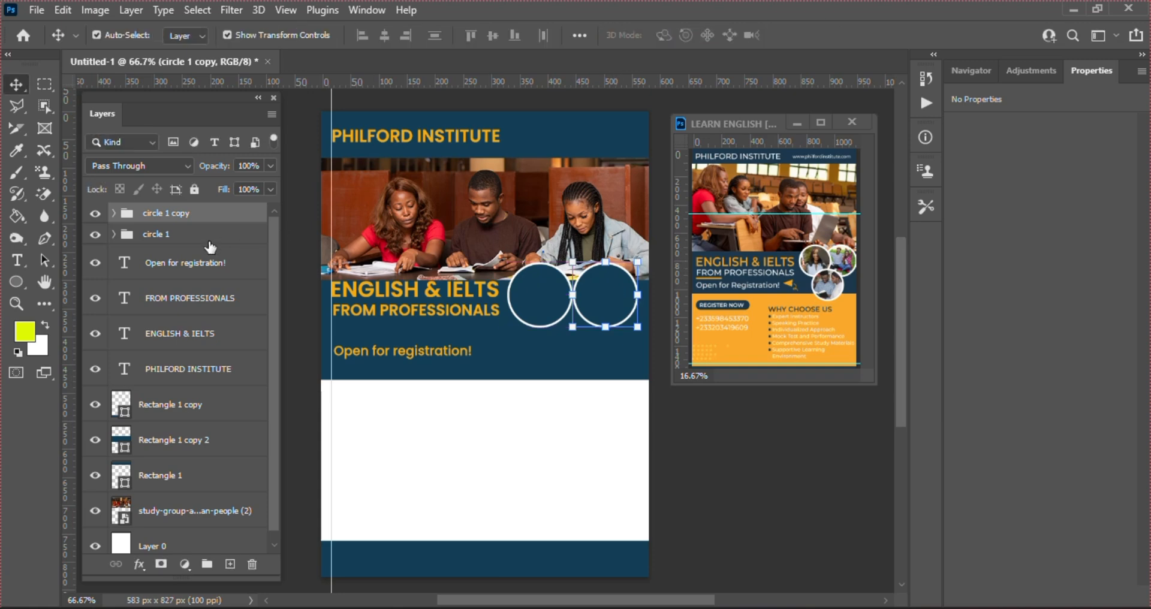
Rename the copied group to 'circle 2'
double_click(169, 214)
left_click(190, 211)
key("BackSpace")
key("BackSpace")
key("BackSpace")
type("2\\")
key("Return")
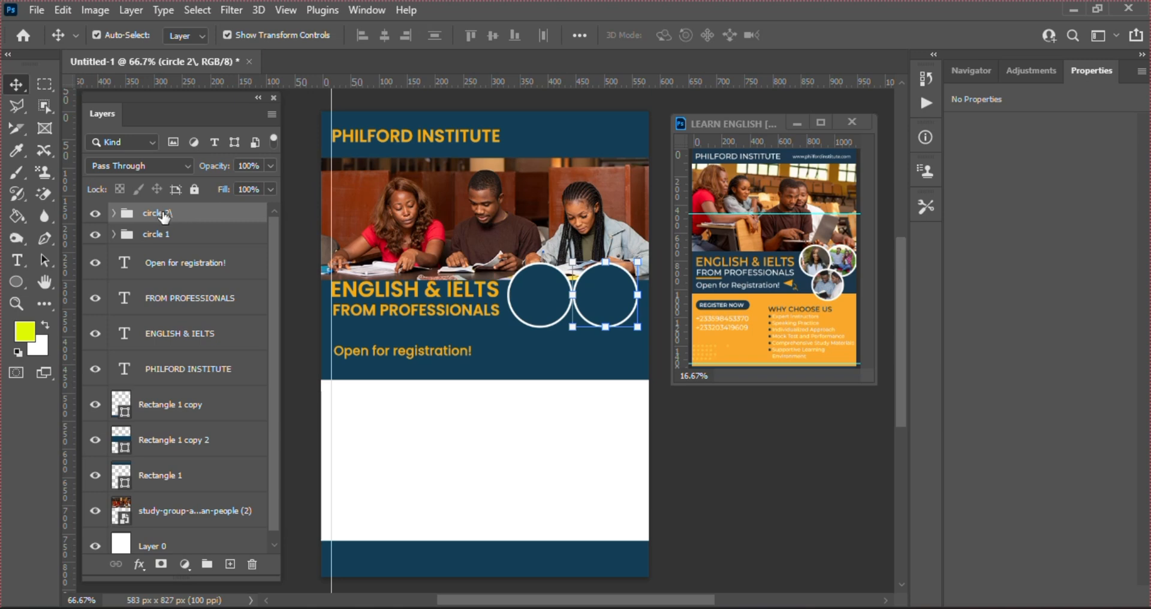
double_click(166, 213)
left_click(188, 213)
key("Return")
Nudge circle 1 to the right, closer to circle 2
left_click(194, 235)
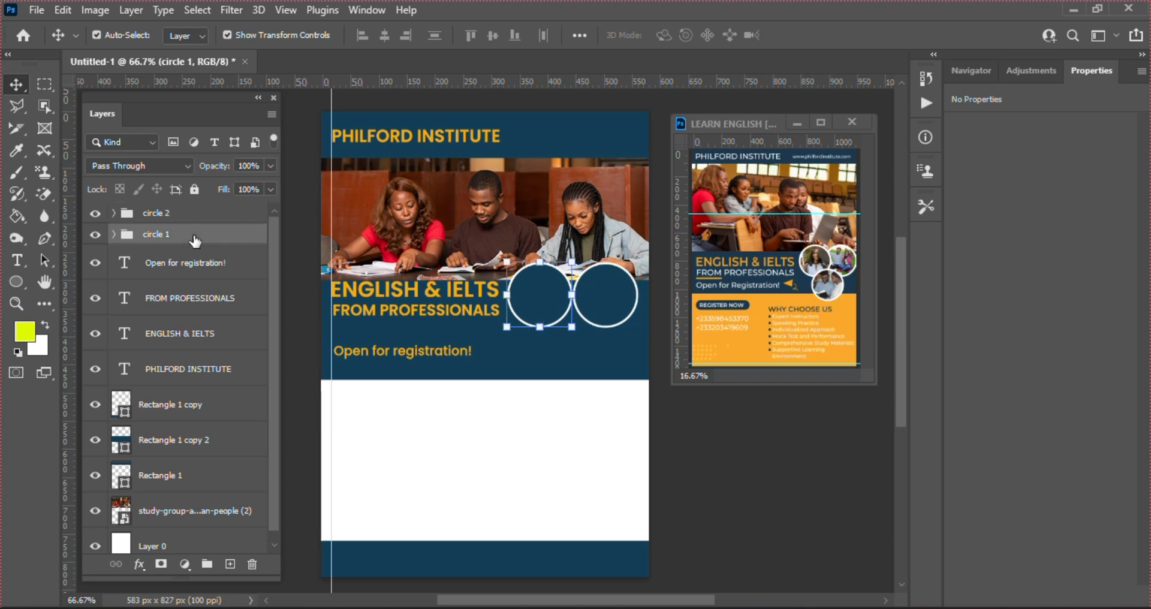
key("Right")
key("Right")
key("Right")
key("Right")
key("Right")
key("Right")
key("Right")
key("Right")
key("Right")
key("Right")
key("Right")
key("Right")
key("Right")
key("Right")
key("Right")
key("Right")
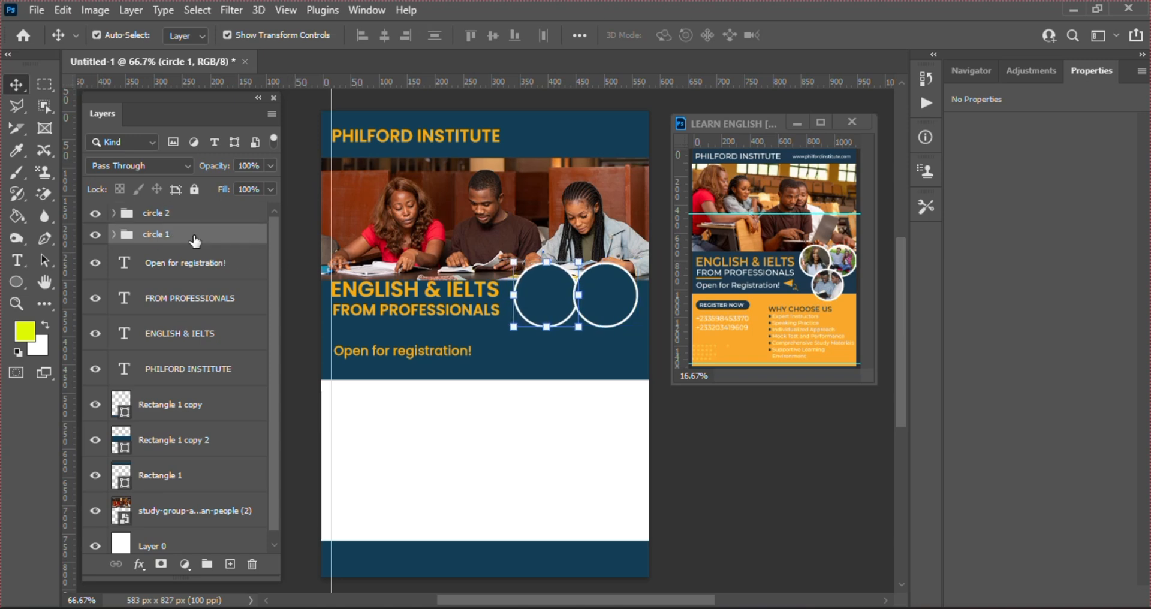
key("Right")
key("Right")
key("Right")
key("Right")
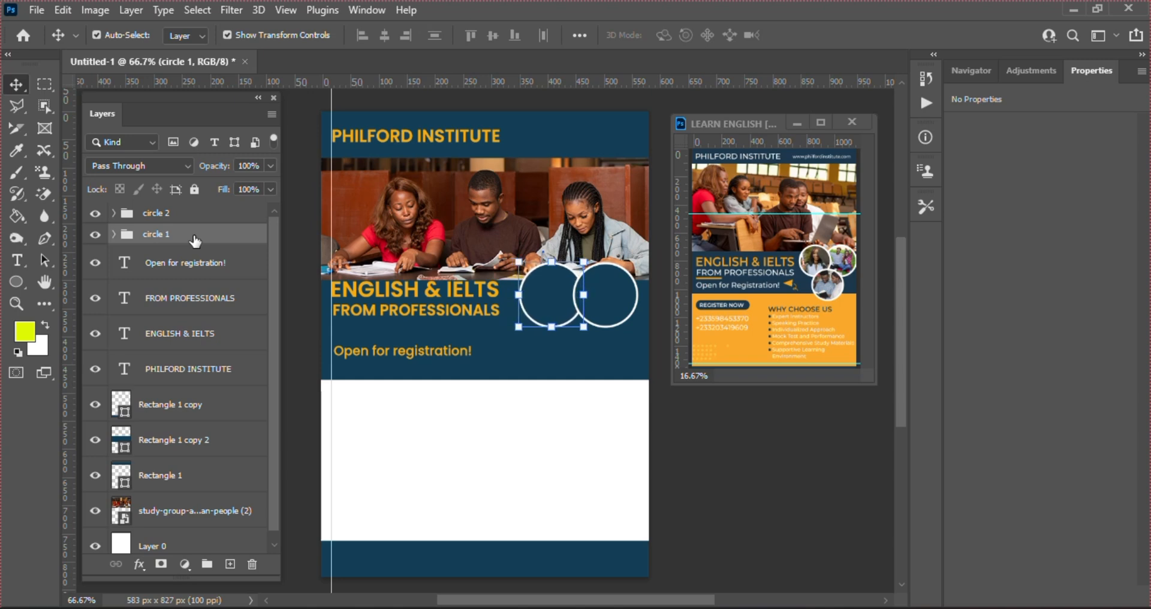
Duplicate circle 2 and name the new copy 'circle 3'
left_click(166, 214)
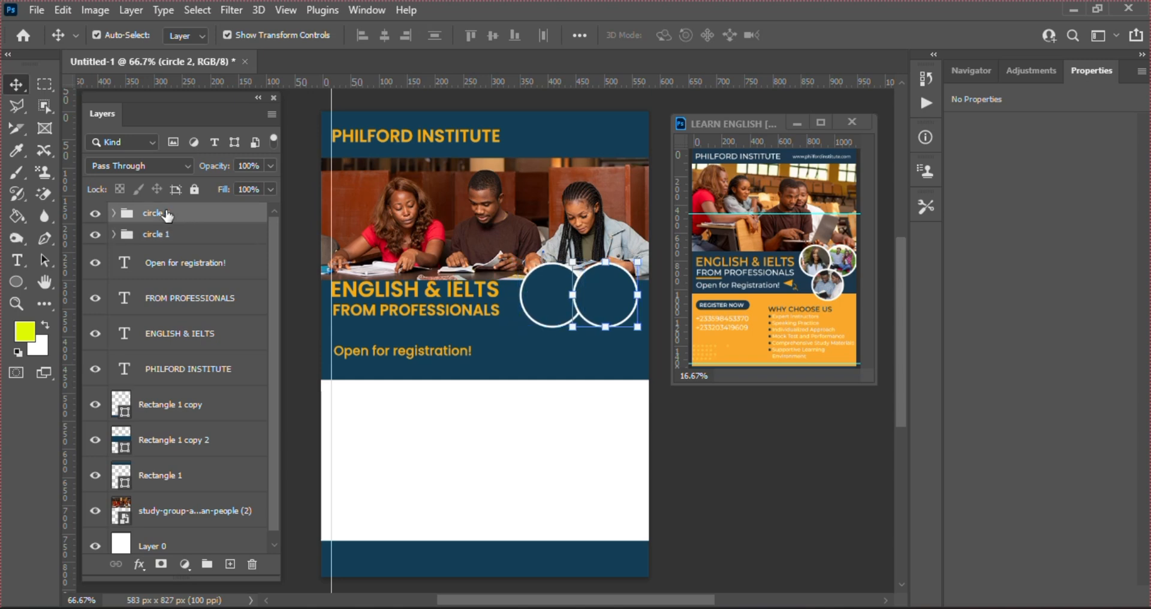
key("ctrl")
key("ctrl+j")
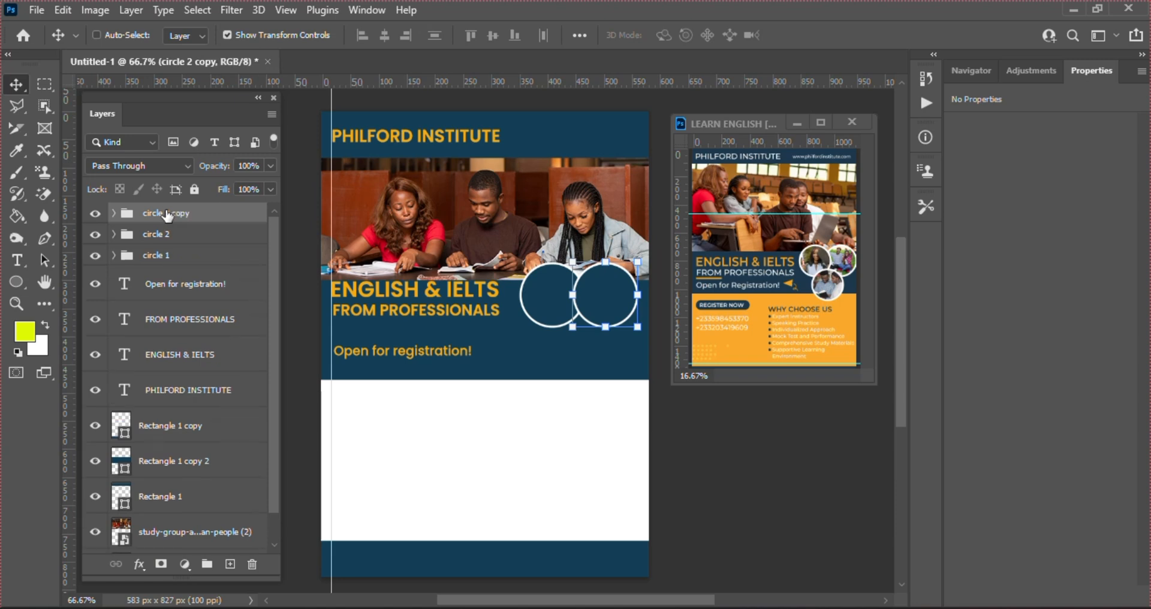
double_click(166, 214)
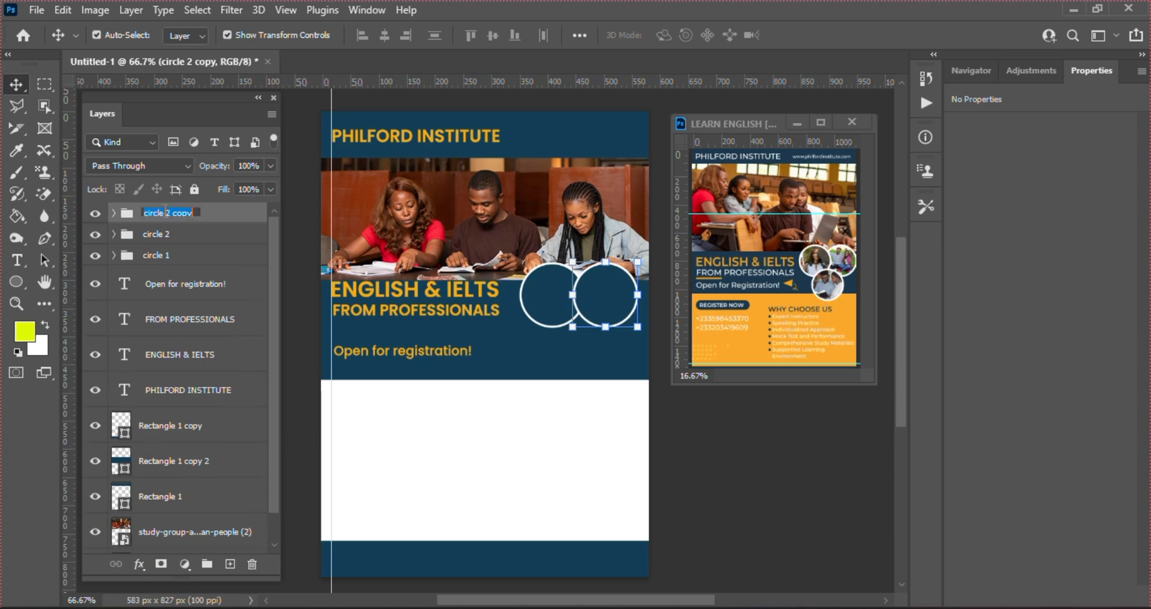
left_click(196, 213)
type("3")
key("Return")
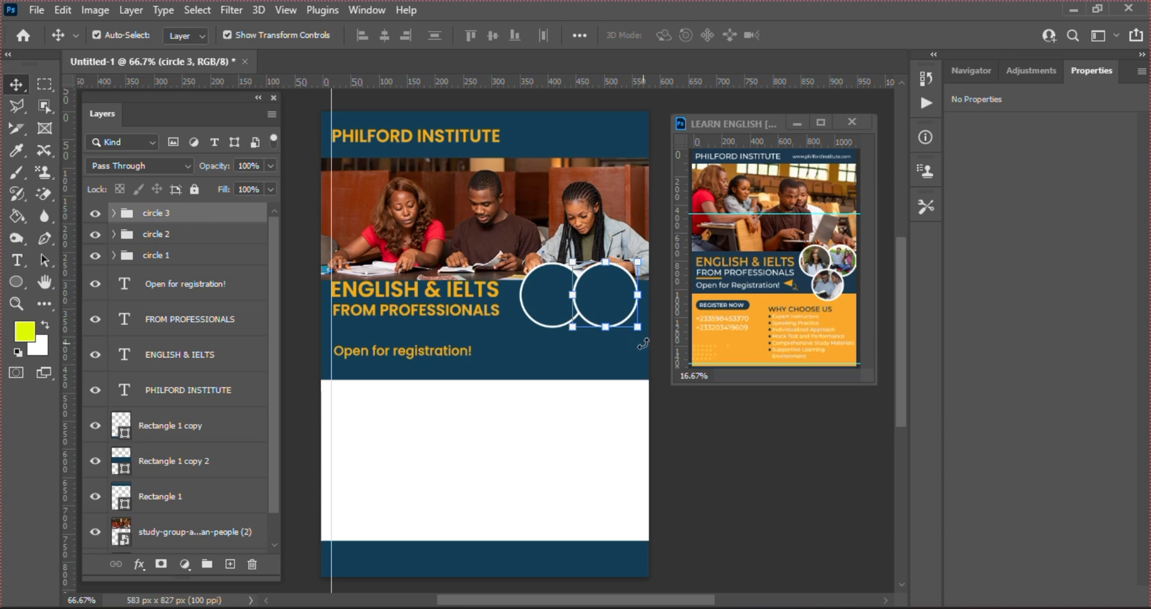
Move circle 3 below the other two circles and restack circle 2 lowest
key("ctrl")
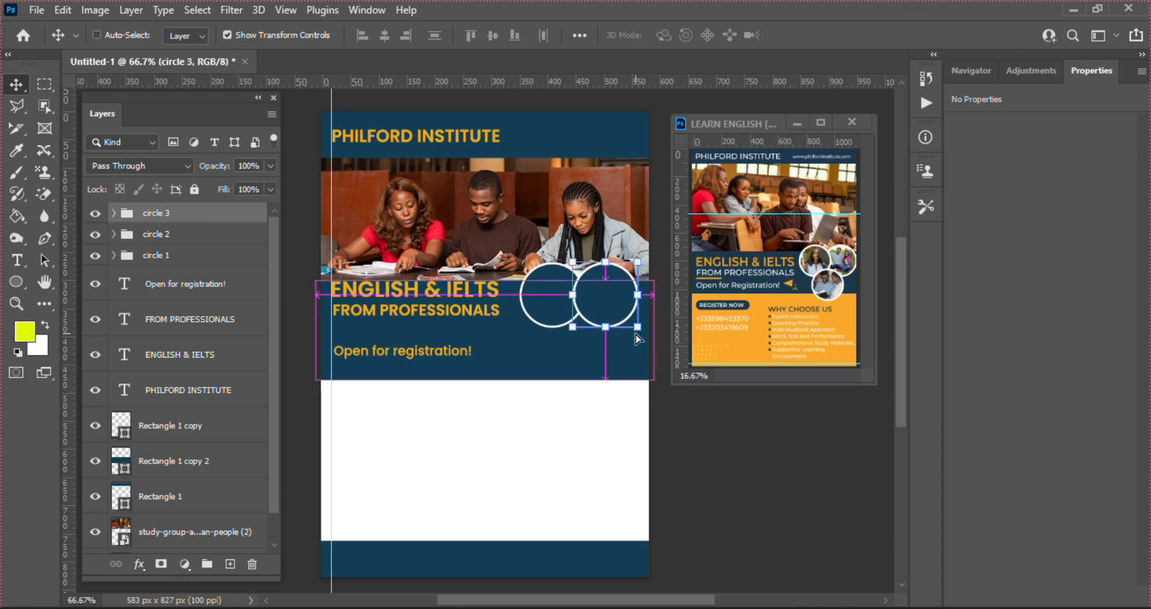
key("ctrl+t")
left_click_drag(608, 305, 581, 358)
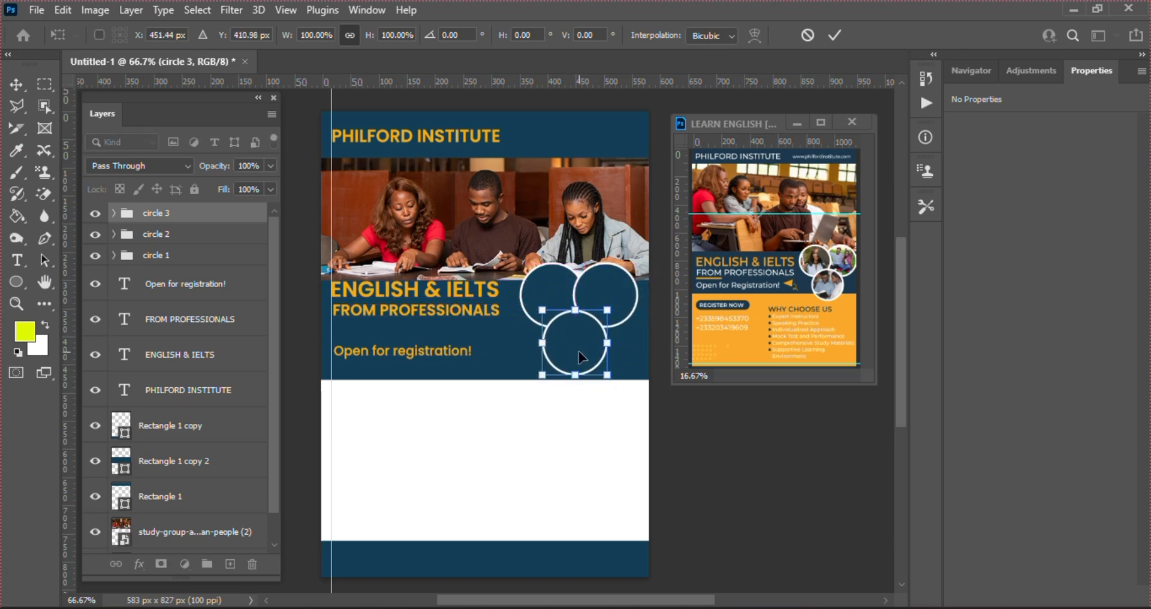
key("Return")
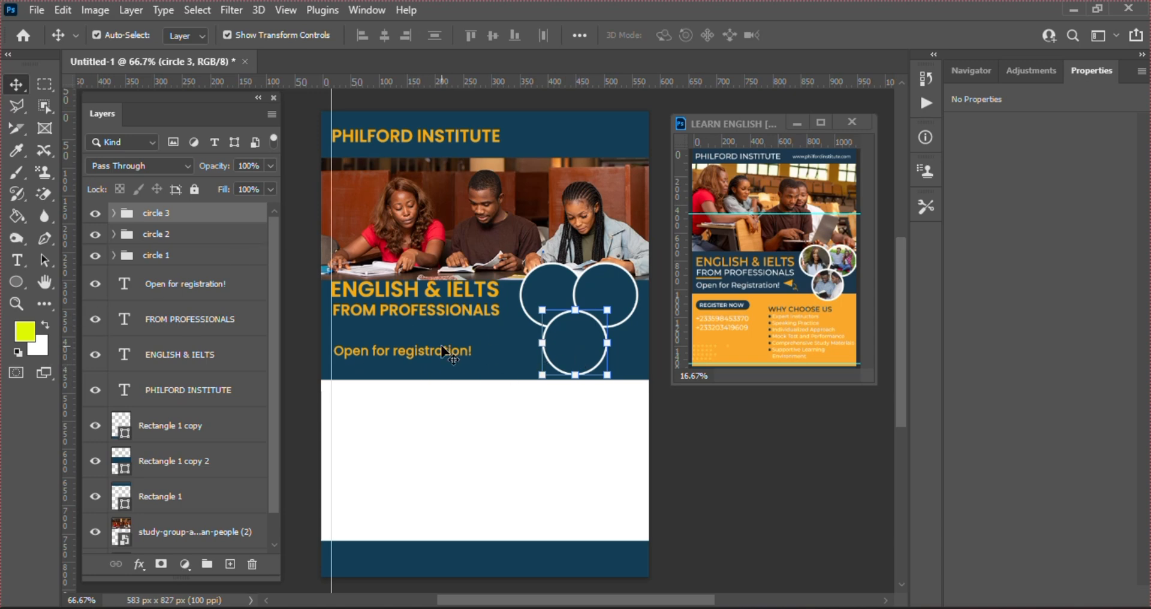
left_click(219, 243)
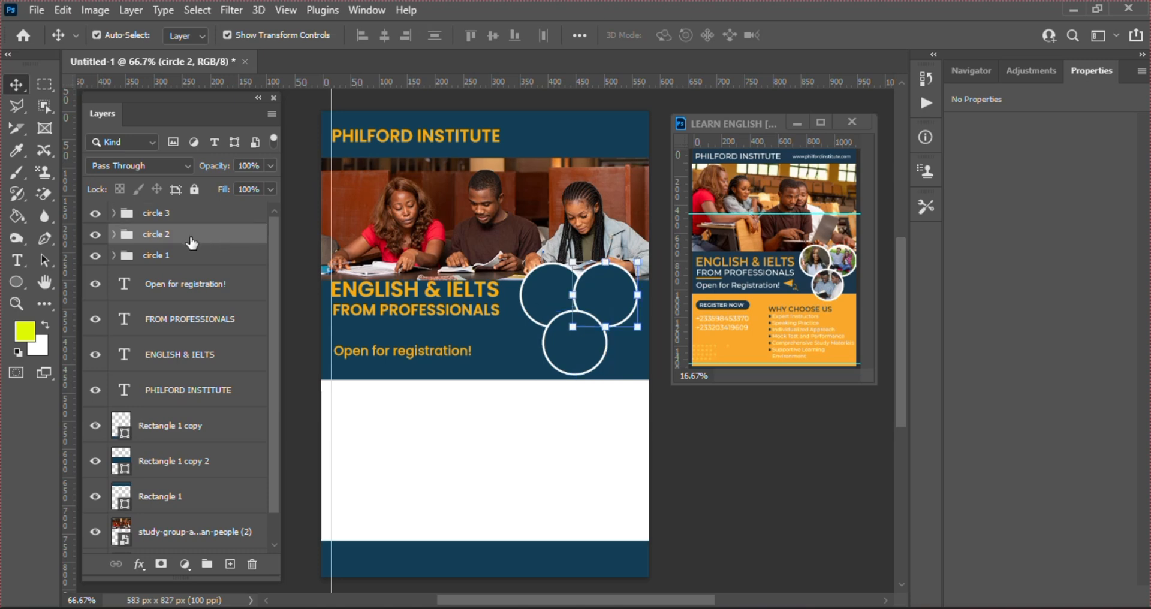
left_click_drag(192, 242, 201, 277)
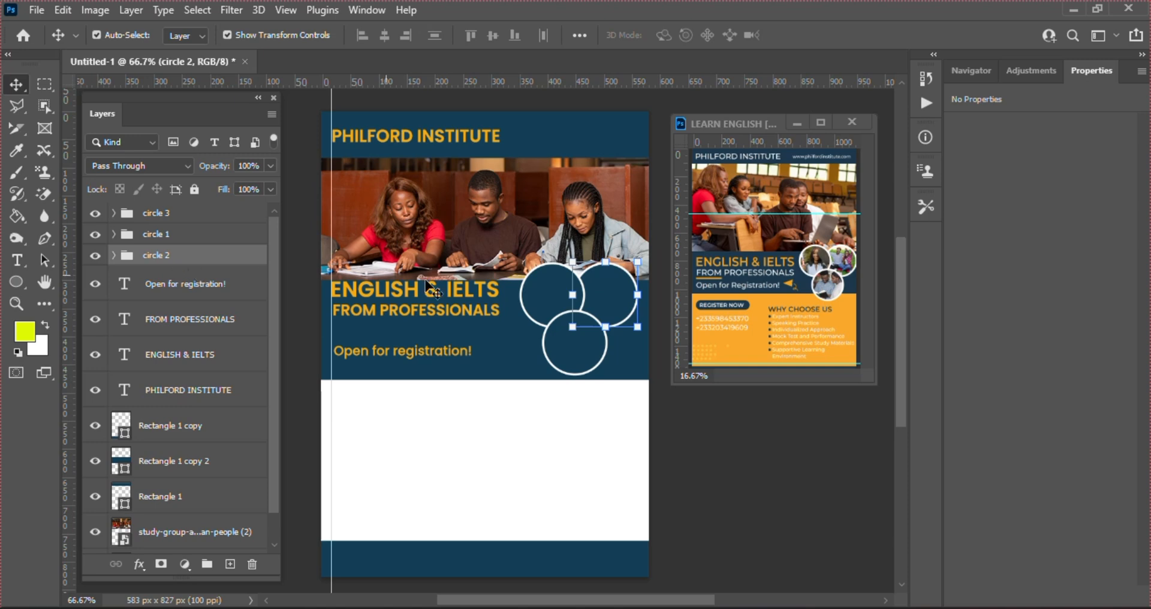
Shorten the navy band behind the headlines from its bottom edge to about 140 px tall
left_click(517, 377)
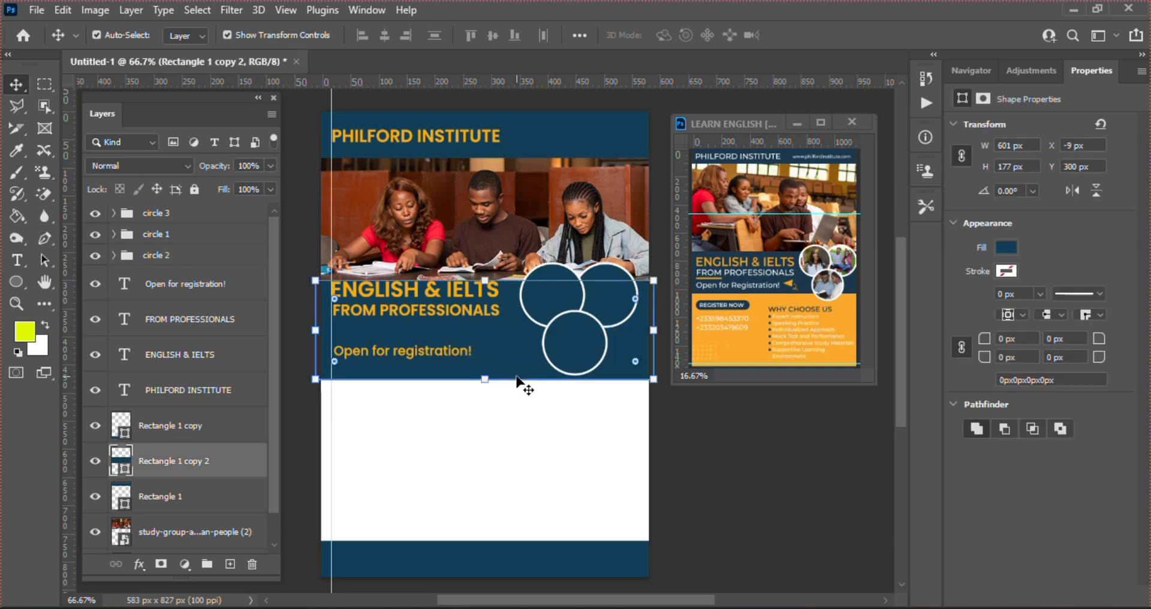
left_click(485, 379)
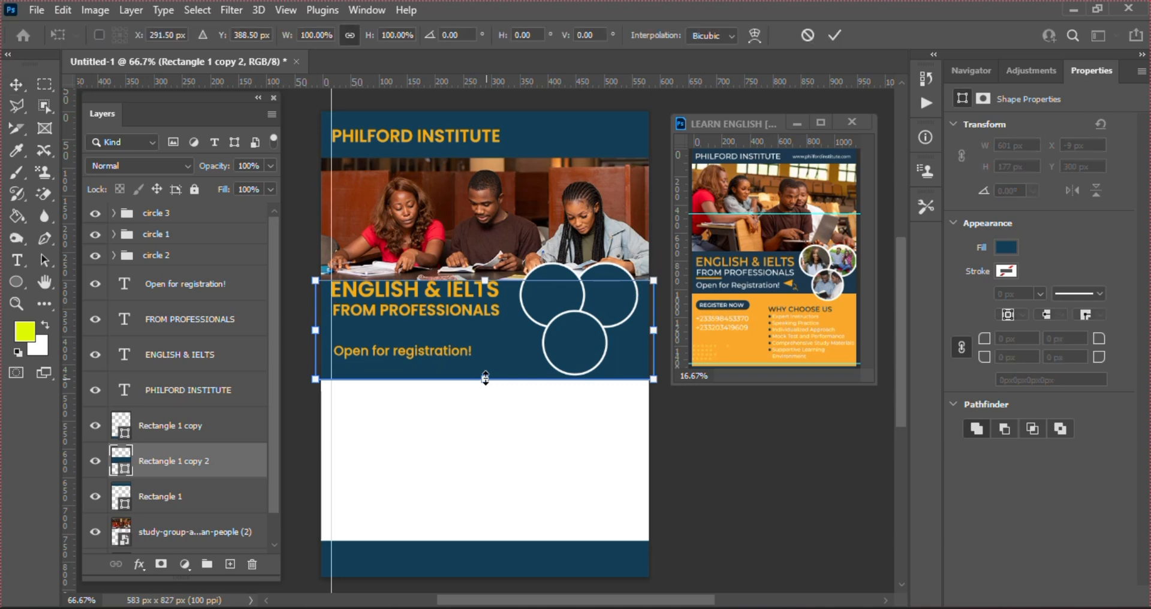
left_click_drag(486, 379, 480, 368)
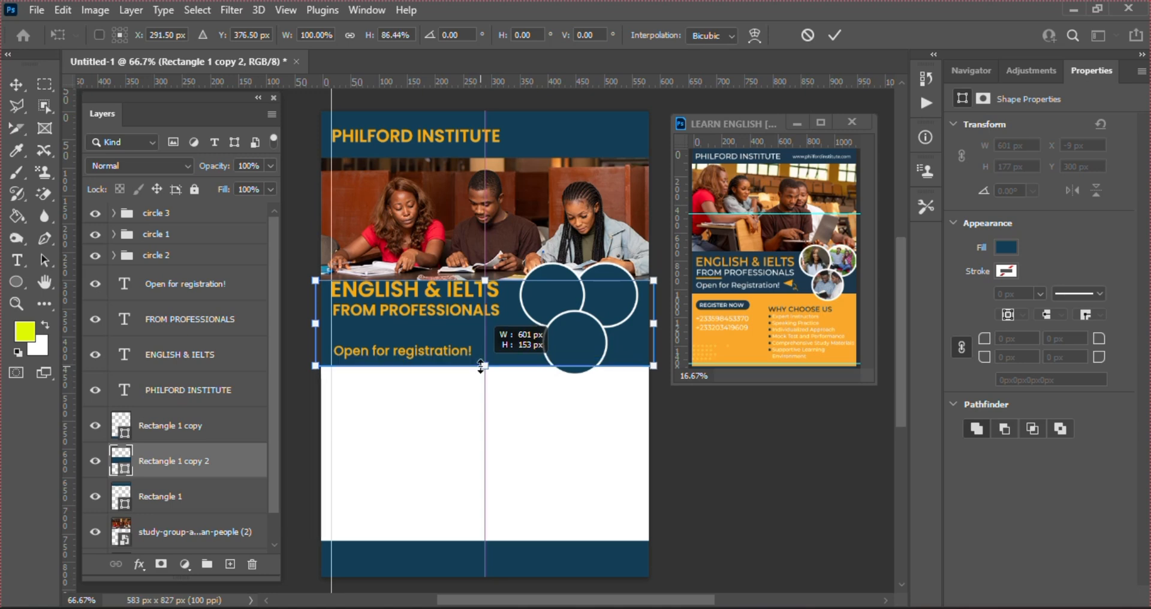
left_click_drag(481, 367, 477, 361)
key("Return")
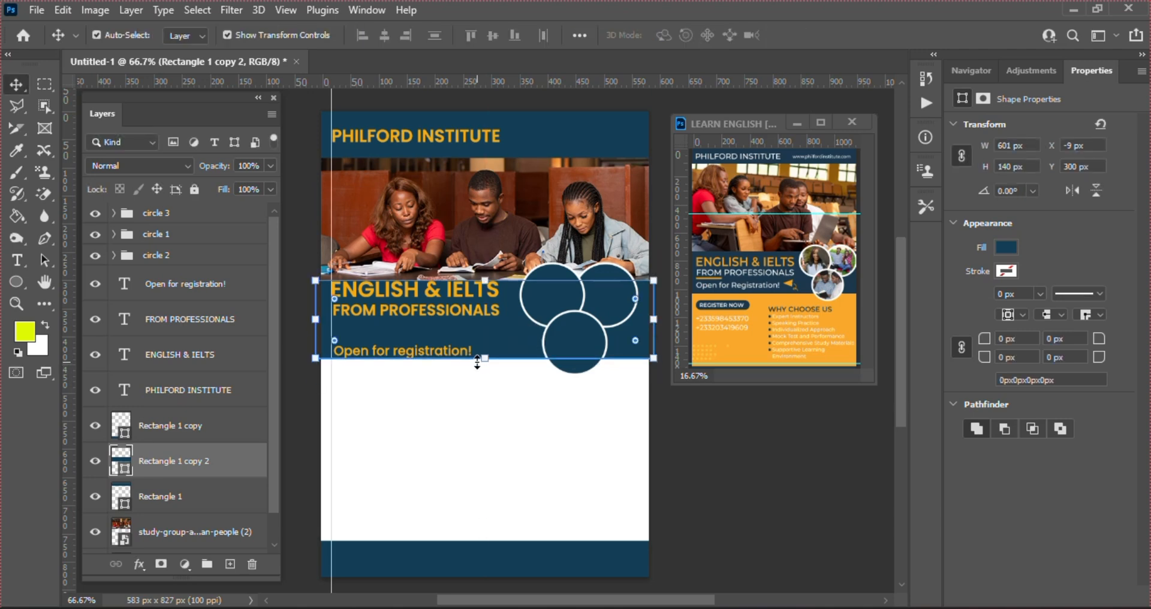
left_click(798, 505)
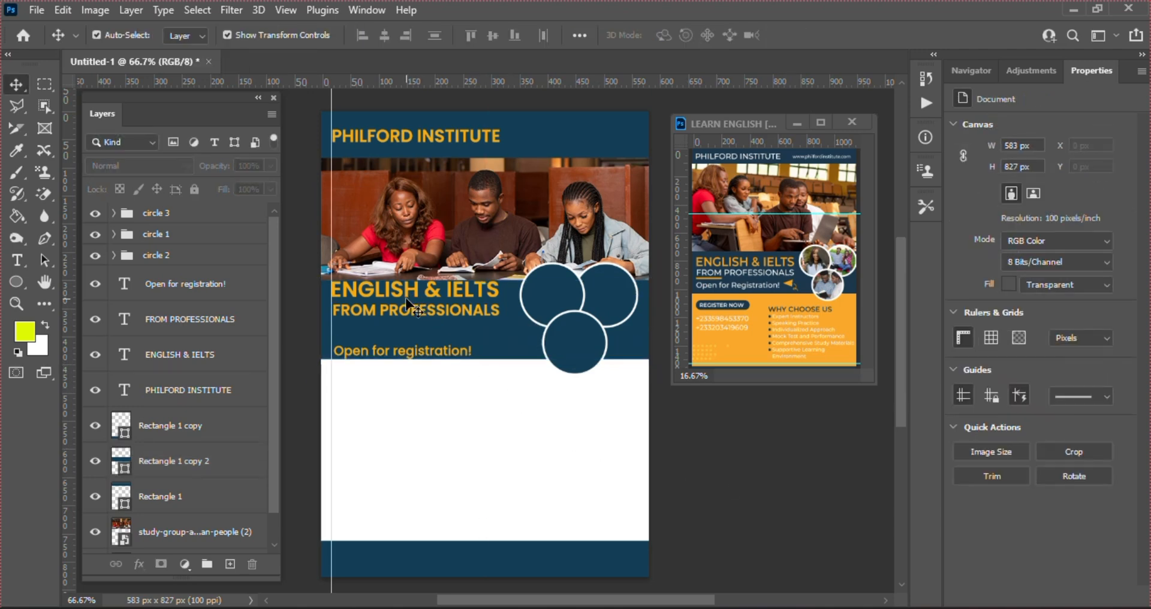
Enlarge the ENGLISH & IELTS headline slightly and nudge it down
left_click(407, 315)
left_click(397, 317)
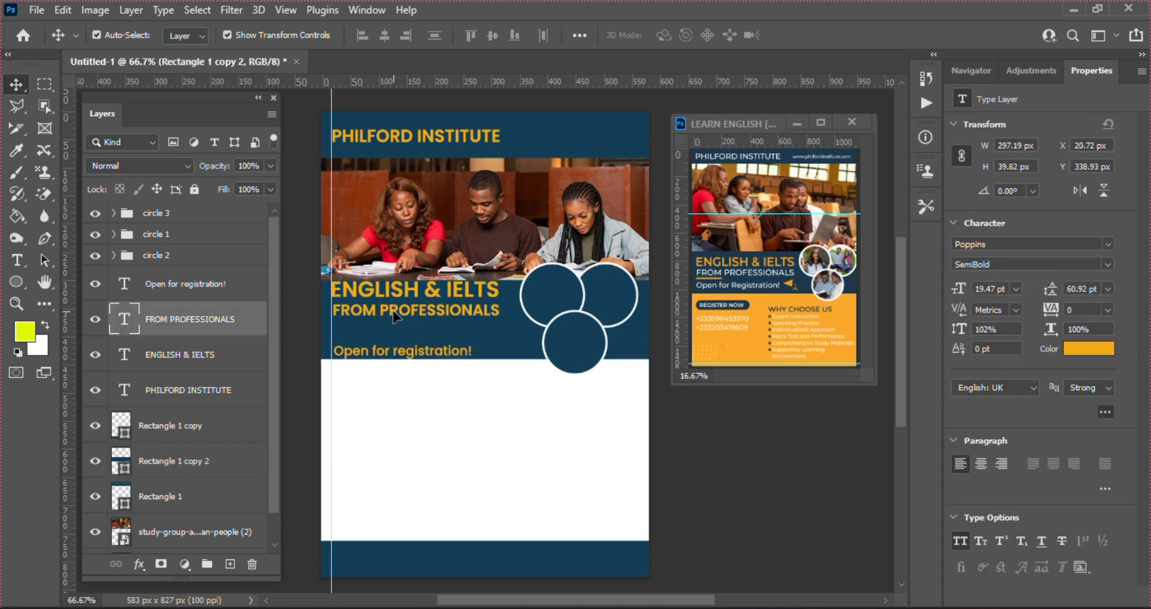
left_click(403, 291)
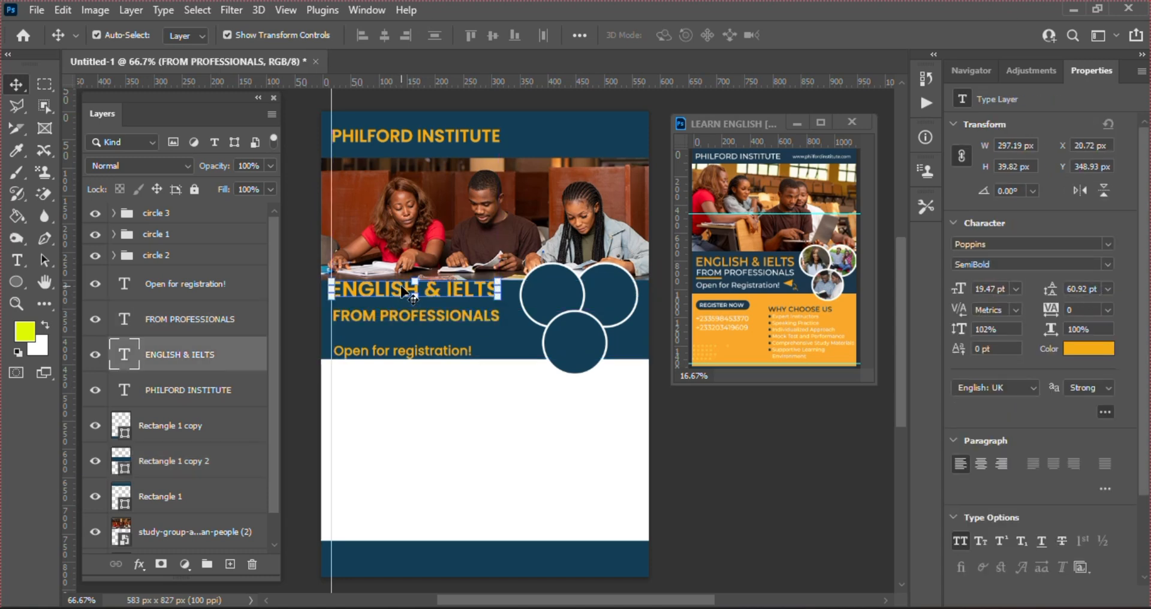
left_click_drag(447, 290, 447, 292)
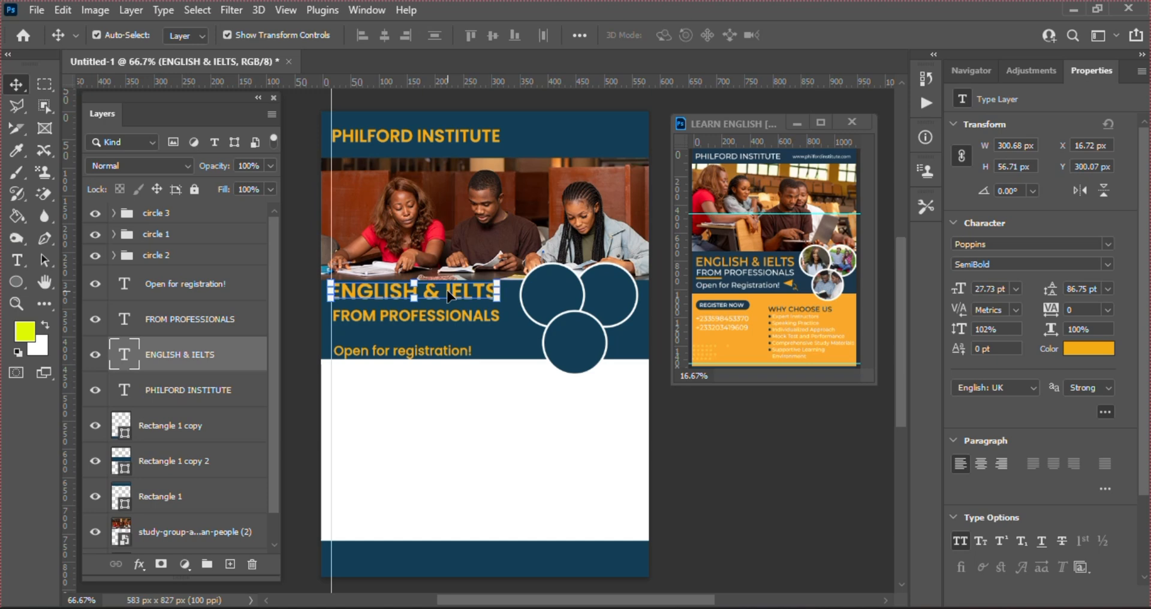
key("ctrl+t")
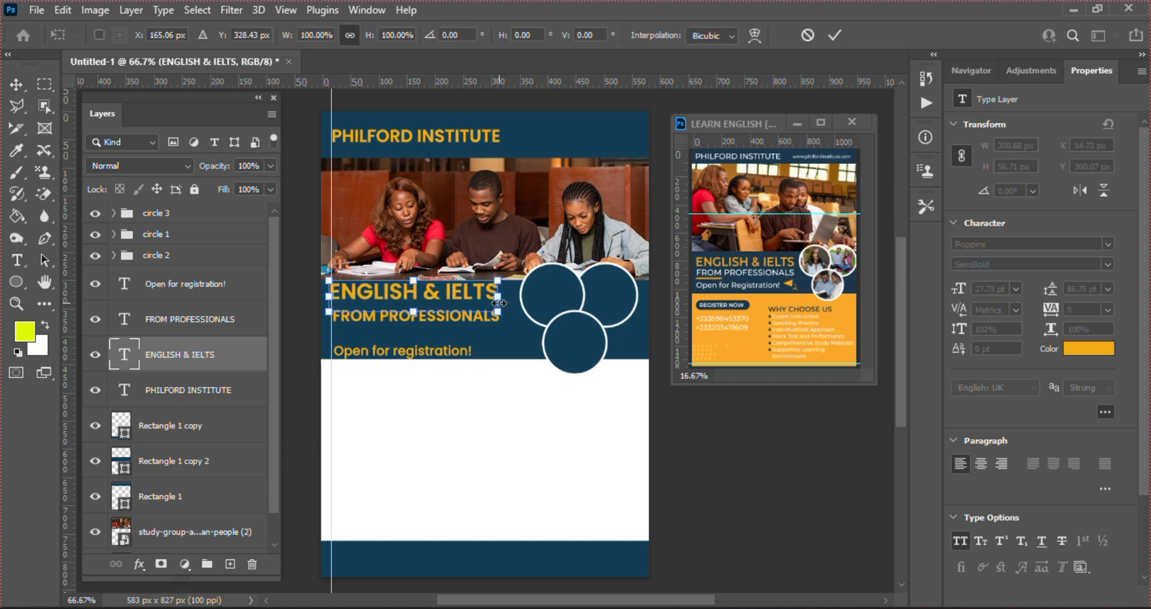
left_click_drag(498, 311, 512, 319)
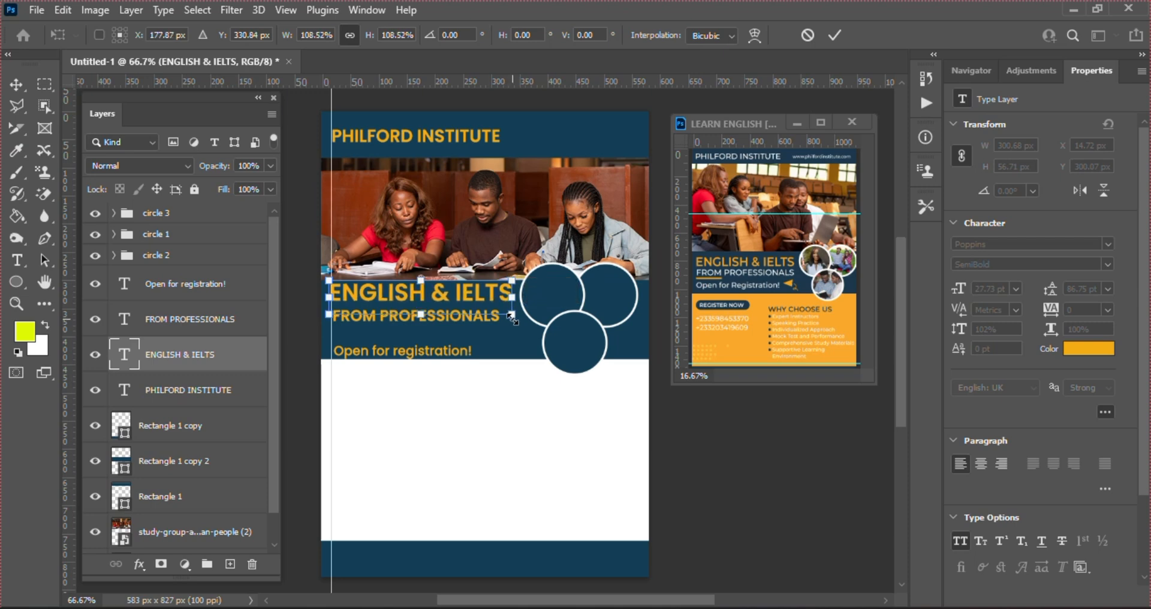
key("Return")
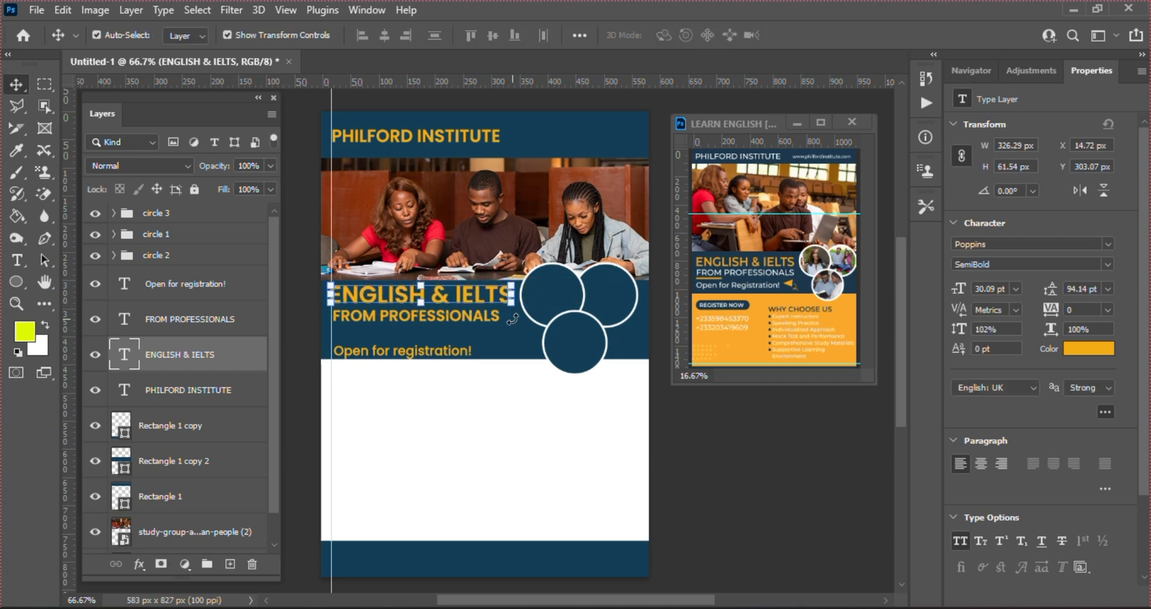
key("Down")
key("Down")
key("Down")
key("Down")
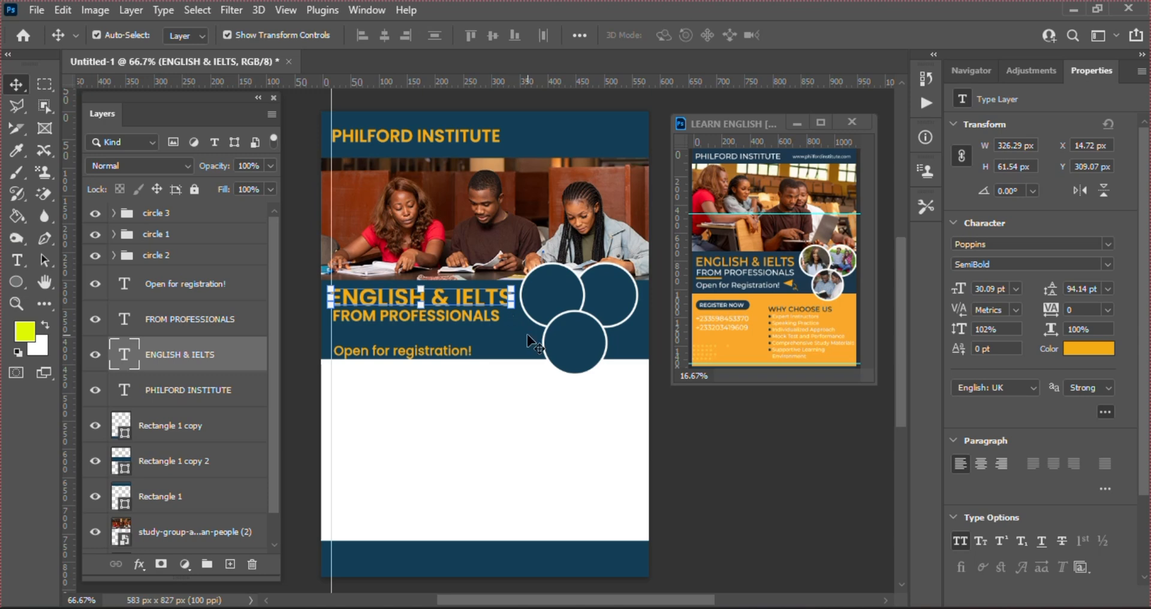
Set FROM PROFESSIONALS to Poppins Medium and scale it up about 107%, to roughly 20.8 pt
key("alt+bracketright")
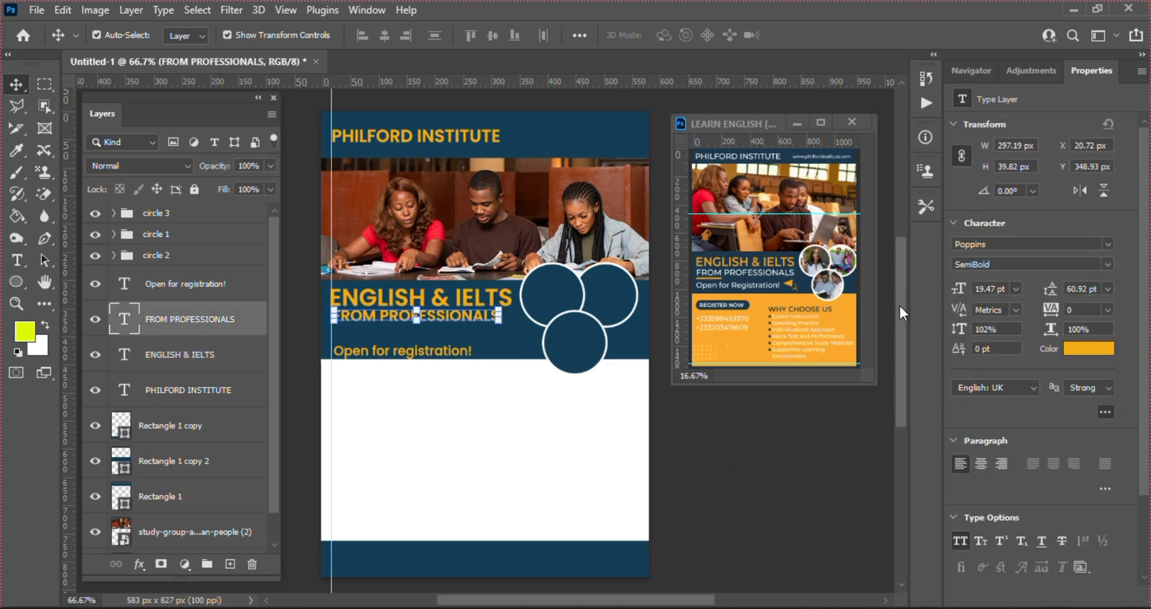
left_click(1108, 263)
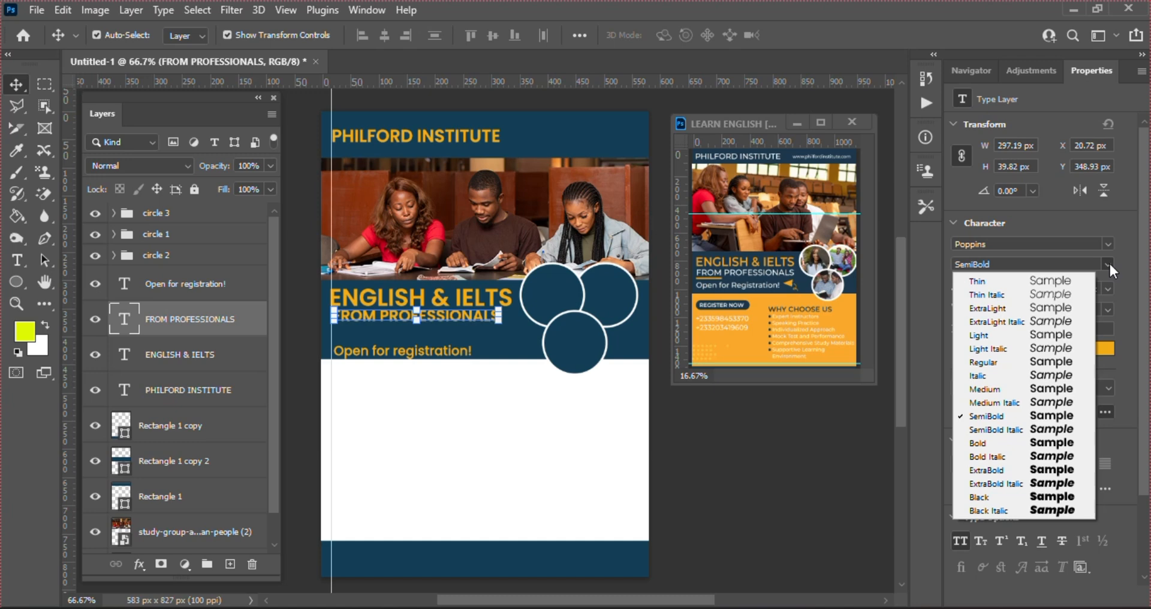
left_click(1010, 388)
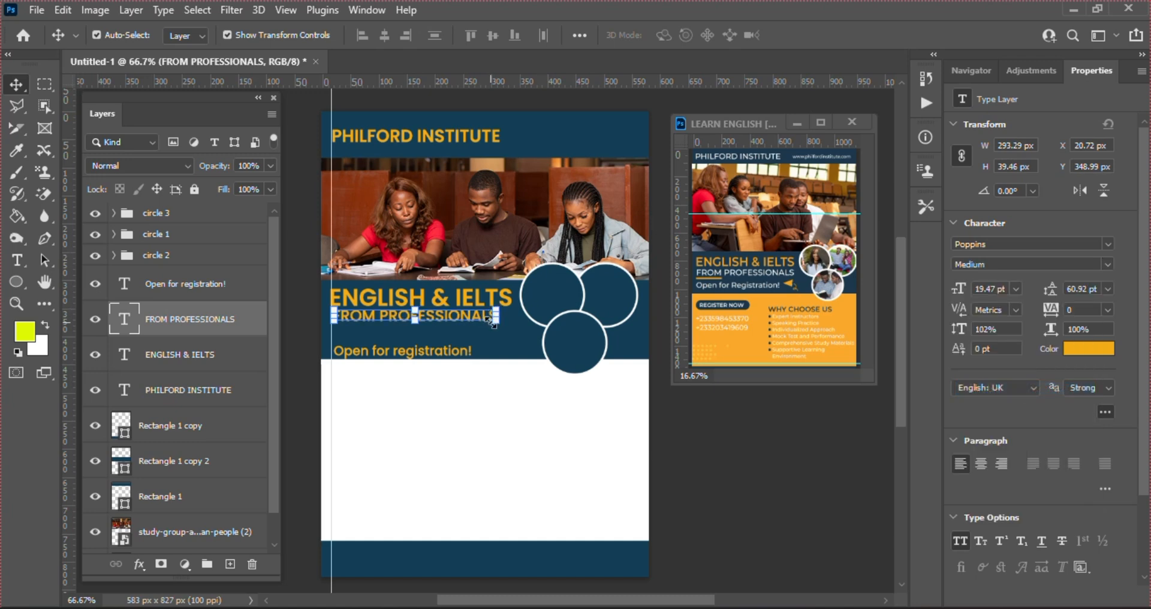
key("ctrl+t")
left_click_drag(497, 329, 509, 333)
key("Return")
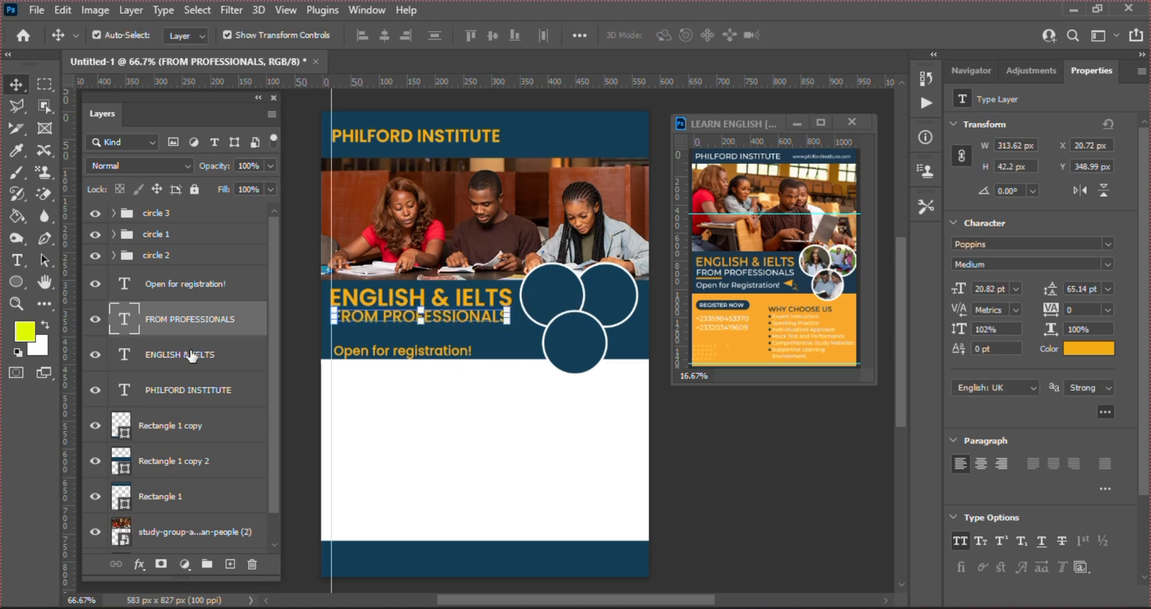
Draw a thin 105 × 5 px rectangle under FROM PROFESSIONALS
left_click(16, 282)
left_click(66, 284)
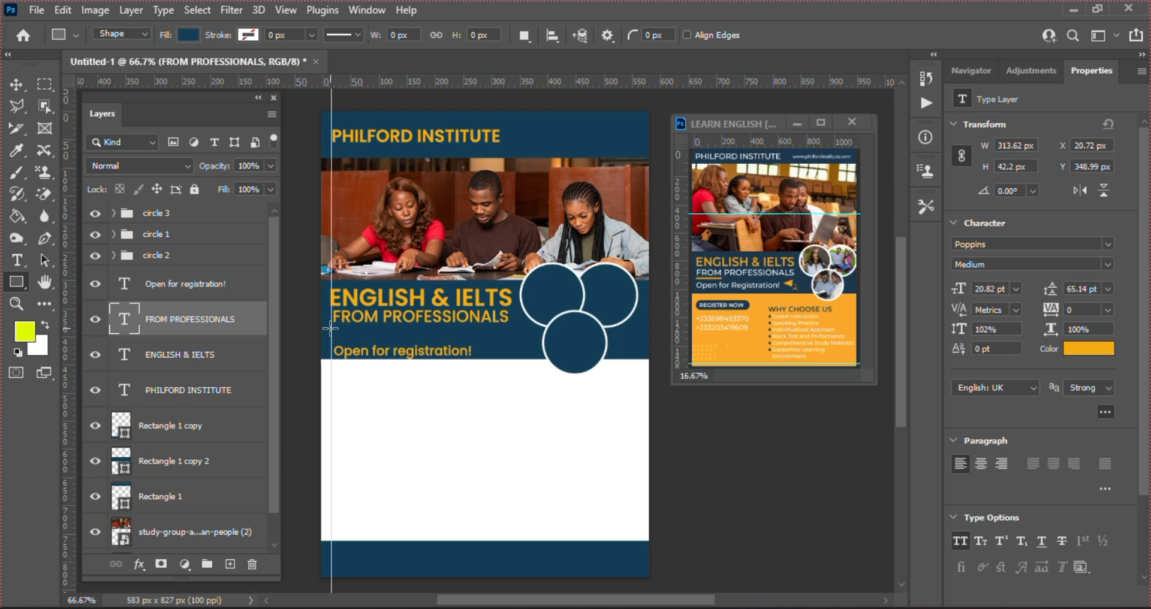
left_click_drag(330, 328, 390, 329)
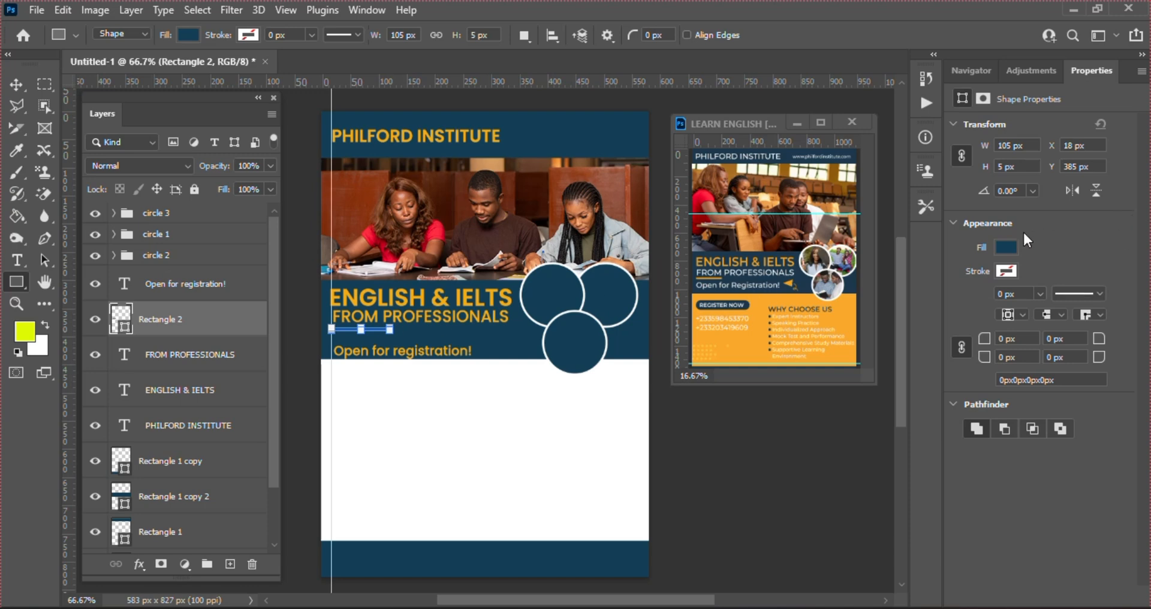
Fill the bar with orange sampled from the ENGLISH & IELTS headline and round its corners to 2.5 px
left_click(1006, 247)
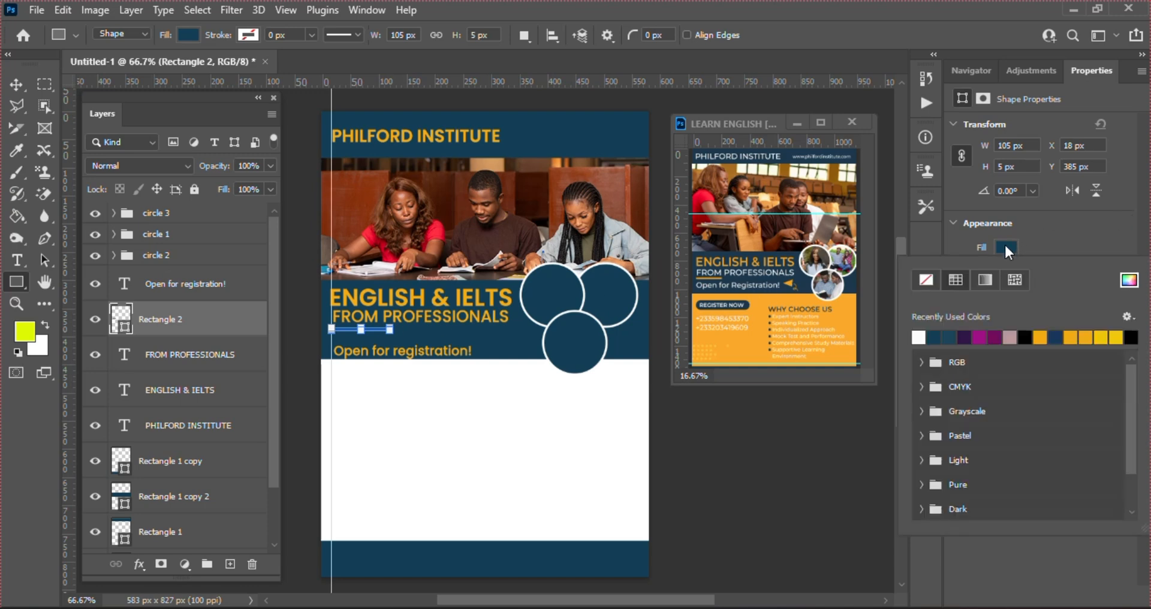
left_click(1131, 282)
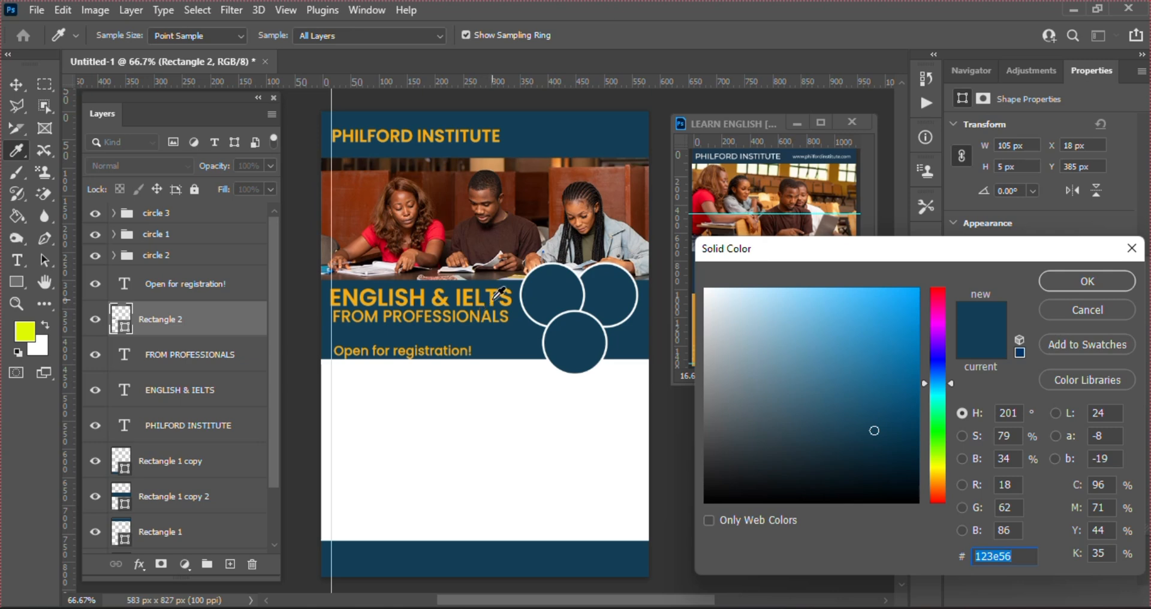
left_click(495, 297)
key("Return")
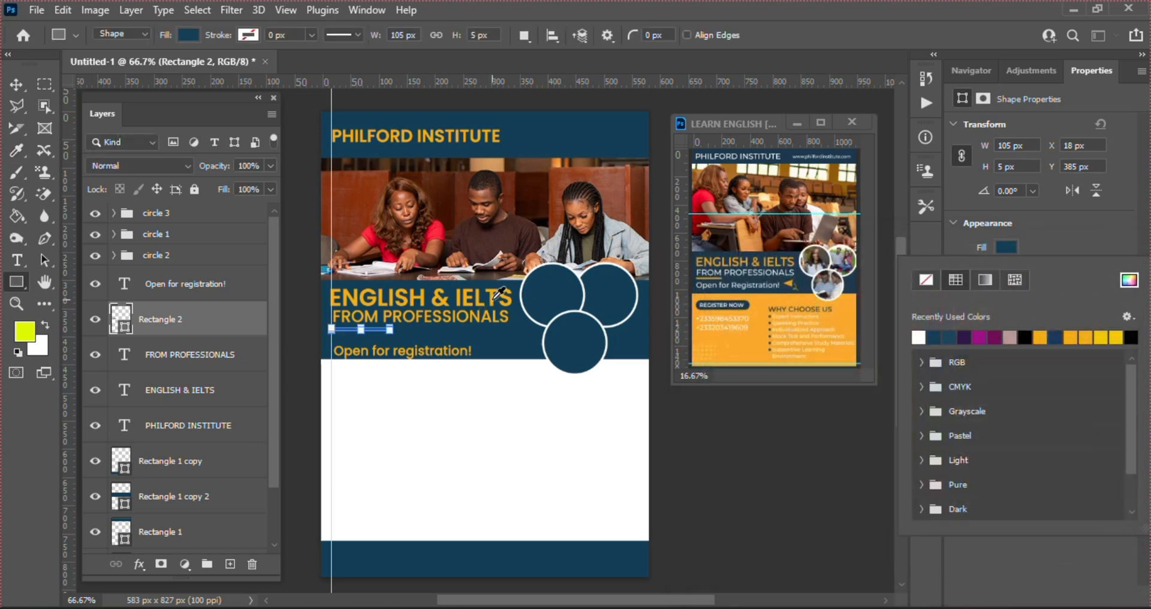
left_click(1088, 224)
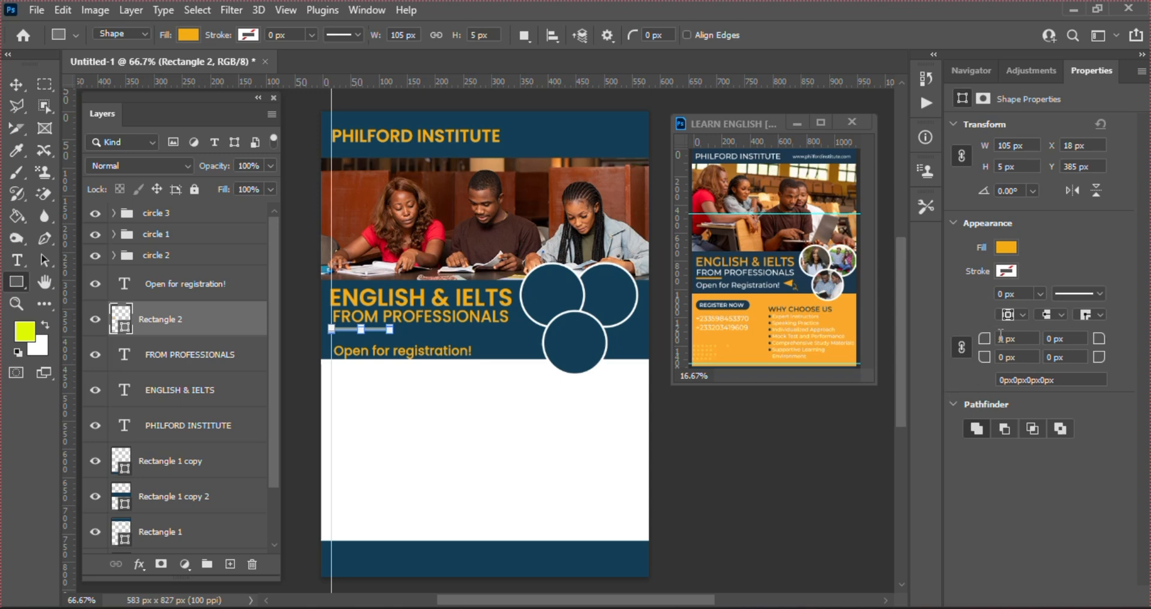
type("10")
key("Return")
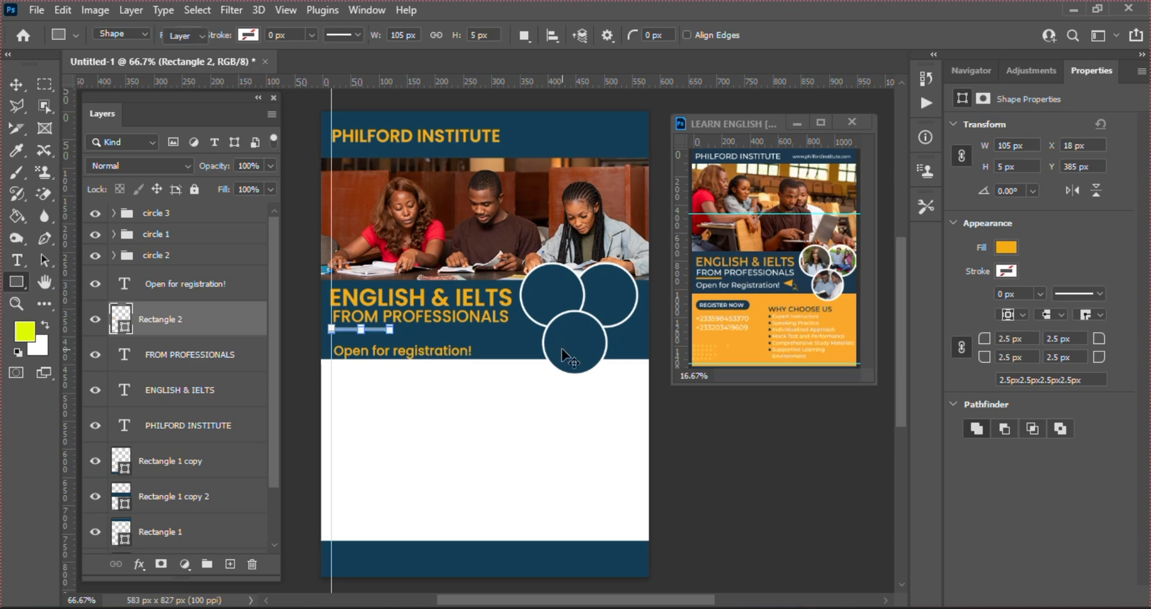
key("v")
left_click(418, 387)
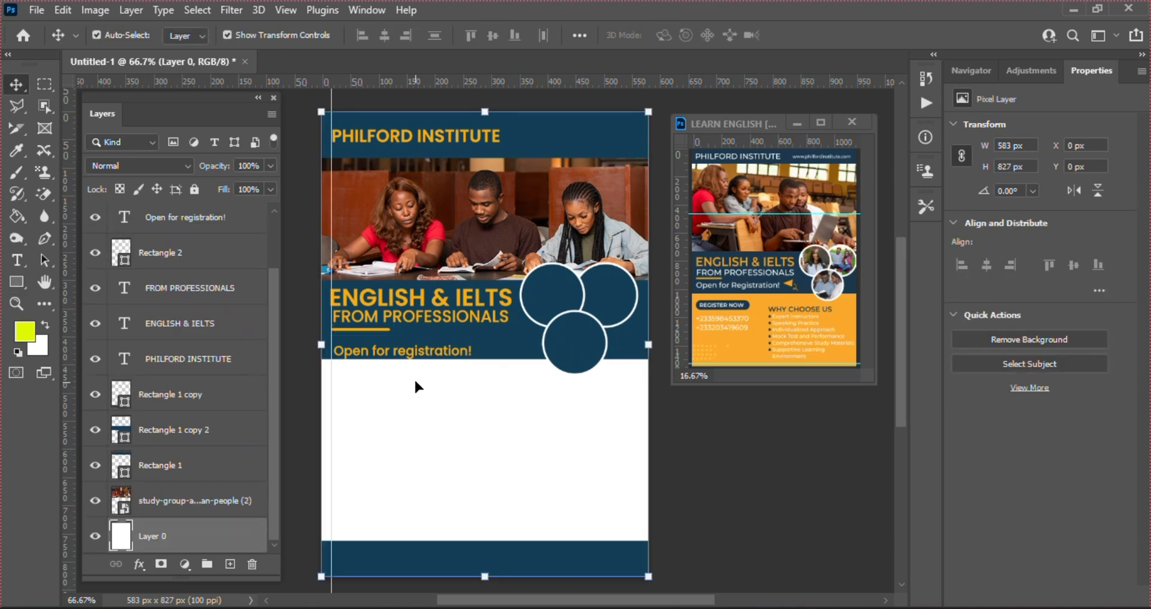
Nudge Open for registration! up and left, then Alt-drag a copy down onto the white area
left_click(395, 352)
key("Up")
key("Up")
key("Up")
key("Up")
key("Up")
key("Up")
key("Up")
key("Up")
key("Up")
key("Up")
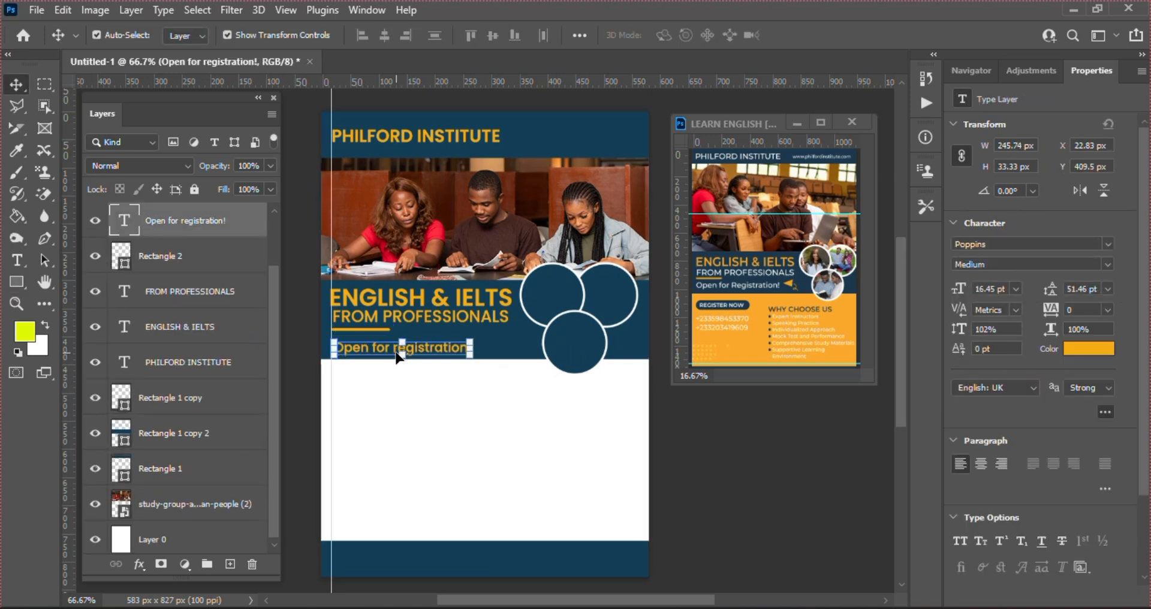
key("Up")
key("Up")
key("Up")
key("Up")
key("Up")
key("Up")
key("Up")
key("Up")
key("Up")
key("Up")
key("Up")
key("Up")
key("Left")
key("Left")
key("Left")
key("Left")
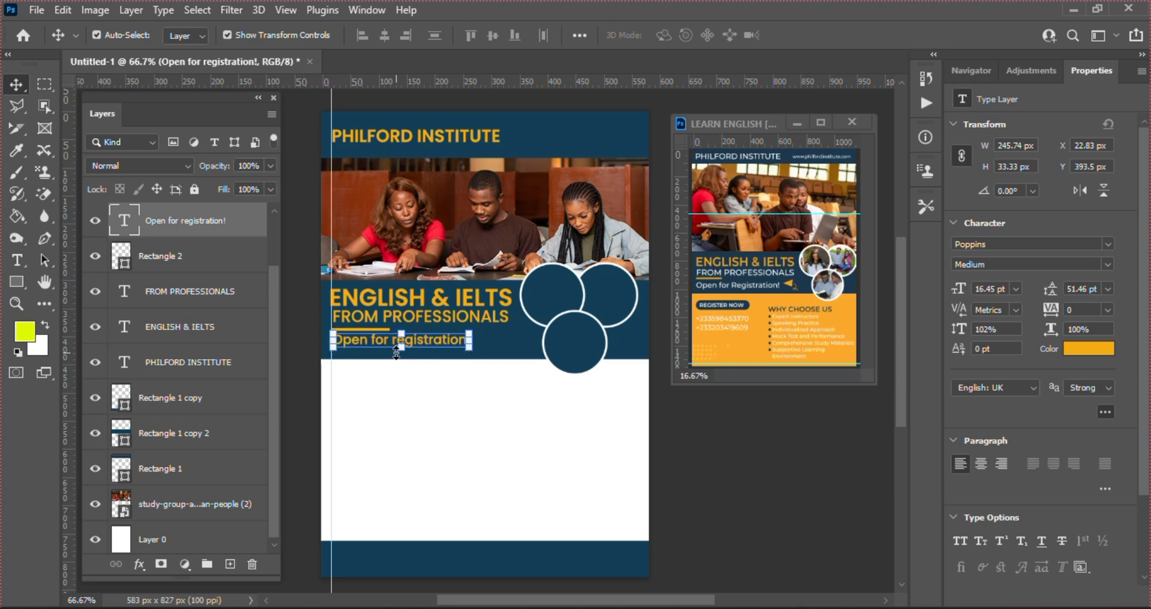
left_click(545, 410)
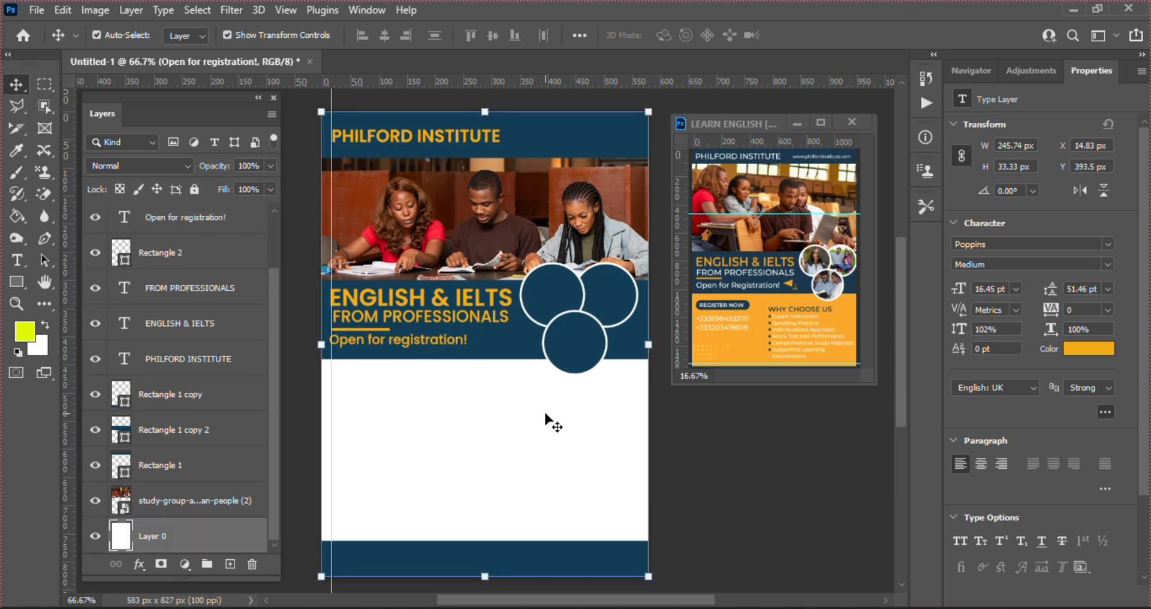
left_click(417, 343)
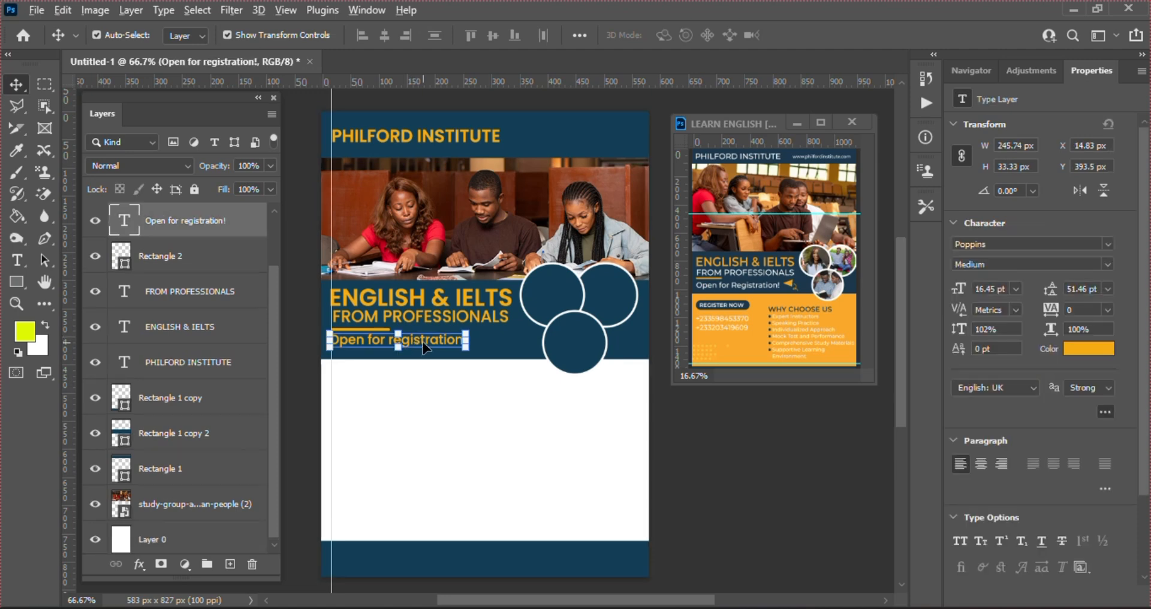
left_click_drag(423, 346, 427, 384)
left_click(624, 413)
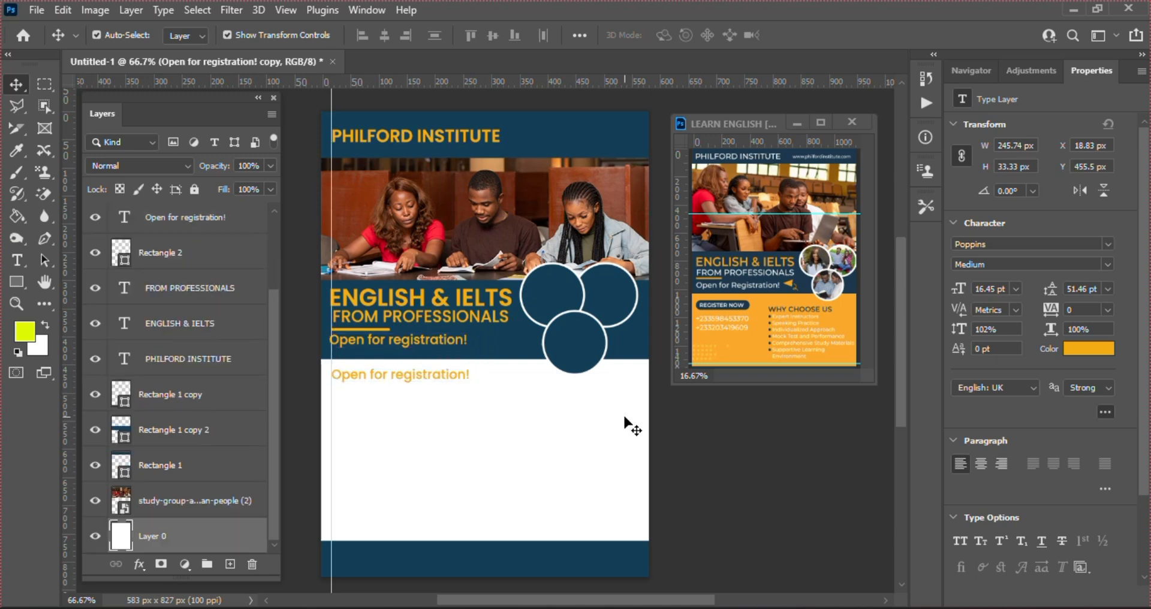
Set FROM PROFESSIONALS and the band's Open for registration! text colour to white
left_click(446, 325)
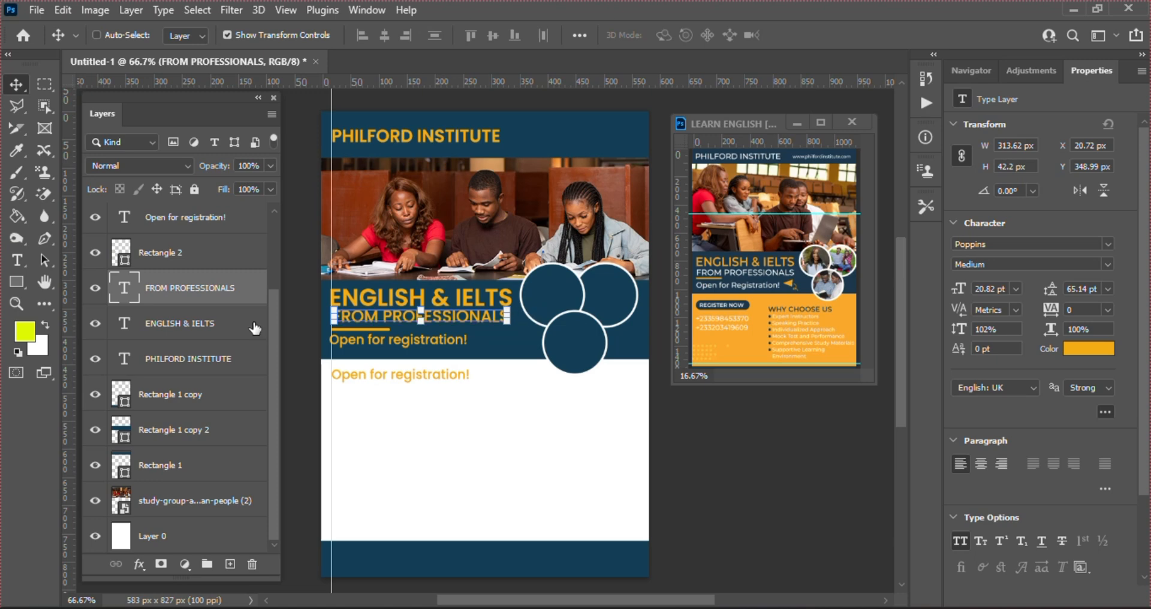
left_click(196, 218, "ctrl")
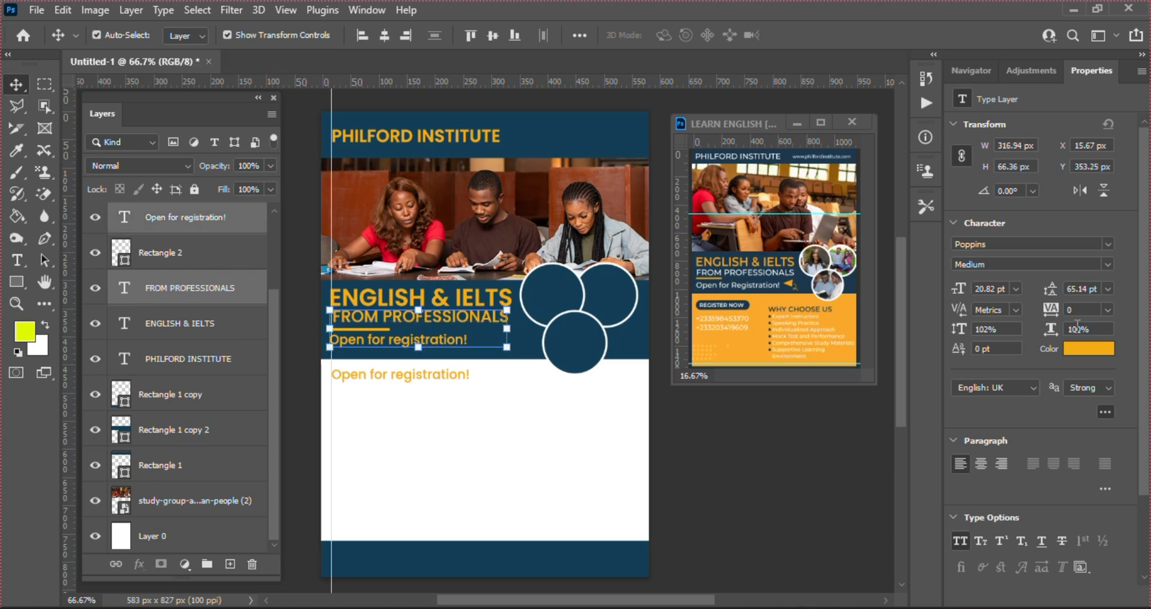
left_click(1107, 355)
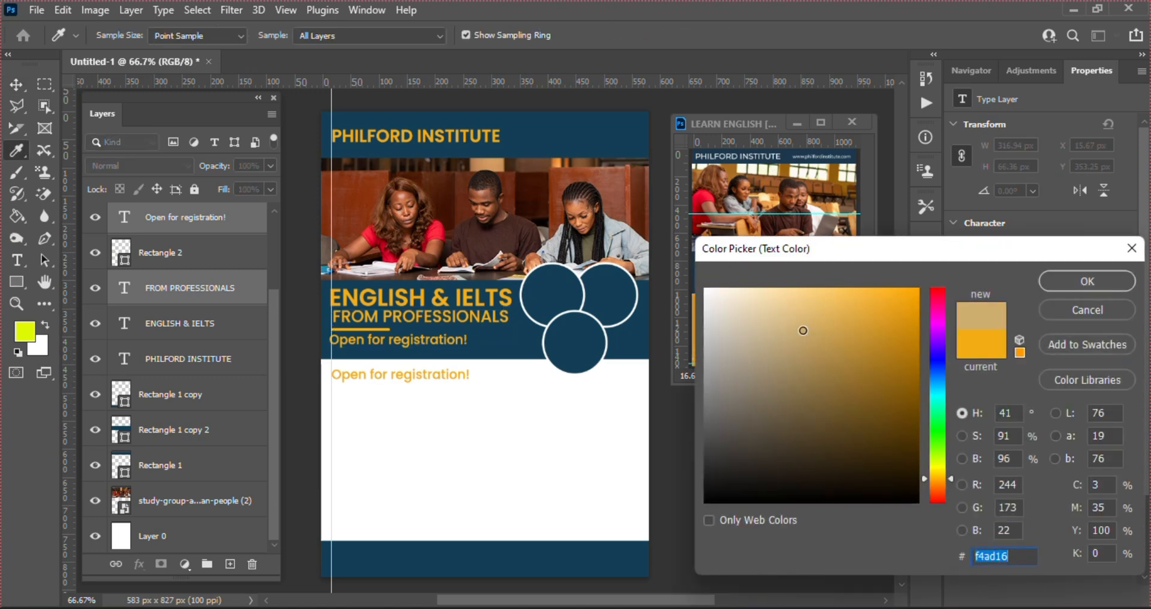
left_click(706, 289)
key("Return")
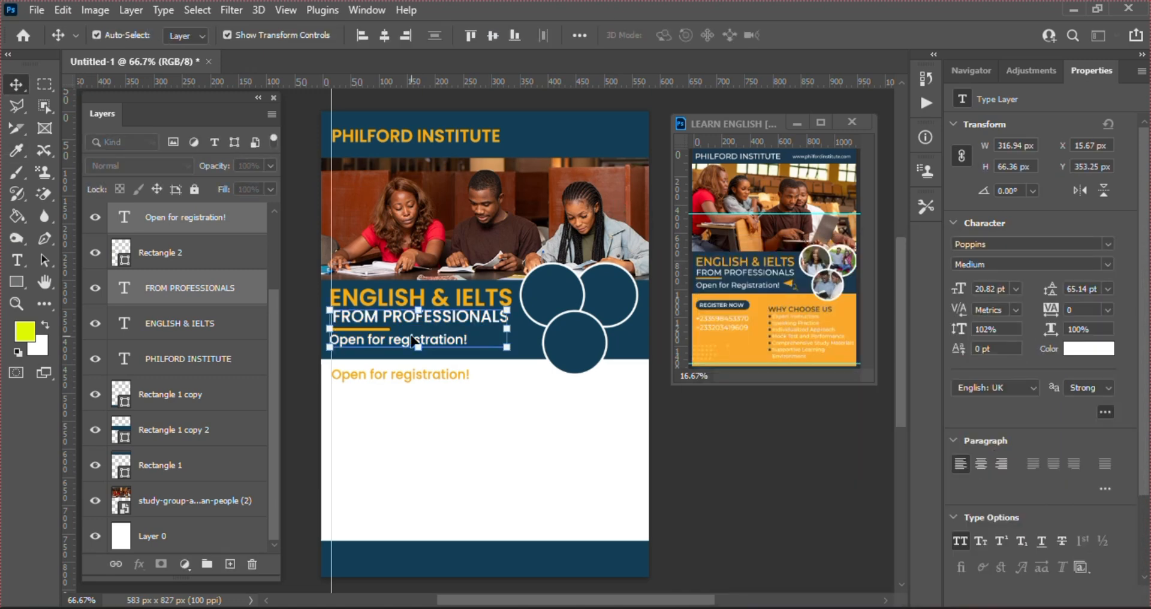
left_click(451, 418)
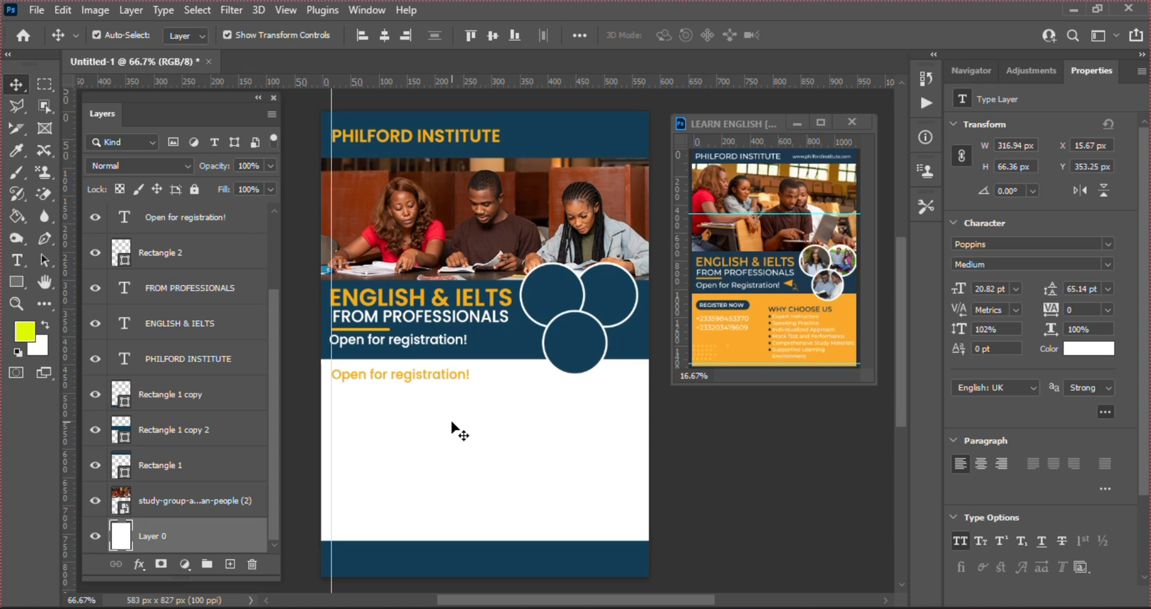
Retype the orange text copy as 'REGISTER NOW' and nudge it slightly lower
left_click(413, 373)
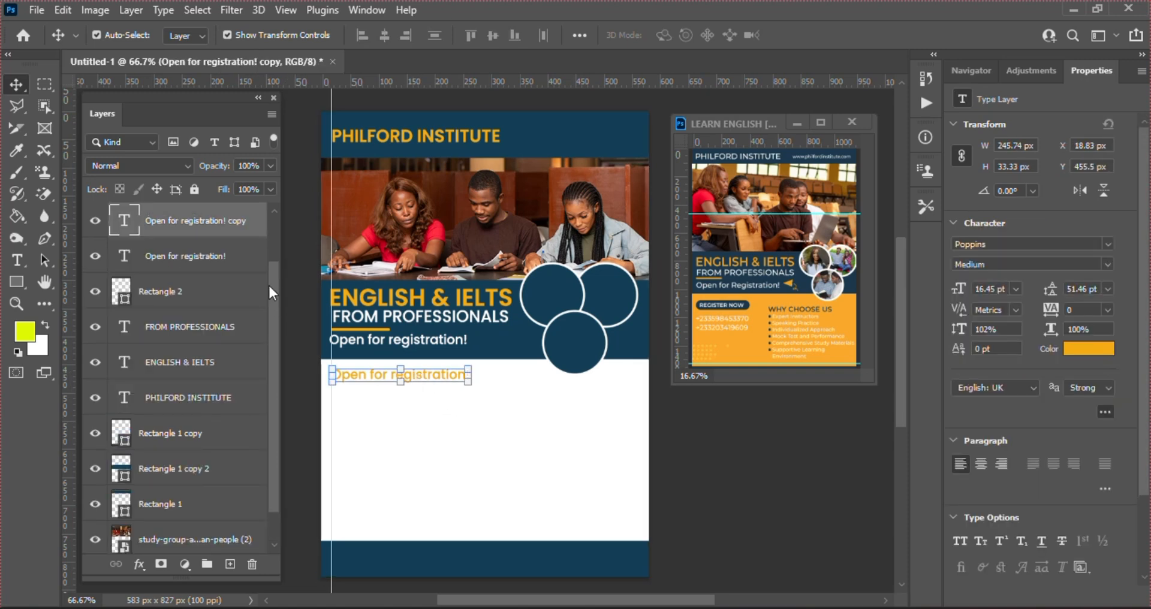
double_click(121, 220)
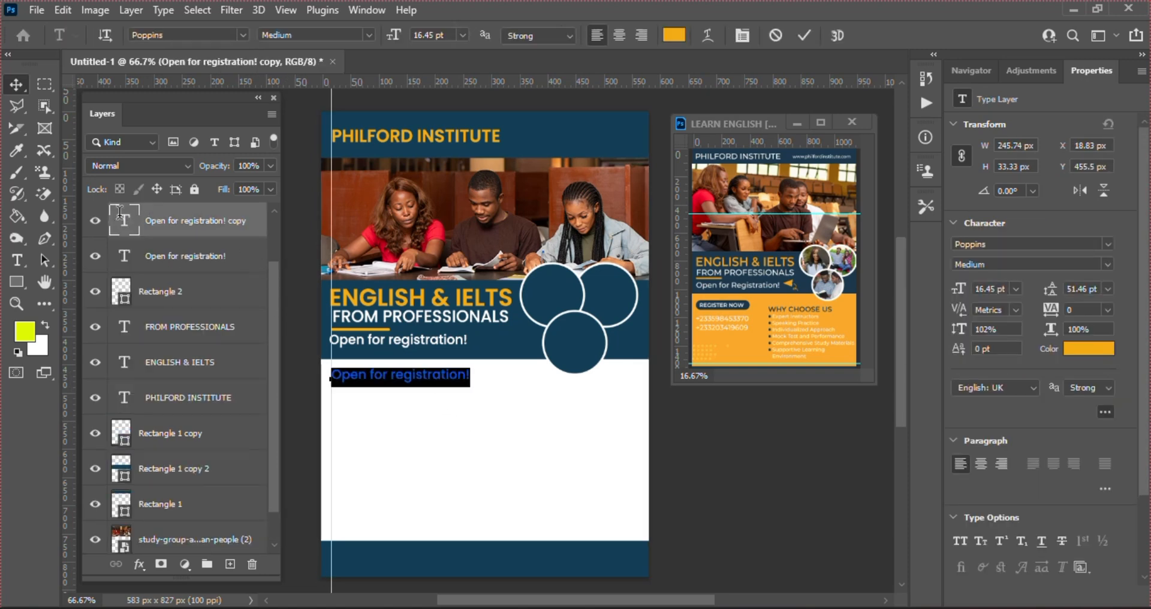
type("R")
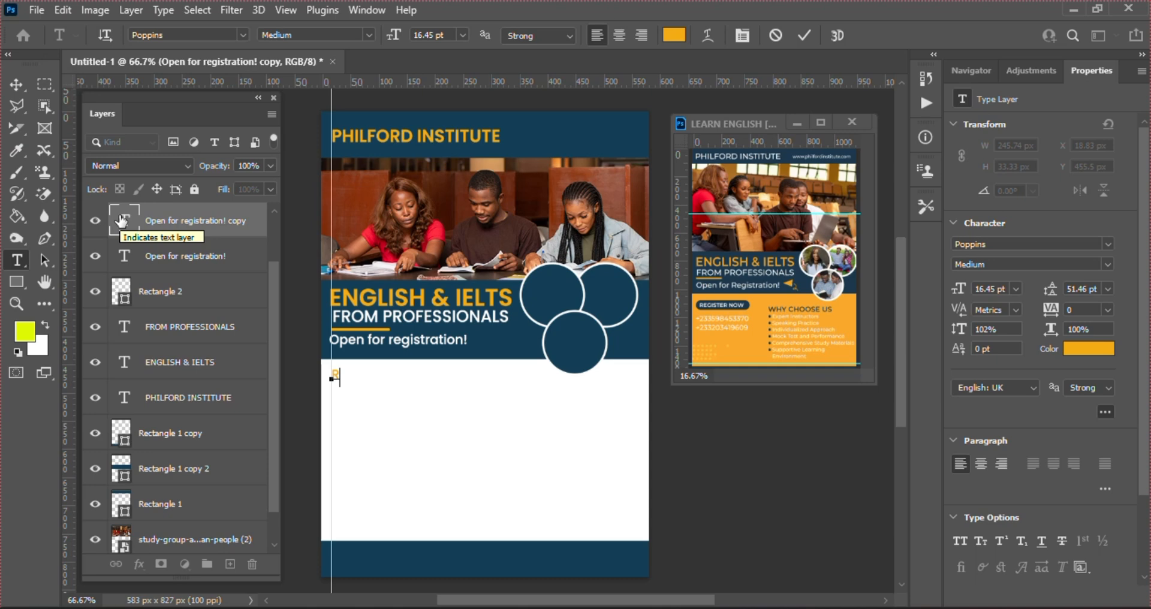
key("ctrl+a")
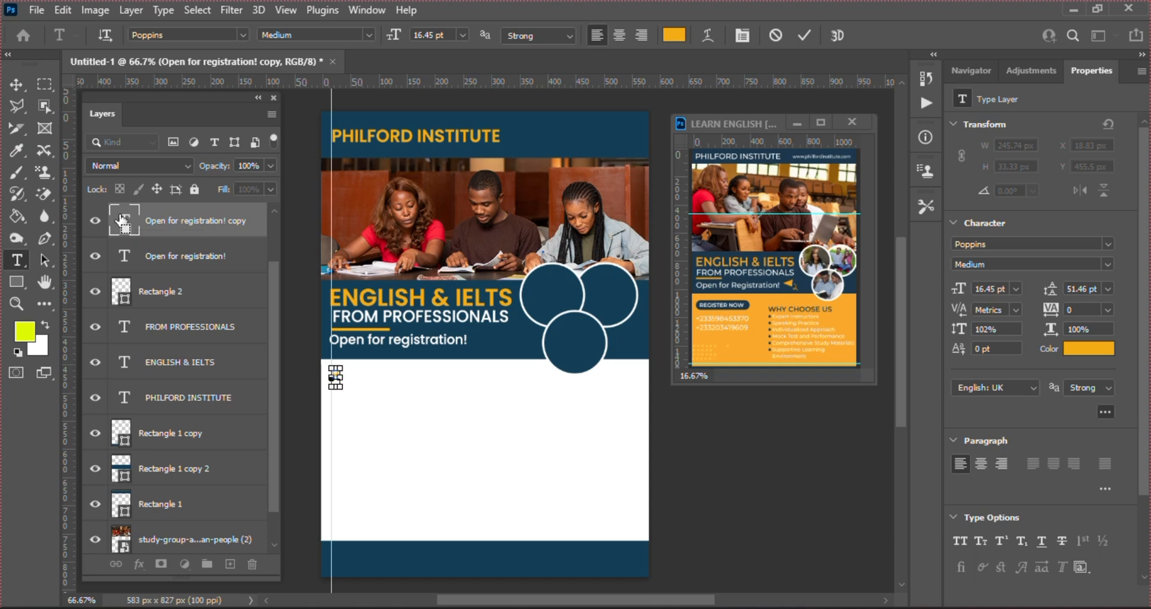
type("REGIST")
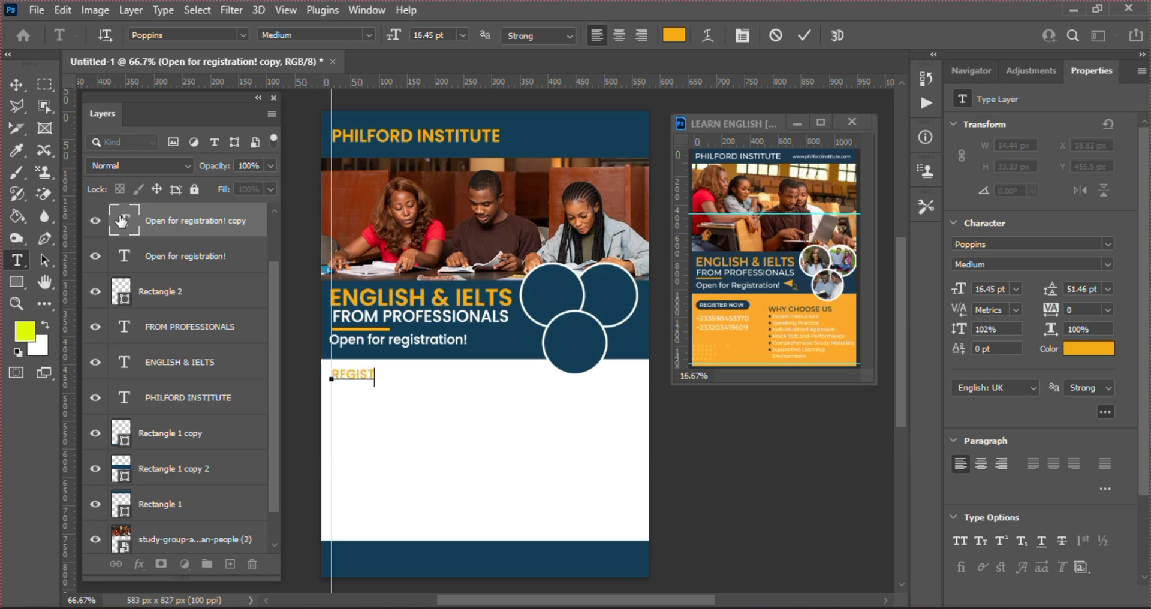
type("ER NOW")
left_click(803, 36)
key("v")
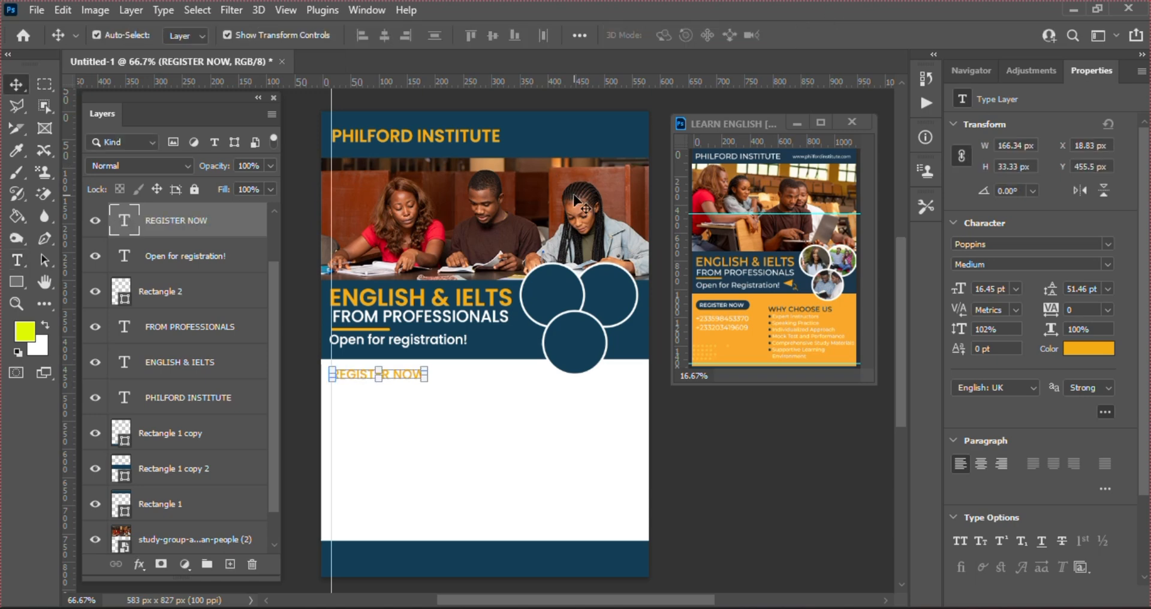
key("Down")
key("Down")
key("Down")
key("Down")
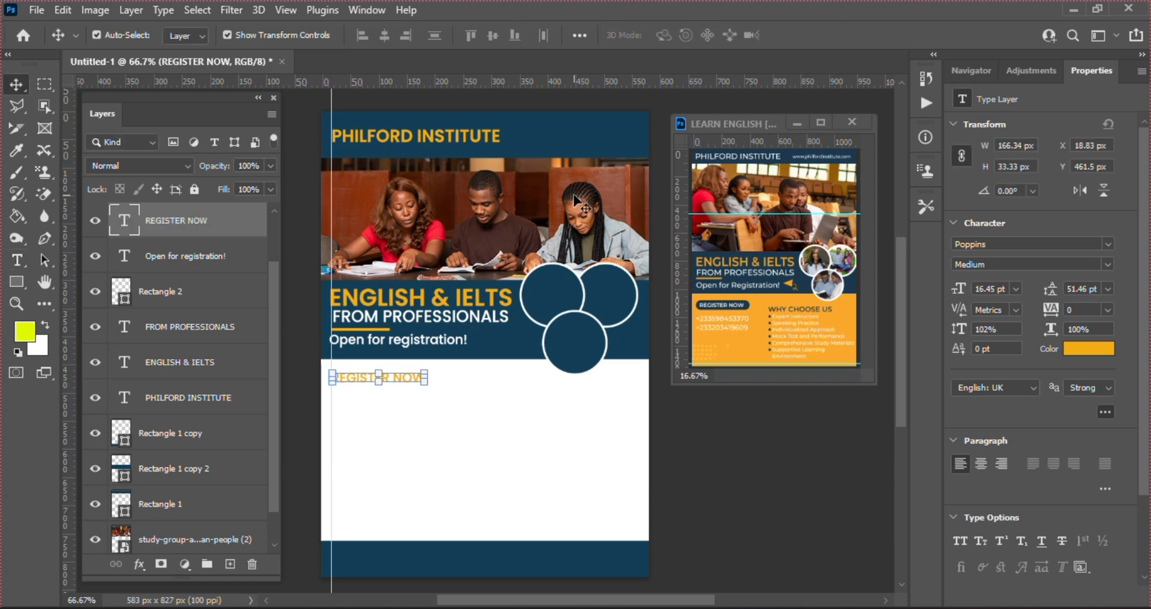
left_click(13, 280)
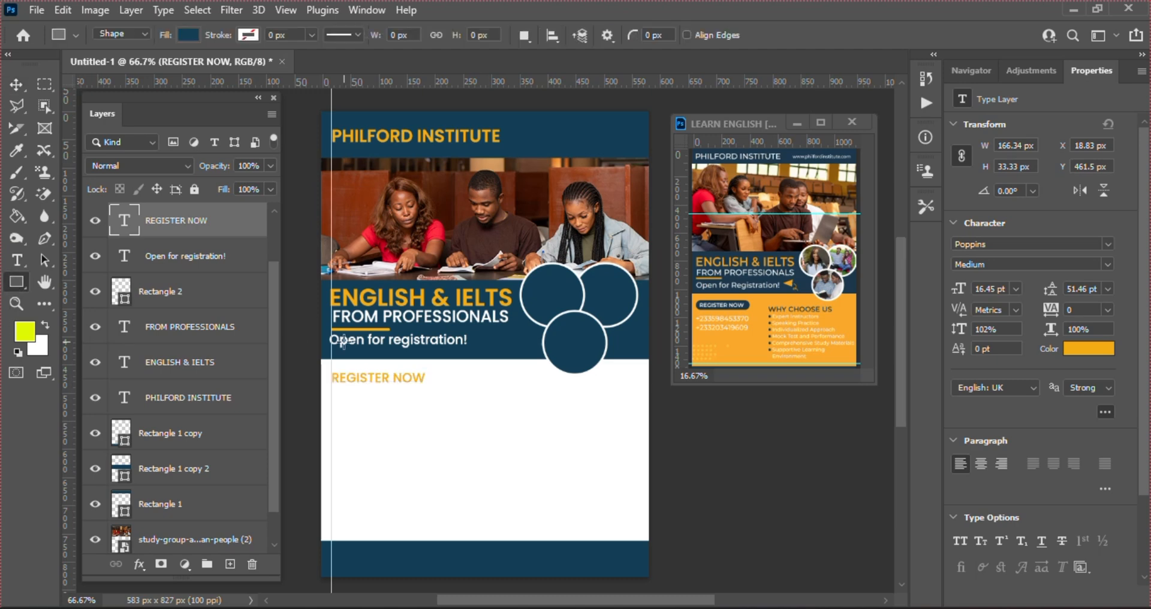
Draw a navy 192 × 35 px button behind REGISTER NOW with 17.5 px rounded corners
left_click_drag(330, 370, 439, 389)
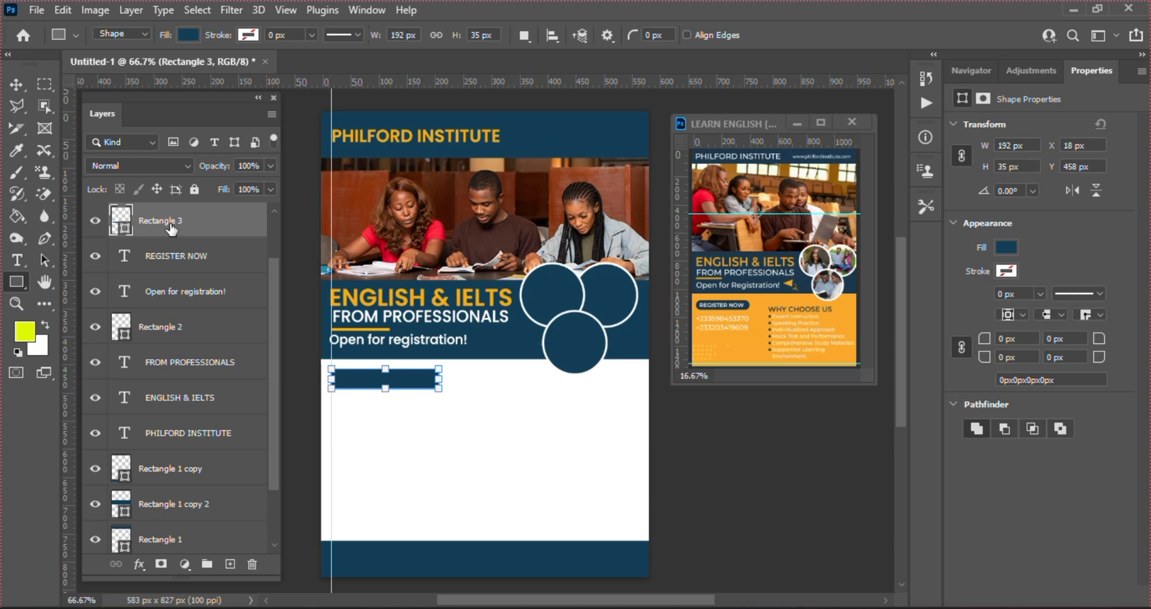
left_click_drag(171, 229, 181, 266)
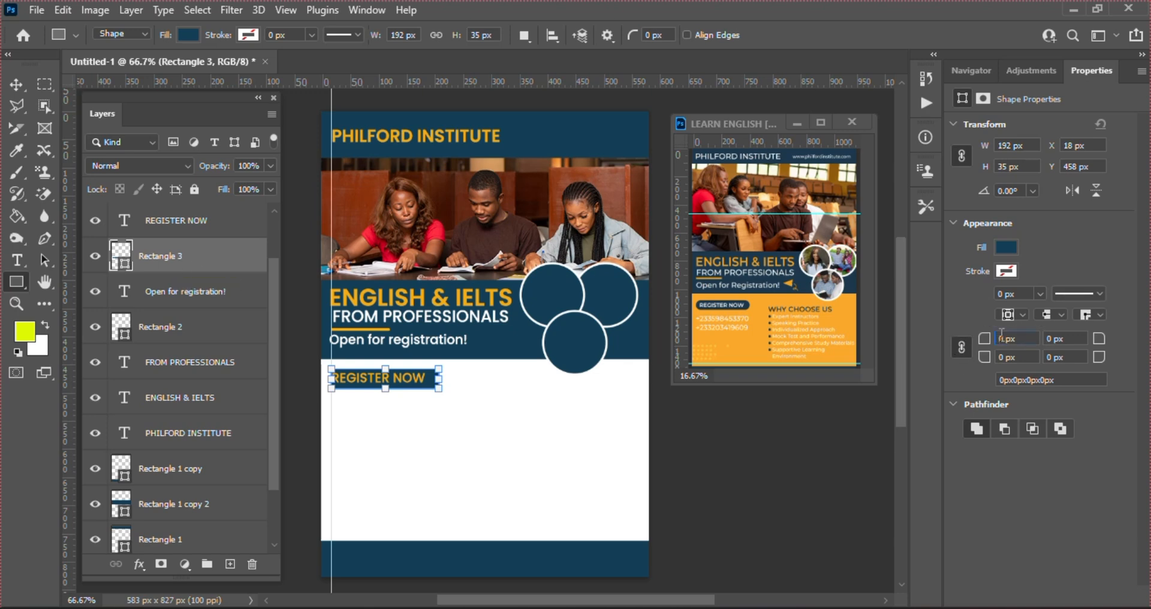
type("17.5")
key("Return")
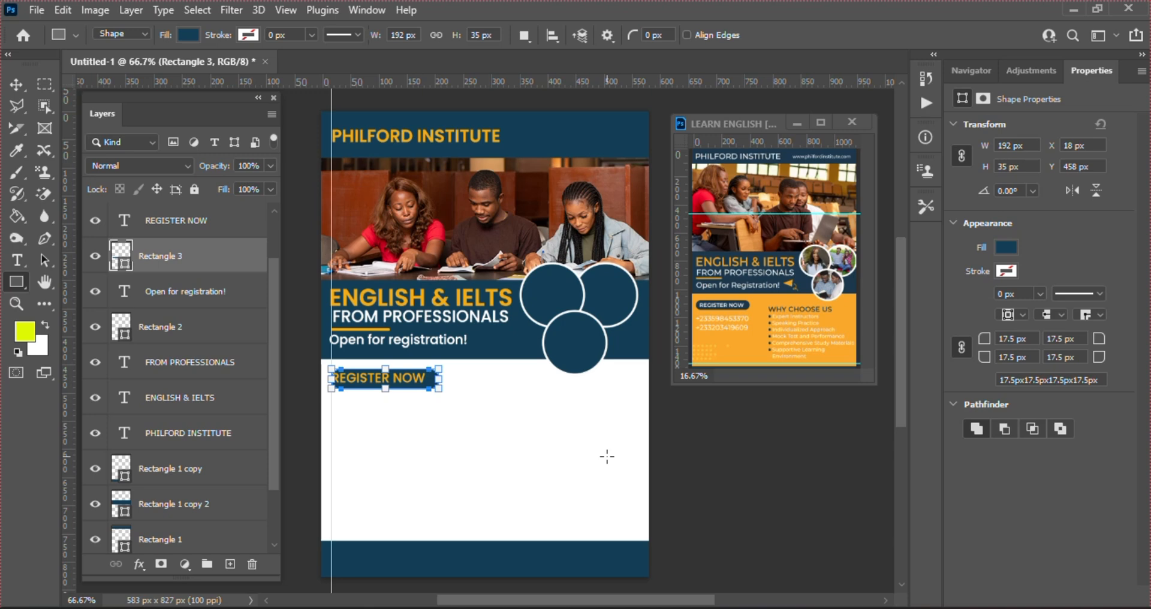
key("v")
left_click(455, 486)
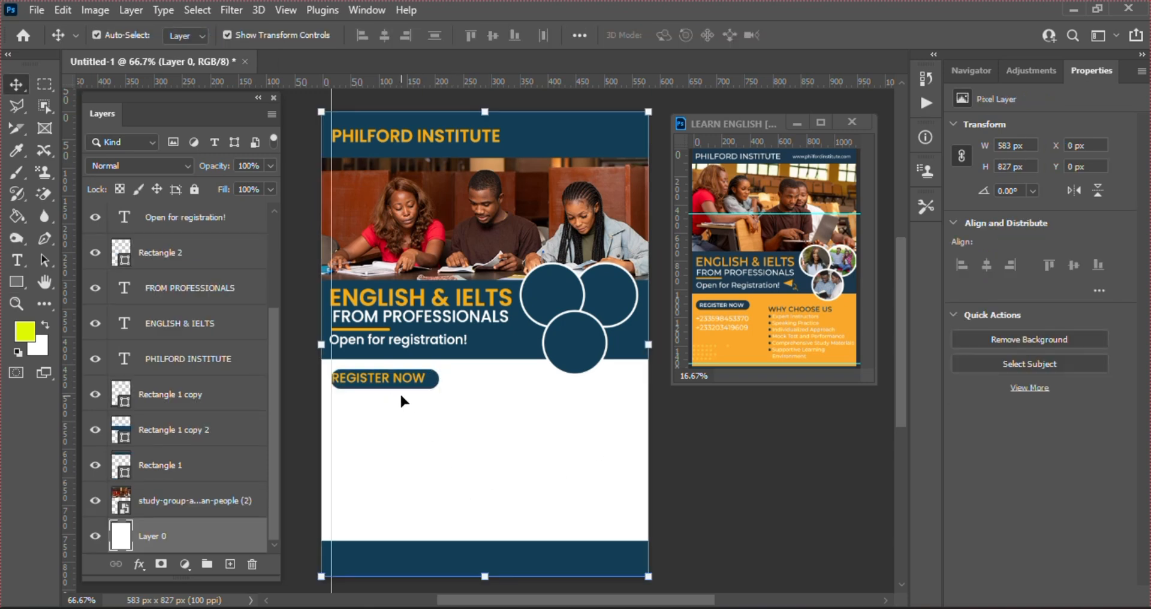
Set the REGISTER NOW text colour to white
left_click(384, 377)
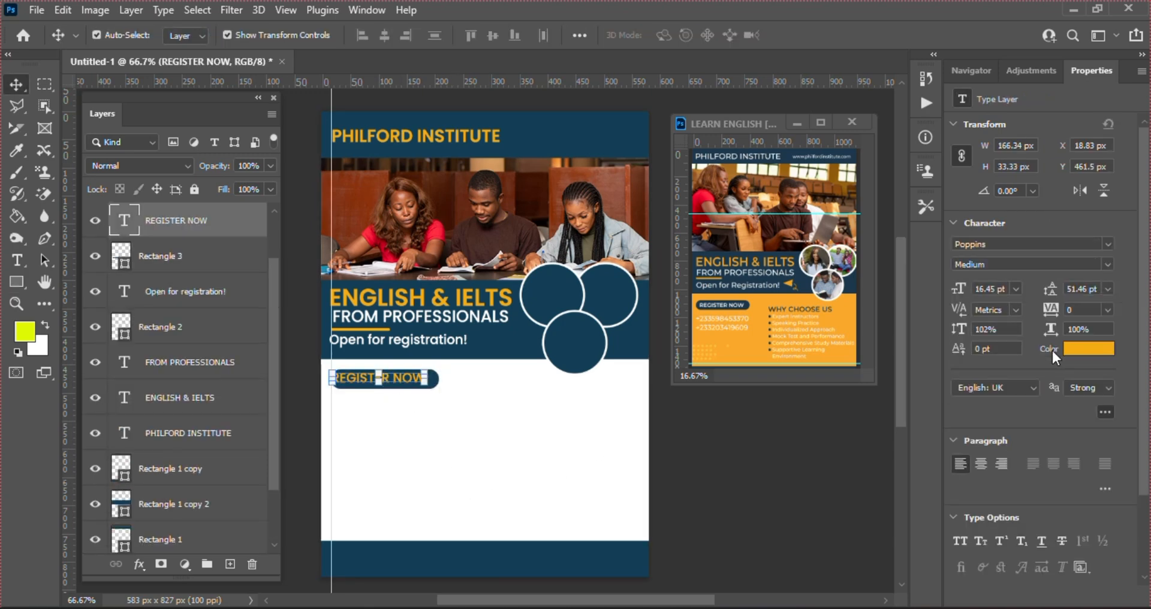
left_click(1085, 353)
left_click(705, 290)
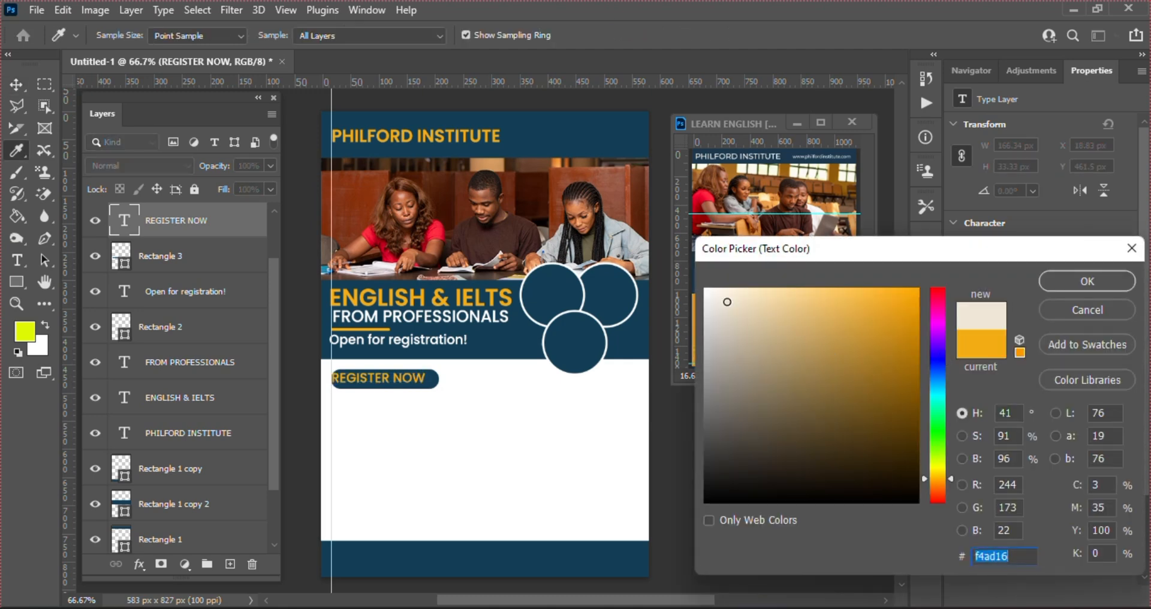
key("Return")
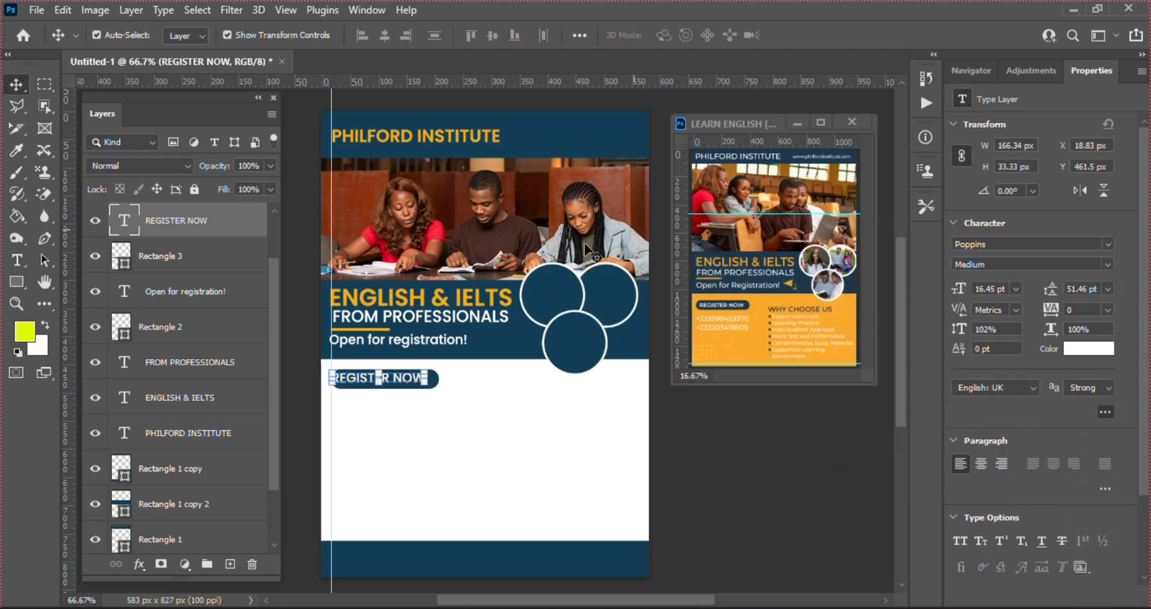
Nudge REGISTER NOW right and down to centre it in the navy button
key("Right")
key("Right")
key("Right")
key("Right")
key("Right")
key("Right")
key("Right")
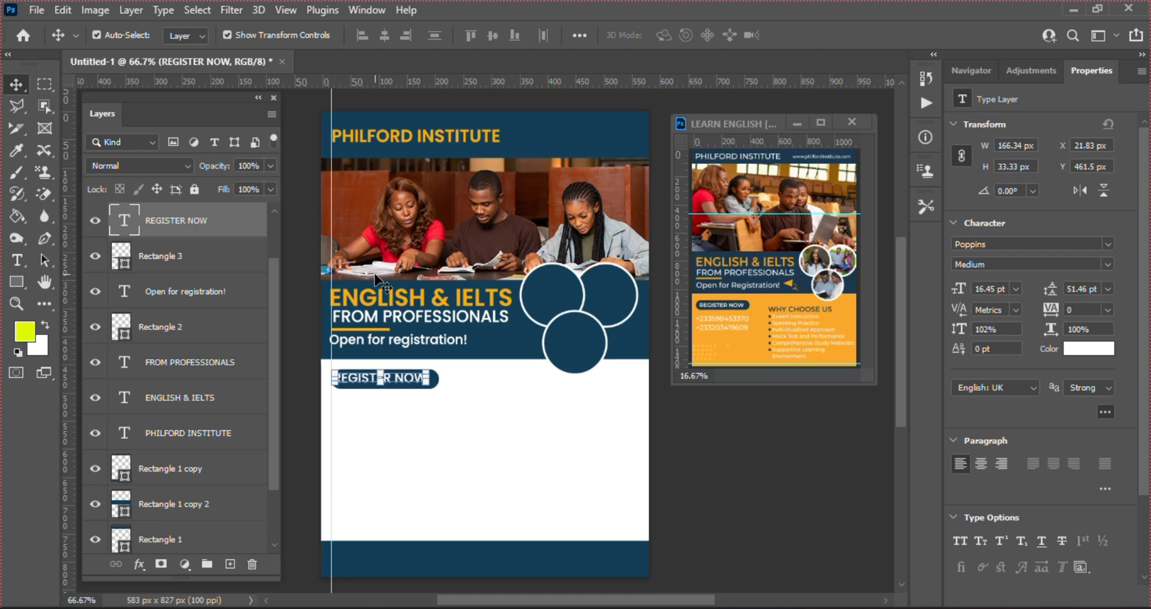
key("Right")
key("Right")
key("Right")
key("Down")
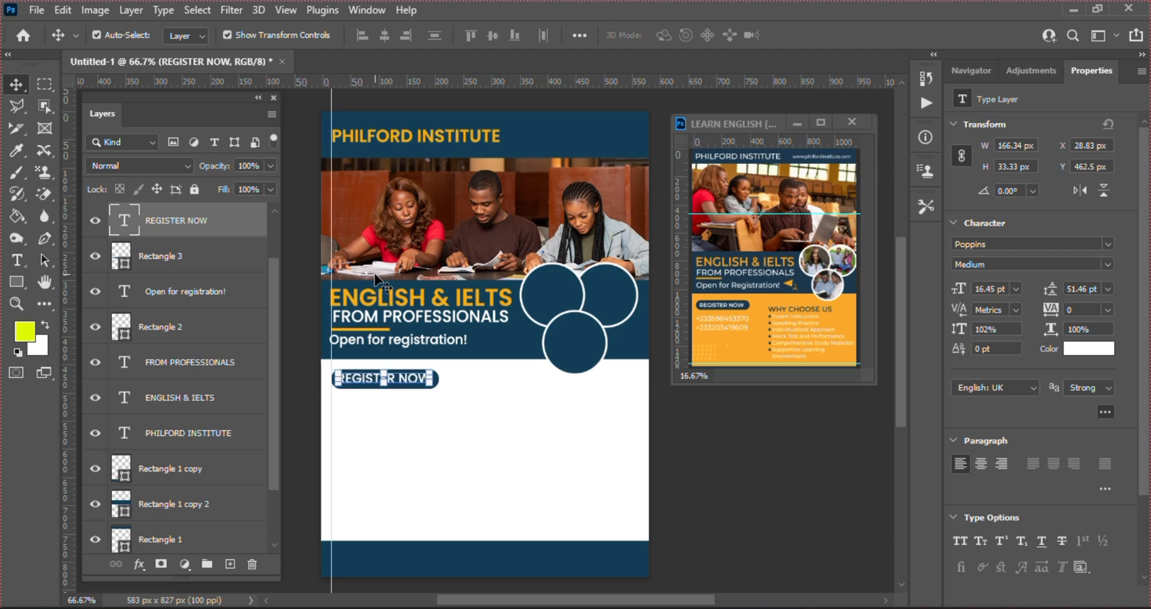
key("Down")
left_click(522, 480)
left_click(402, 386)
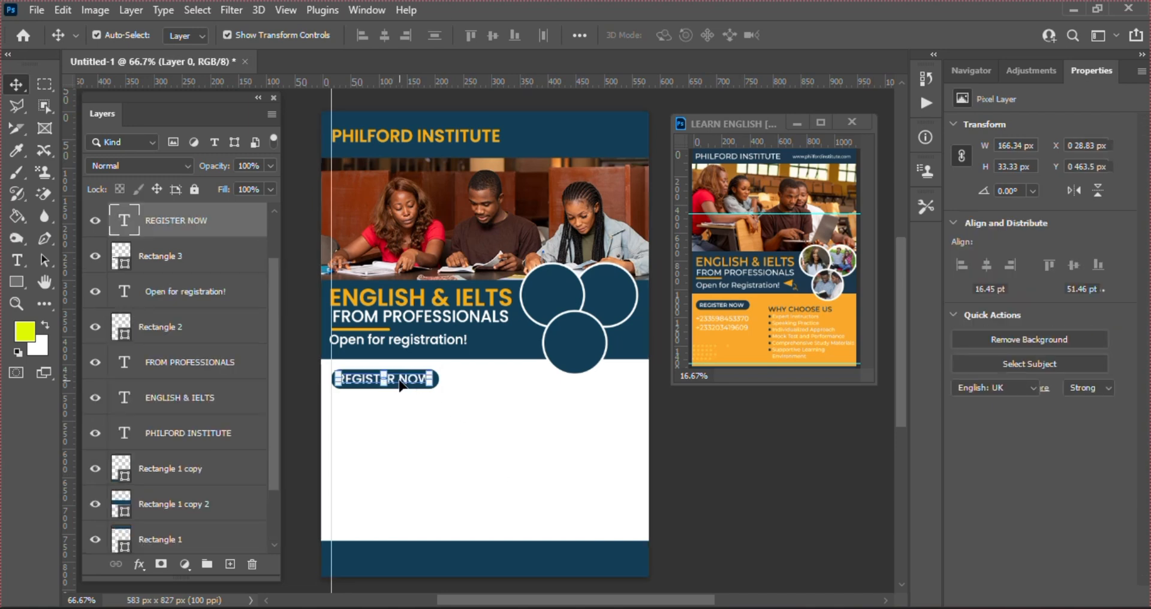
Alt-drag a duplicate REGISTER NOW line to just below the button
left_click_drag(407, 384, 408, 412)
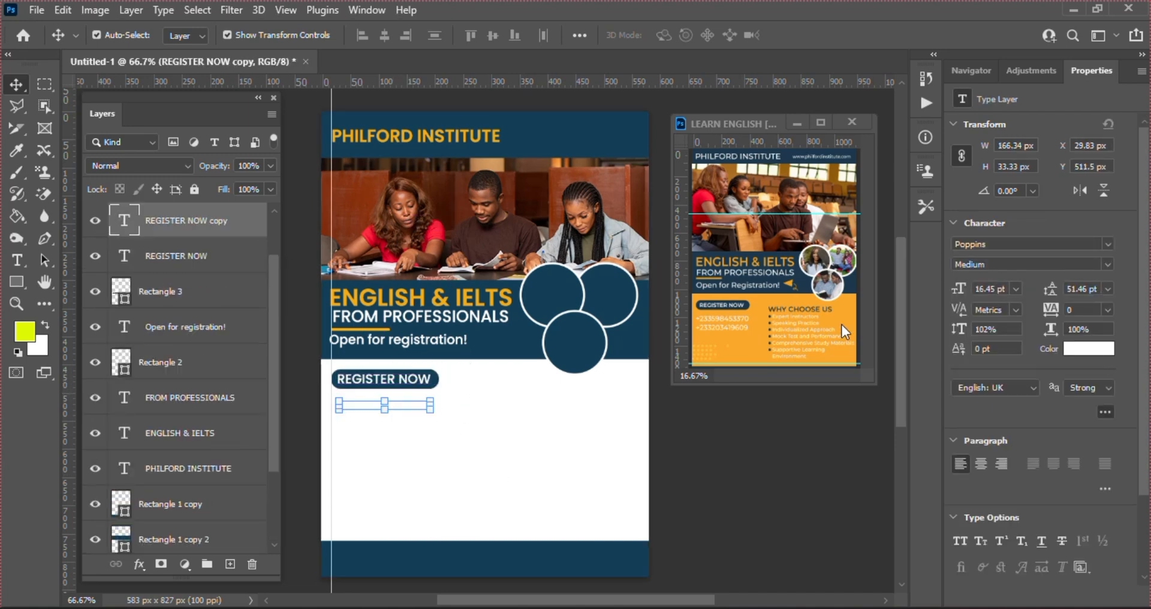
left_click(1078, 347)
left_click(1063, 306)
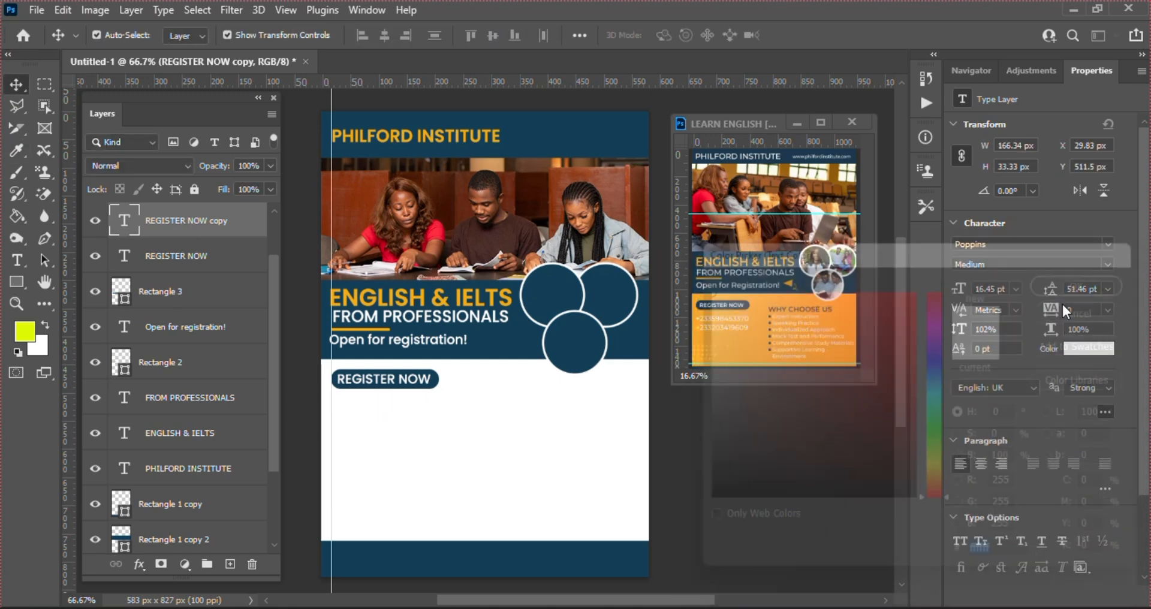
left_click(561, 503)
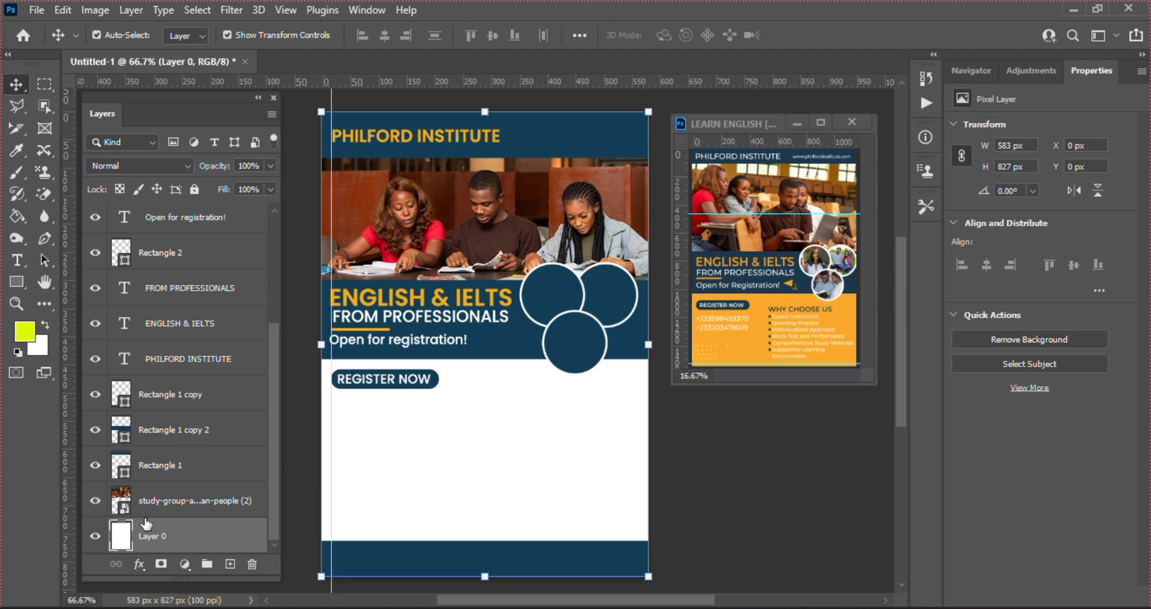
Give Layer 0 a Color Overlay sampled from the heading's orange-yellow f4ad16, then switch to a Gradient Overlay instead
left_click(138, 564)
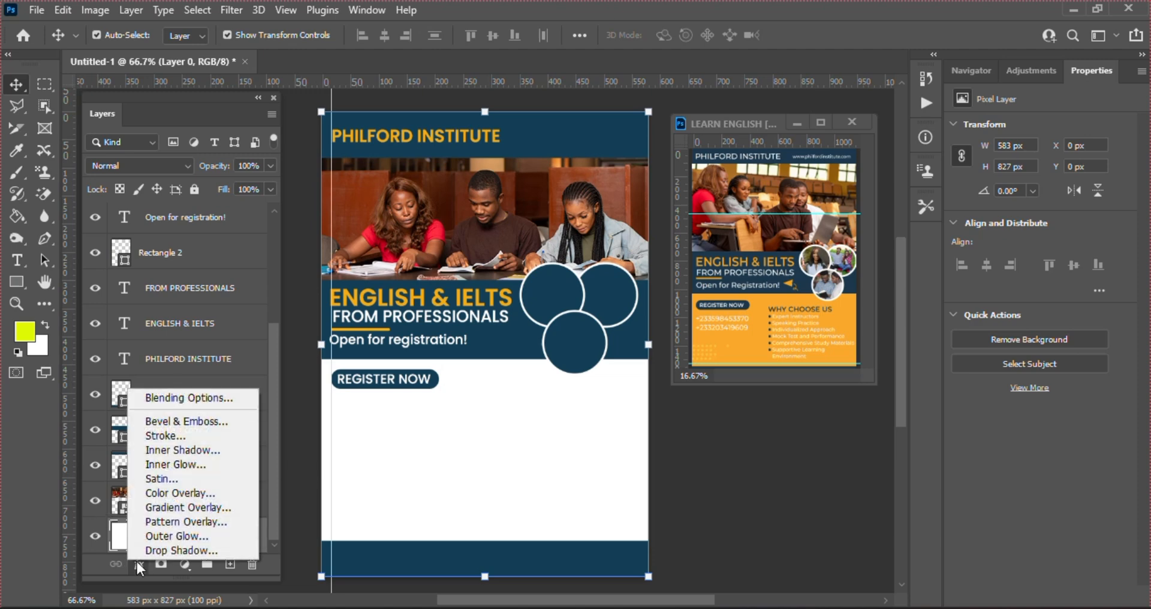
left_click(190, 494)
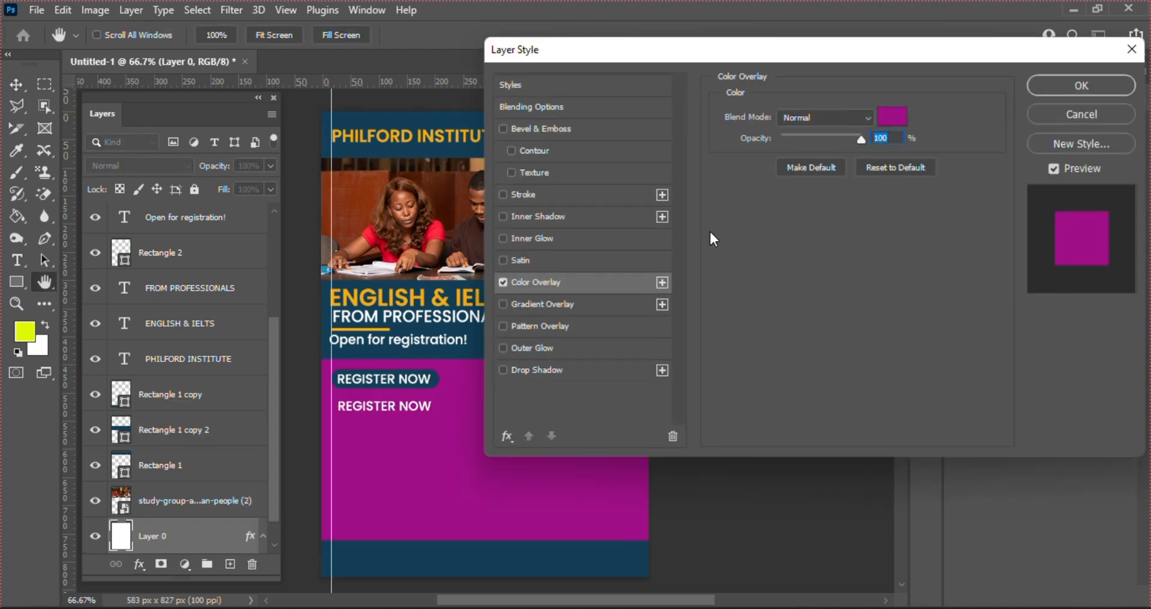
left_click(892, 118)
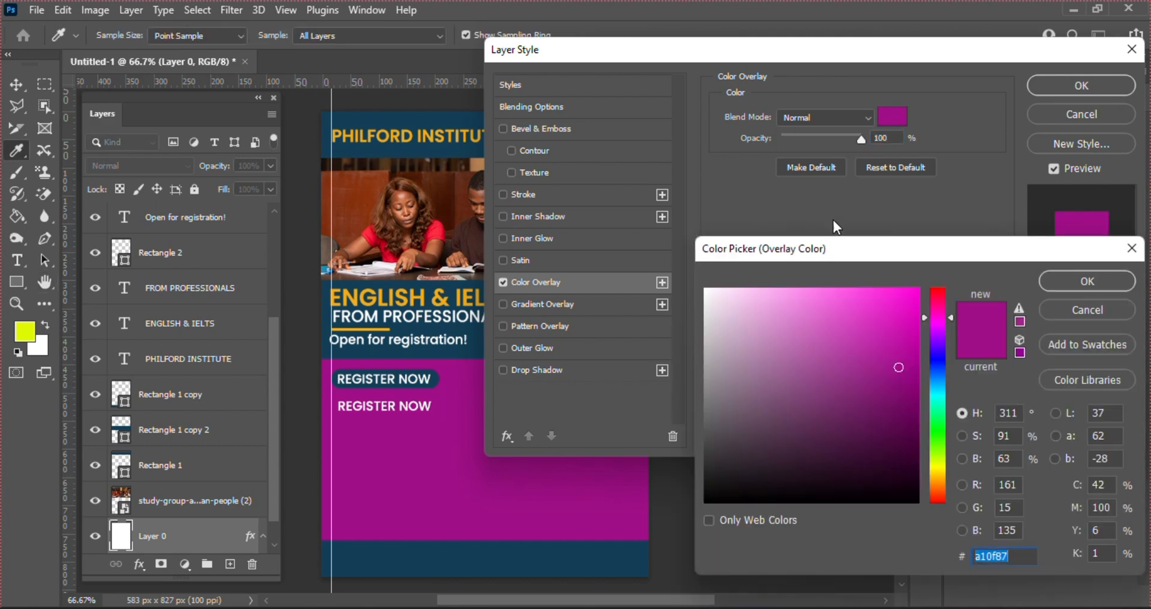
left_click(458, 296)
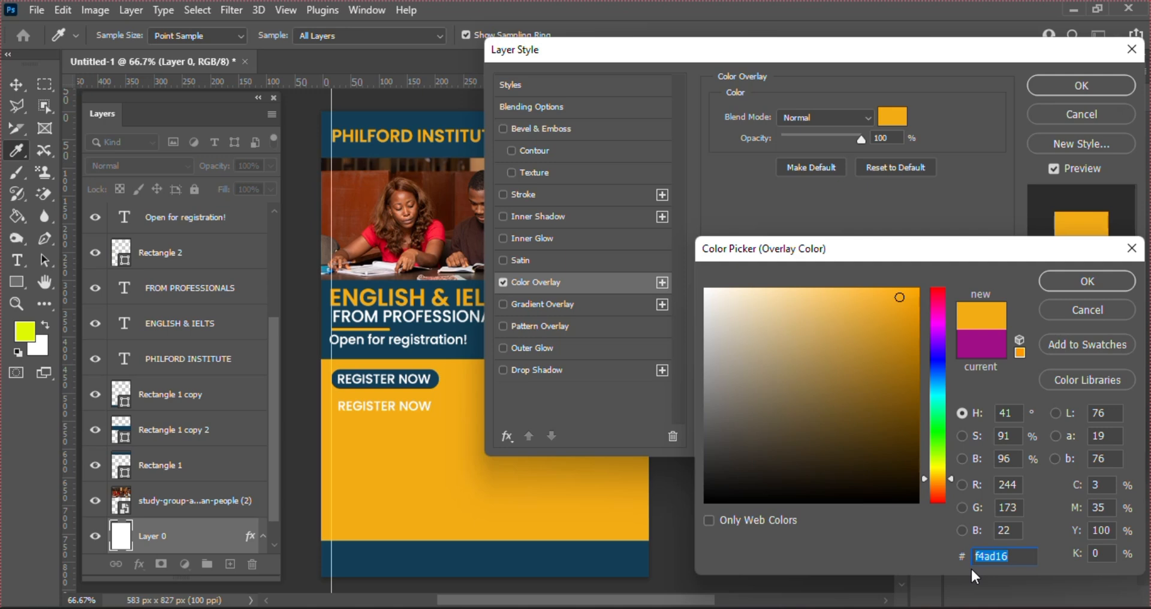
key("Return")
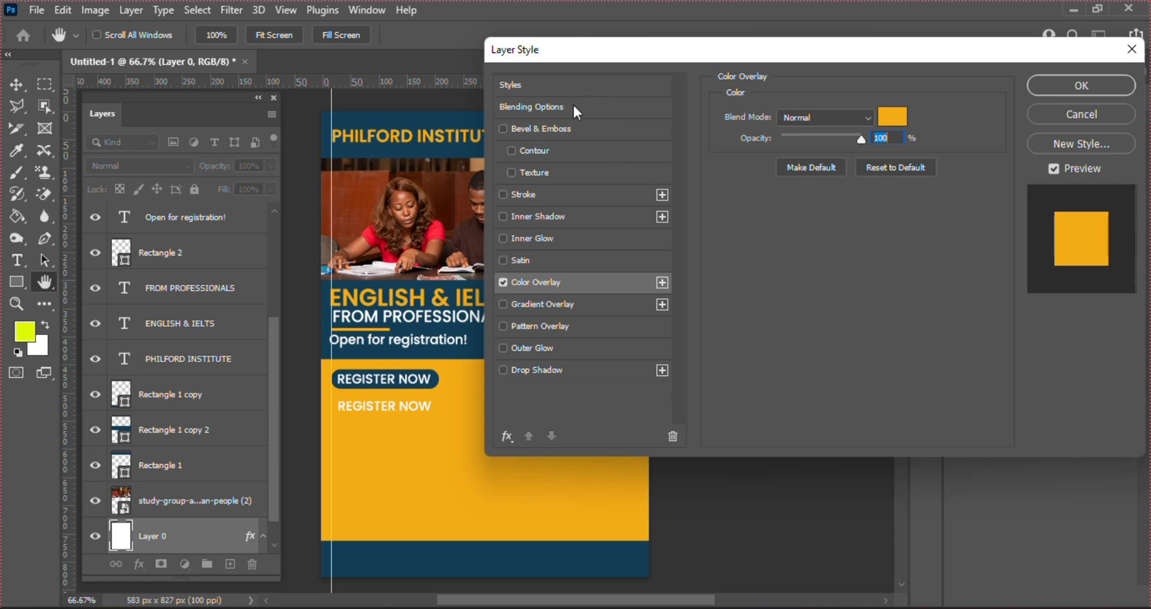
left_click(502, 284)
left_click(516, 306)
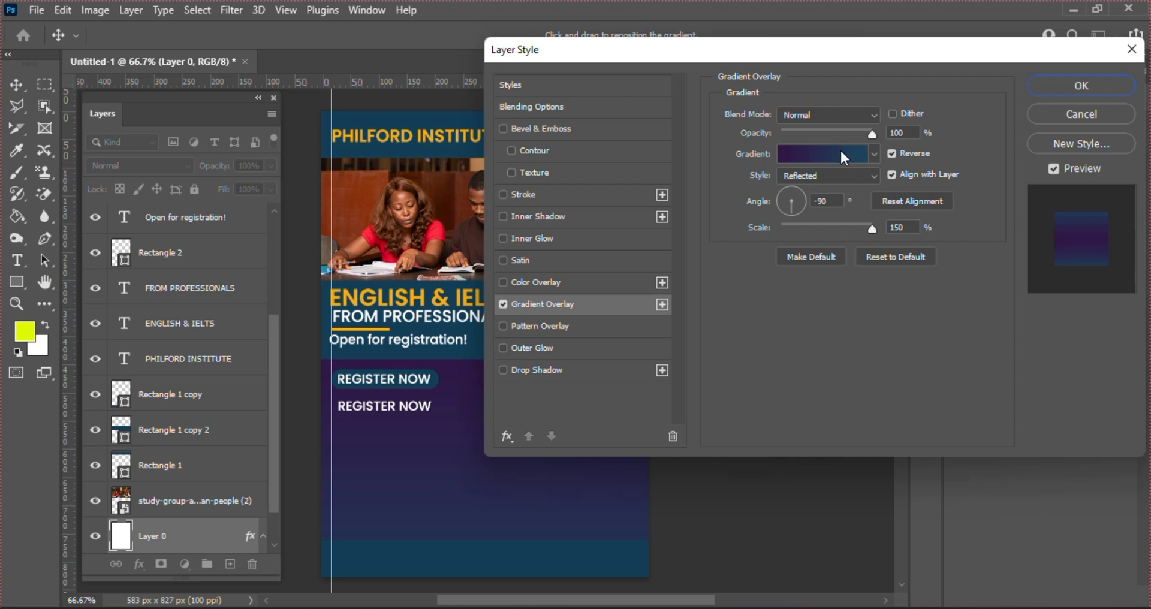
Set the gradient's left colour stop to light blue
left_click(825, 159)
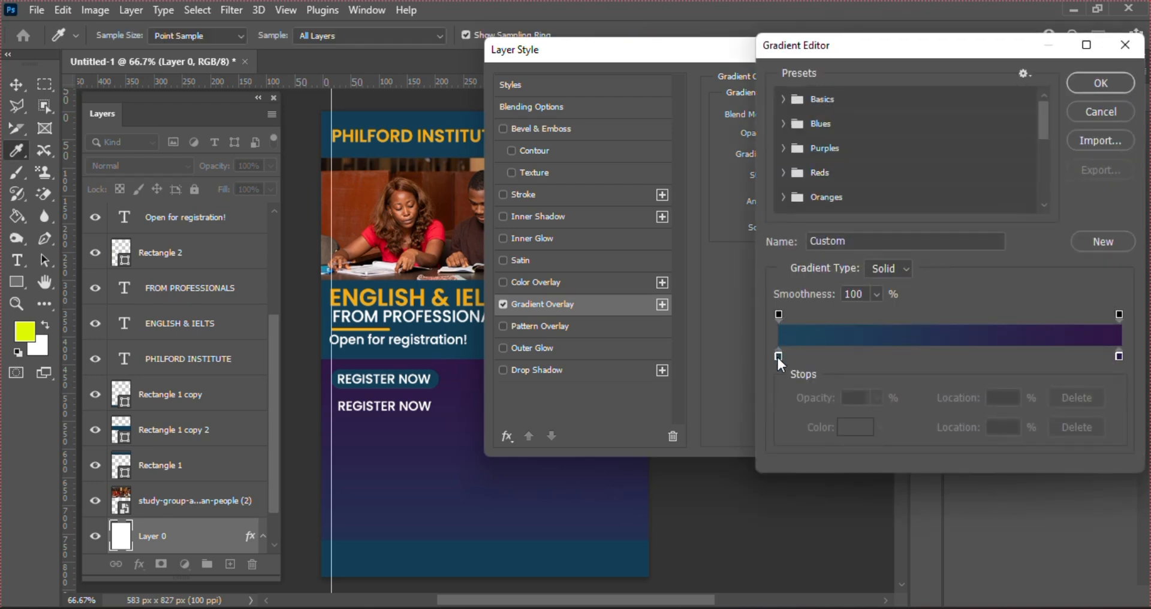
left_click(777, 355)
left_click(860, 432)
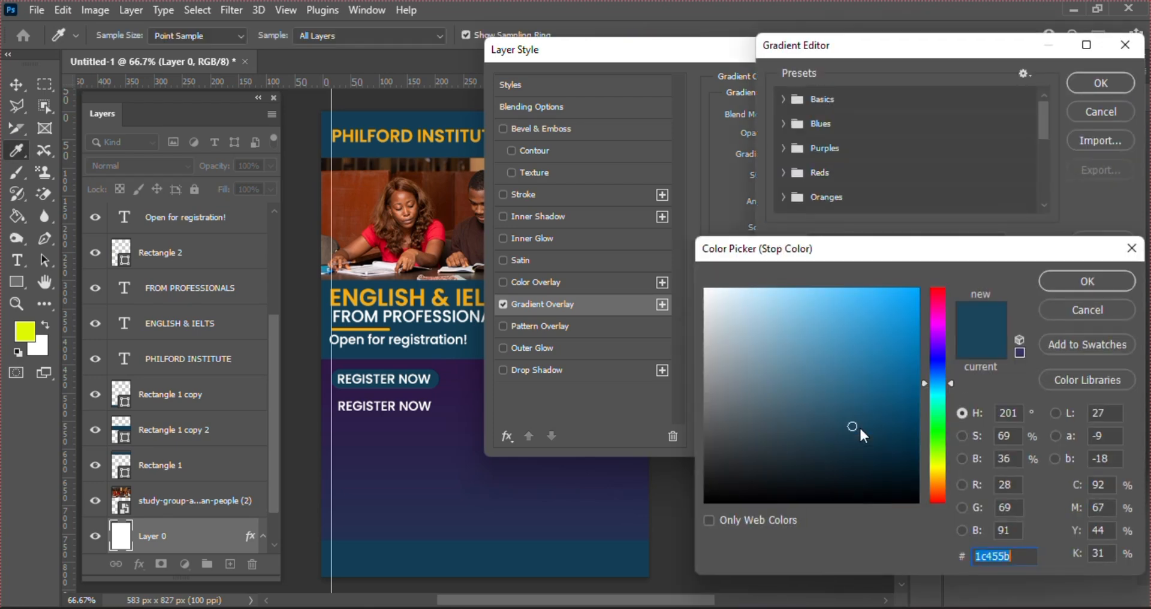
left_click_drag(817, 423, 838, 327)
left_click(1087, 281)
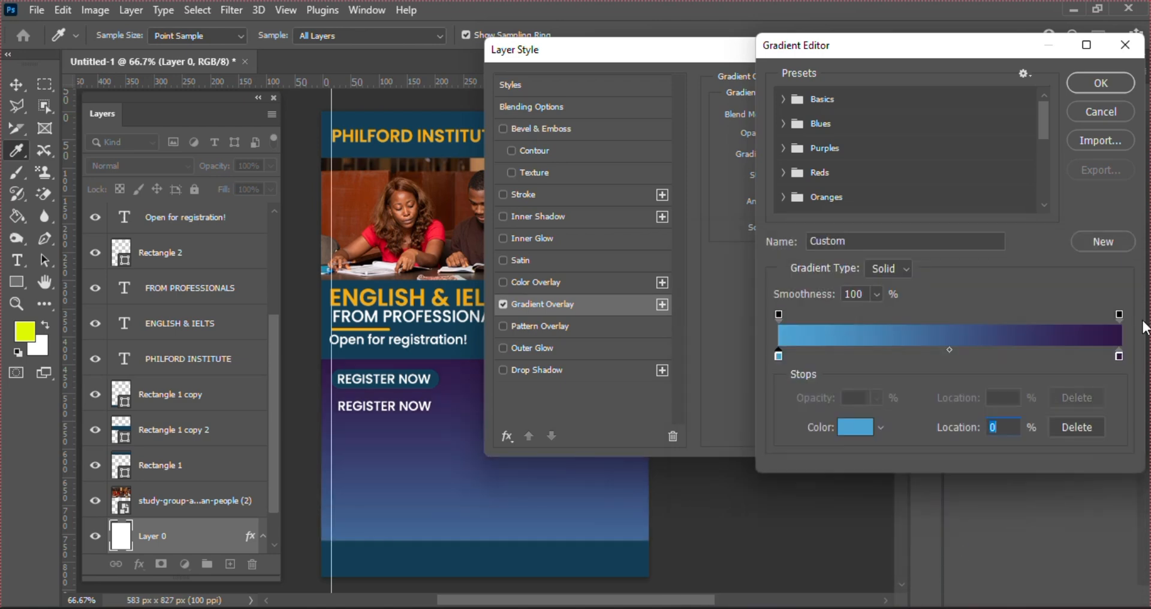
Set the gradient's right colour stop to light purple #ab8cc7
left_click(1120, 355)
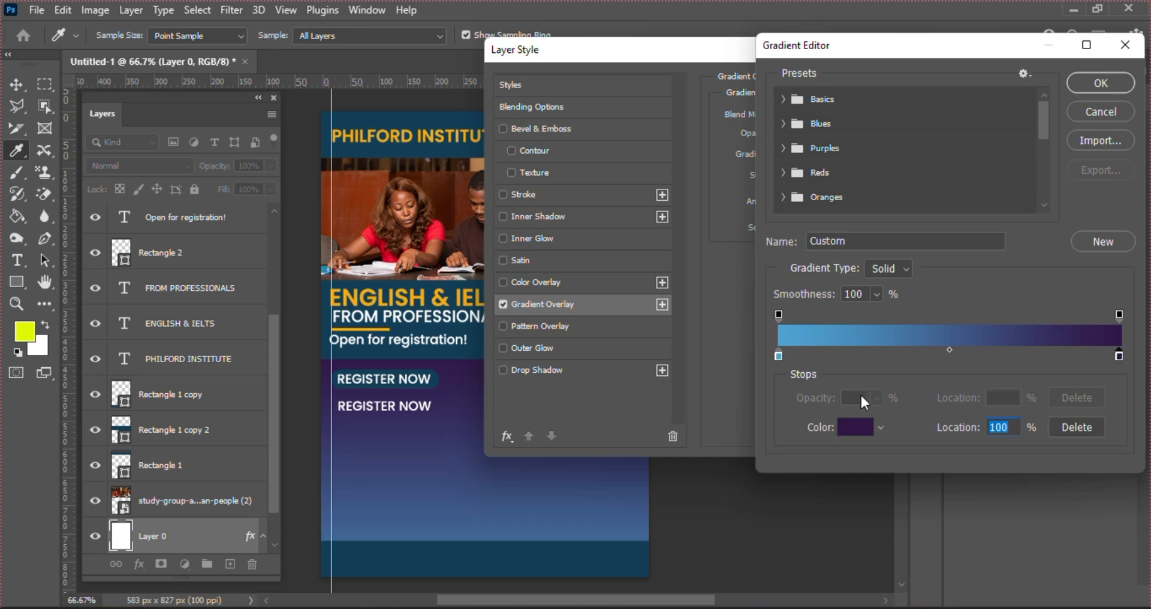
left_click(859, 430)
left_click(767, 336)
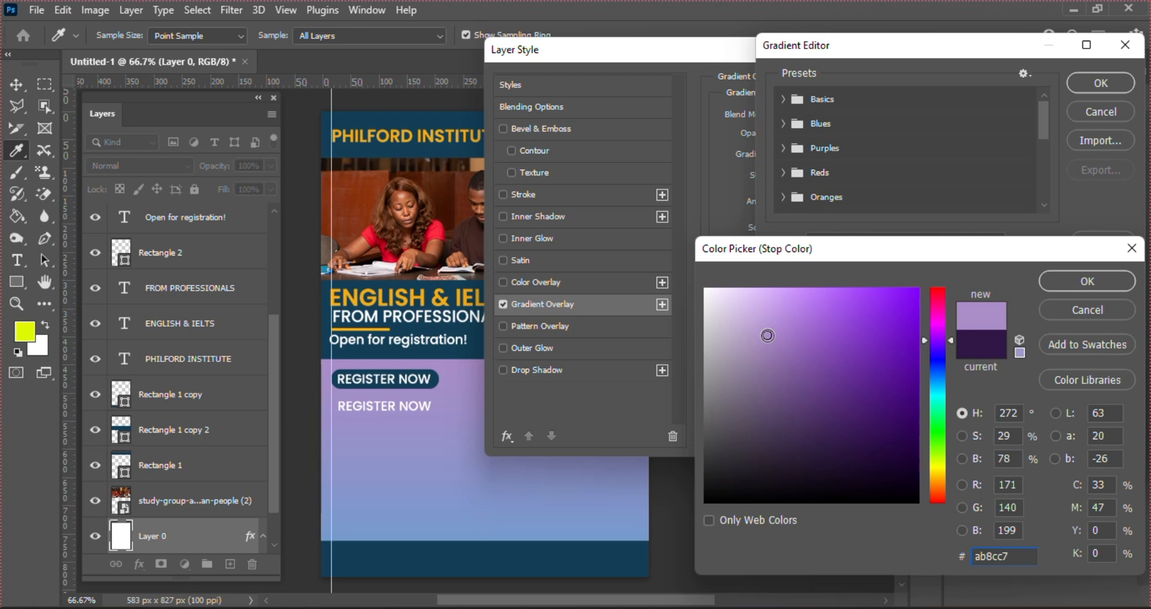
key("Return")
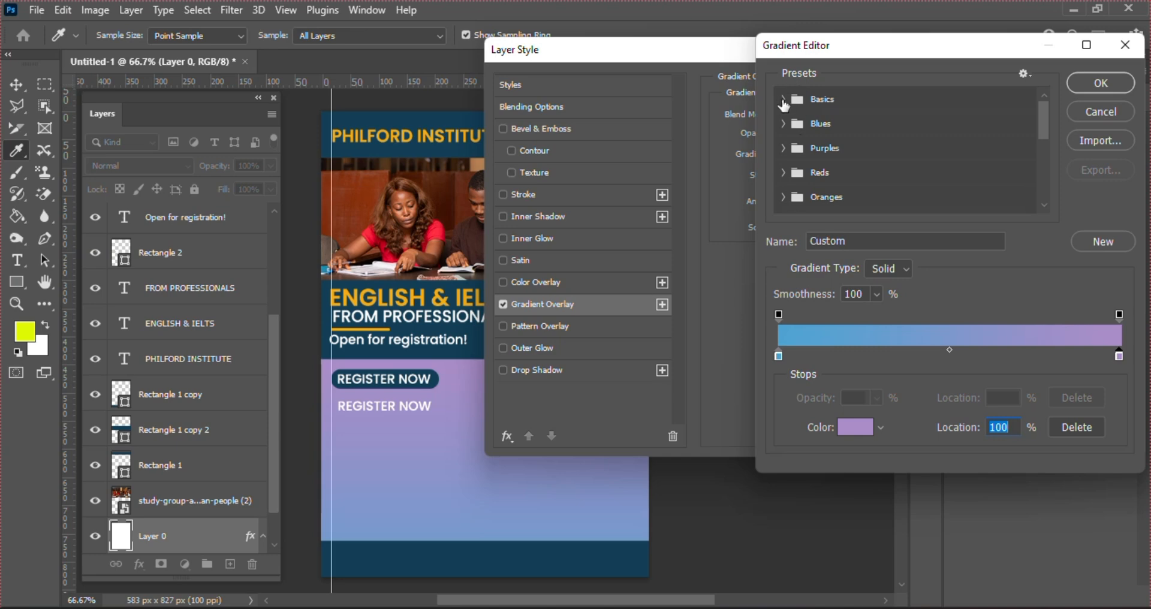
Browse the gradient preset folders and apply the pastel pink-to-lavender Pink_07 preset
left_click(783, 99)
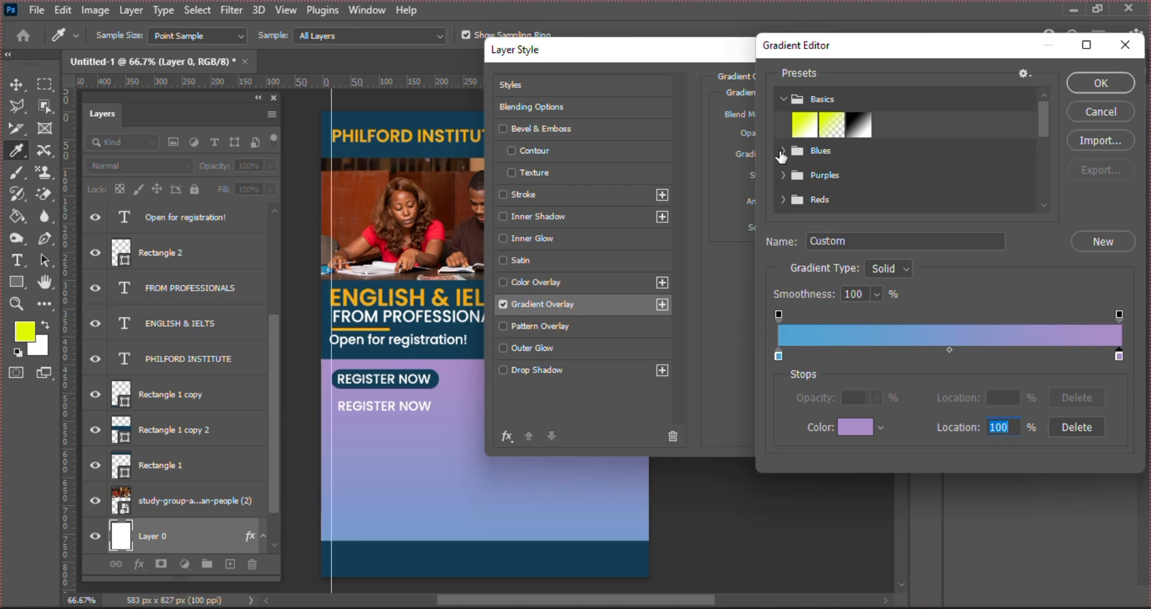
left_click(781, 151)
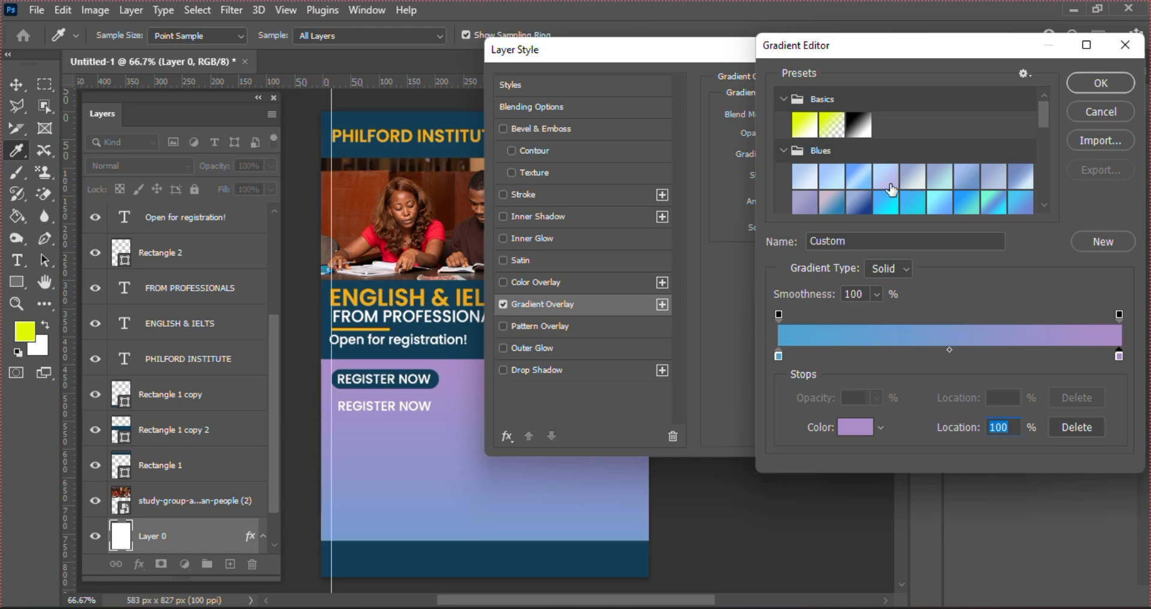
left_click(782, 151)
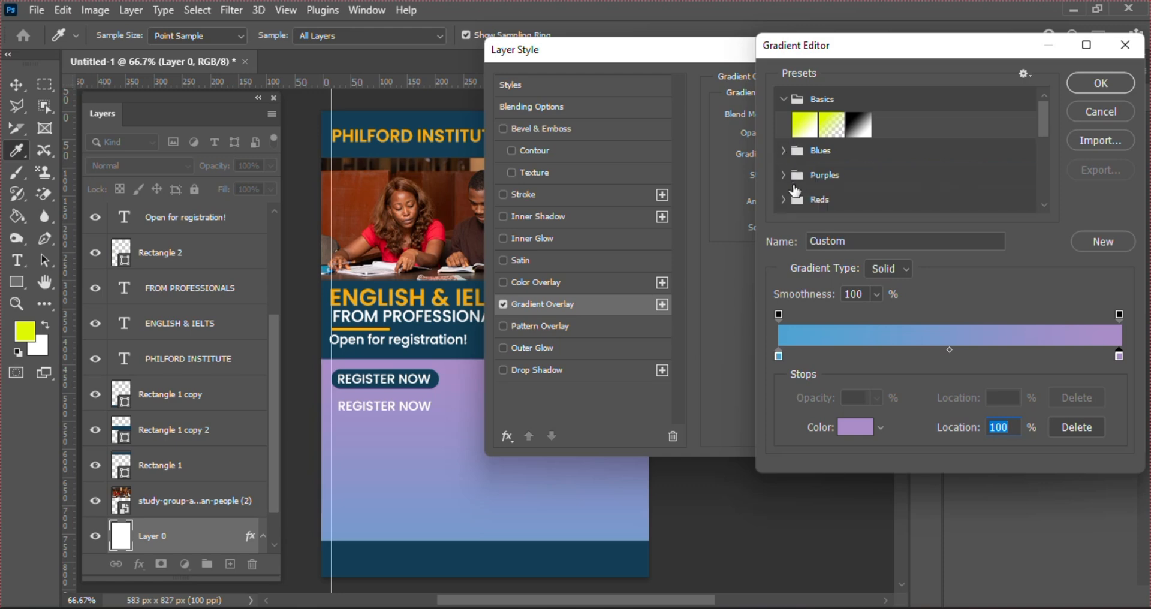
left_click(783, 175)
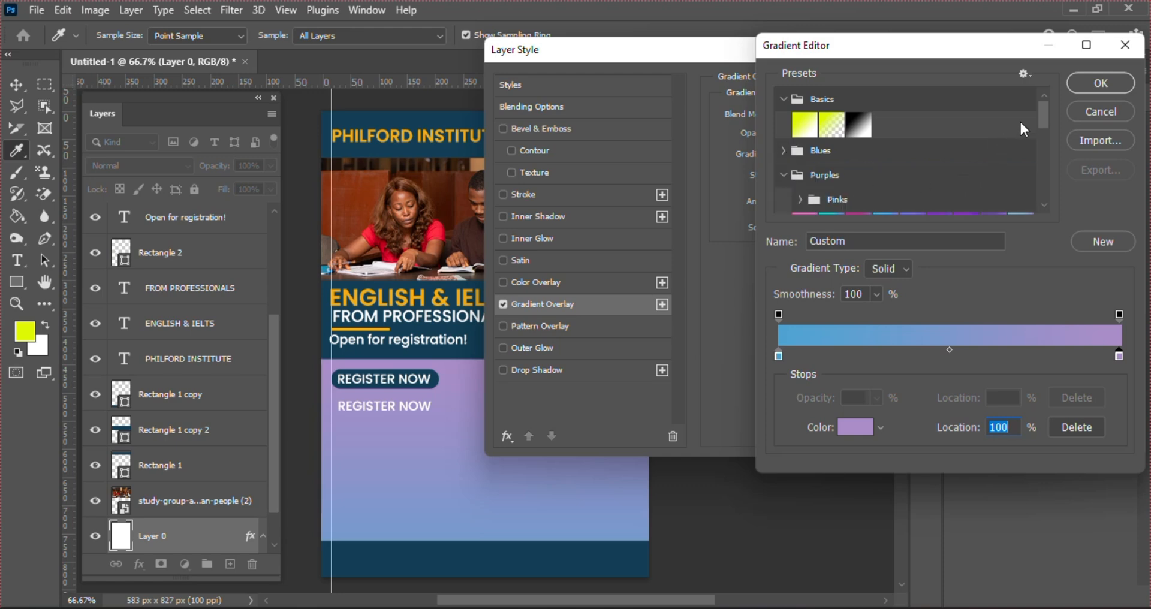
left_click_drag(1041, 119, 1047, 139)
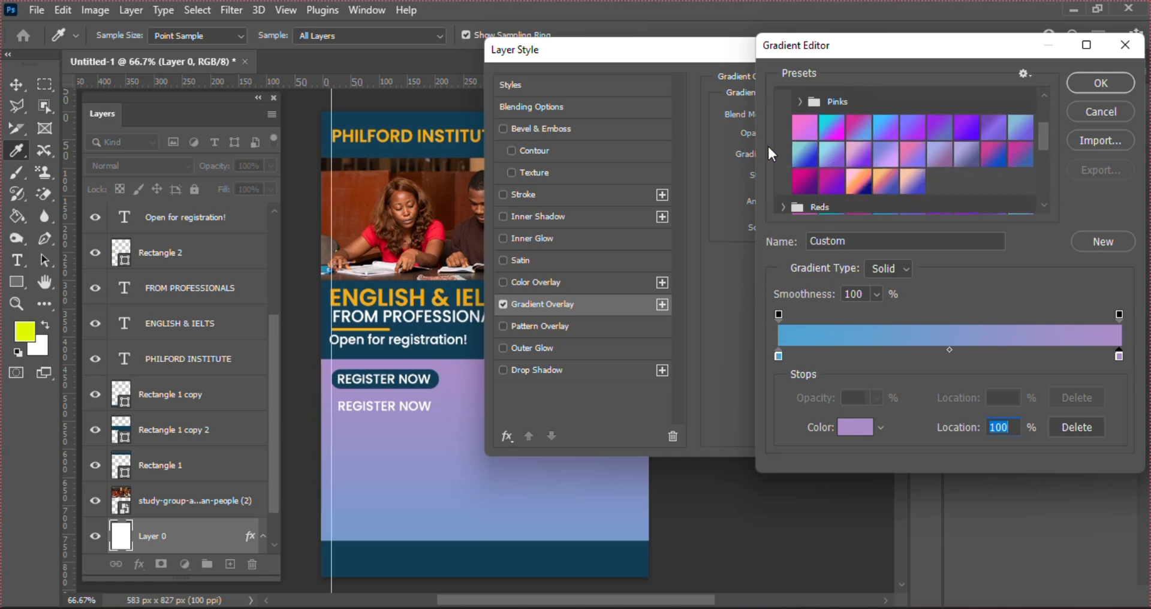
left_click(800, 102)
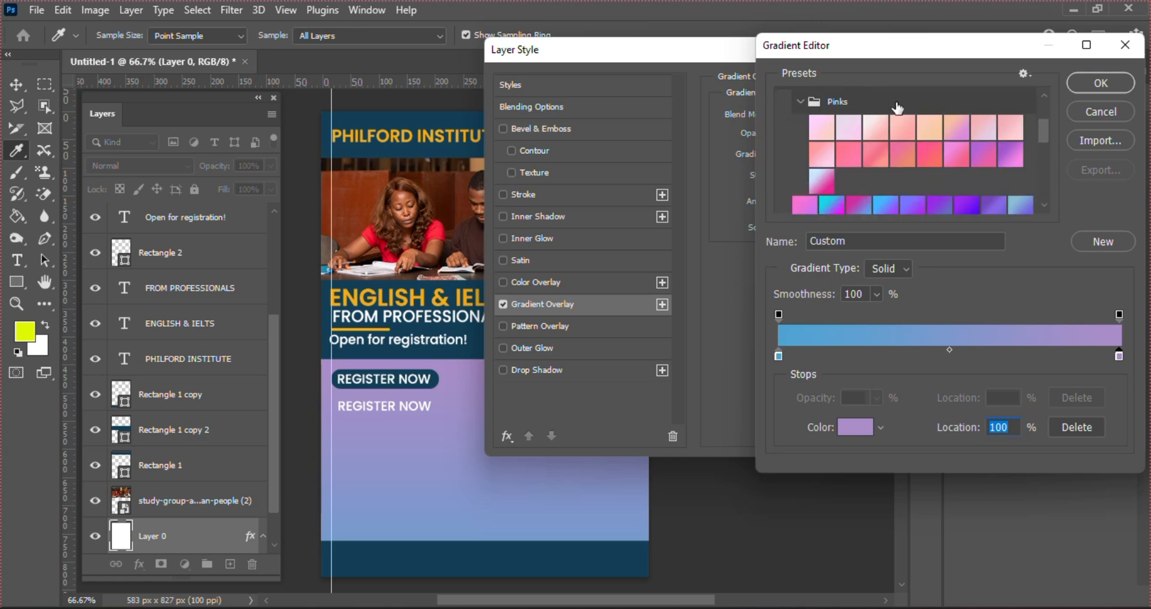
left_click(984, 127)
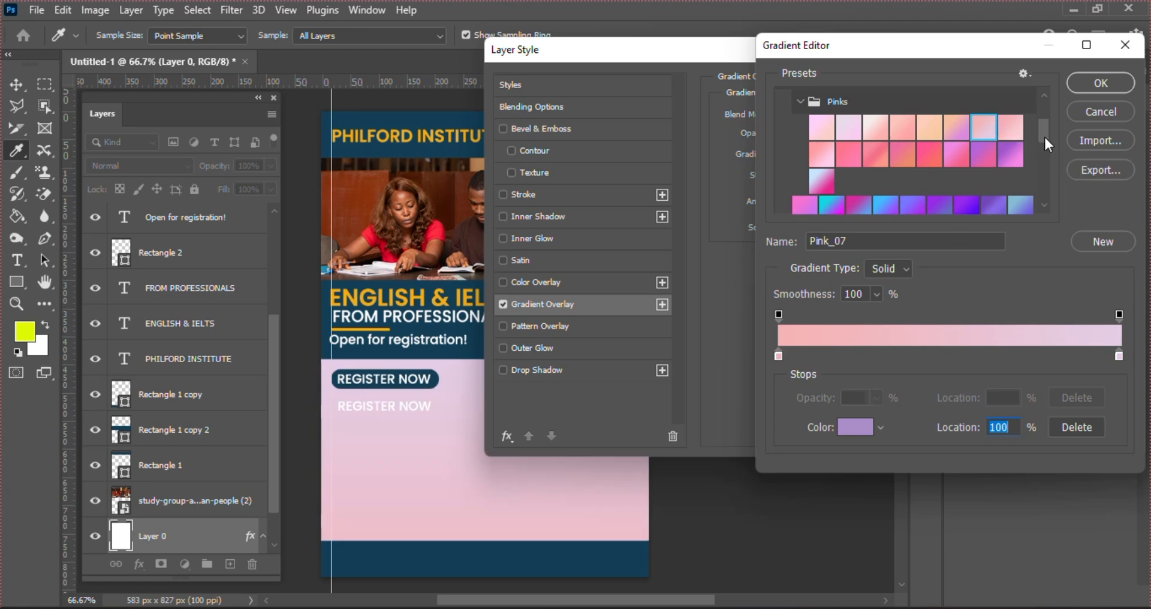
left_click_drag(1044, 131, 1049, 158)
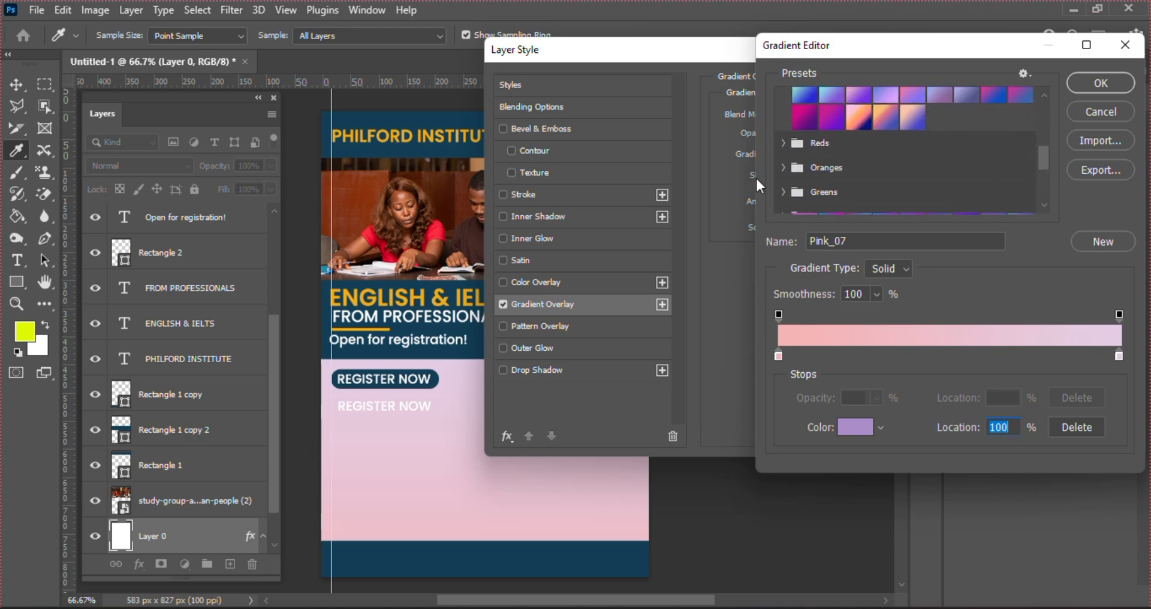
left_click(784, 142)
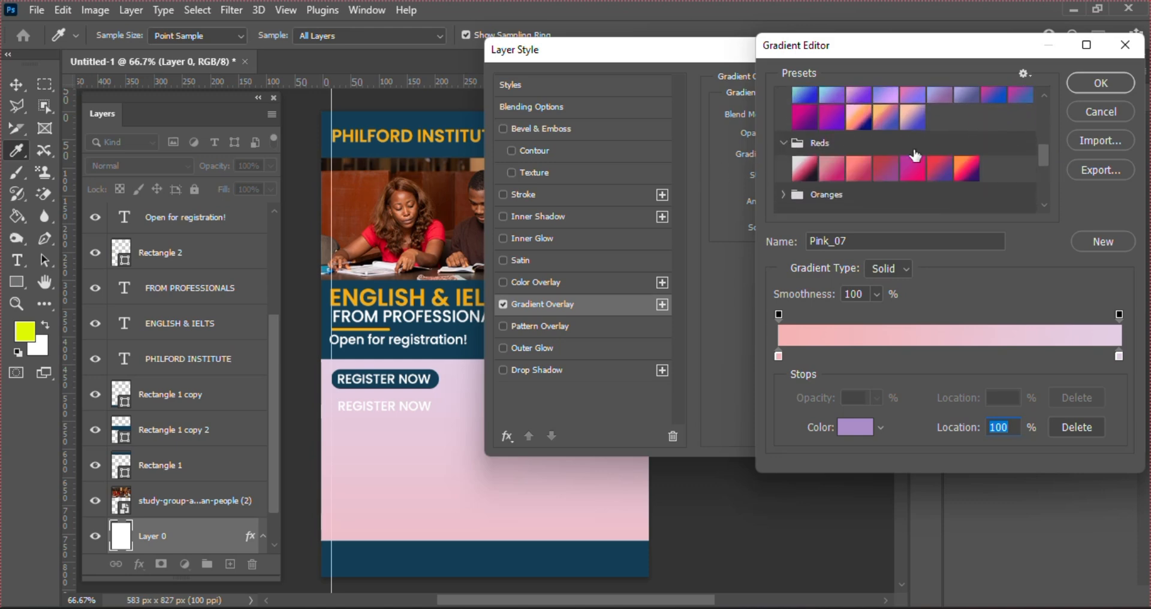
left_click_drag(1047, 168, 1047, 203)
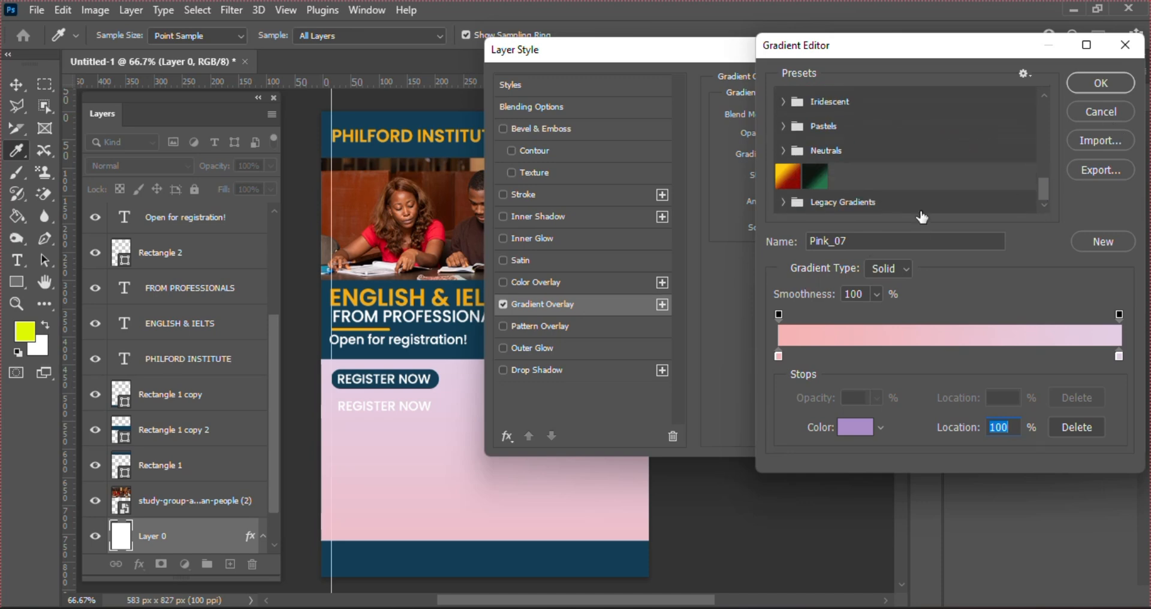
left_click(1097, 87)
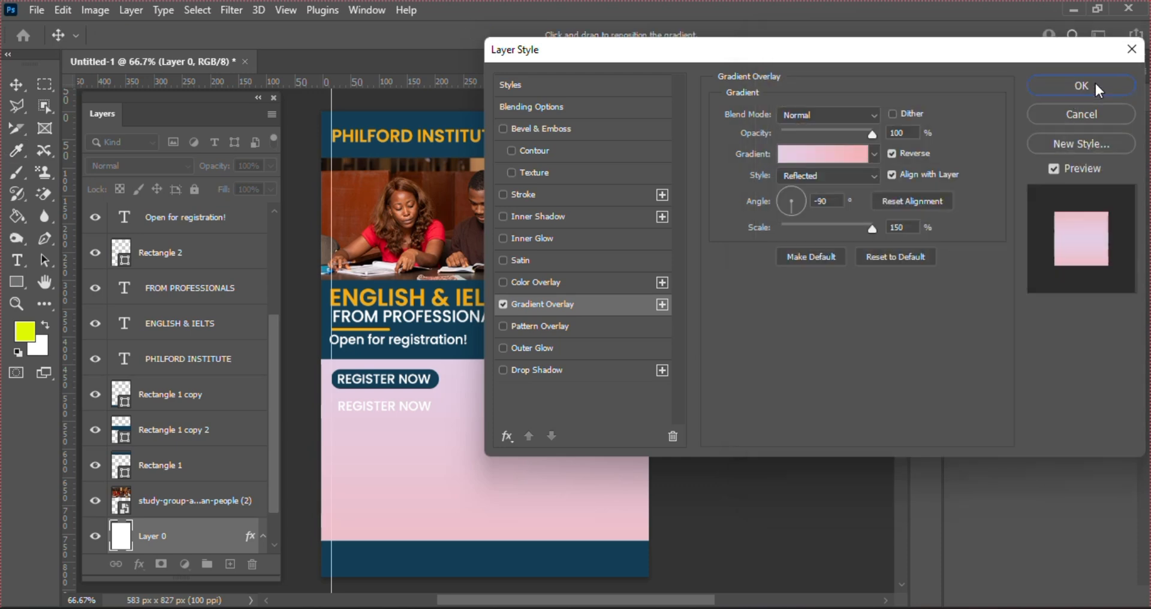
Change the Gradient Overlay style to Radial
left_click(819, 175)
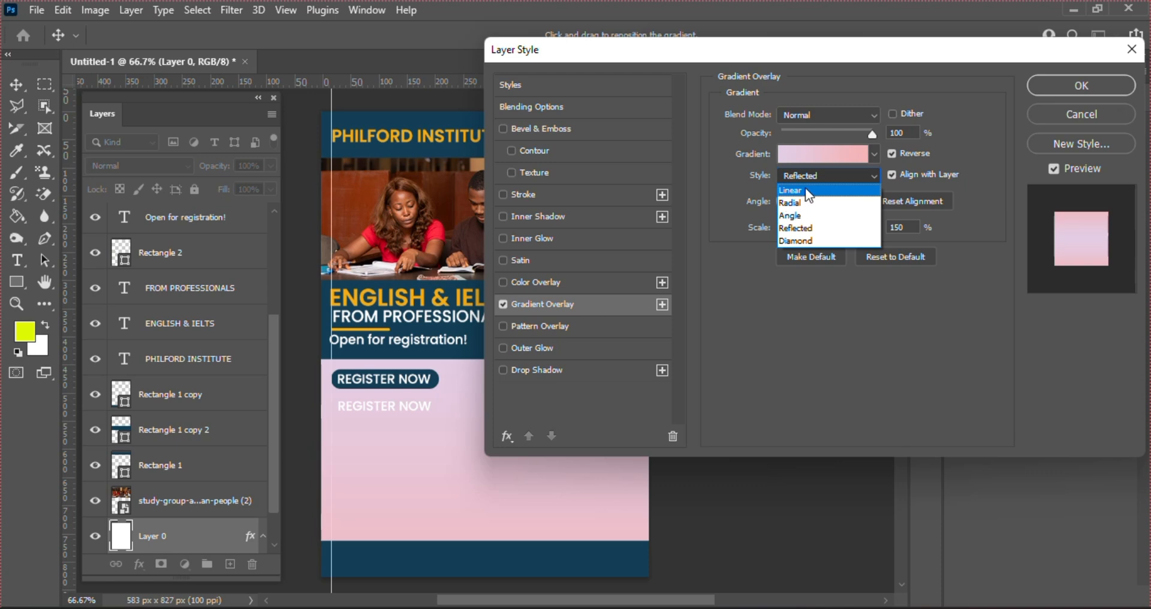
left_click(804, 189)
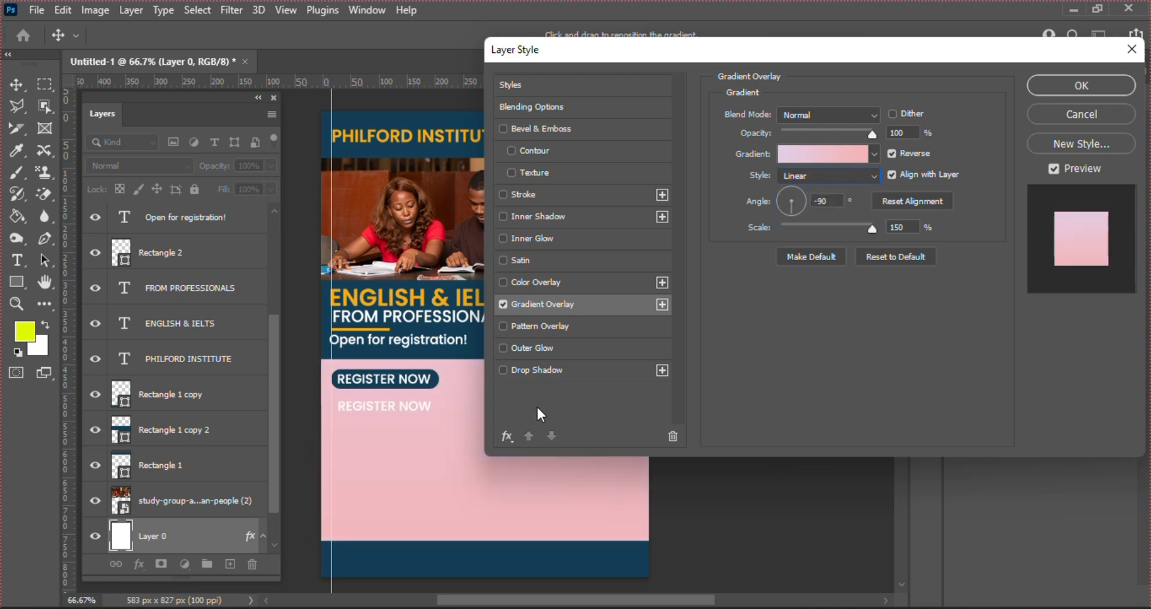
left_click(848, 172)
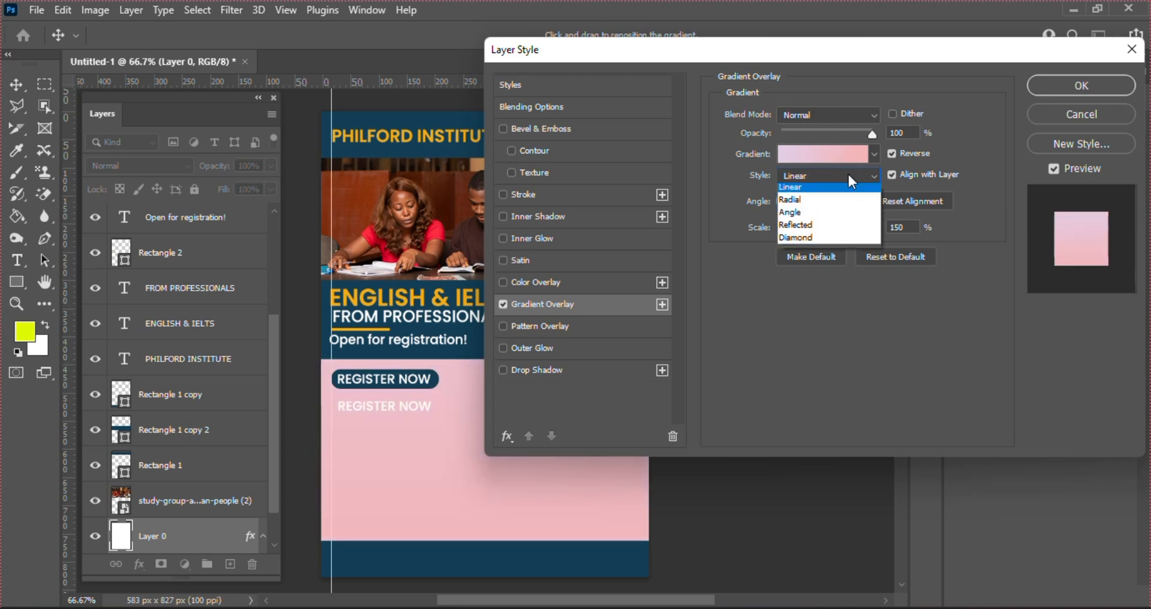
left_click(821, 204)
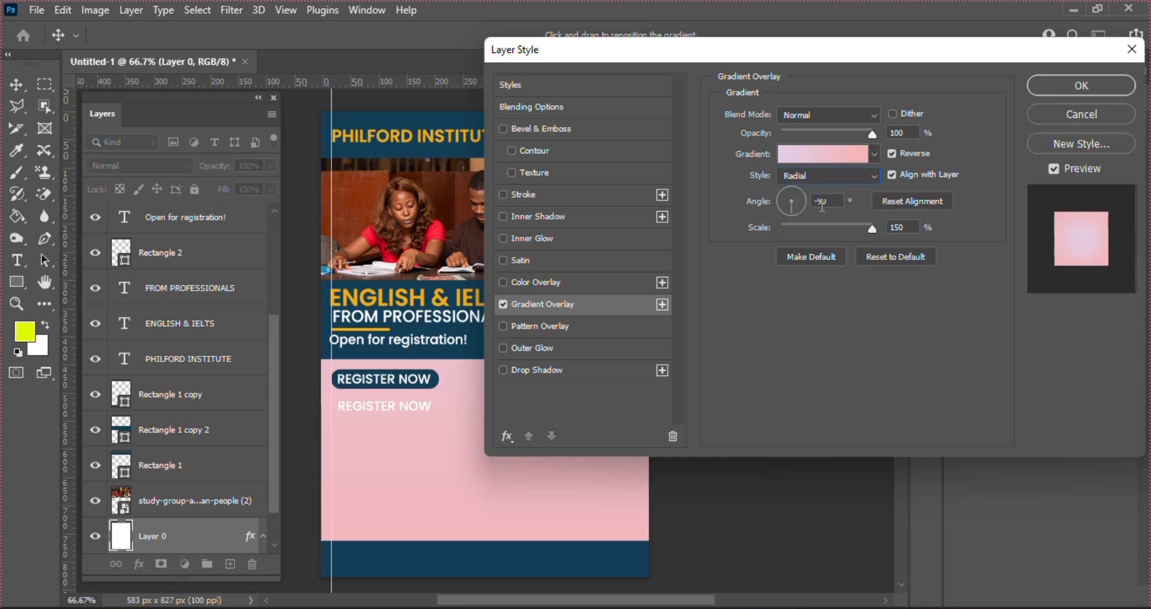
left_click(861, 173)
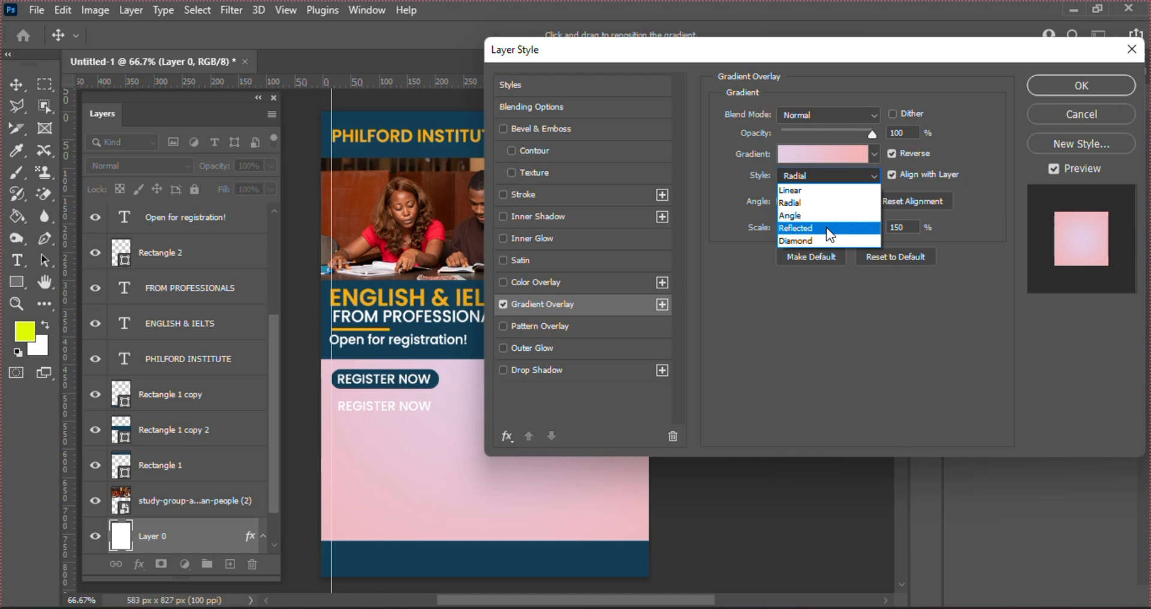
left_click(851, 298)
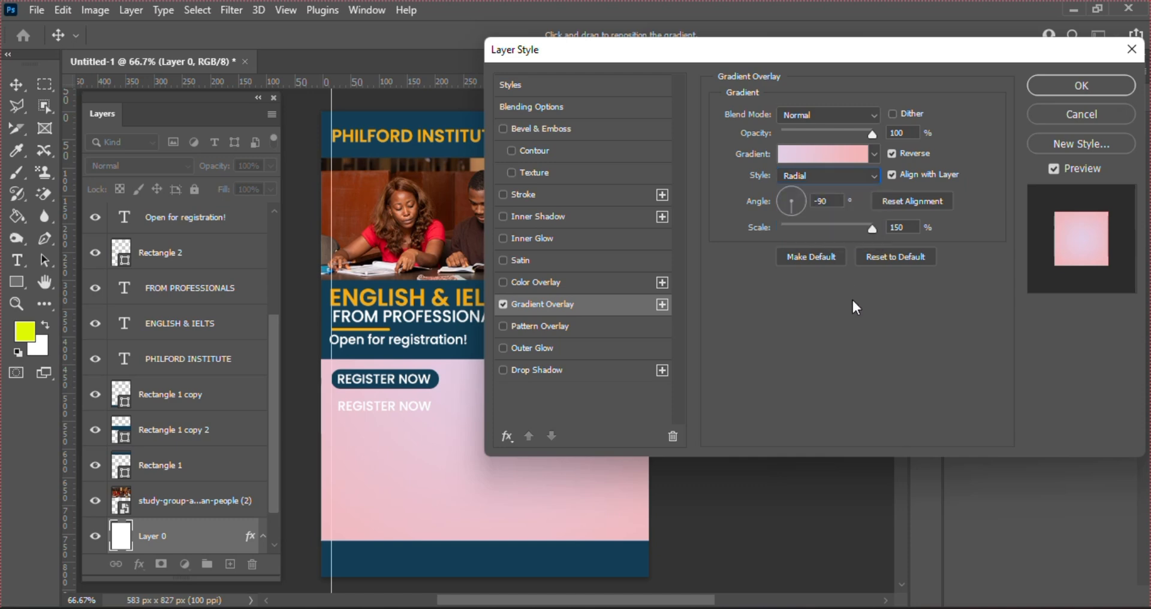
Set the gradient scale to 95% and angle to 112°, and enable Pattern Overlay
left_click(872, 227)
left_click_drag(873, 228, 835, 229)
left_click(801, 205)
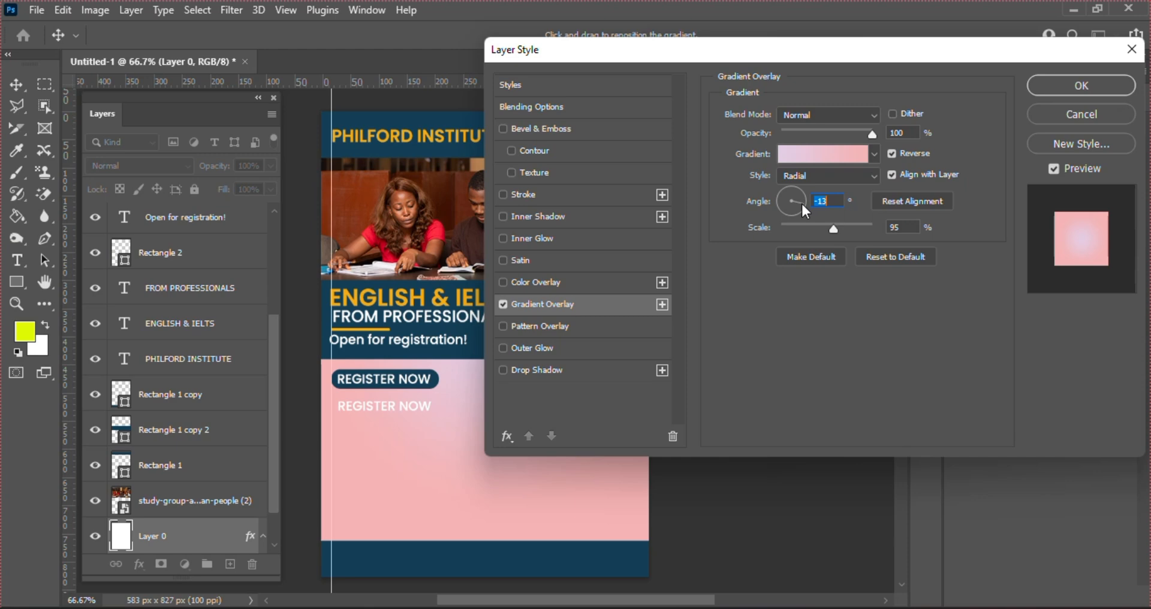
left_click_drag(801, 199, 799, 196)
left_click(788, 191)
left_click(505, 326)
Turn off the Gradient Overlay and choose the Grass pattern for the Pattern Overlay
left_click(503, 304)
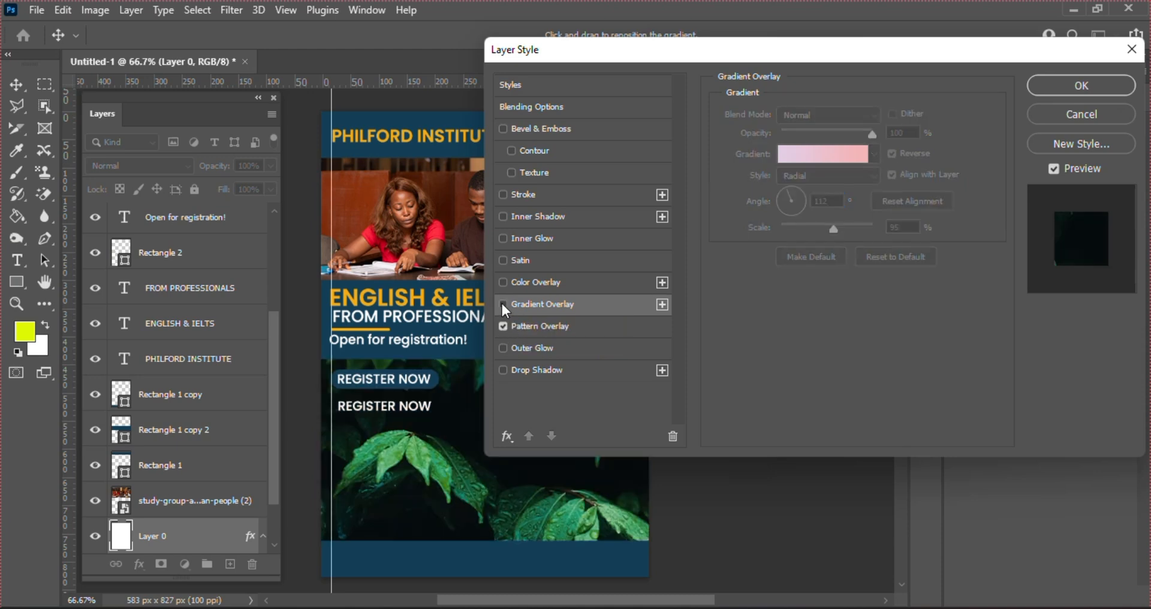
left_click(528, 321)
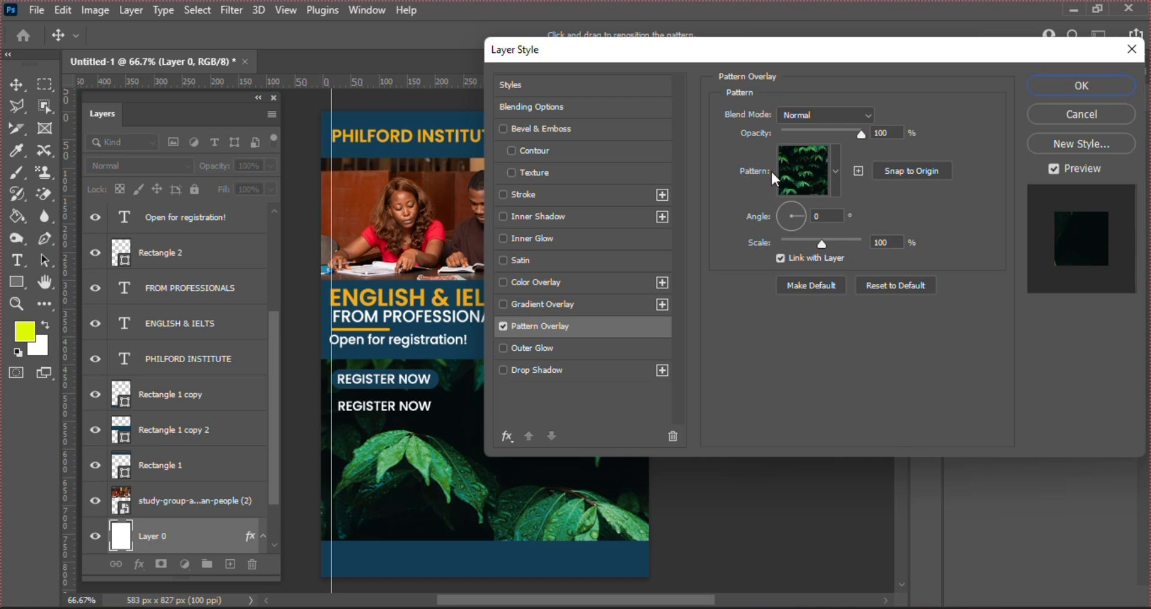
left_click(835, 172)
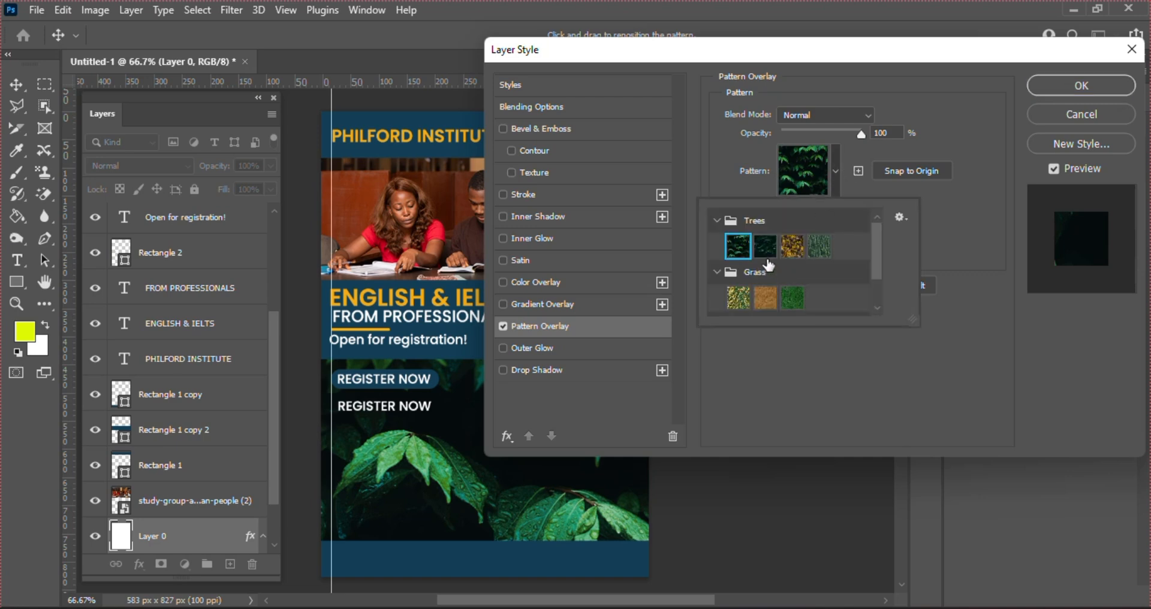
left_click(737, 305)
left_click(798, 352)
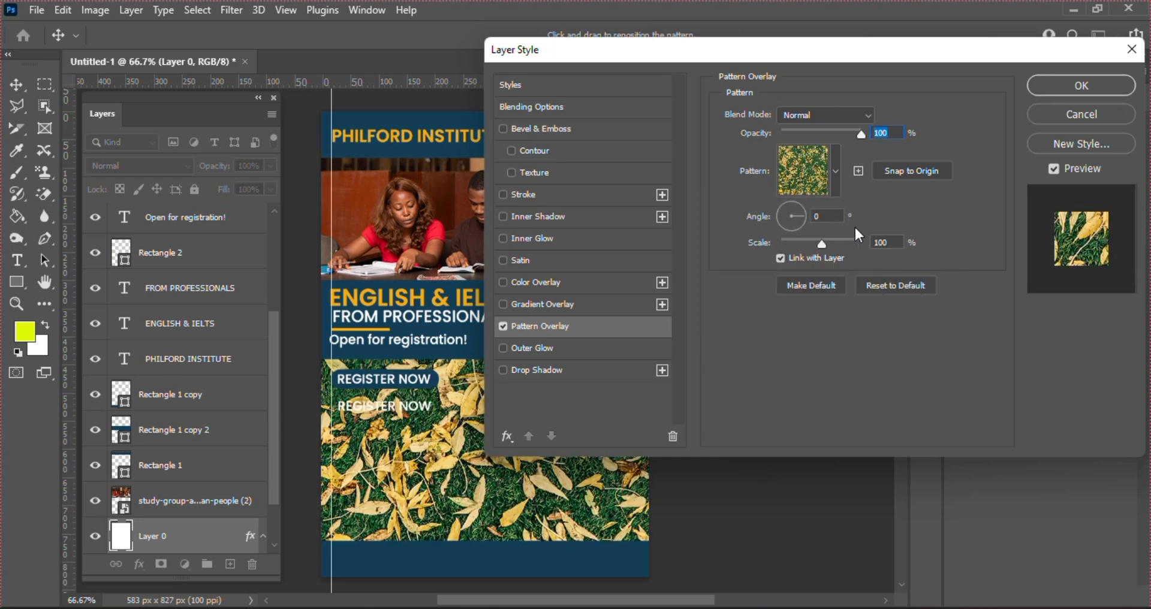
Set the pattern scale to 23%, then switch the Pattern Overlay off
left_click_drag(820, 242, 793, 243)
key("Down")
key("Down")
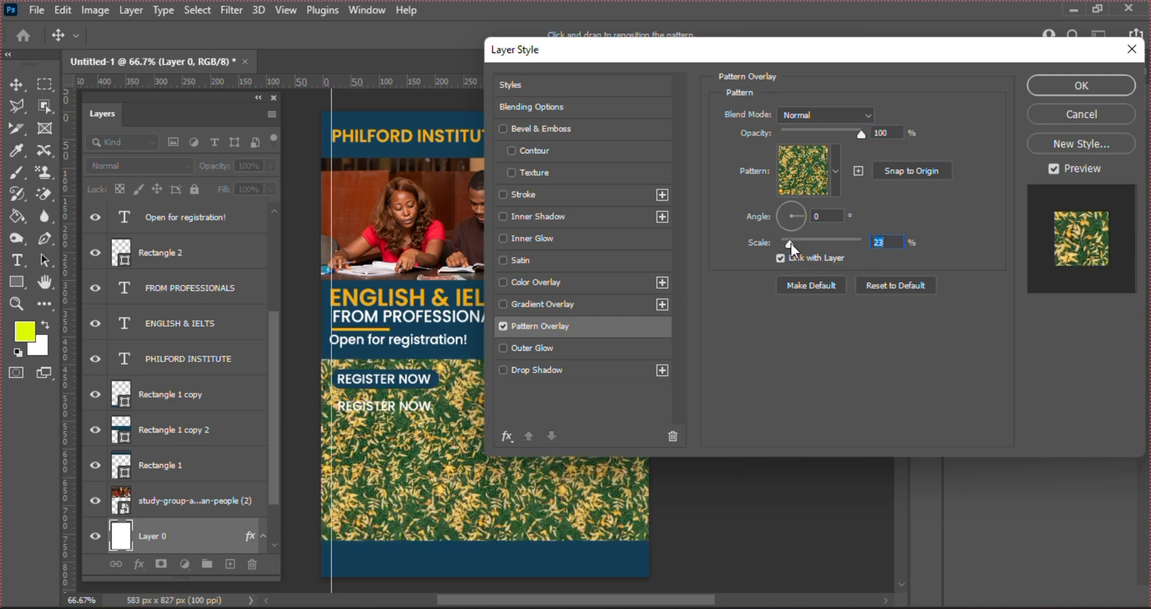
left_click(503, 326)
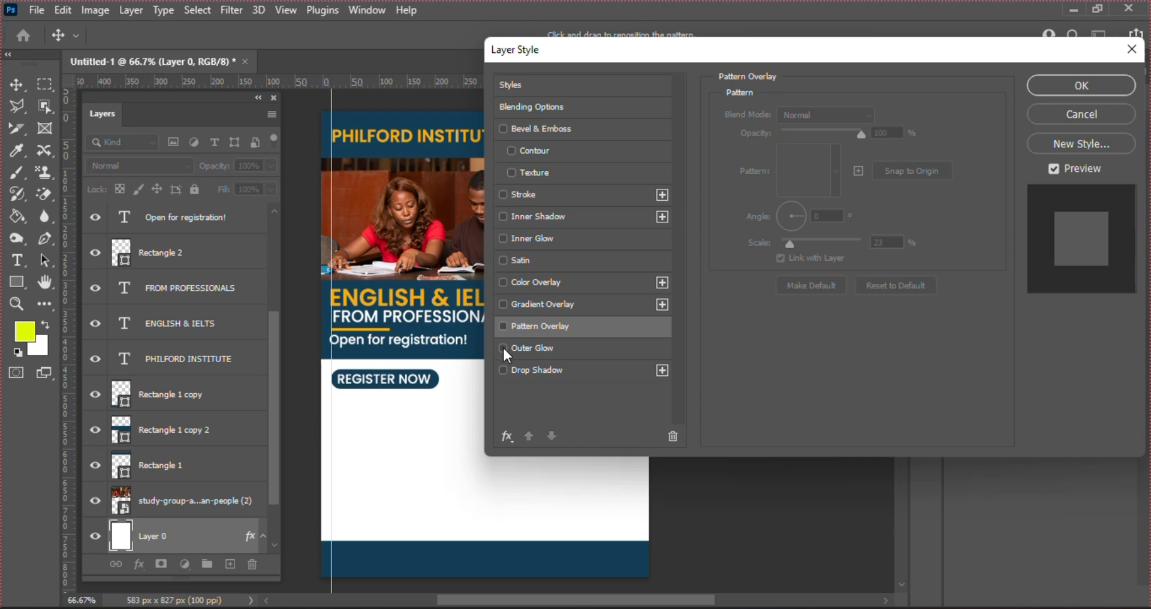
Try an Outer Glow on the background, then switch it off
left_click(503, 348)
left_click(529, 348)
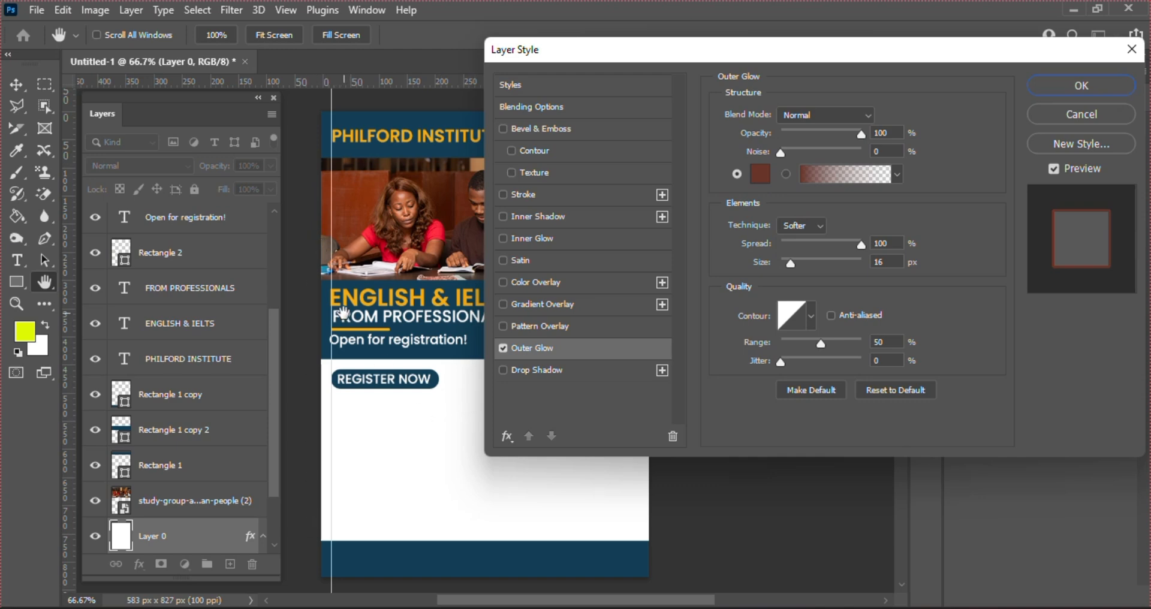
left_click(504, 348)
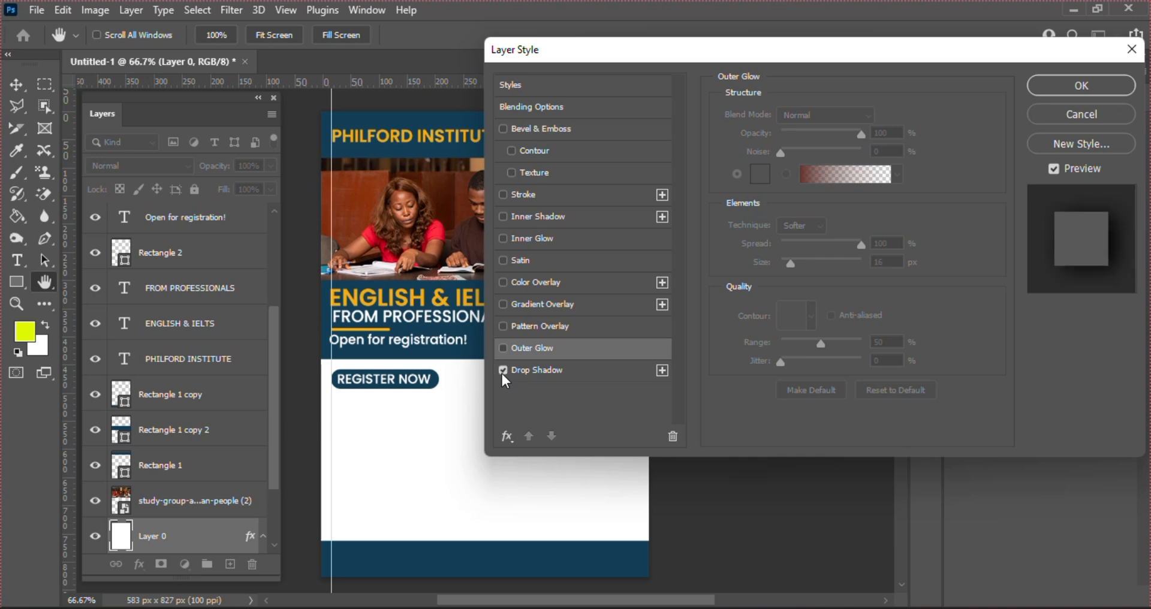
Enable a Drop Shadow and orange-yellow Color Overlay, and apply the styles
left_click(504, 371)
left_click(551, 369)
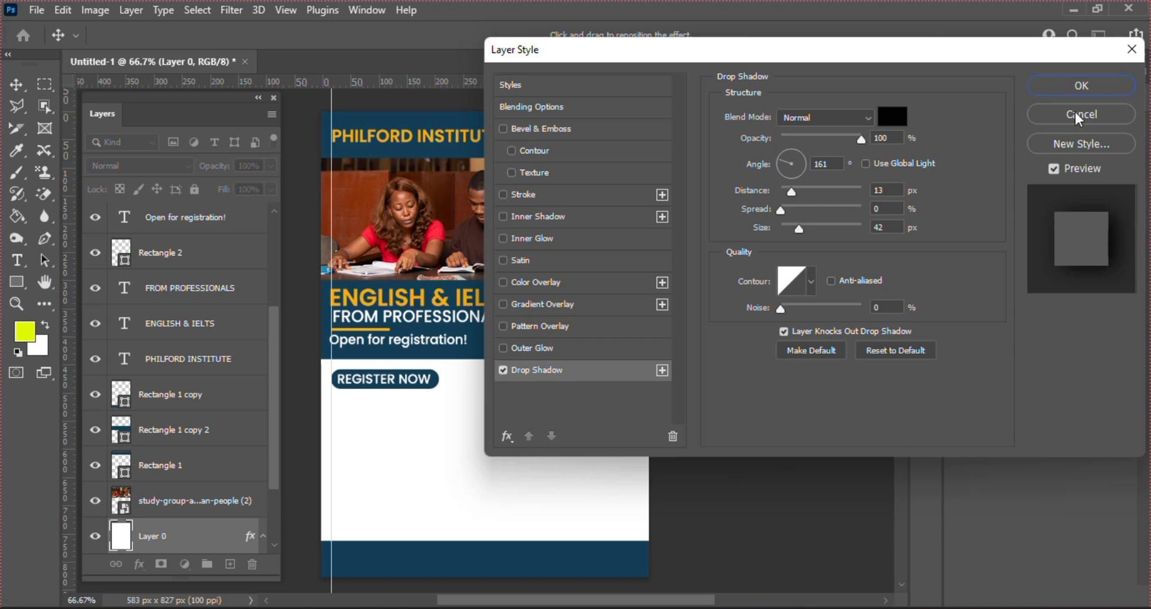
left_click(540, 280)
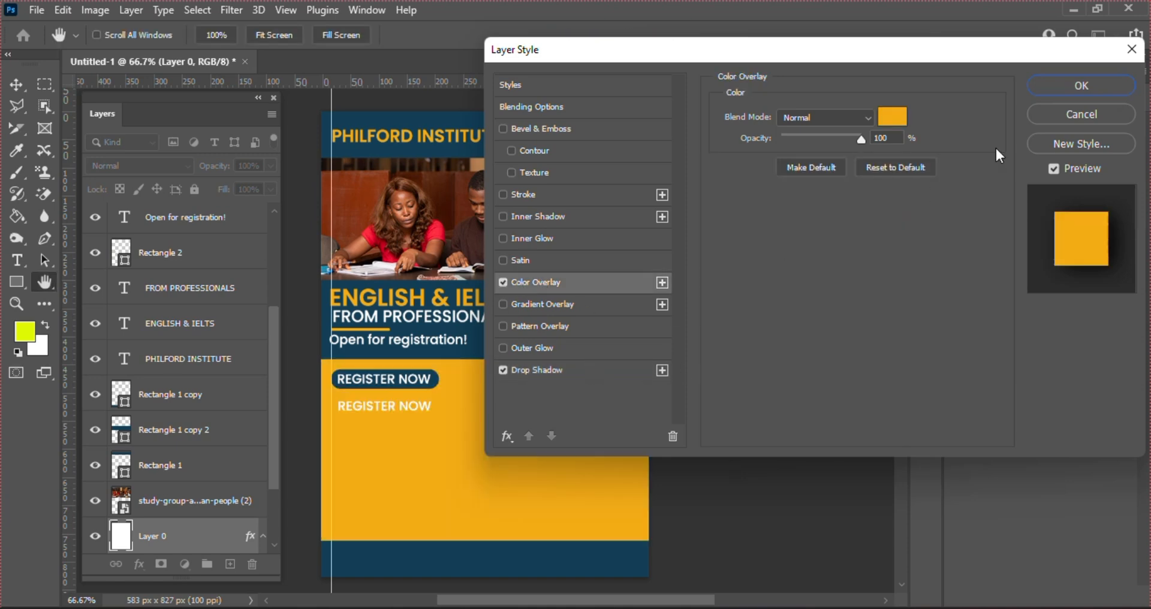
left_click(1059, 87)
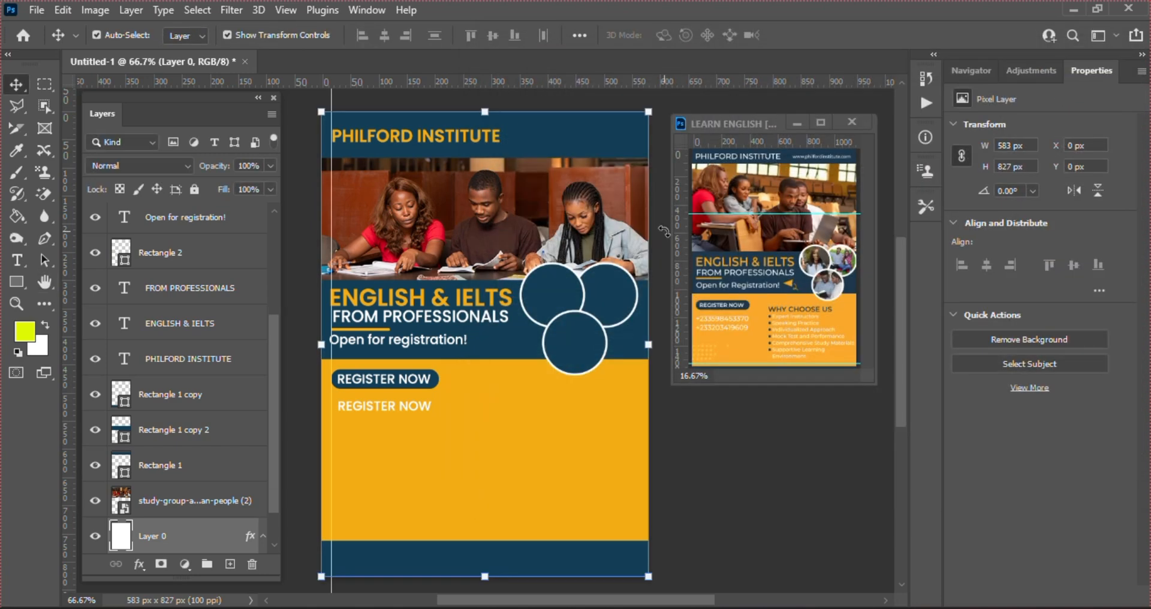
Select the middle navy band Rectangle 1 copy 2 and add a Drop Shadow effect
left_click(492, 354)
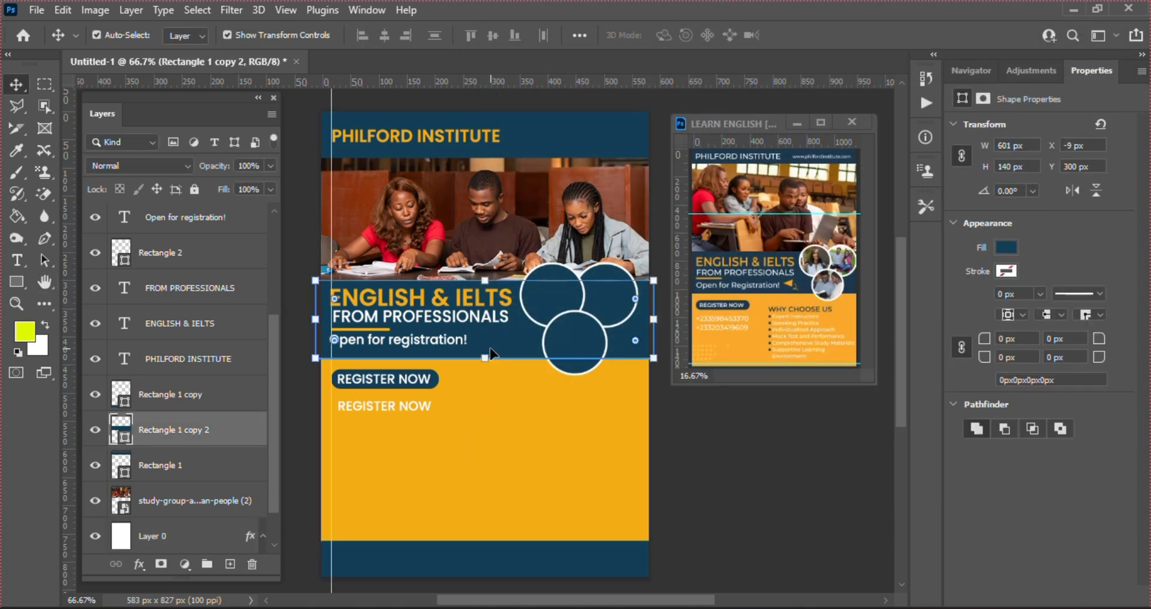
left_click(140, 564)
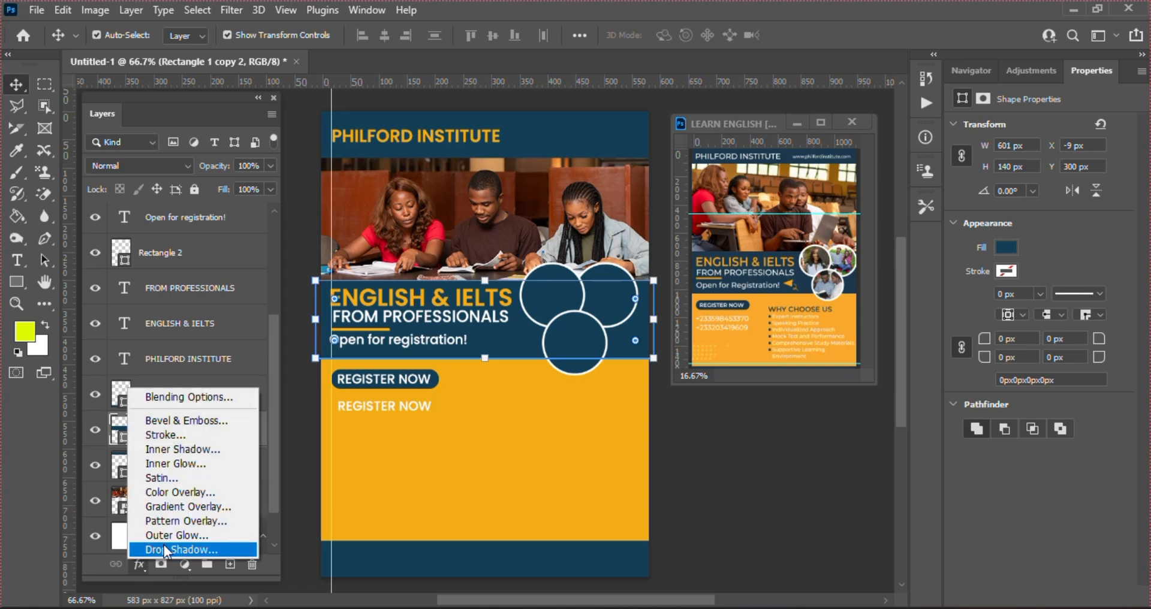
left_click(163, 550)
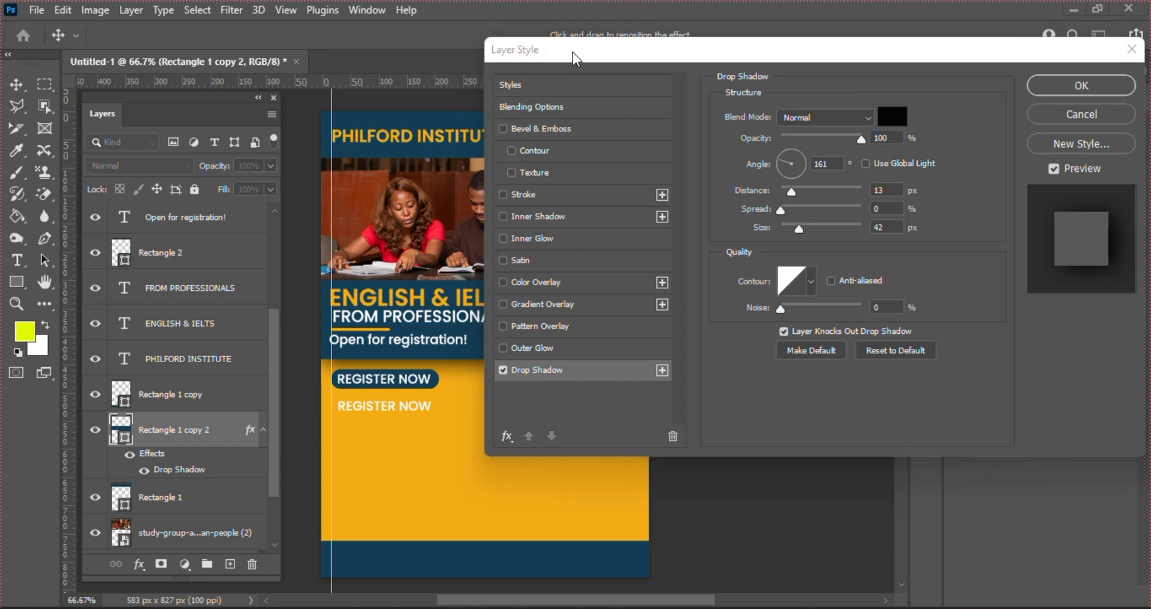
Adjust the band's drop shadow position, distance and opacity
left_click_drag(741, 59, 885, 58)
left_click(502, 326)
mouse_move(502, 327)
left_mouse_down()
mouse_move(504, 381)
mouse_move(481, 332)
left_mouse_up()
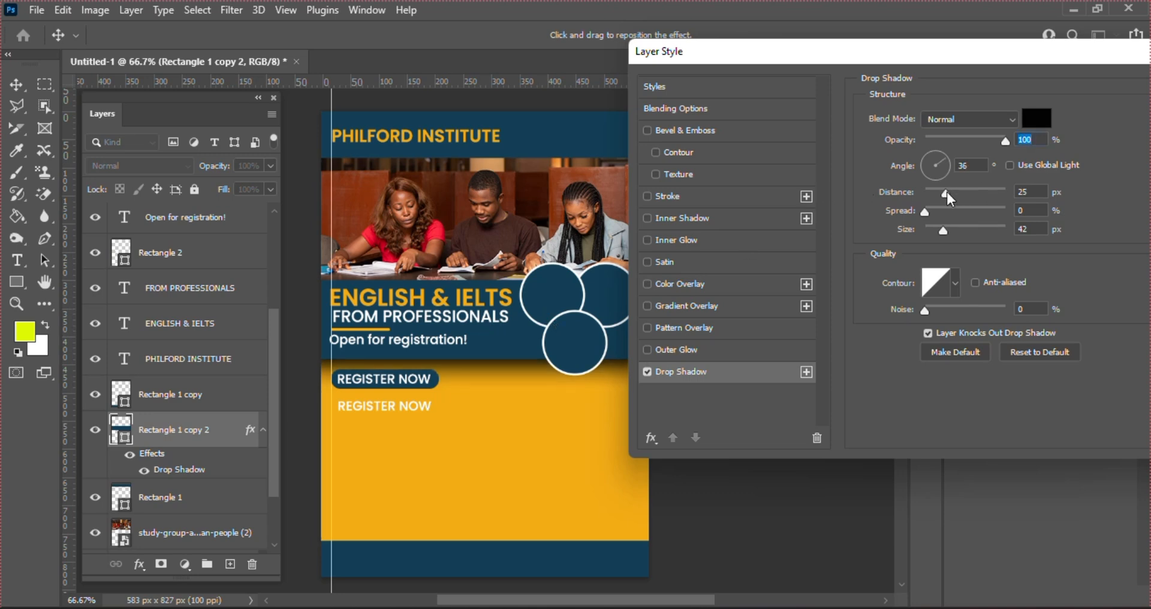
mouse_move(947, 192)
left_mouse_down()
mouse_move(922, 196)
mouse_move(948, 195)
mouse_move(948, 210)
mouse_move(963, 211)
mouse_move(930, 204)
mouse_move(940, 232)
mouse_move(930, 232)
mouse_move(954, 232)
mouse_move(932, 228)
mouse_move(940, 192)
left_mouse_up()
left_click_drag(964, 137, 984, 139)
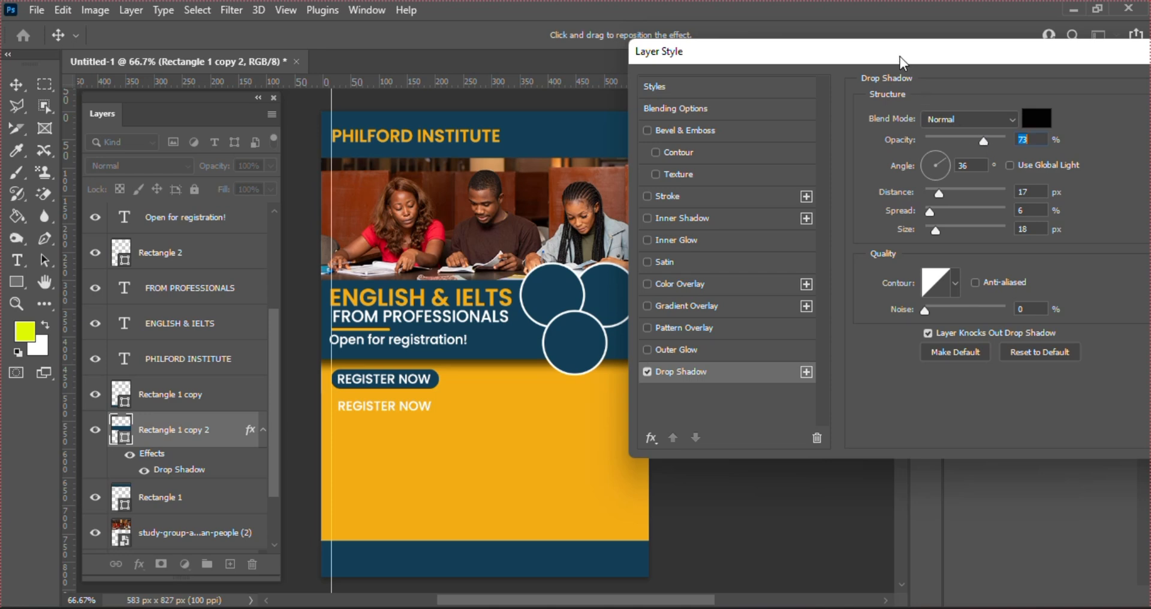
Trial a stroke and 56% shadow opacity, cancel the style, then edit the lower REGISTER NOW text
left_click_drag(901, 57, 766, 66)
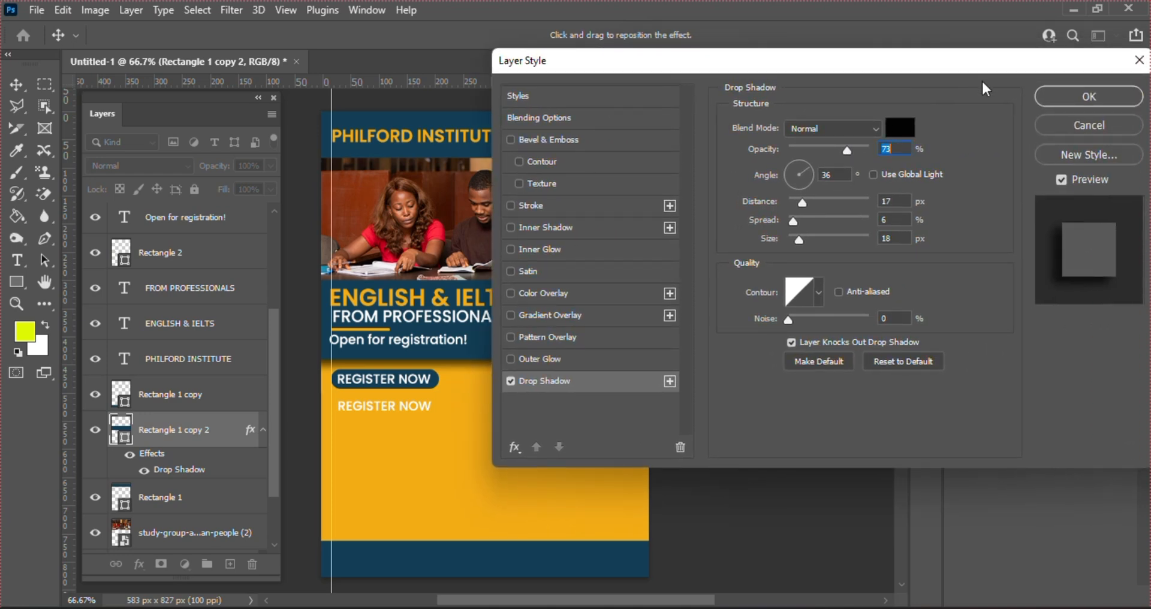
left_click(520, 203)
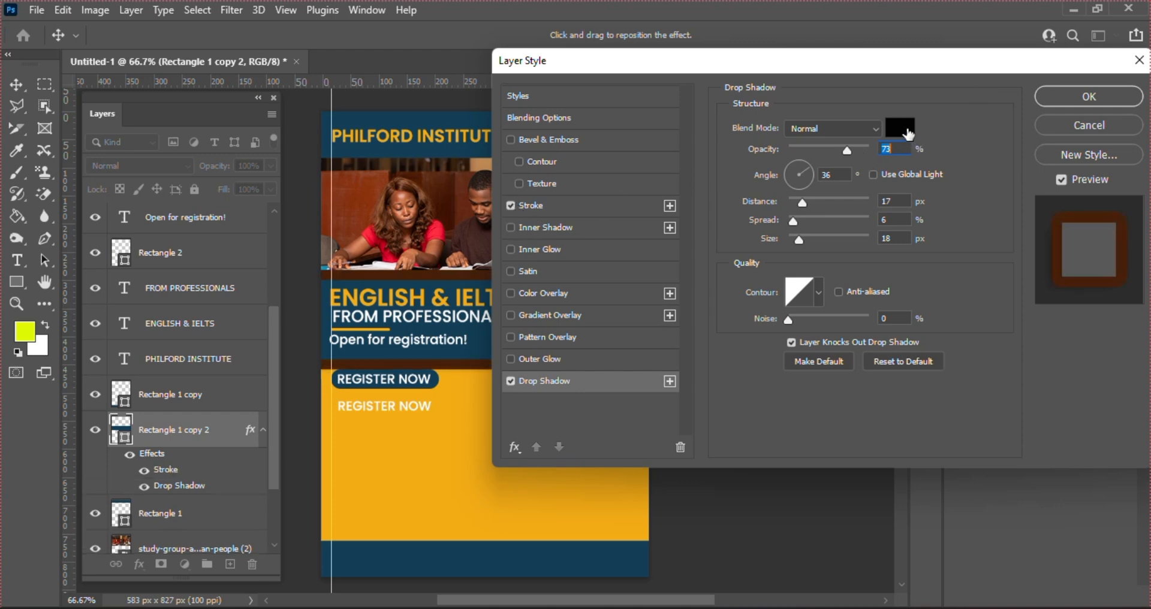
left_click_drag(847, 150, 870, 148)
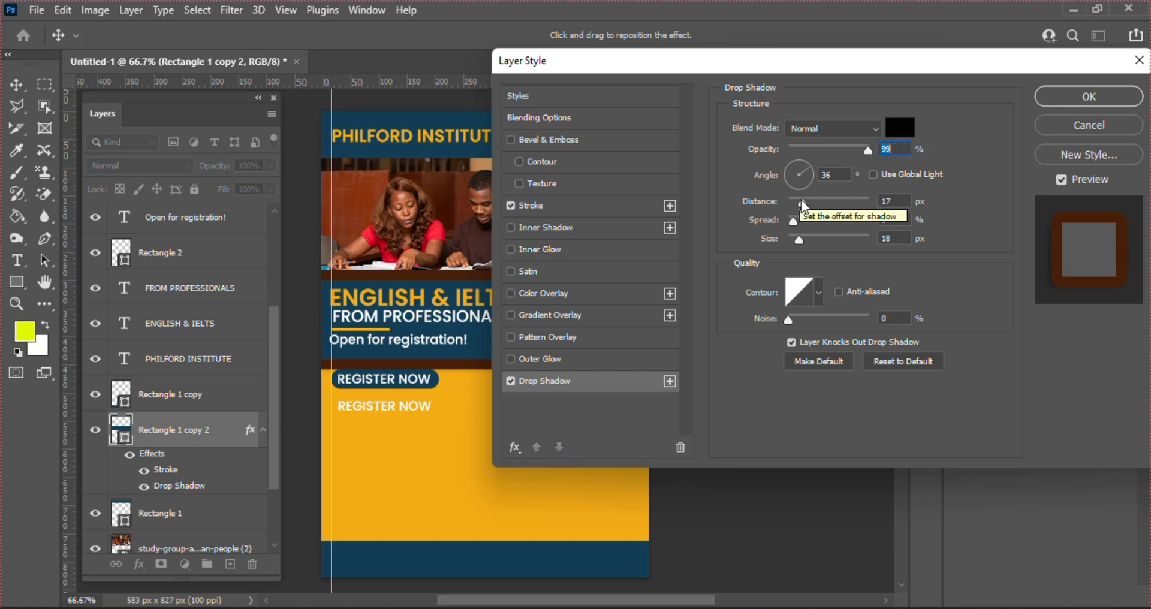
left_click_drag(803, 202, 833, 205)
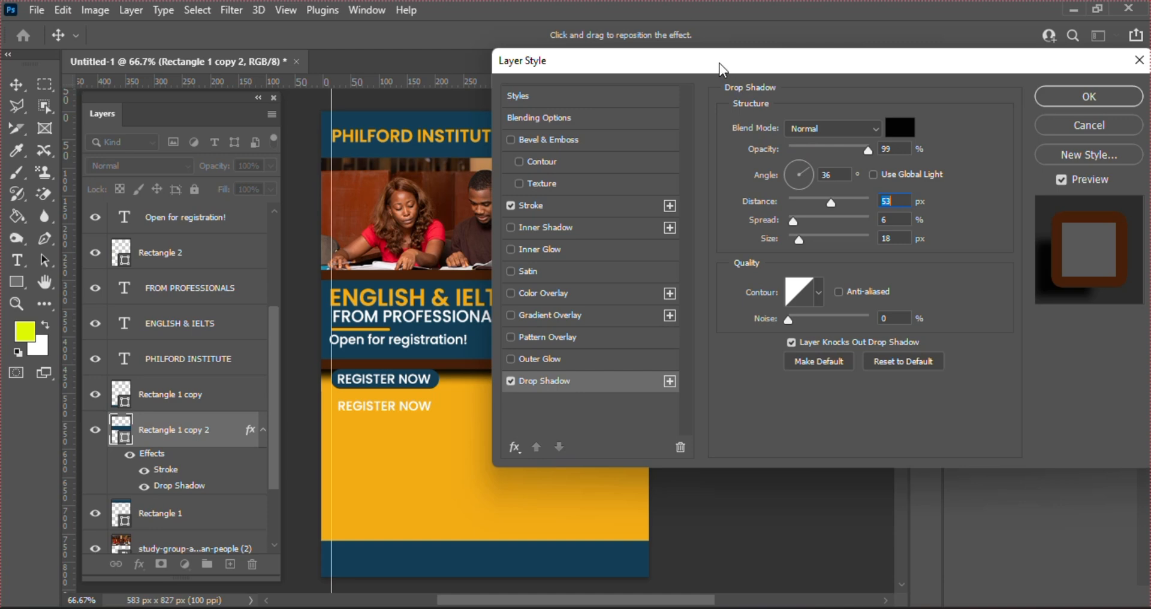
left_click(1073, 120)
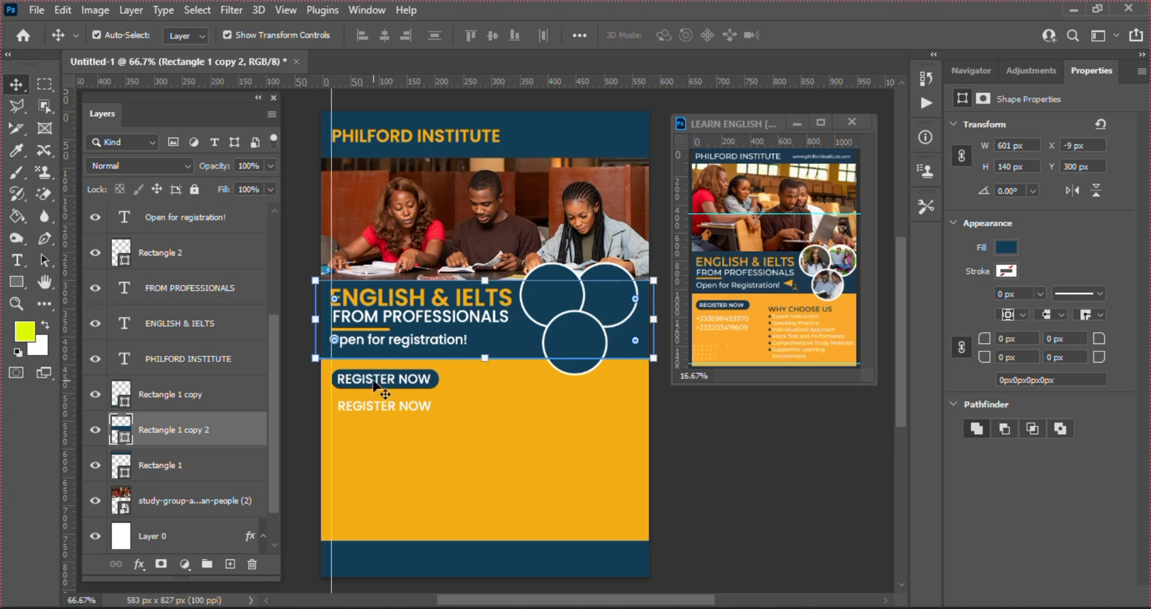
left_click(393, 409)
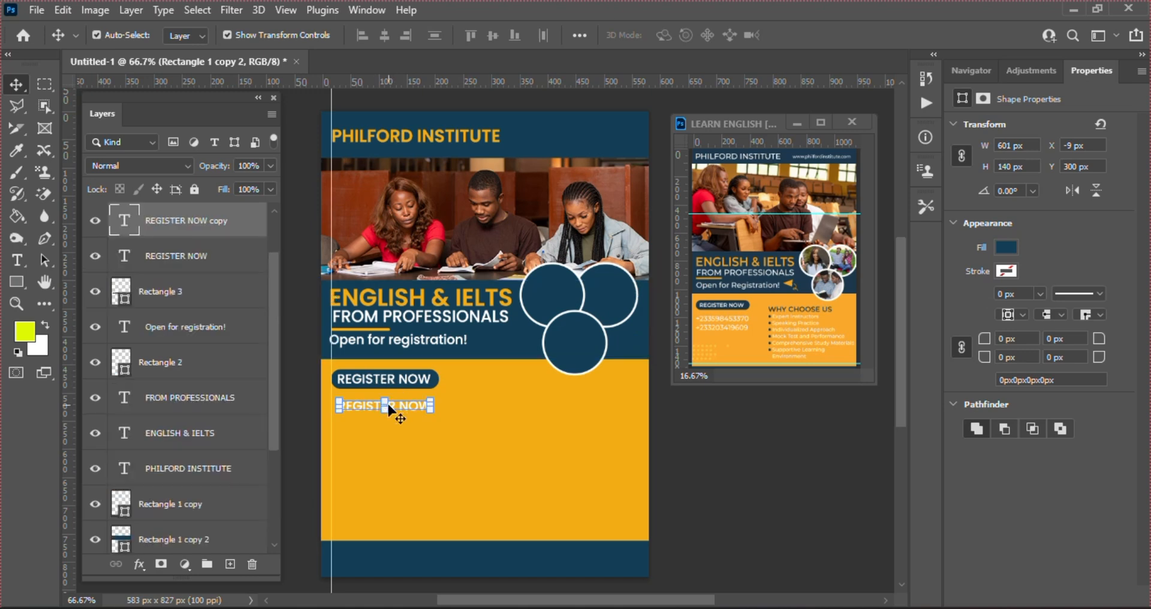
double_click(123, 221)
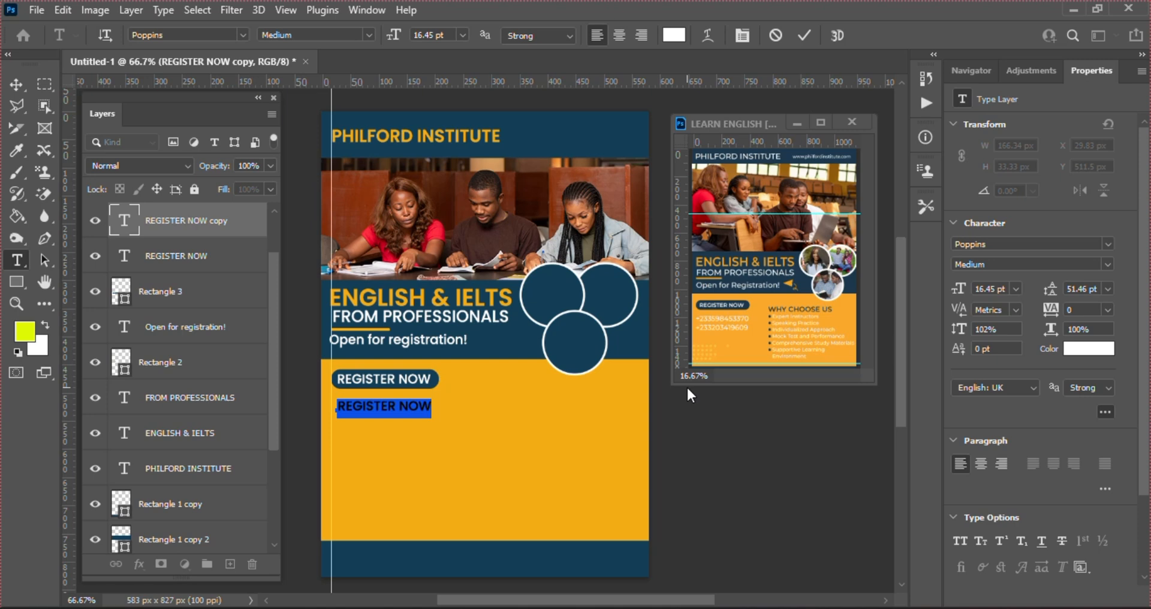
Replace the copied REGISTER NOW text with the two phone numbers and commit it
key("BackSpace")
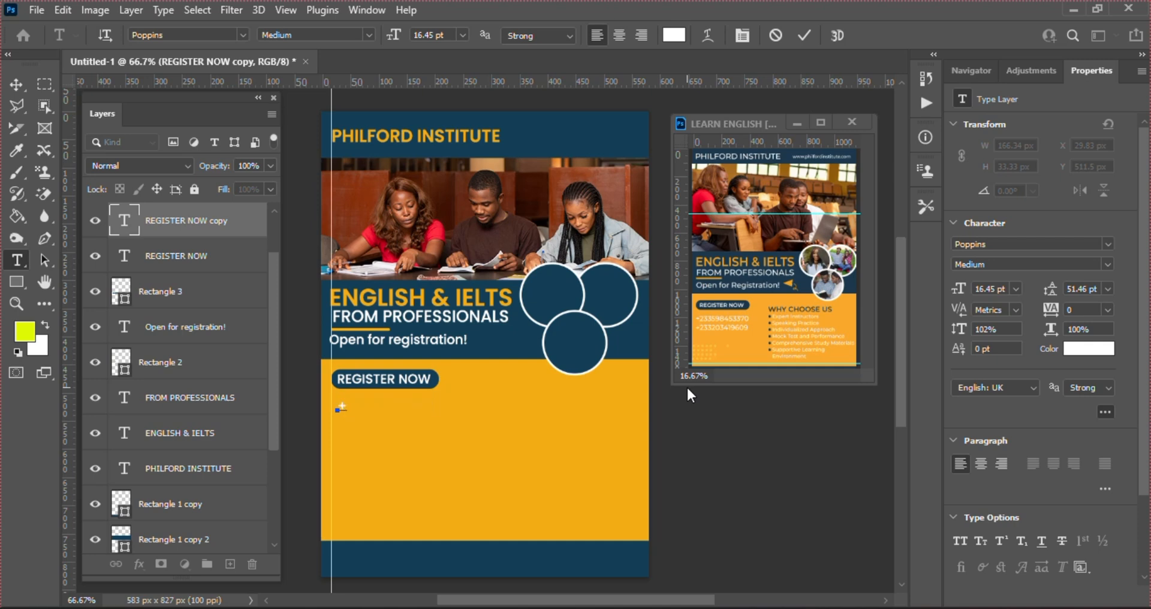
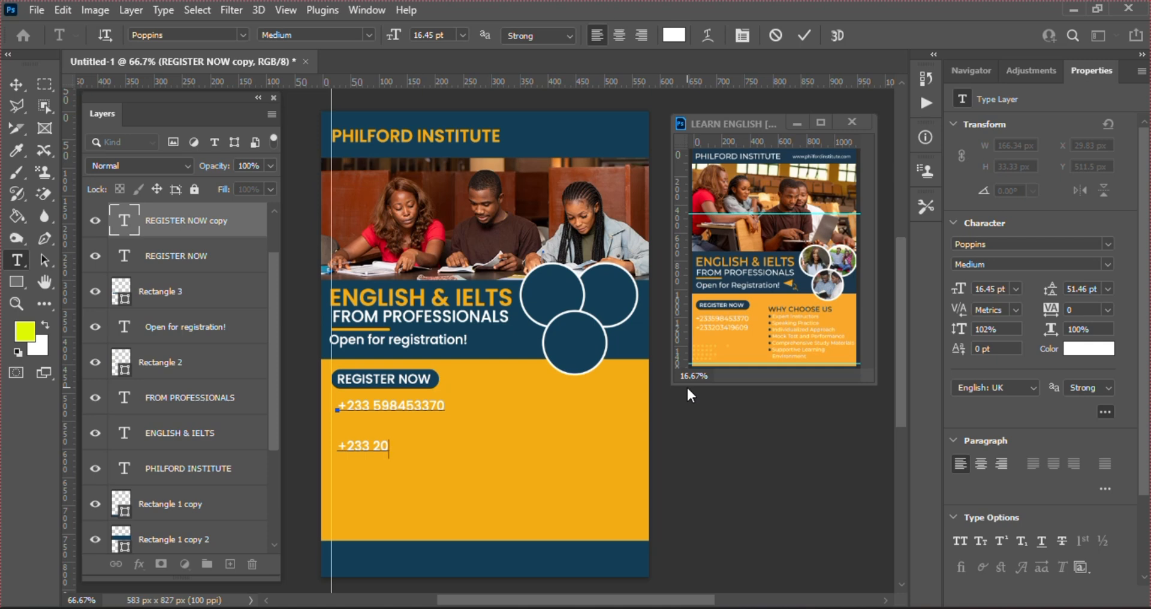
left_click(804, 32)
Set the phone-number text's leading to 18 pt and select its layer
key("v")
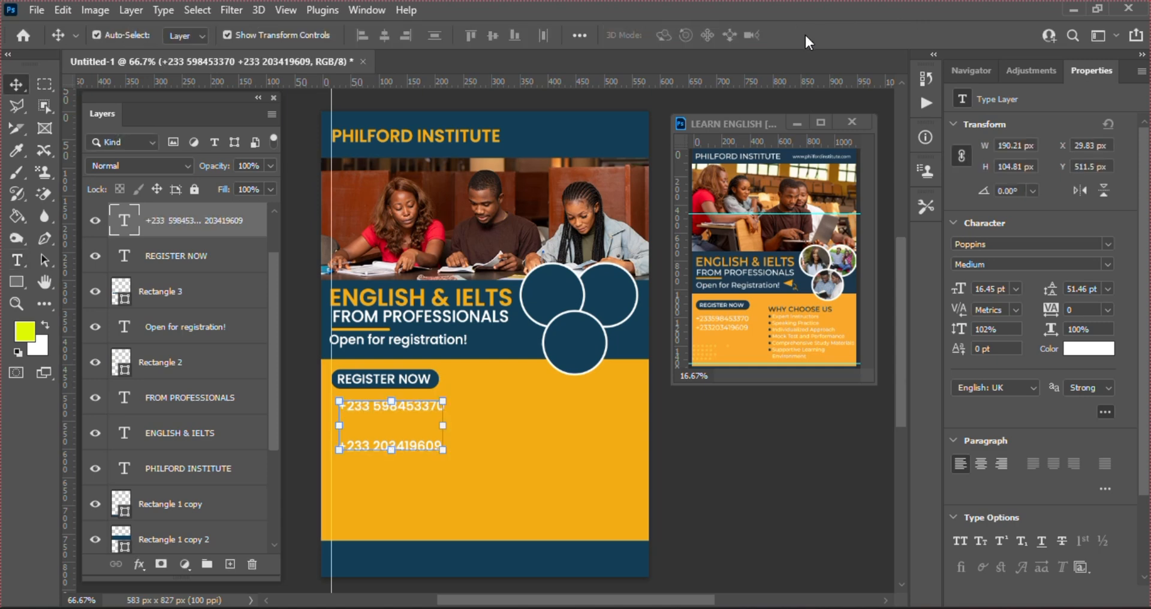
left_click(1109, 289)
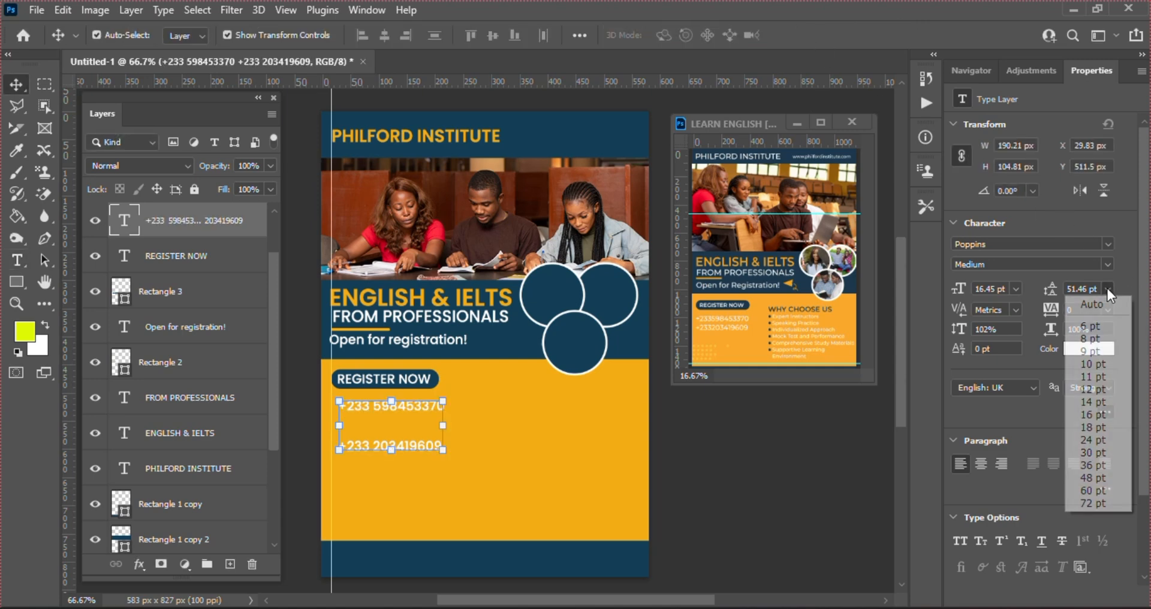
left_click(1091, 427)
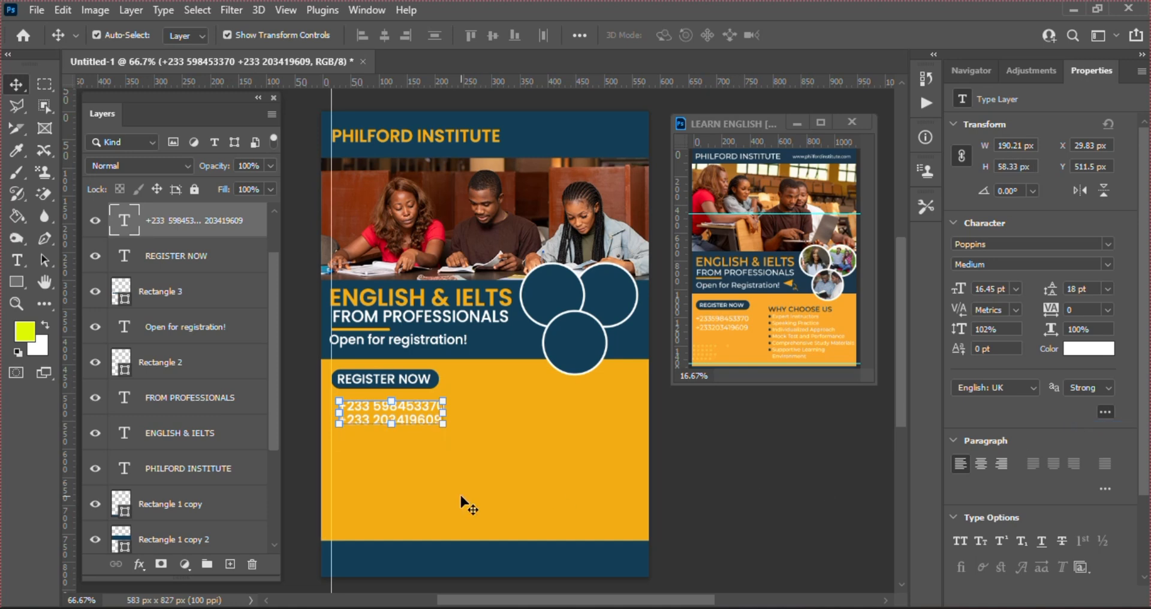
left_click(433, 437)
left_click(415, 416)
Duplicate the phone text to the right, retyped as WHY CHOOSE US in the flyer's dark blue
left_click_drag(418, 408, 569, 400)
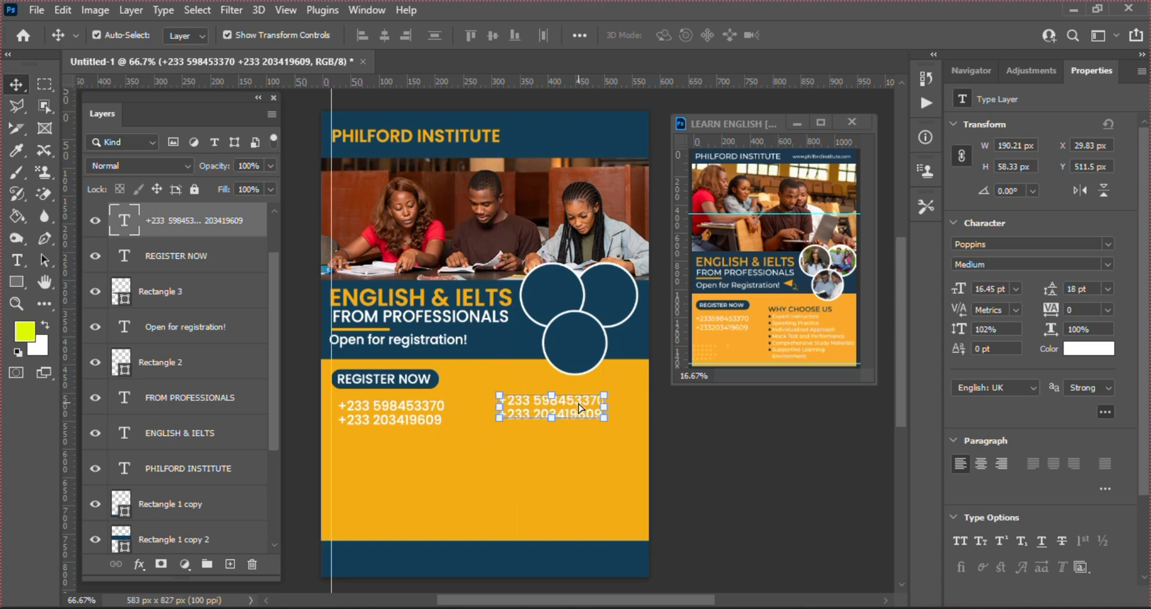
double_click(122, 220)
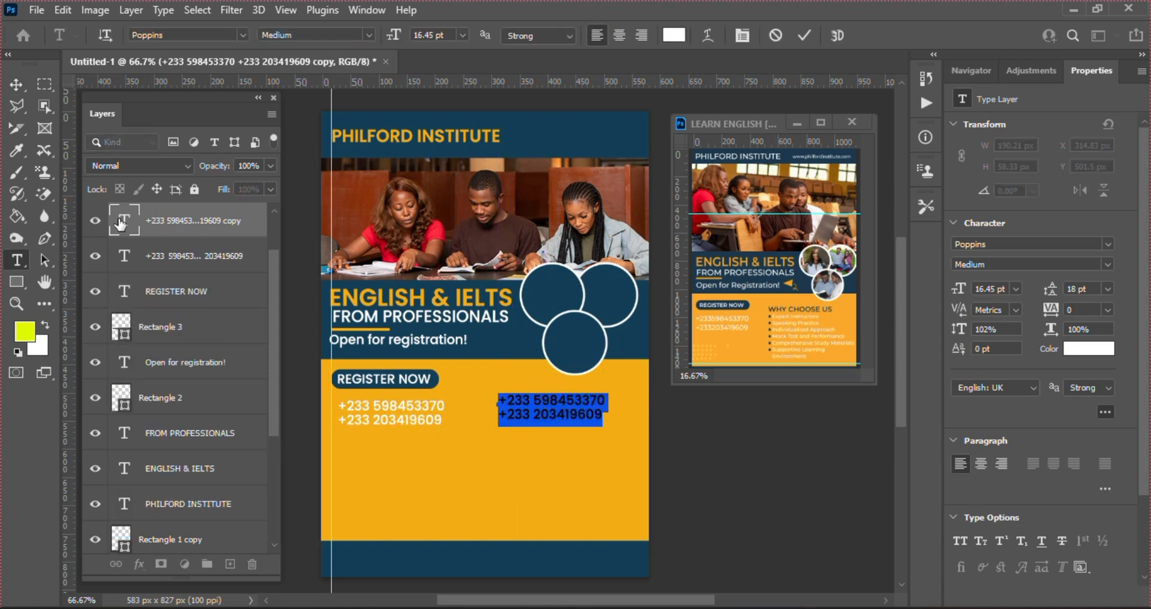
type("WHY CHO")
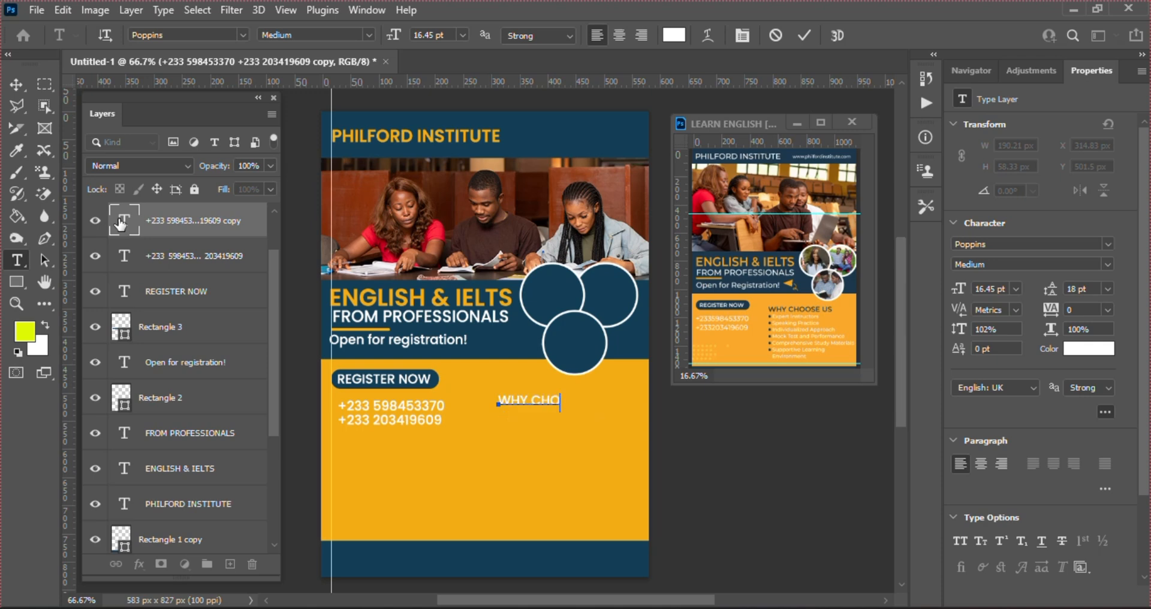
type("OSE US")
left_click(804, 35)
key("v")
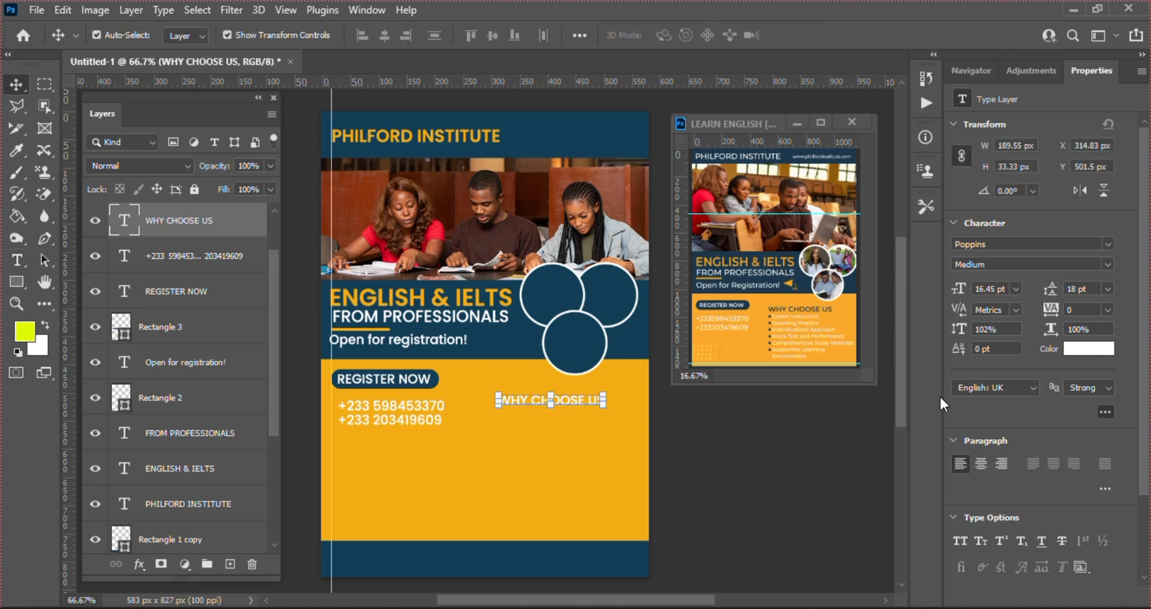
left_click(1101, 349)
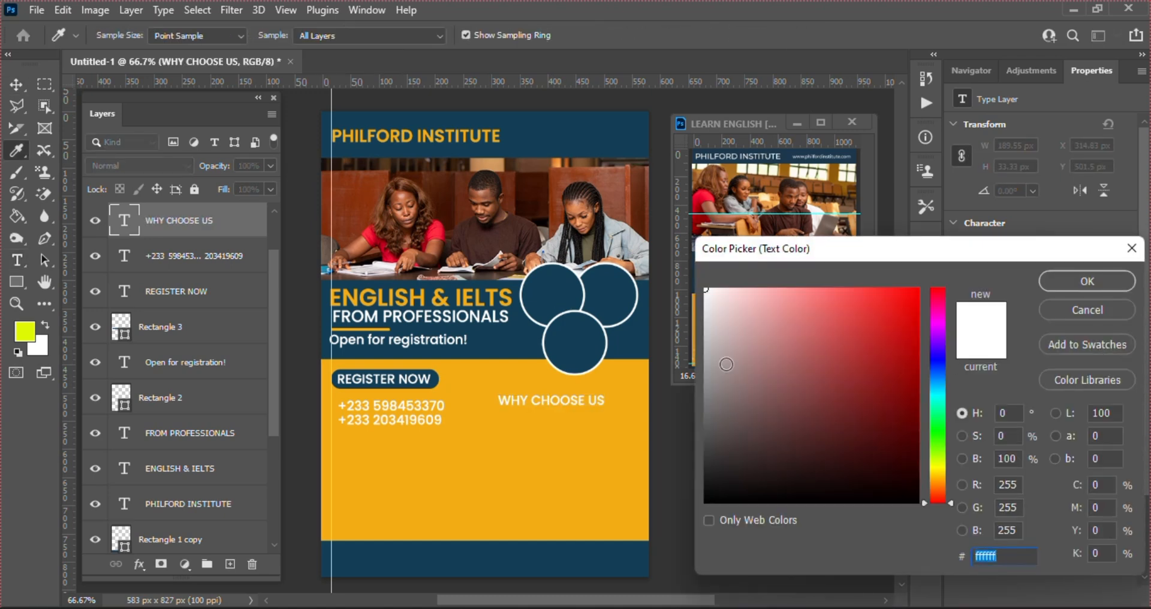
left_click(623, 336)
key("Return")
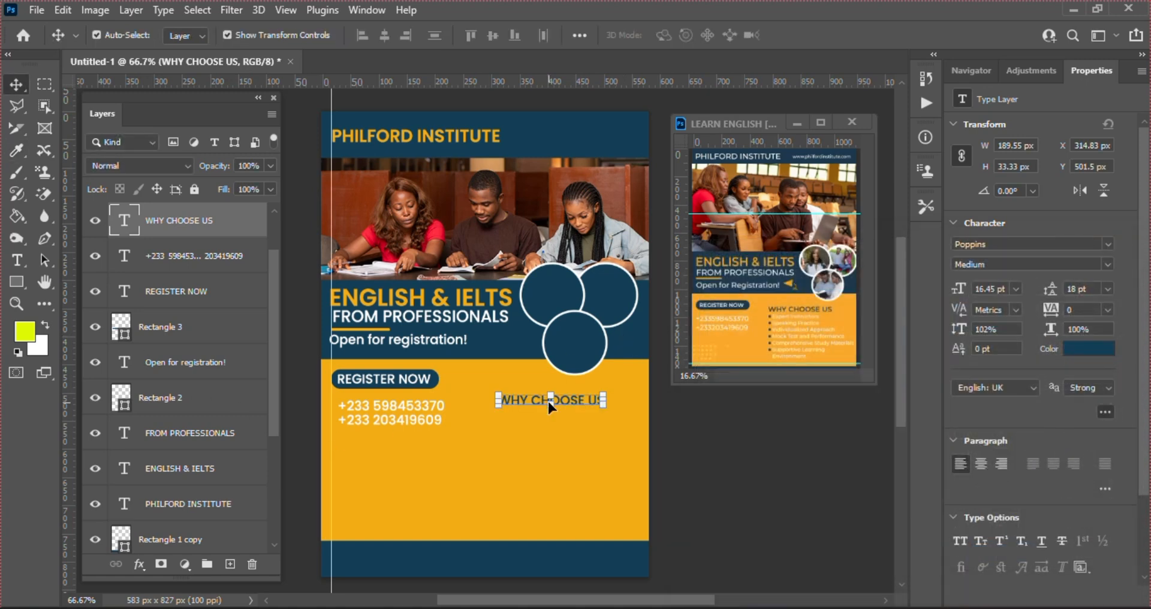
Alt-drag a copy of the heading just below it and nudge it right
left_click_drag(521, 399, 522, 415)
key("Right")
key("Right")
key("Right")
key("Right")
key("Right")
key("Right")
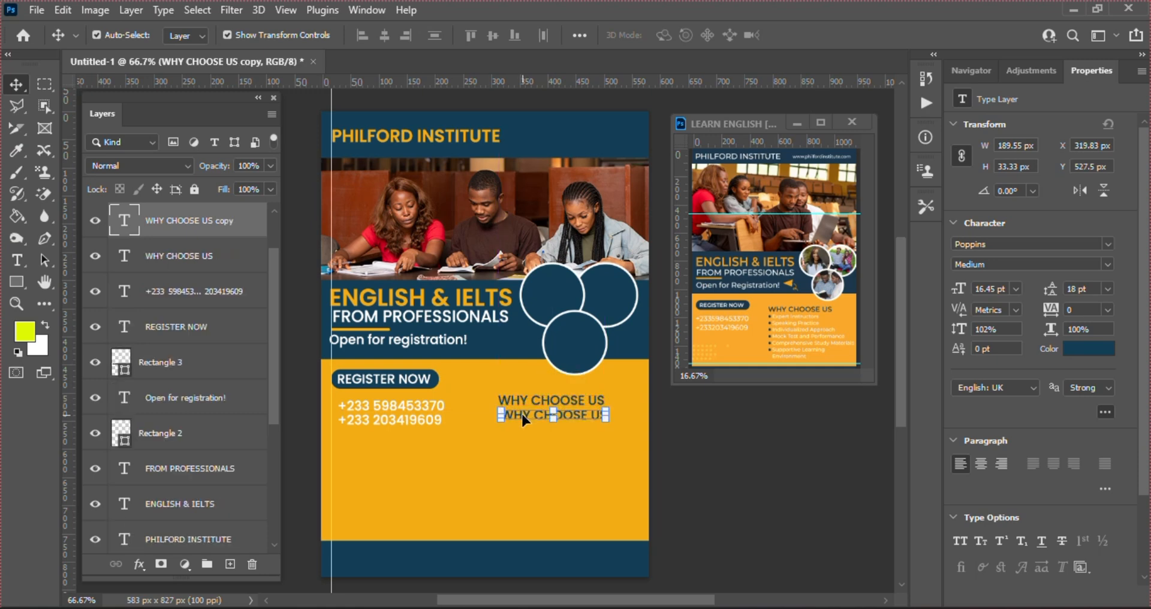
key("Right")
key("Right")
key("Right")
key("Right")
key("Right")
key("Right")
key("Right")
key("Right")
key("Right")
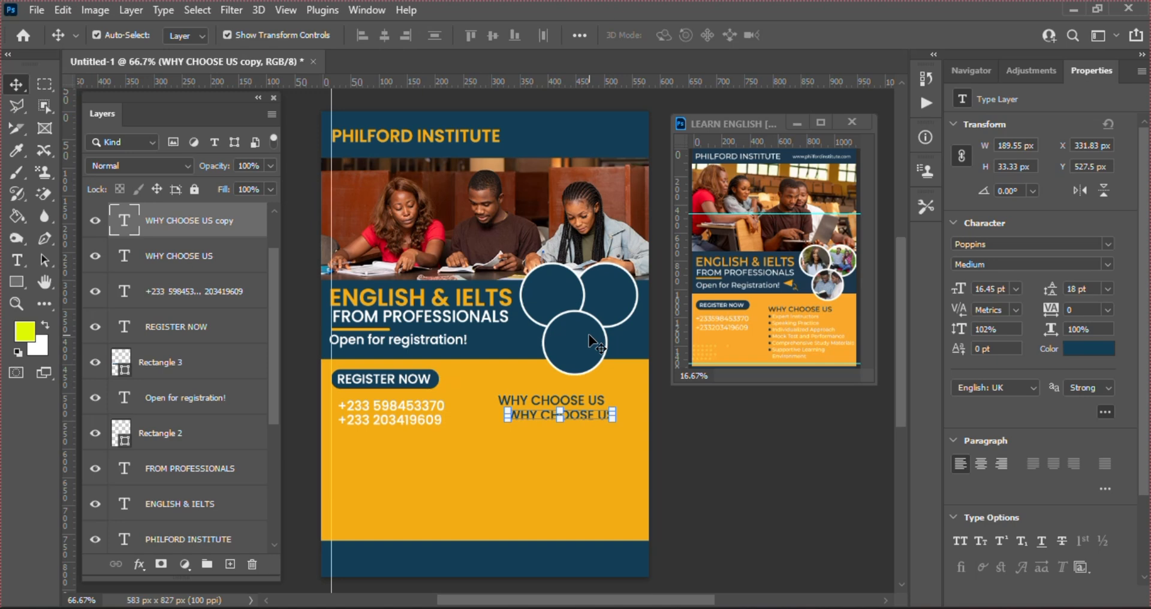
Paste the benefits list over the copied heading and delete bullets before Speaking Practice and Individualized Approach
double_click(122, 220)
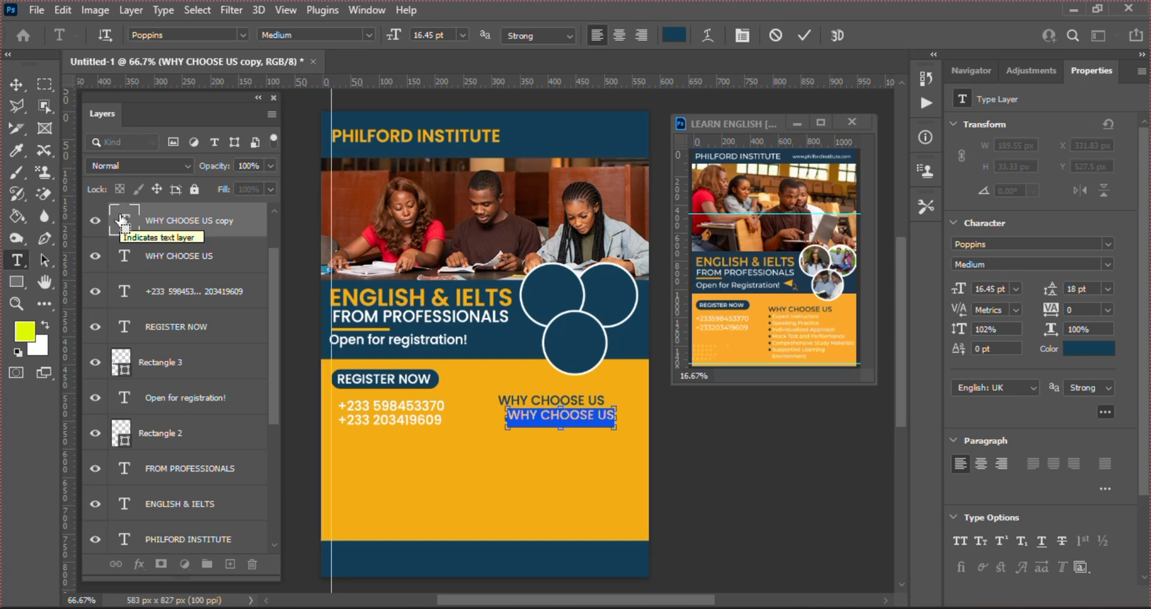
type("Expert Instructors Speaking Practice Individualized Approach Mock Test and Performance Comprehensive Study Materials Supportive Learning Environment")
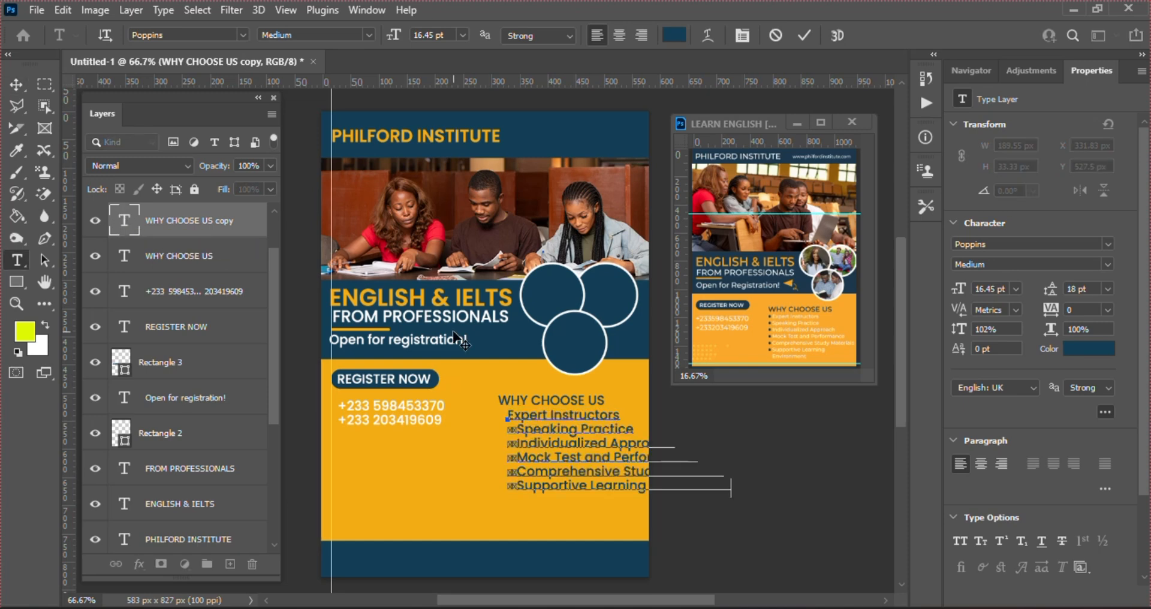
left_click(518, 431)
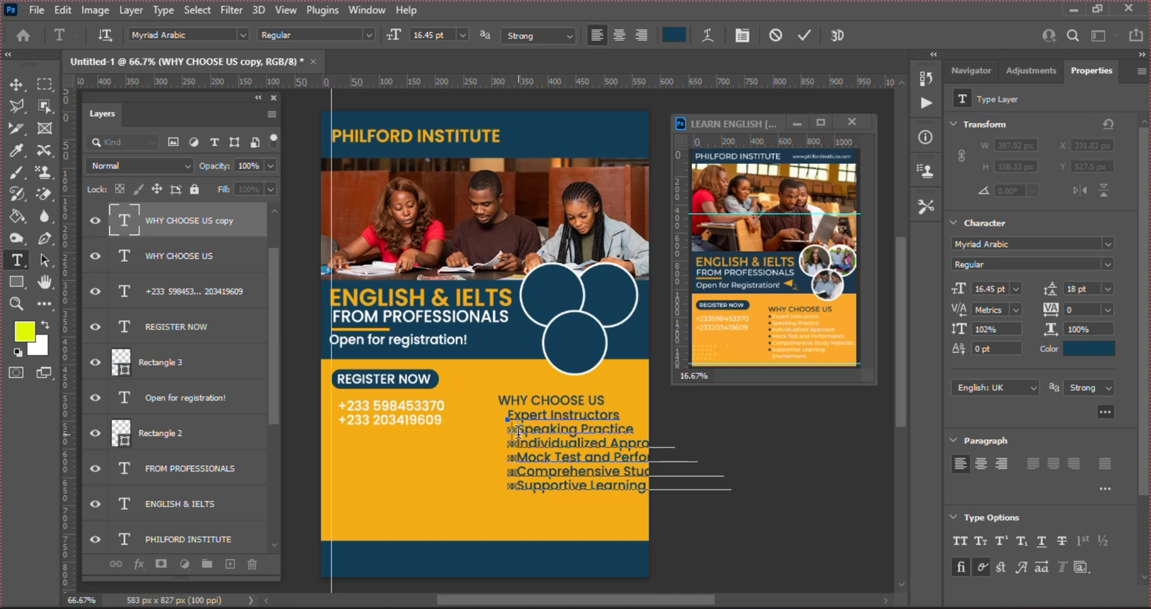
key("BackSpace")
key("BackSpace")
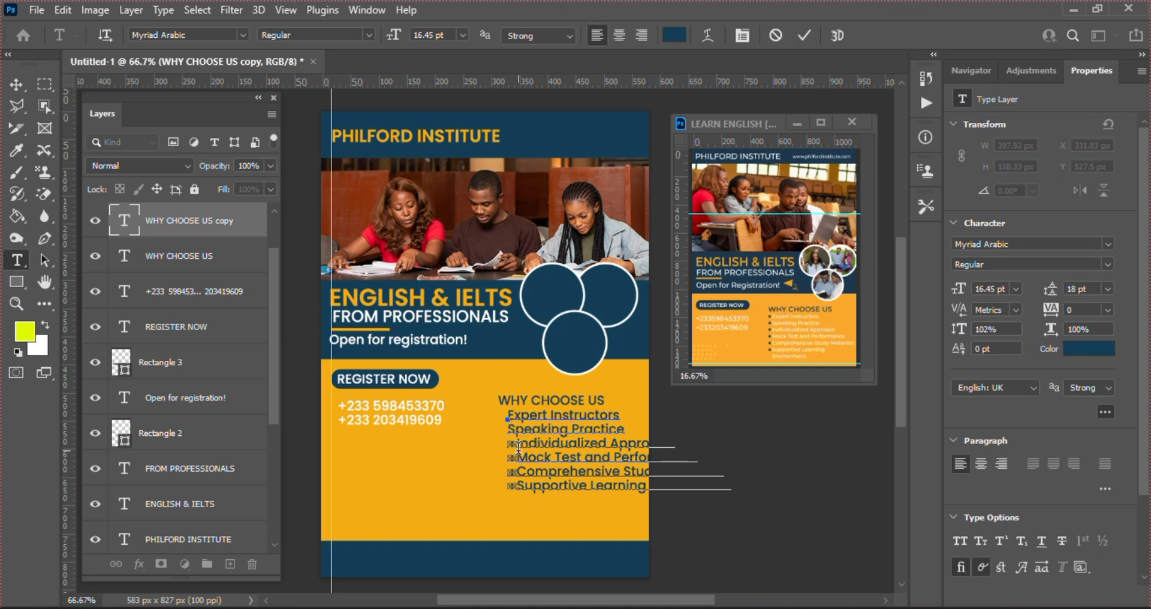
key("Down")
key("Delete")
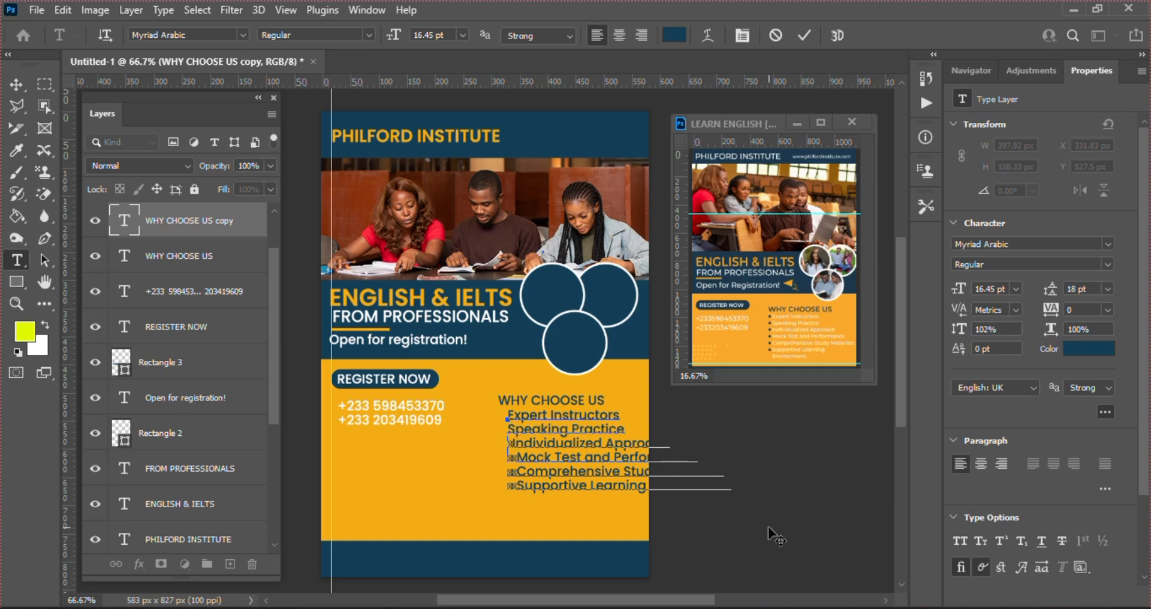
key("Delete")
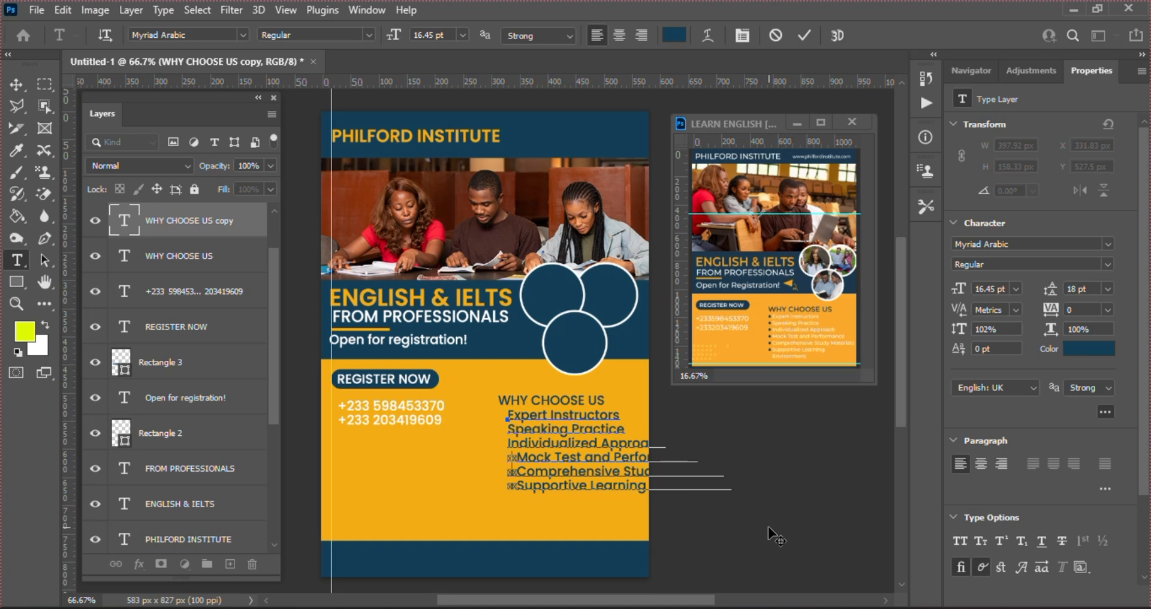
Delete the bullets before Mock Test, Comprehensive Study and Supportive Learning, then commit the list
key("Down")
key("Delete")
key("Delete")
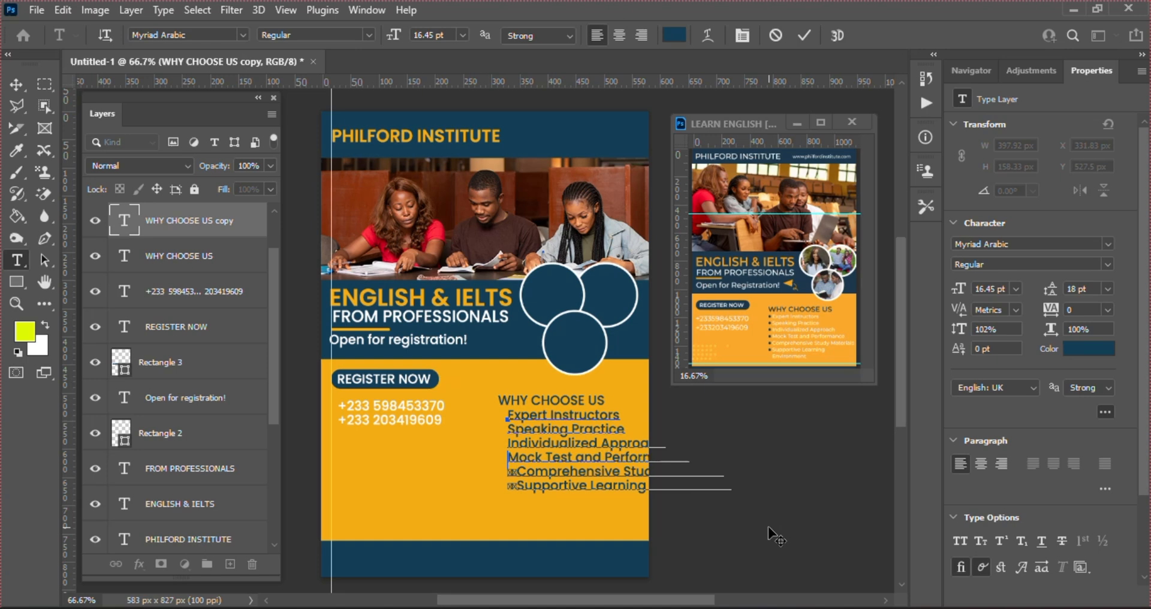
key("Delete")
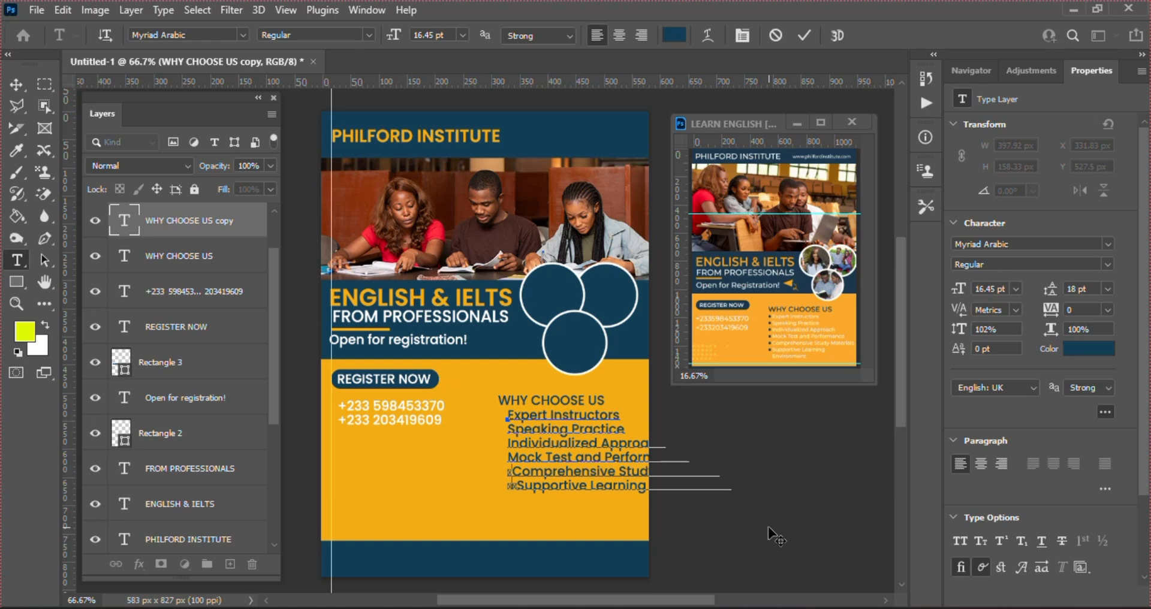
key("Delete")
key("Down")
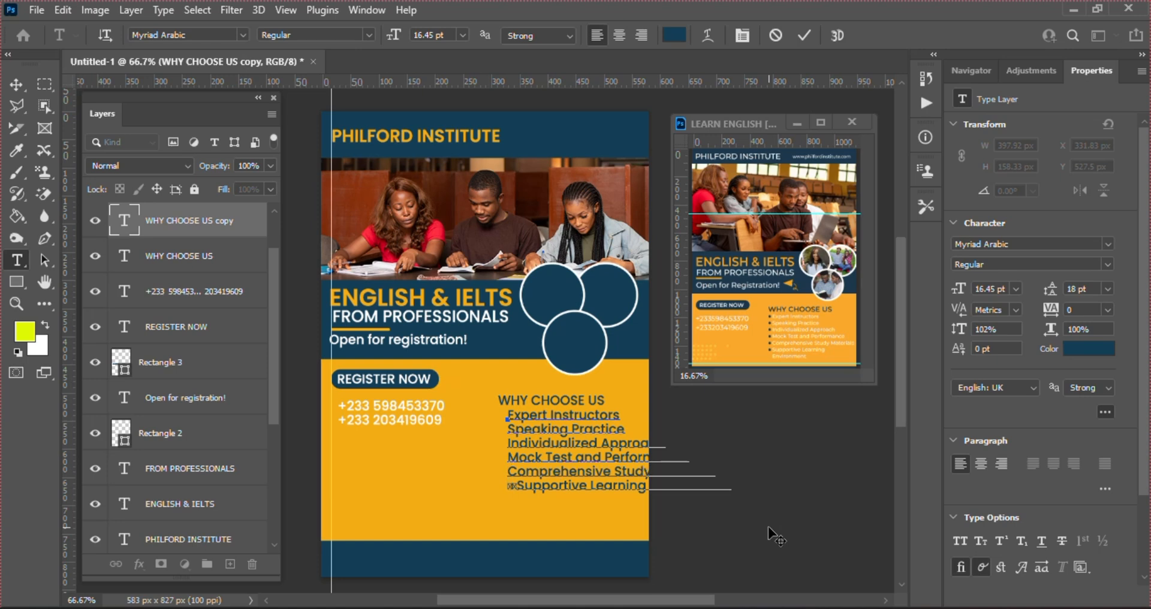
key("Delete")
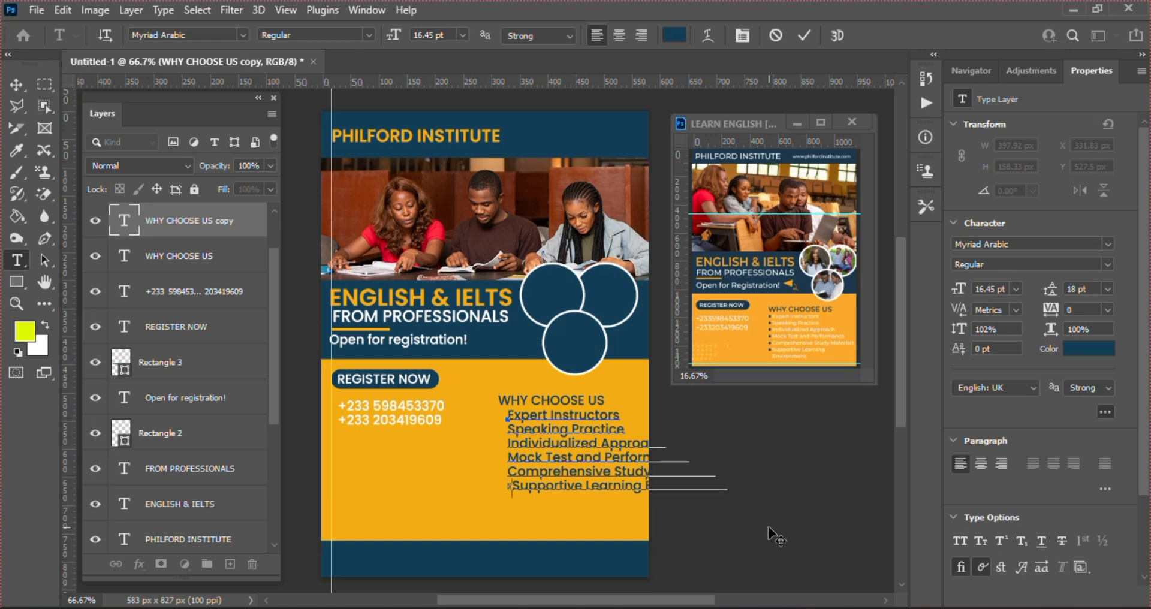
key("Delete")
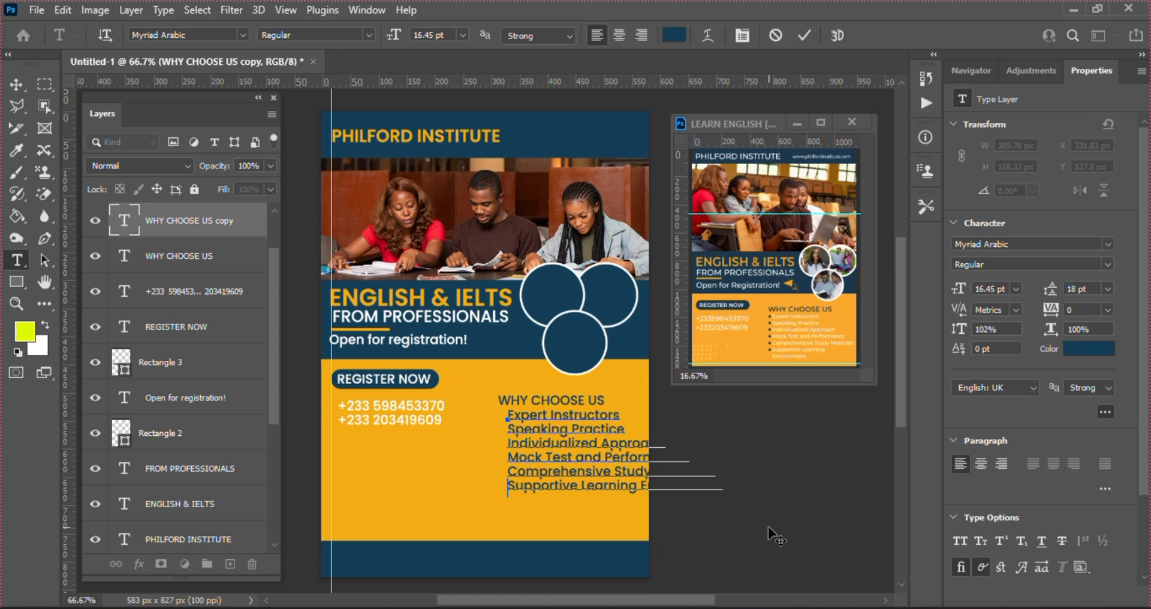
left_click(804, 34)
Shrink the benefits list to fit the space beside the phone numbers
key("v")
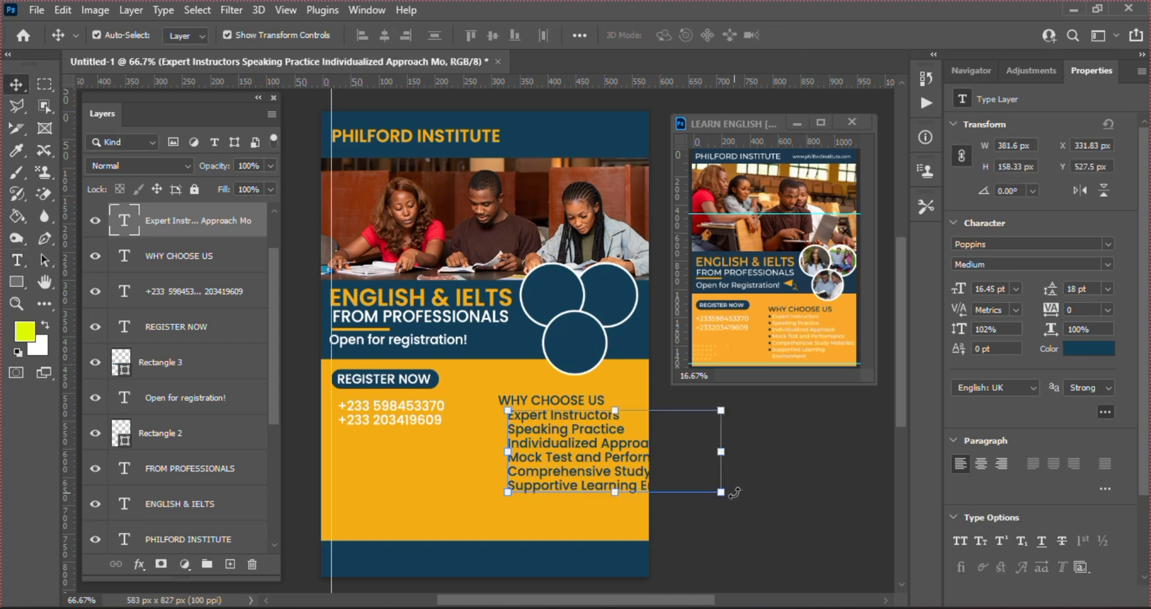
left_click_drag(723, 492, 636, 479)
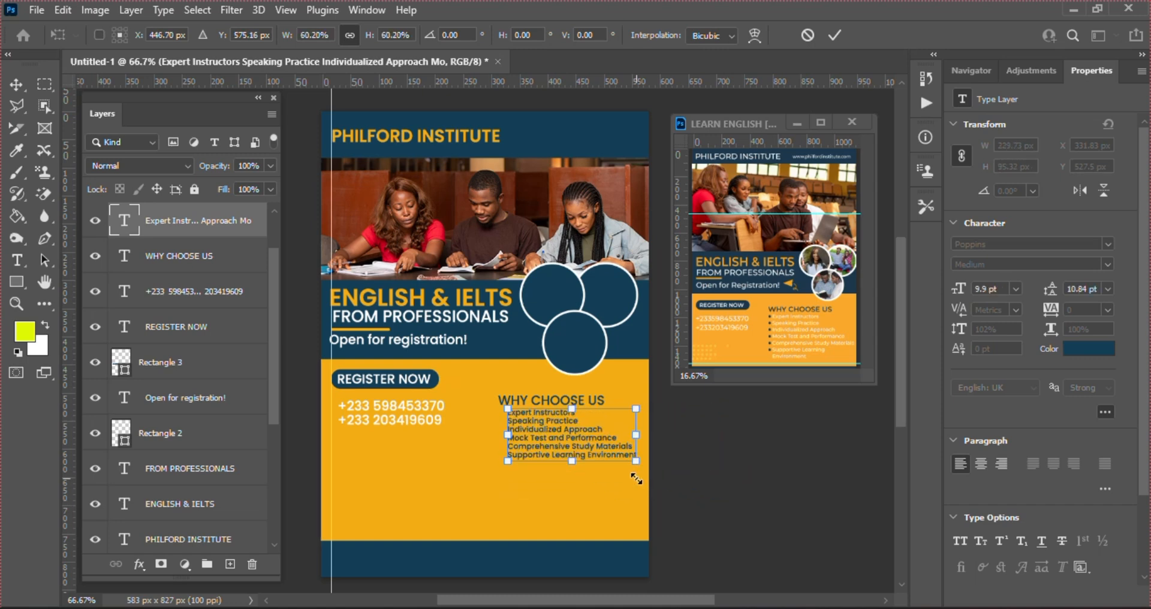
key("Return")
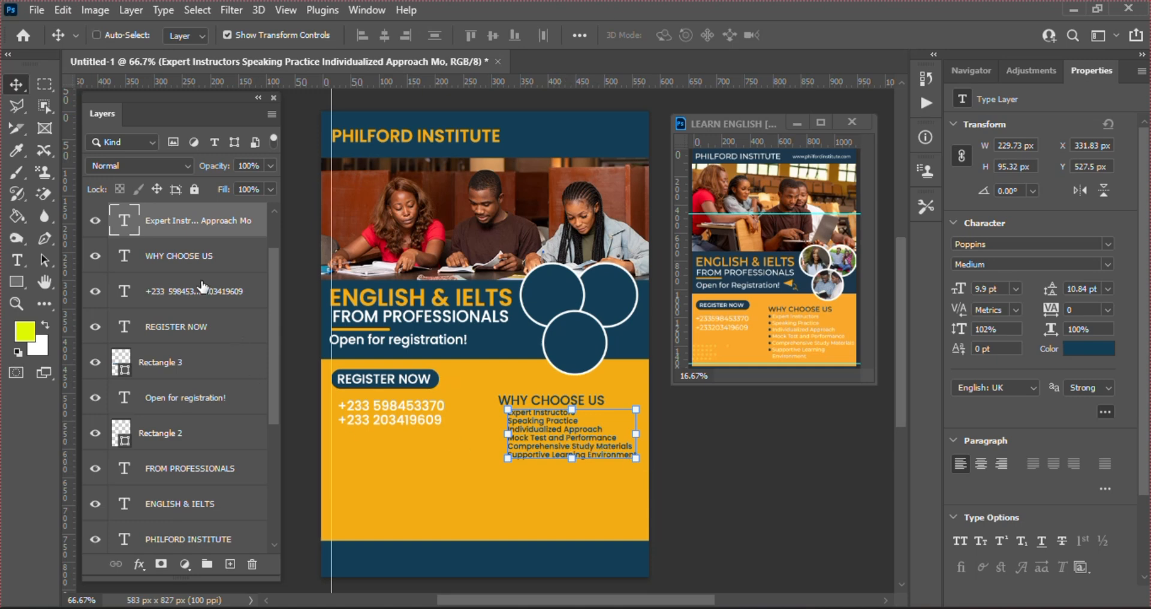
Nudge WHY CHOOSE US and its benefits list together four steps left
left_click(190, 264, "ctrl")
key("Left")
key("Left")
key("Left")
key("Left")
key("Left")
key("Left")
key("Left")
key("Left")
key("Left")
key("Left")
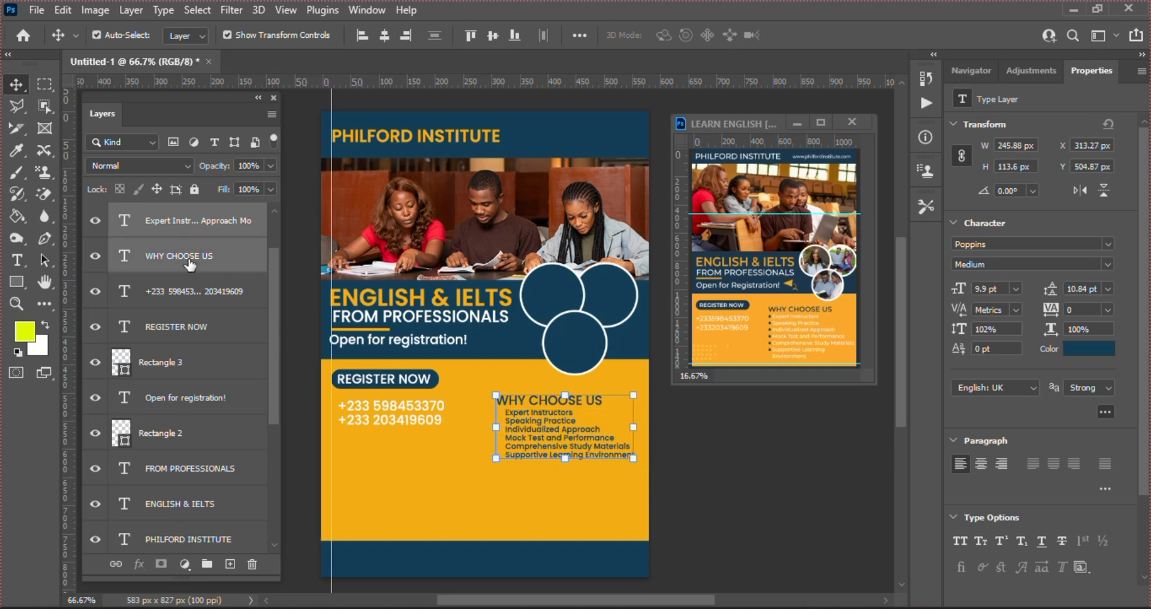
key("Left")
key("Left")
key("Left")
key("Left")
key("Left")
key("Left")
key("Left")
key("Left")
key("Left")
key("Left")
key("Left")
key("Left")
key("Left")
key("Left")
key("Left")
key("Left")
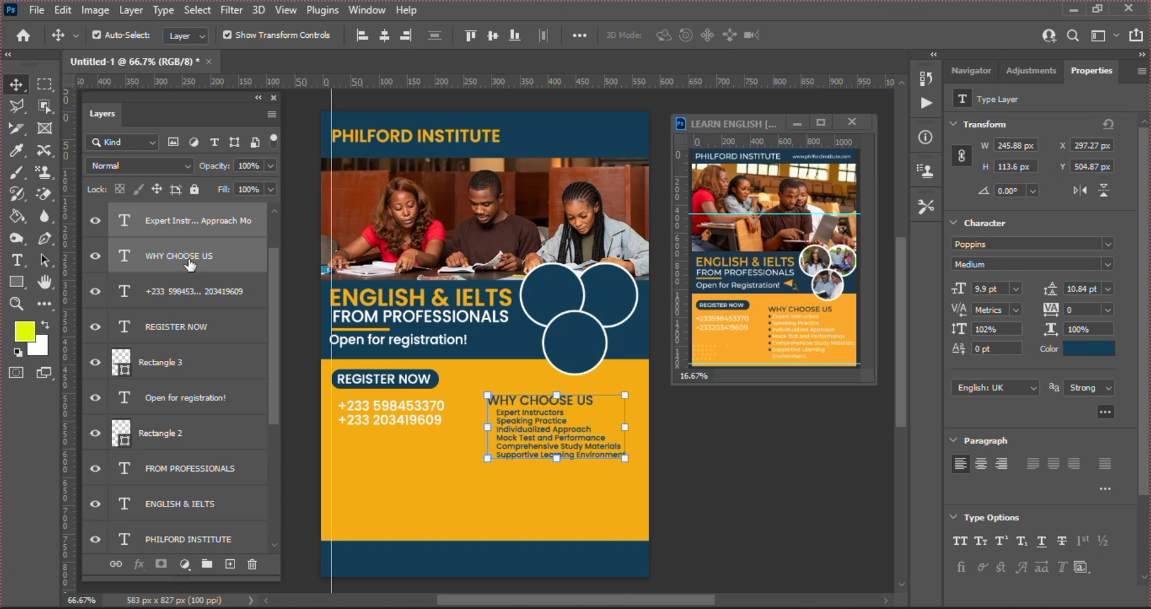
key("Left")
key("Left")
key("Left")
key("Left")
key("Left")
key("Left")
key("Left")
key("Left")
key("Left")
key("Left")
key("Left")
key("Left")
key("Left")
key("Left")
key("Left")
key("Left")
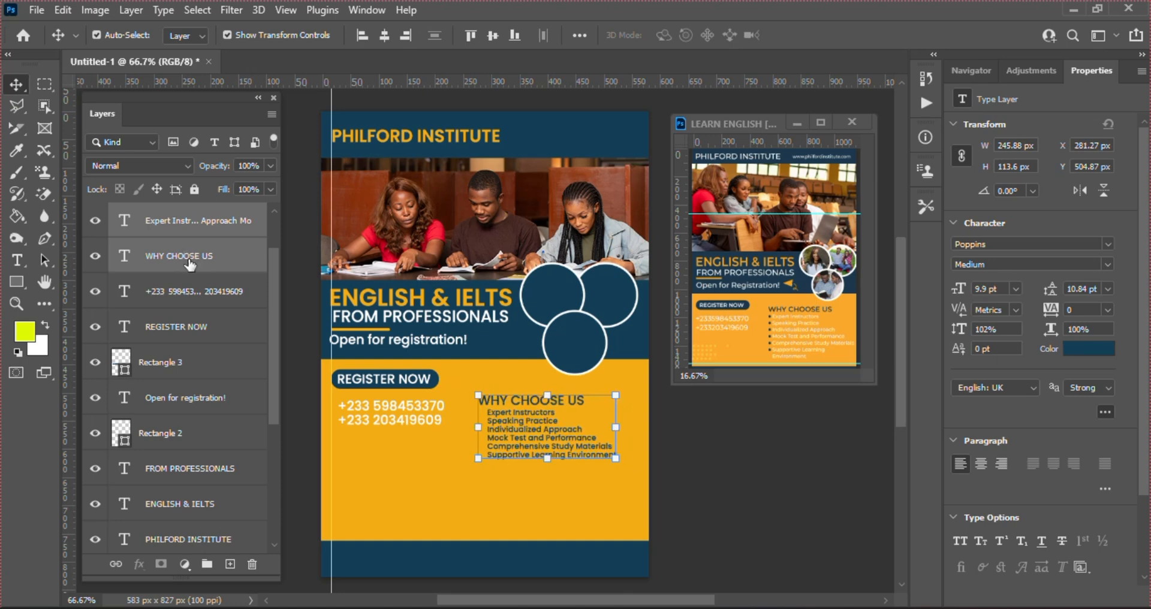
key("Left")
key("Left")
key("Left")
key("Left")
key("Left")
key("Left")
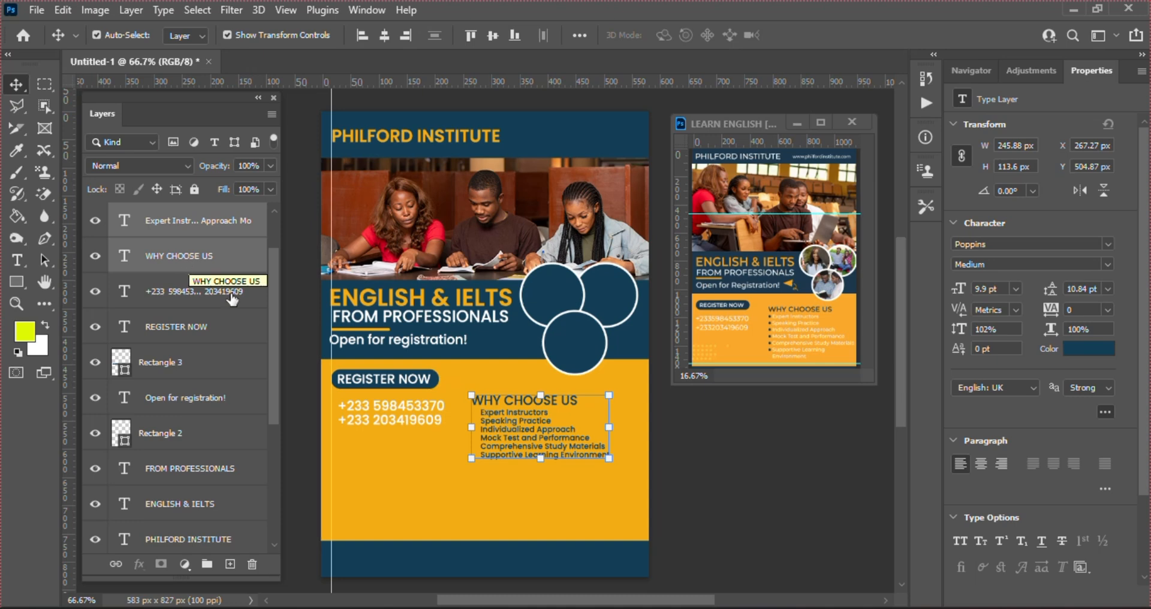
left_click(561, 534)
Enlarge the benefits list text with a transform drag
left_click(508, 457)
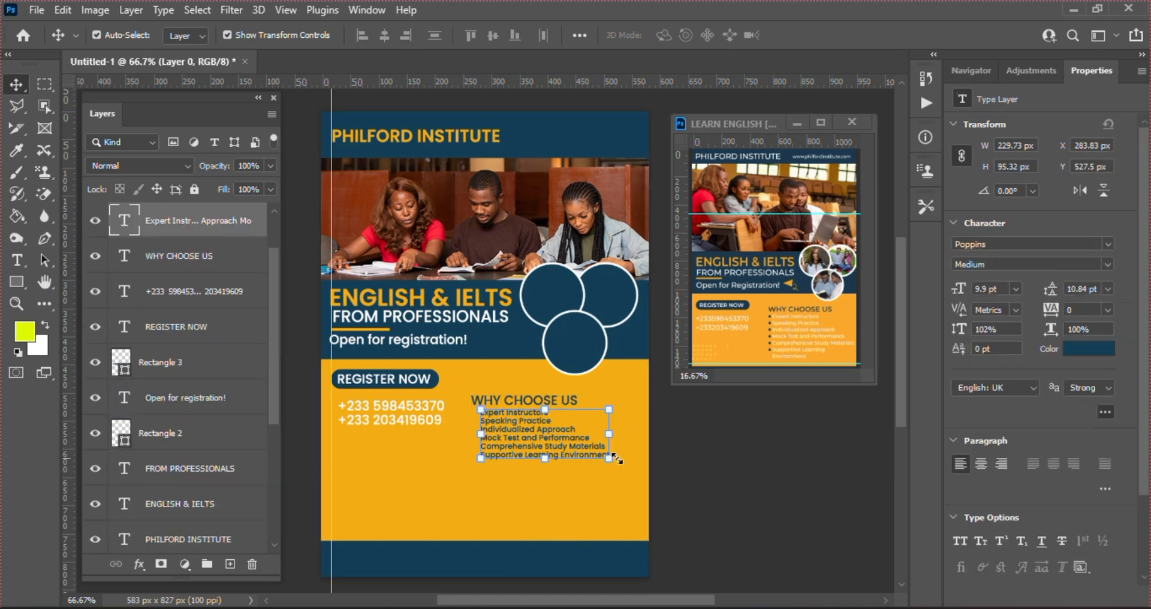
left_click(610, 460)
left_click_drag(611, 461, 643, 488)
key("Return")
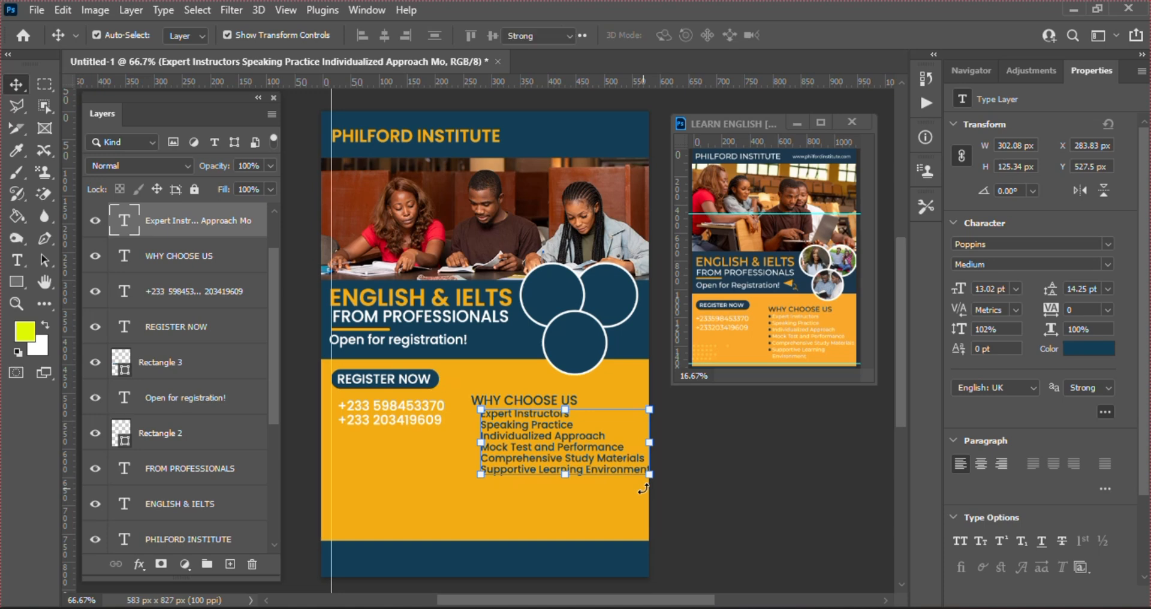
Break the benefits list so Environment starts its own line
key("t")
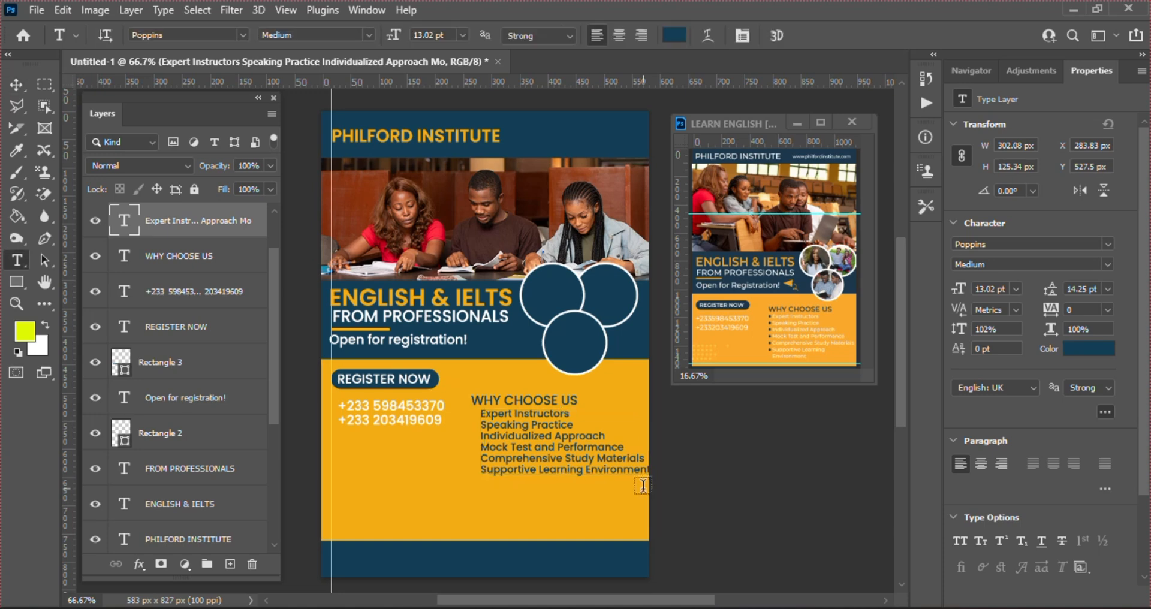
left_click(589, 463)
key("Return")
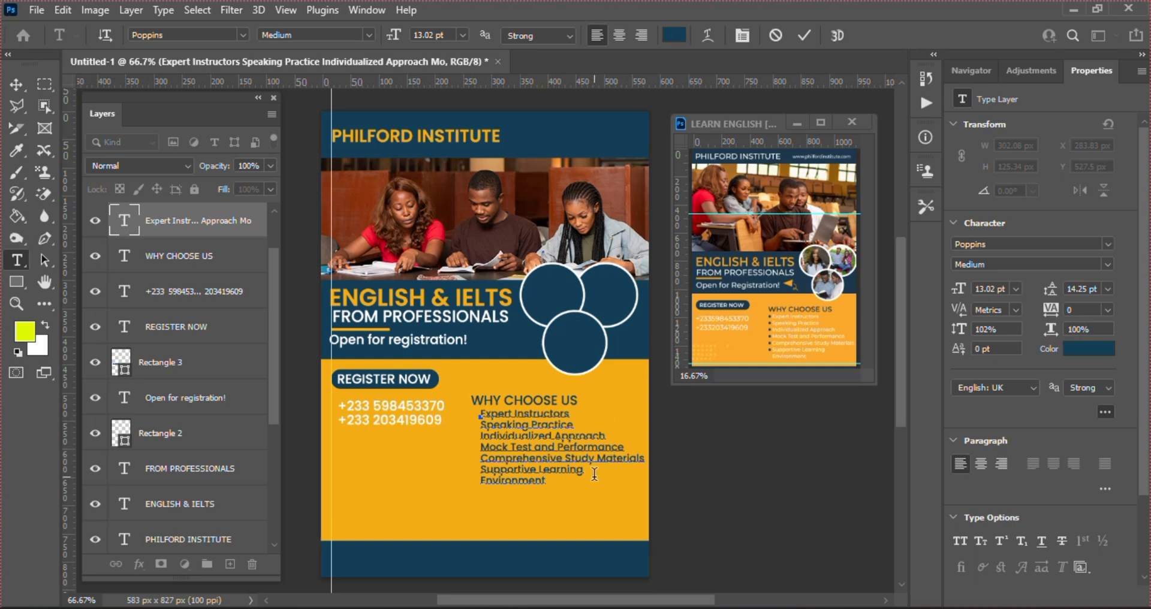
left_click(800, 36)
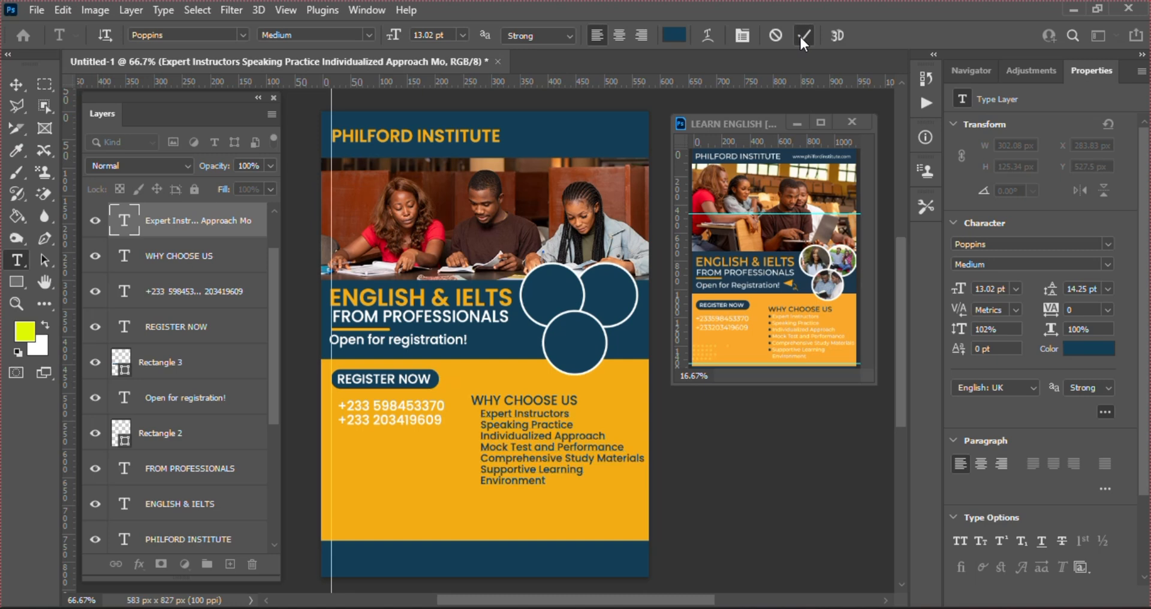
key("v")
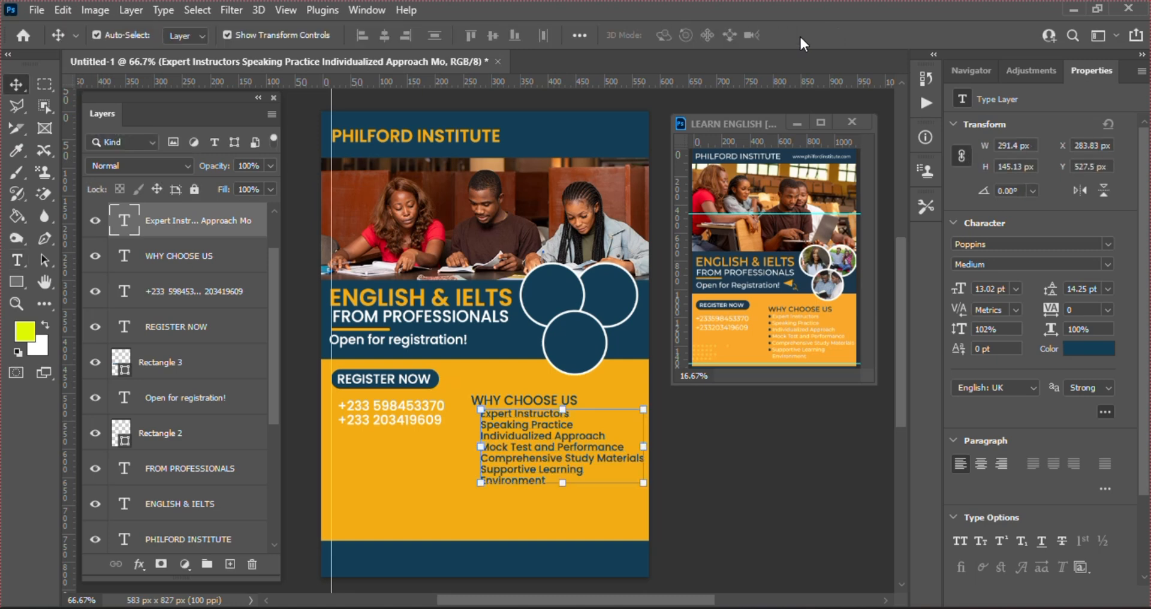
Increase the benefits list's leading to 22 pt
left_click(1090, 289)
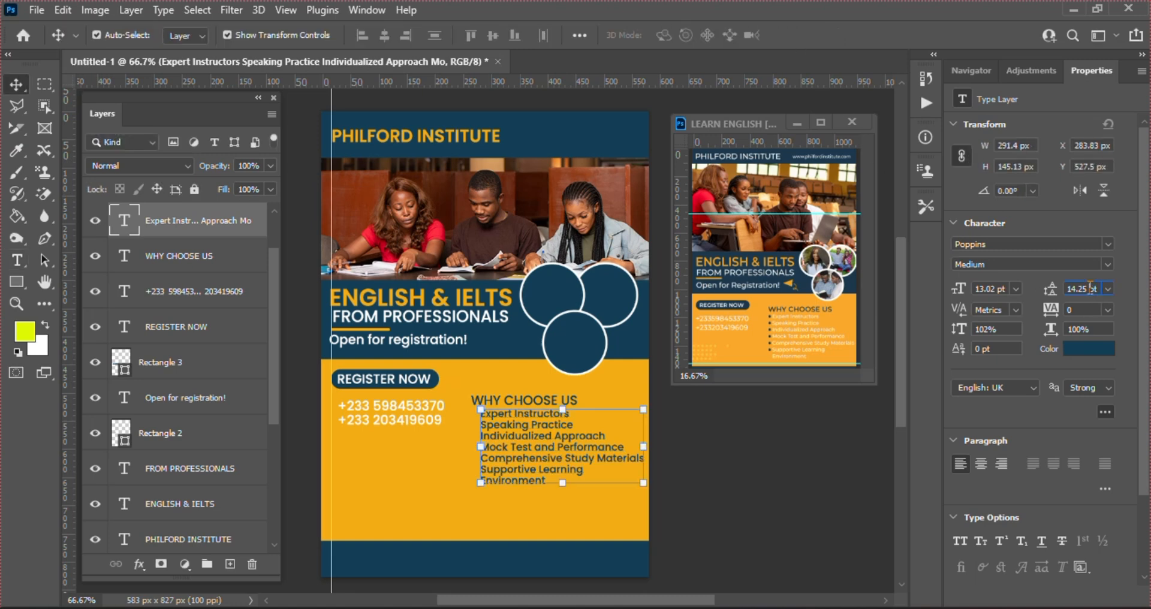
key("Up")
key("Up")
key("Up")
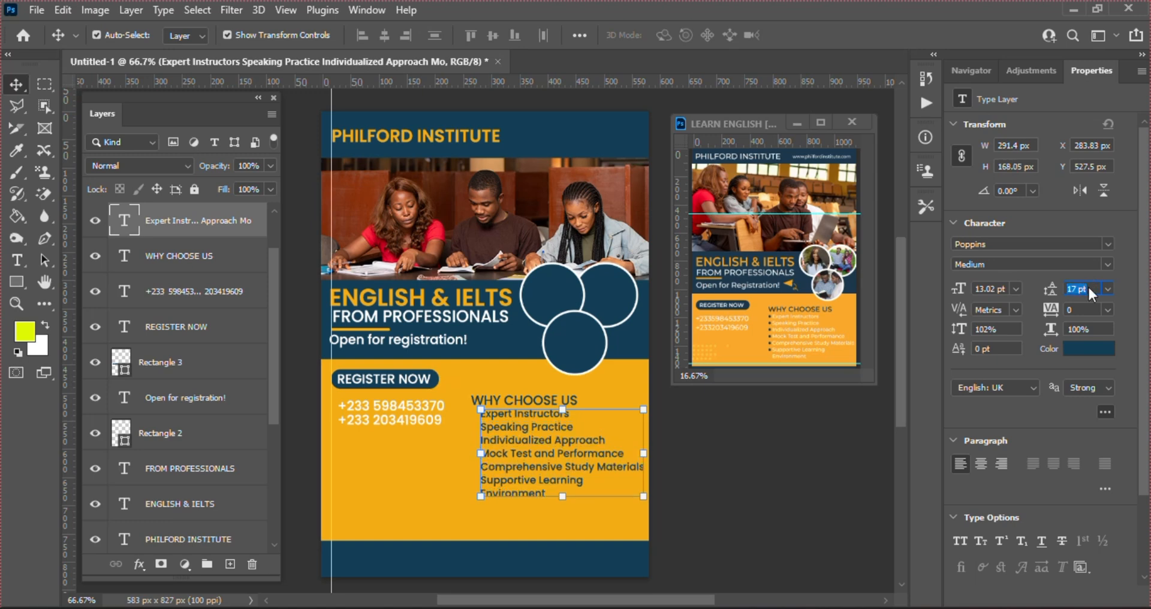
key("Up")
key("Up")
key("Up")
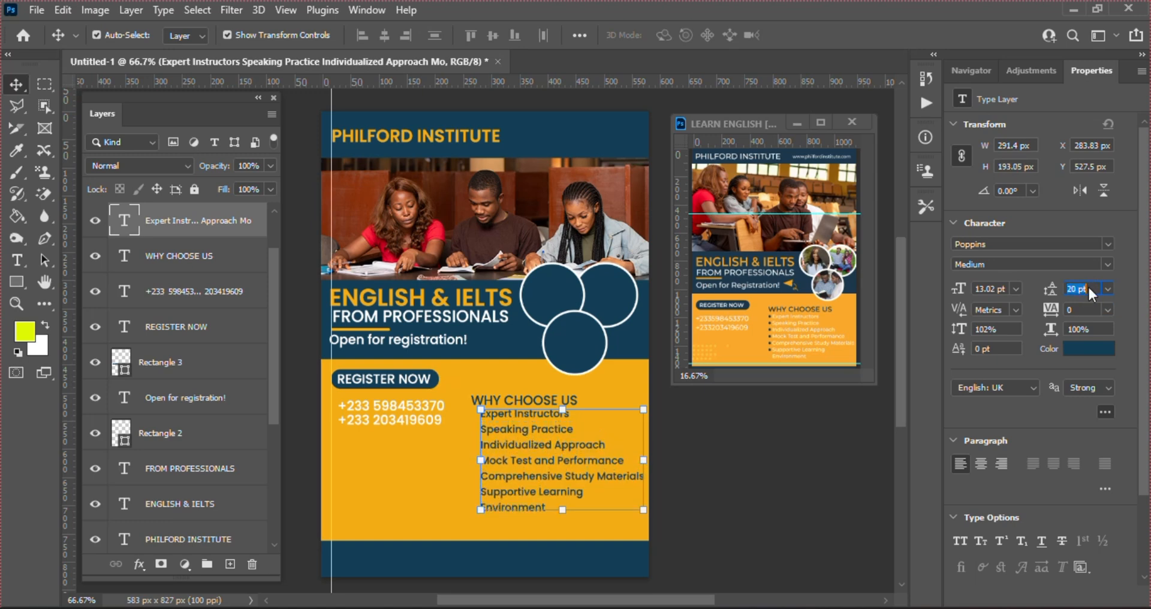
key("Up")
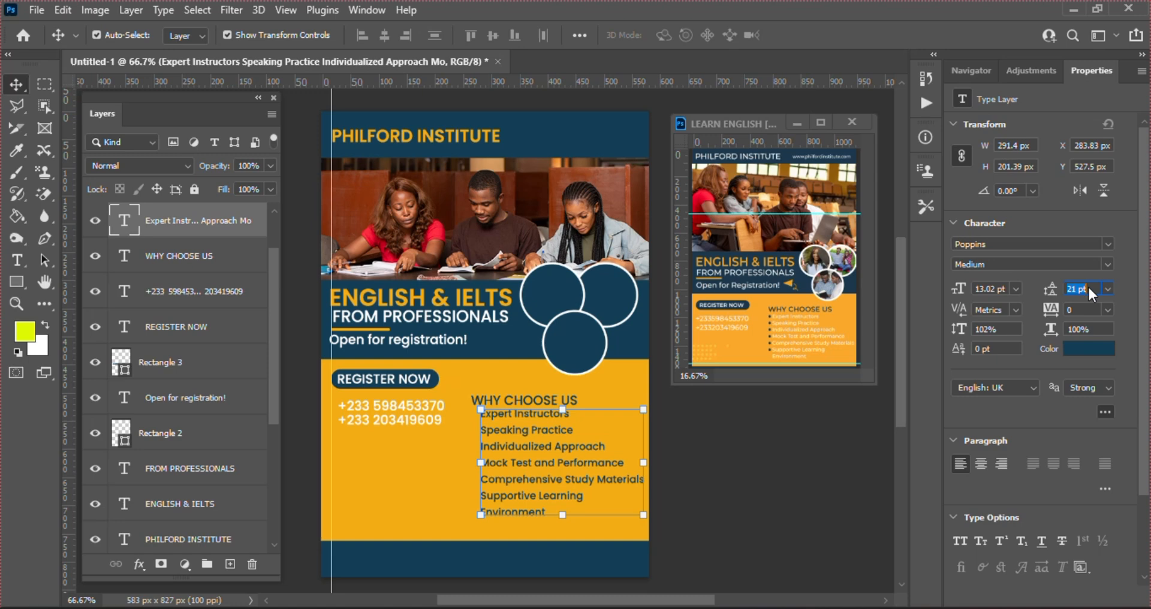
key("Up")
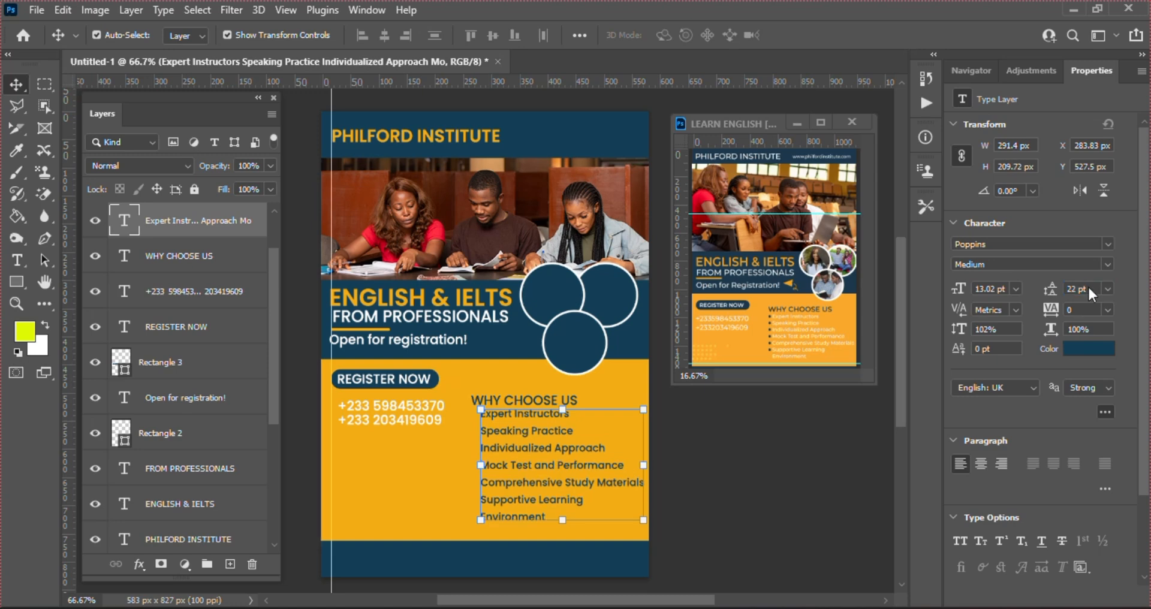
Draw a 10 px navy circle beside Expert Instructors and nudge it up
left_click(18, 286)
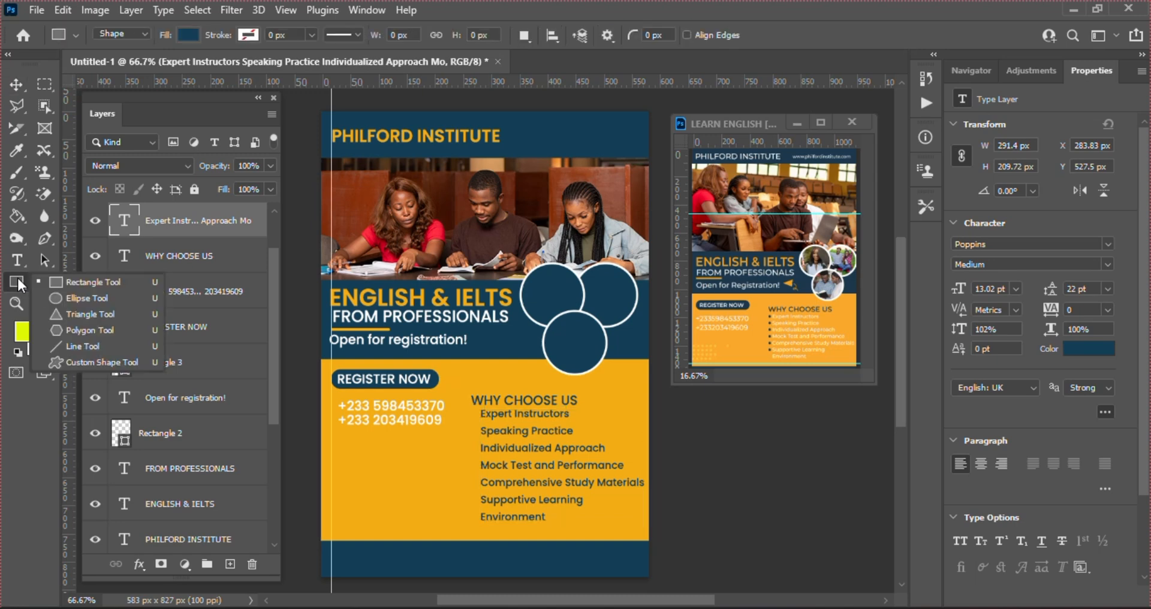
left_click(70, 297)
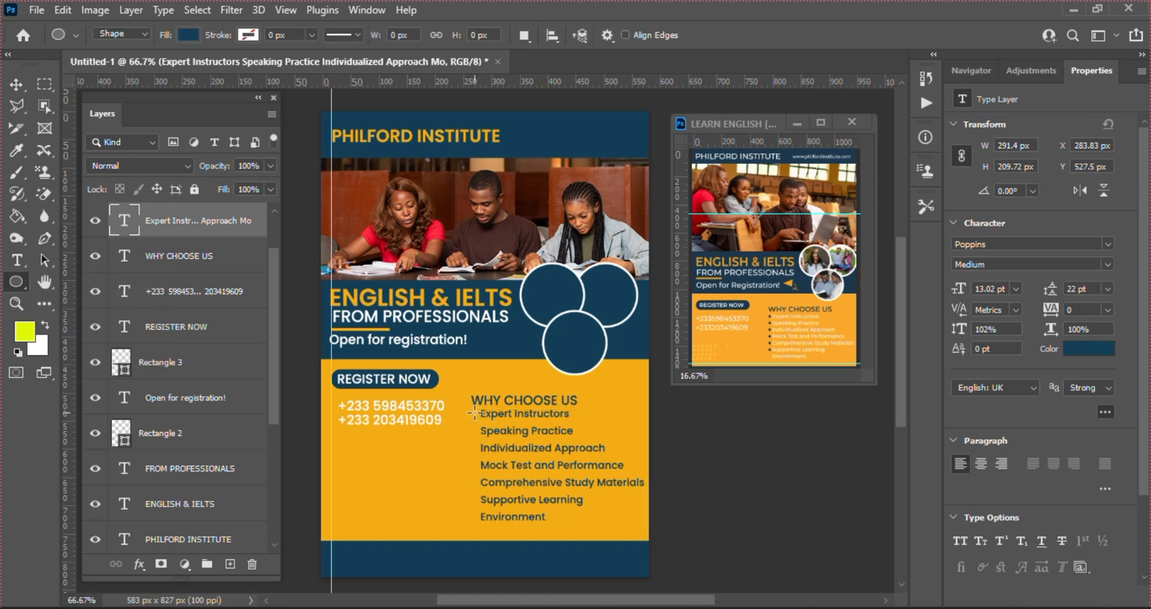
left_click_drag(472, 413, 480, 418)
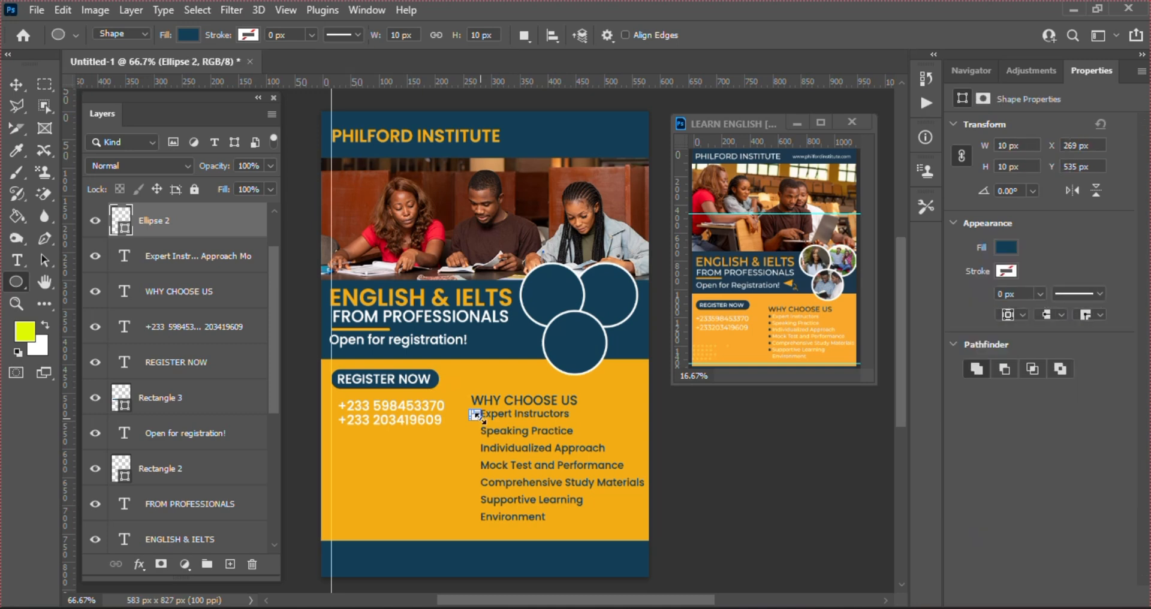
key("v")
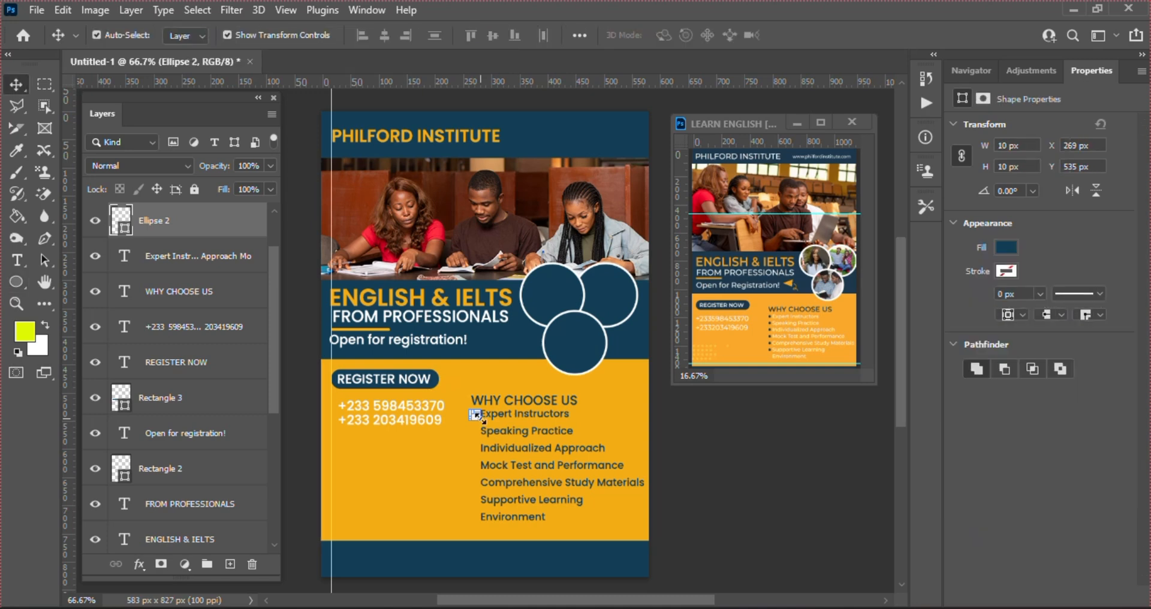
key("Up")
key("Up")
key("Up")
key("Up")
key("ctrl+plus")
key("ctrl+plus")
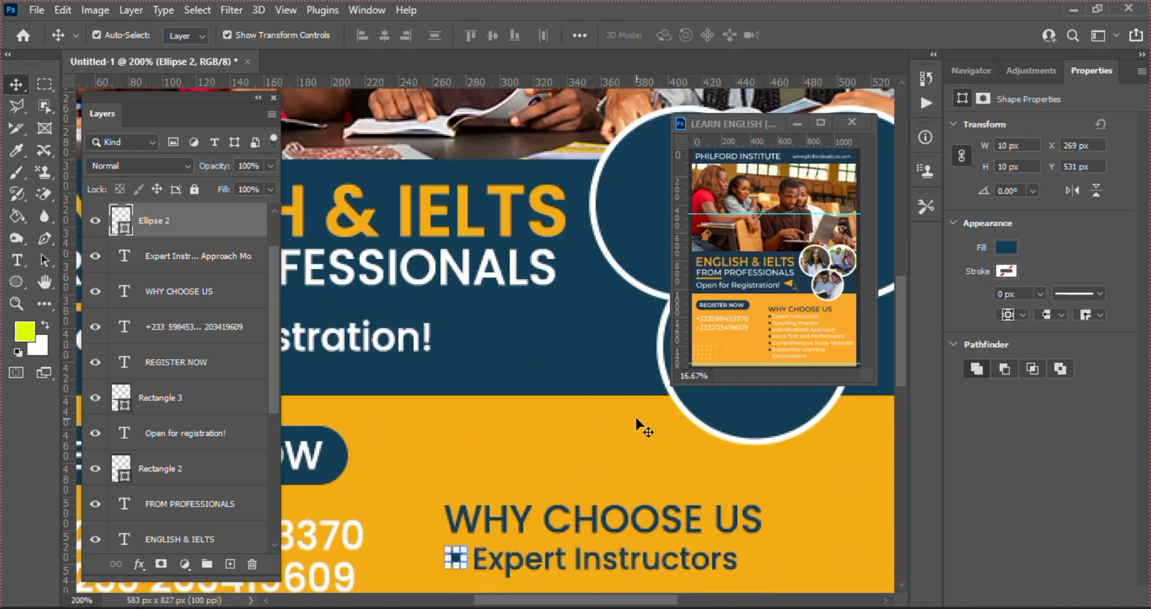
Zoom in on the bullet and drag two vertical guides marking its left and right edges
left_click_drag(898, 355, 907, 422)
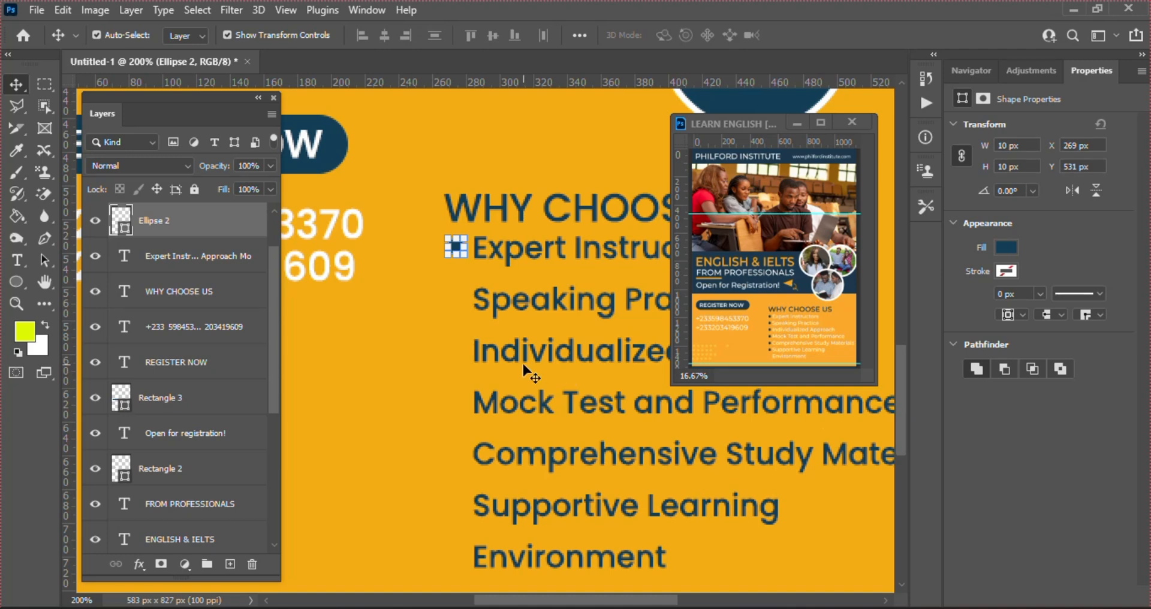
key("ctrl+plus")
key("ctrl+plus")
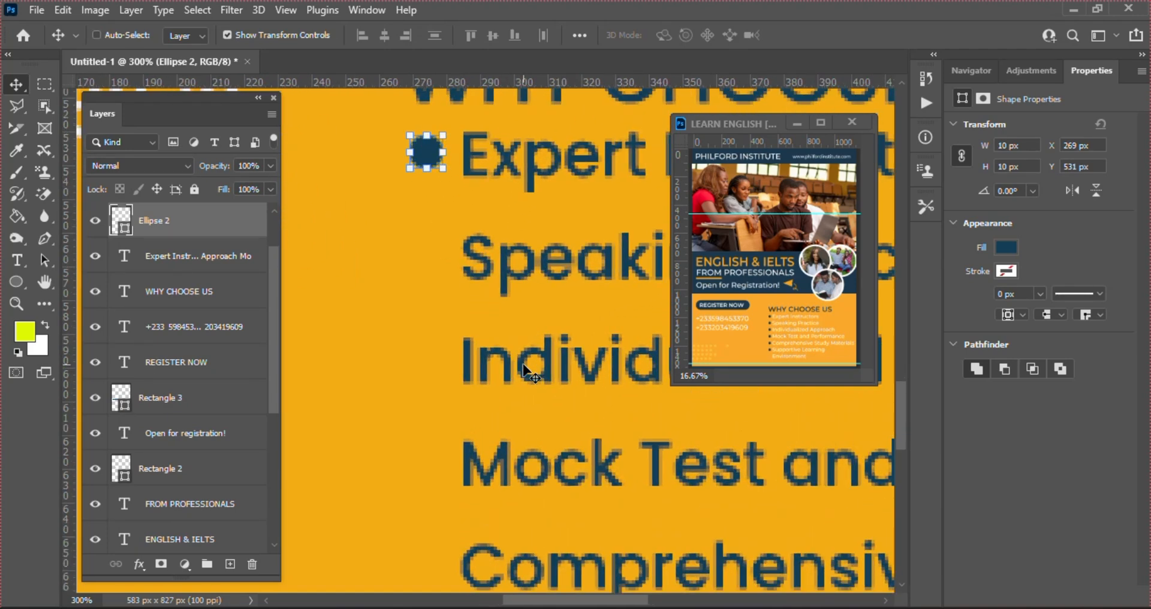
key("ctrl+plus")
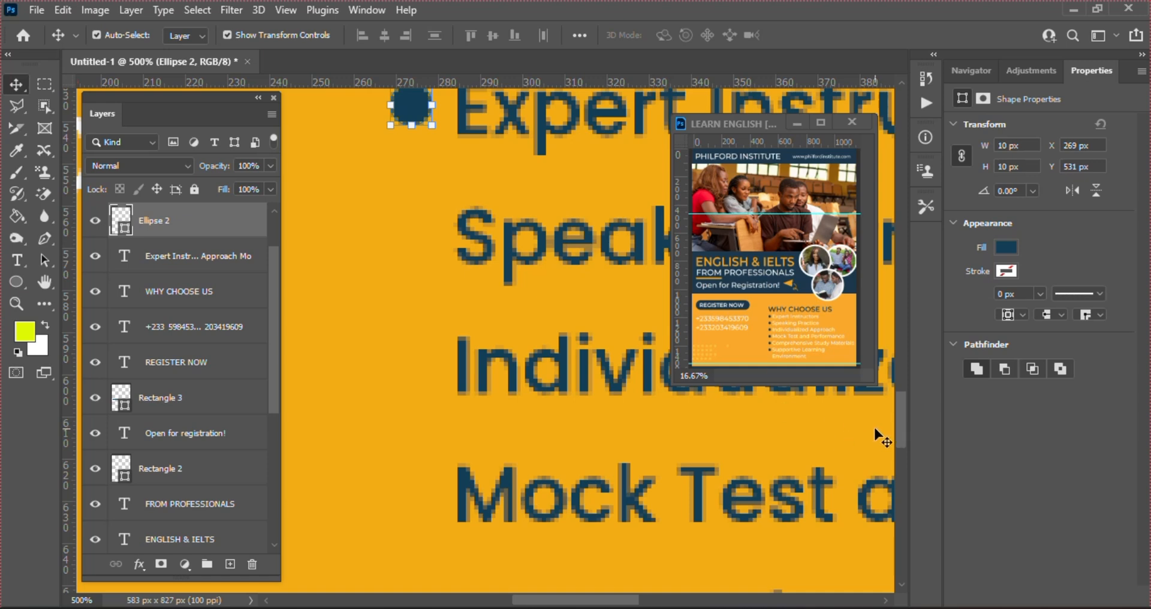
left_click_drag(901, 420, 897, 374)
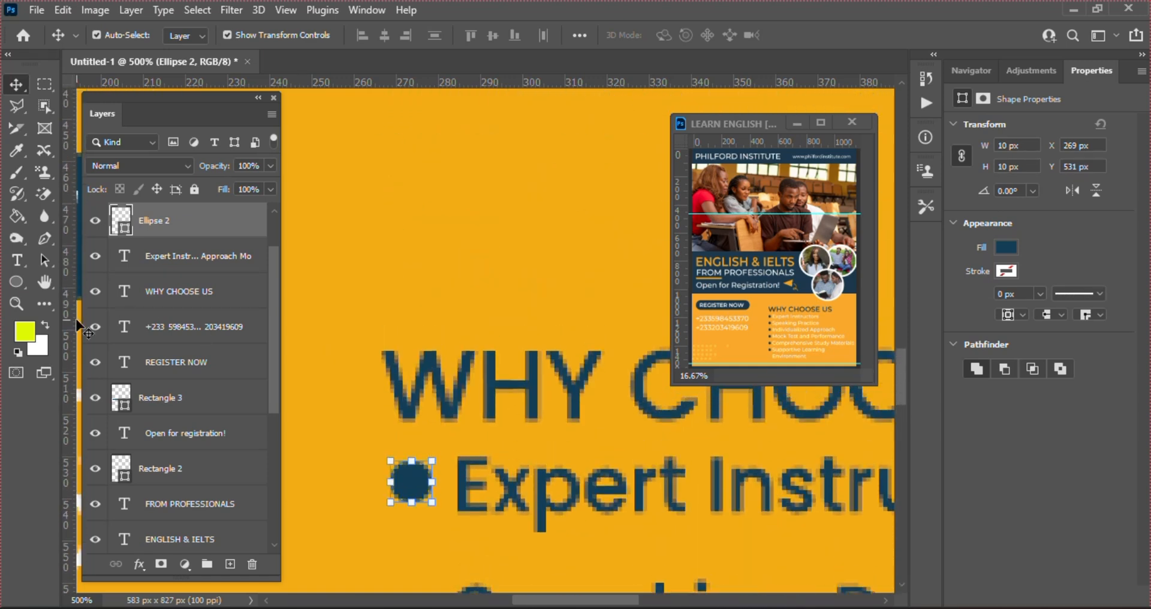
left_click_drag(67, 361, 390, 447)
left_click_drag(67, 393, 433, 442)
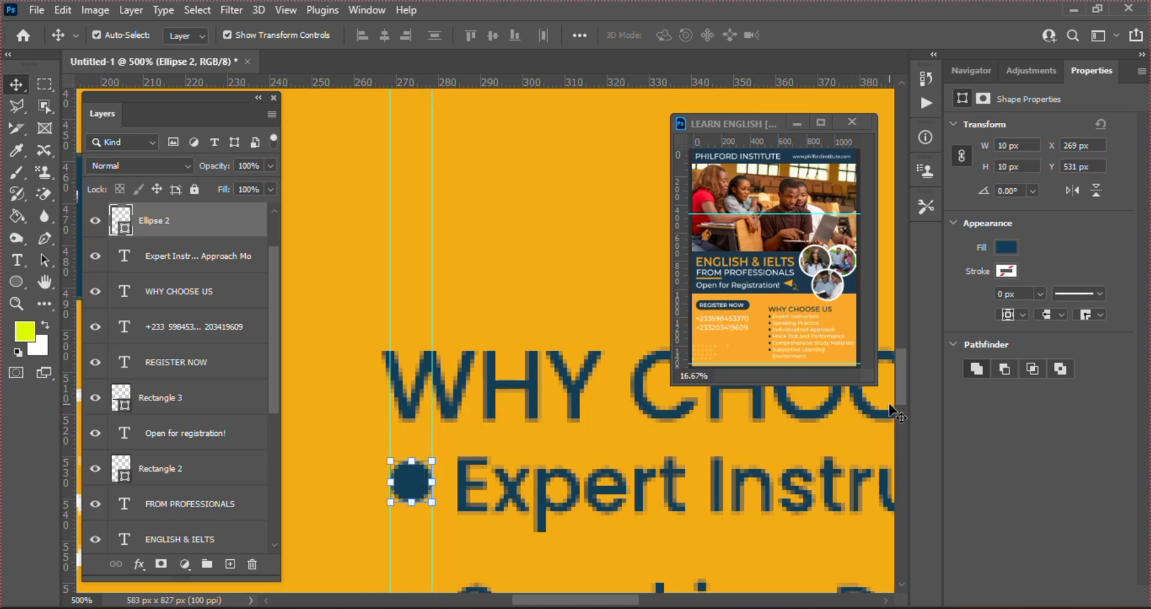
Fine-tune the bullet's vertical position against Expert Instructors
left_click_drag(902, 386, 903, 413)
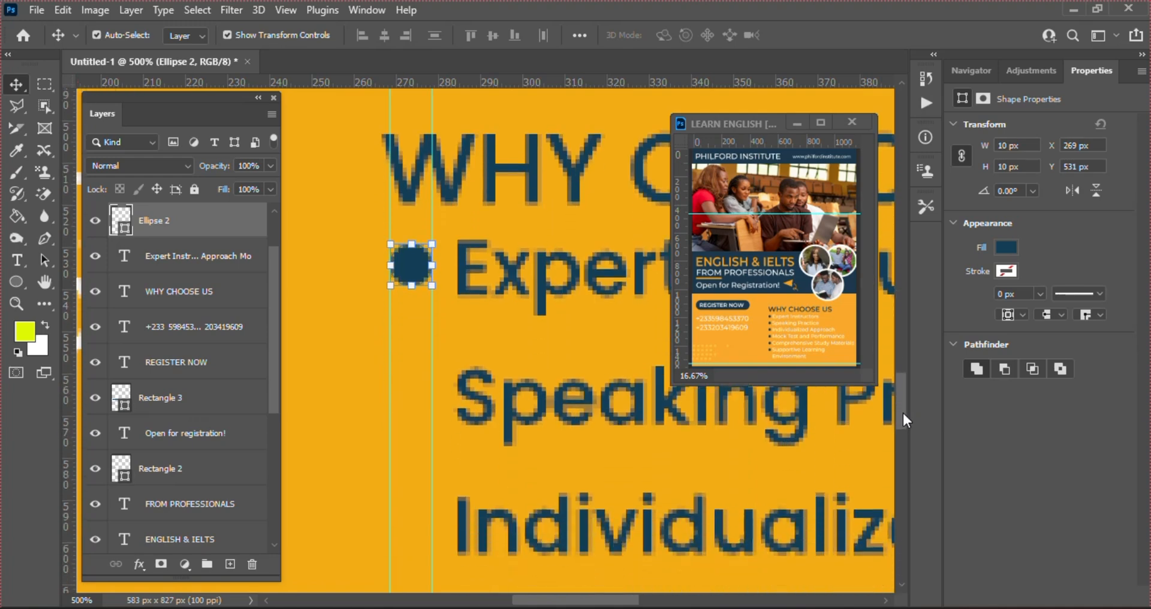
key("Down")
key("Up")
key("Up")
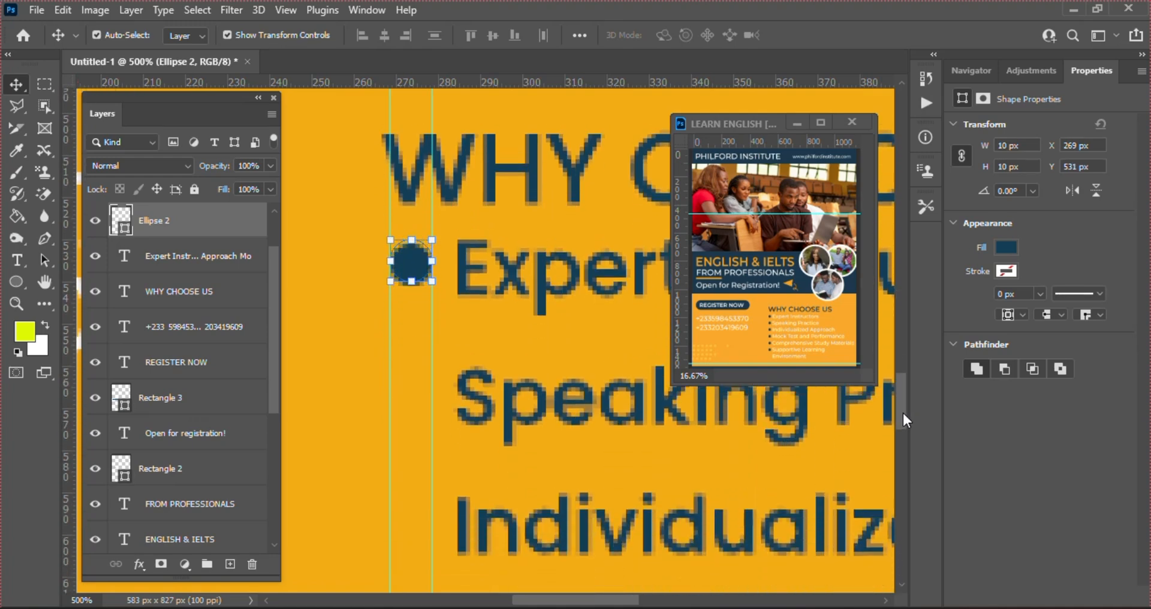
key("Down")
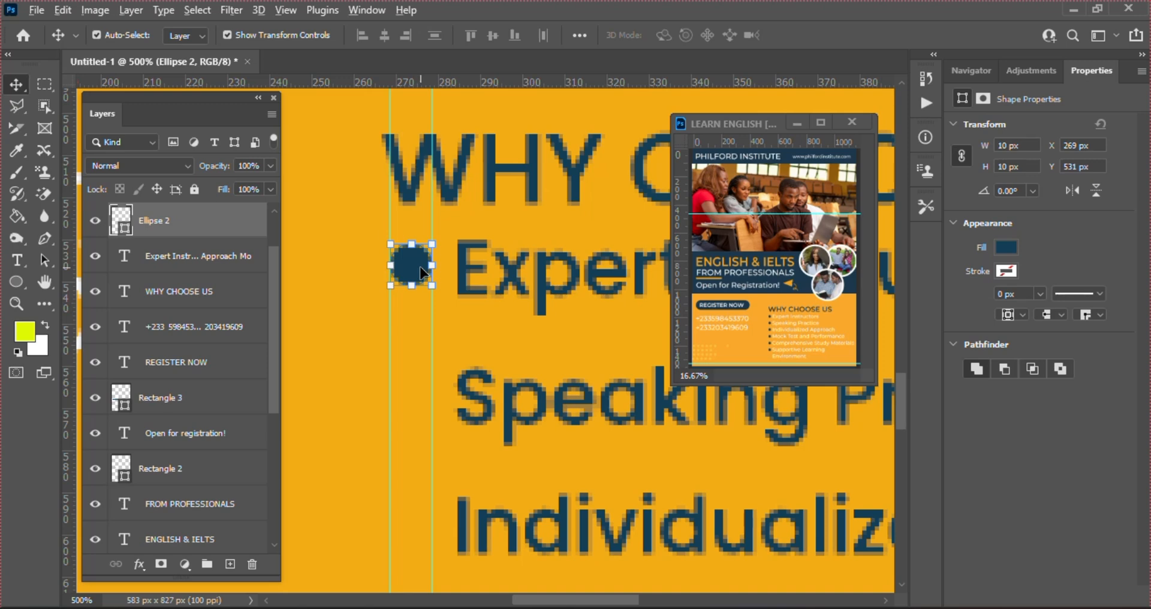
Alt-drag bullet copies beside Speaking Practice, Individualized Approach and the remaining lines, then zoom out
left_click_drag(421, 267, 428, 532)
left_click_drag(901, 391, 904, 418)
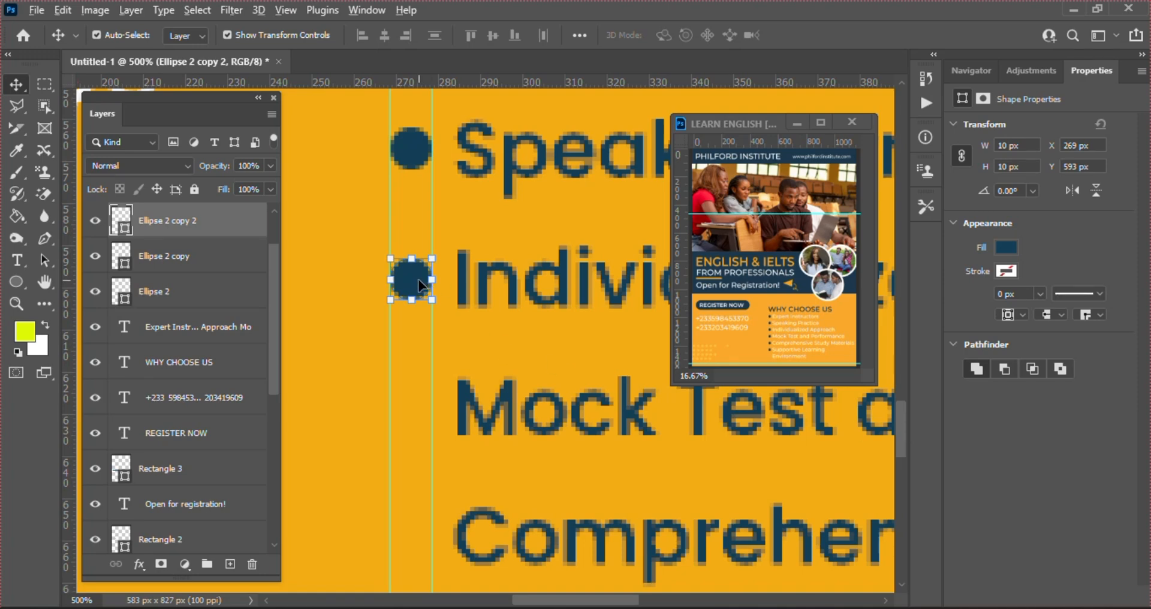
left_click_drag(423, 288, 420, 415)
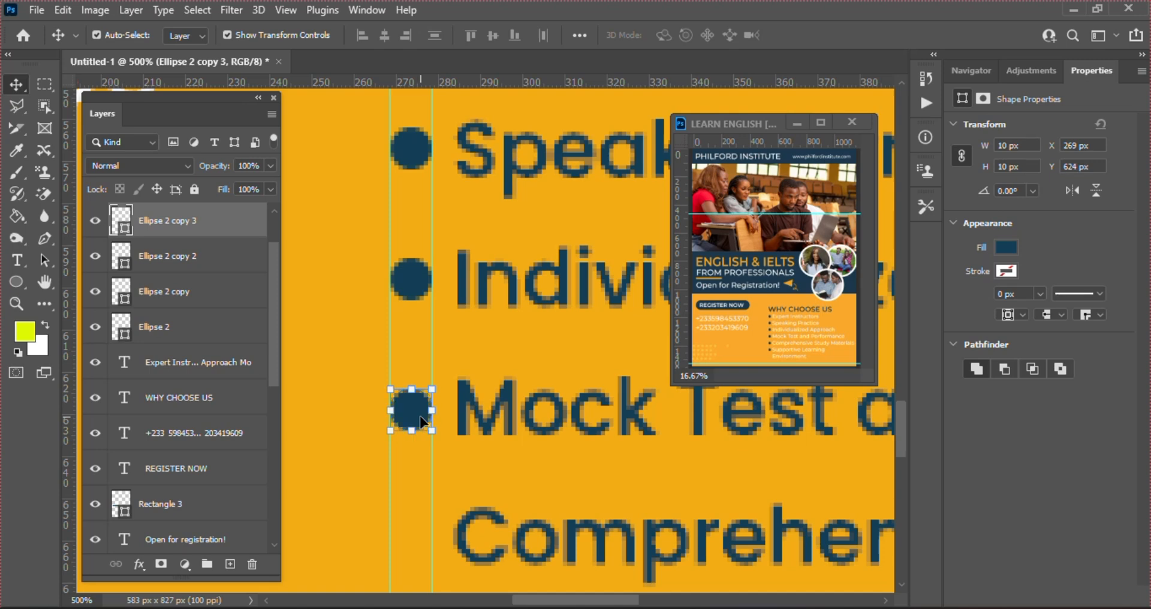
left_click_drag(898, 415, 906, 436)
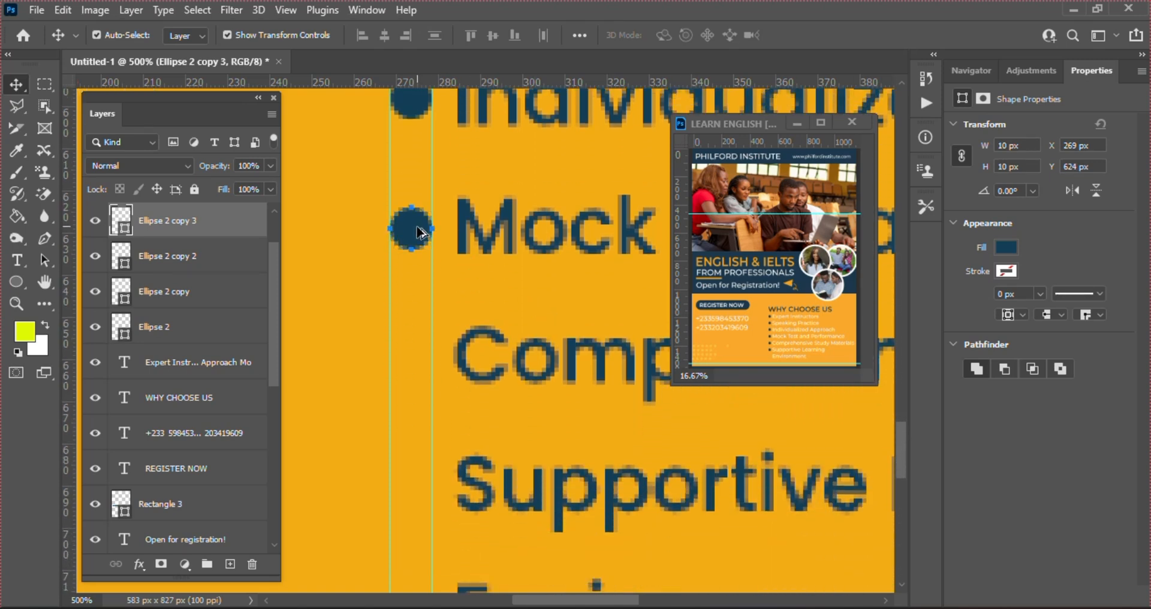
left_click_drag(419, 231, 417, 488)
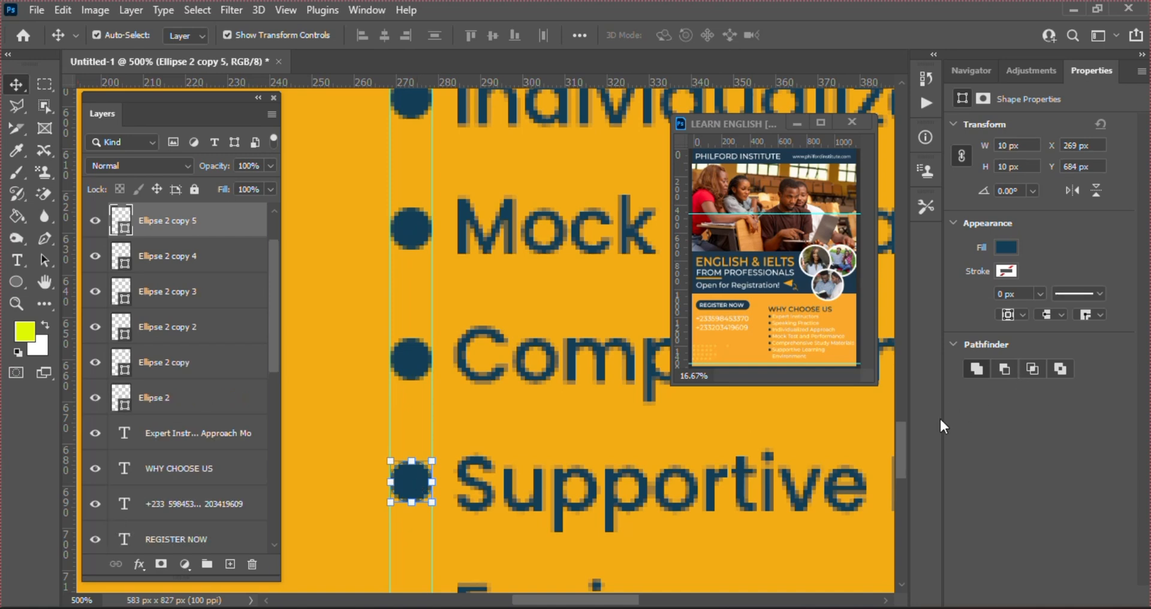
left_click_drag(901, 427, 902, 451)
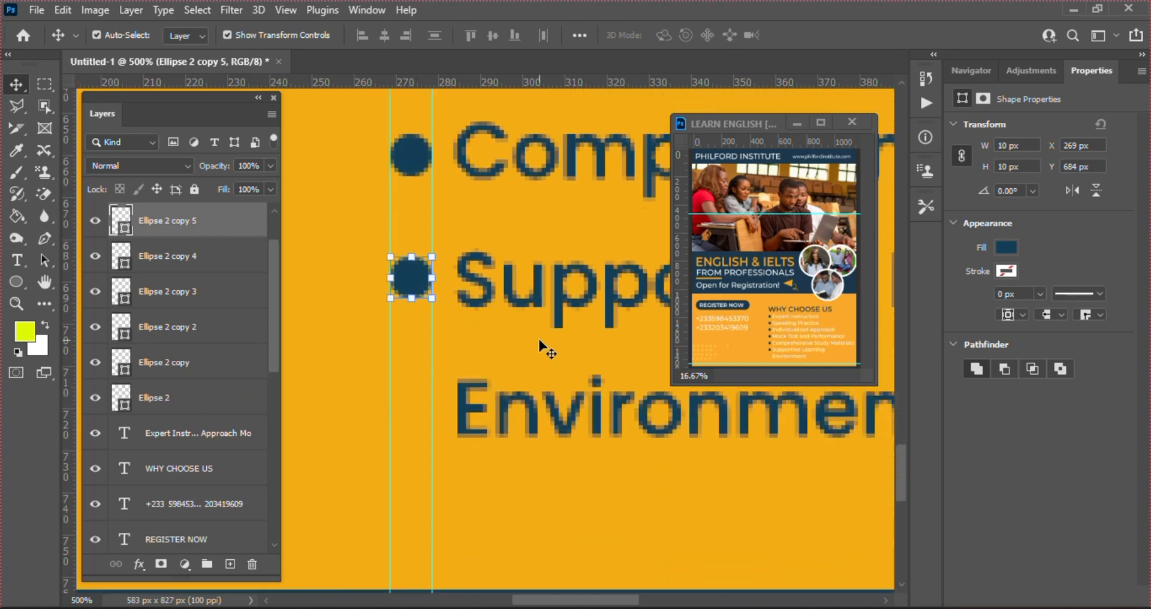
scroll(726, 425, "down", 2)
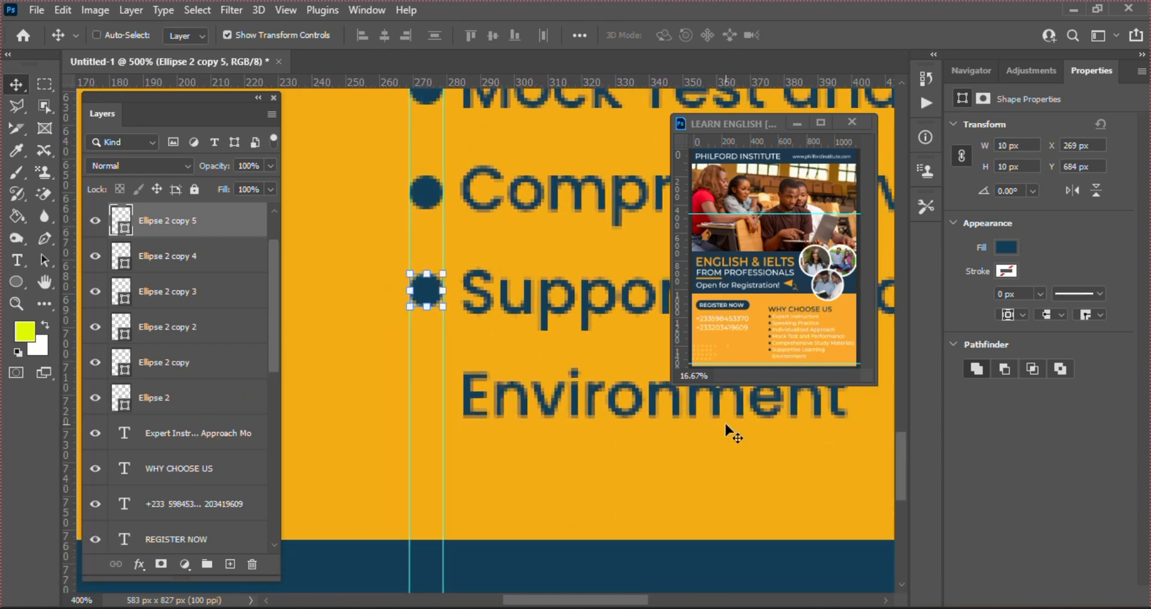
scroll(726, 425, "down", 4)
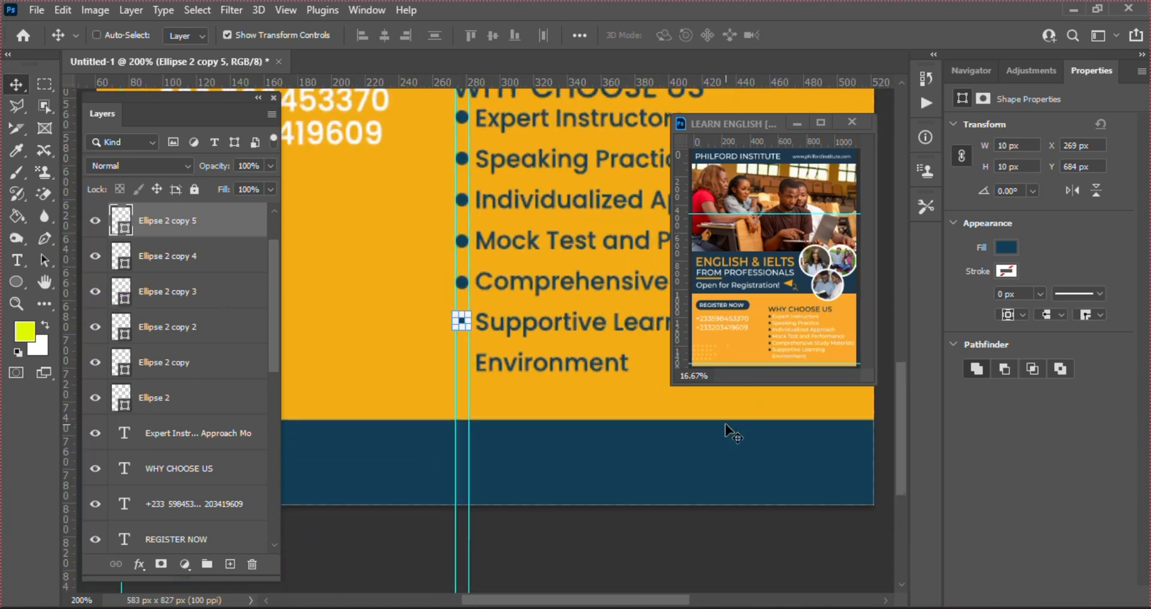
scroll(726, 425, "down", 1)
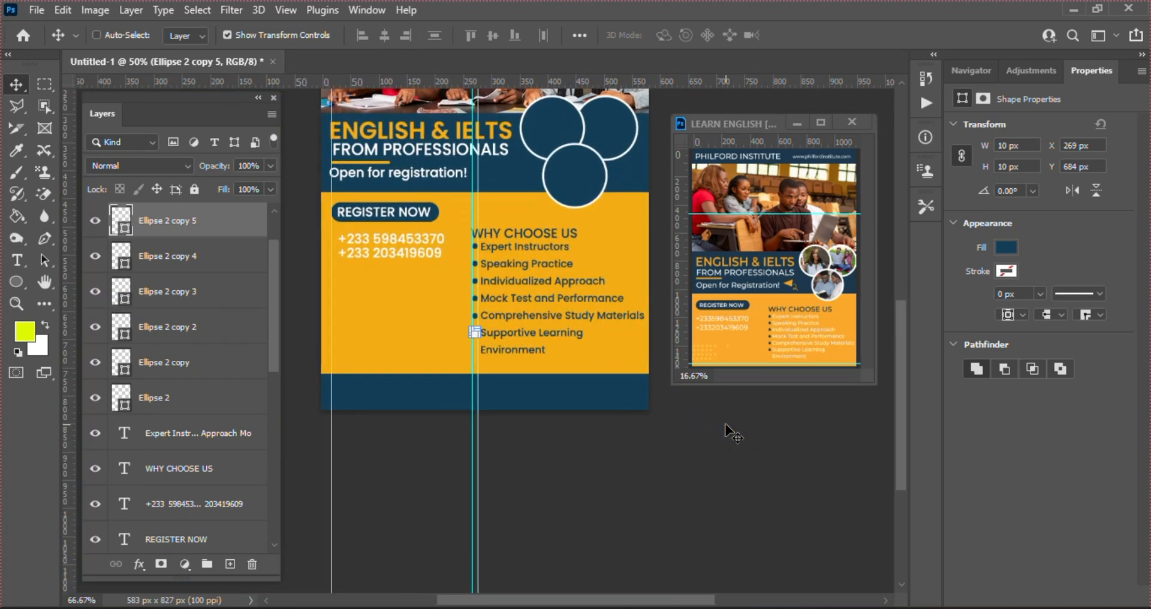
left_click_drag(902, 456, 885, 393)
Check the reference flyer, then Alt-drag a copy of the phone numbers into the footer band
left_click(789, 523)
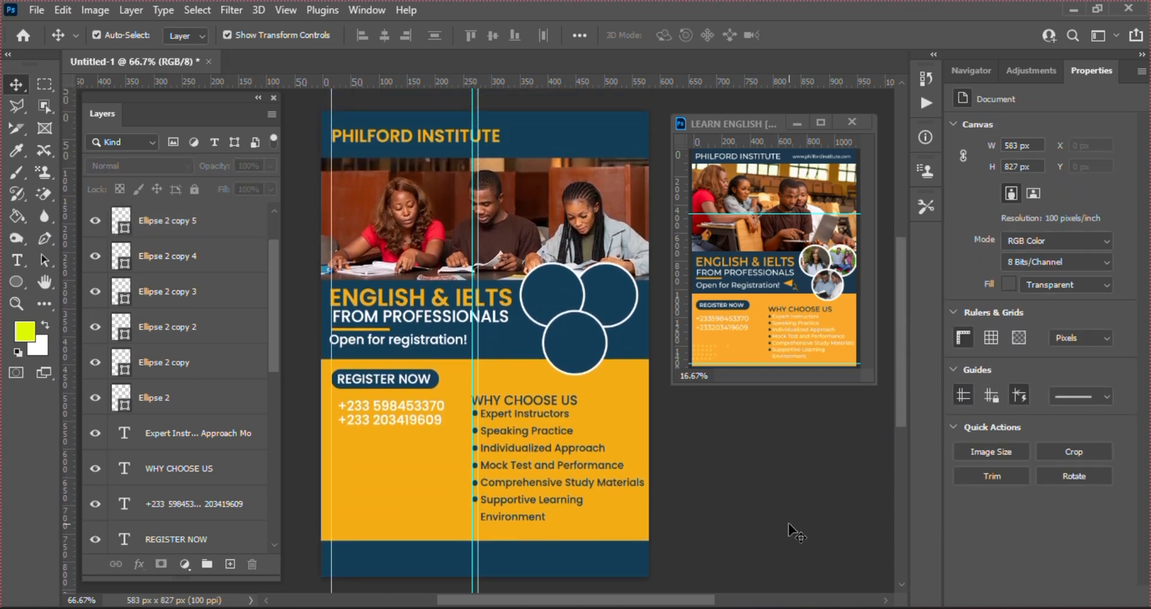
left_click(809, 320)
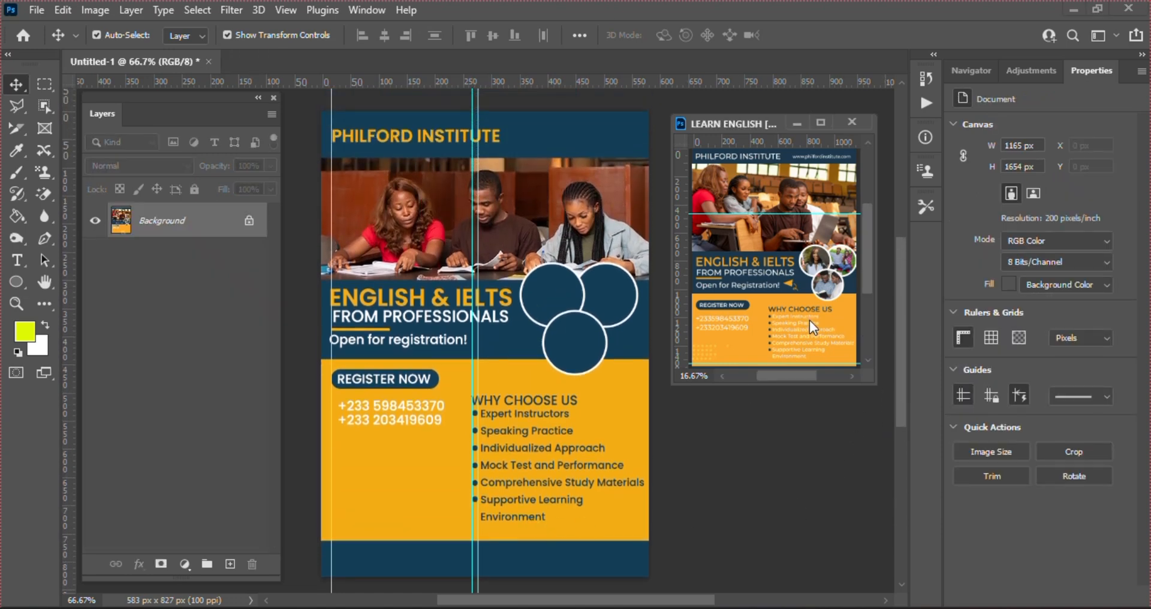
left_click_drag(870, 269, 873, 290)
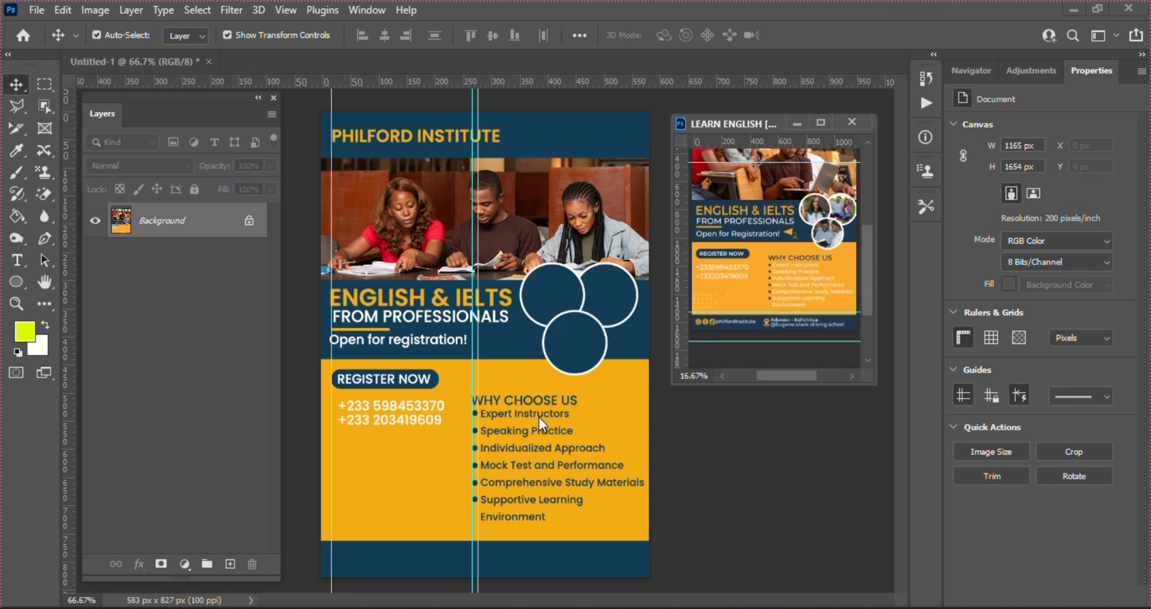
left_click(524, 544)
left_click(379, 416)
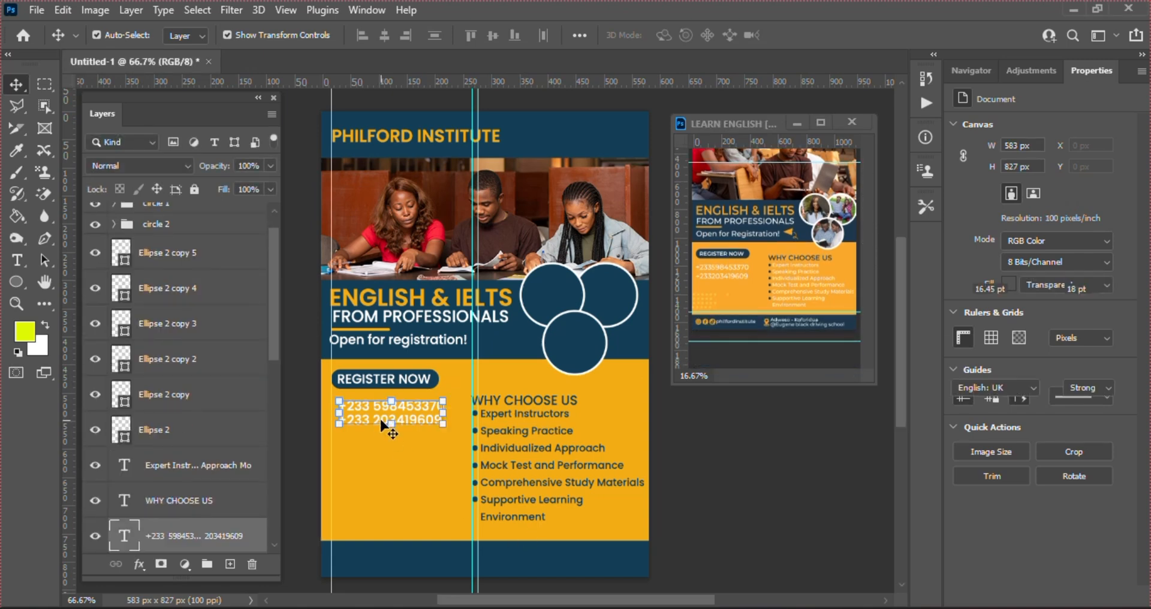
left_click_drag(405, 415, 403, 571)
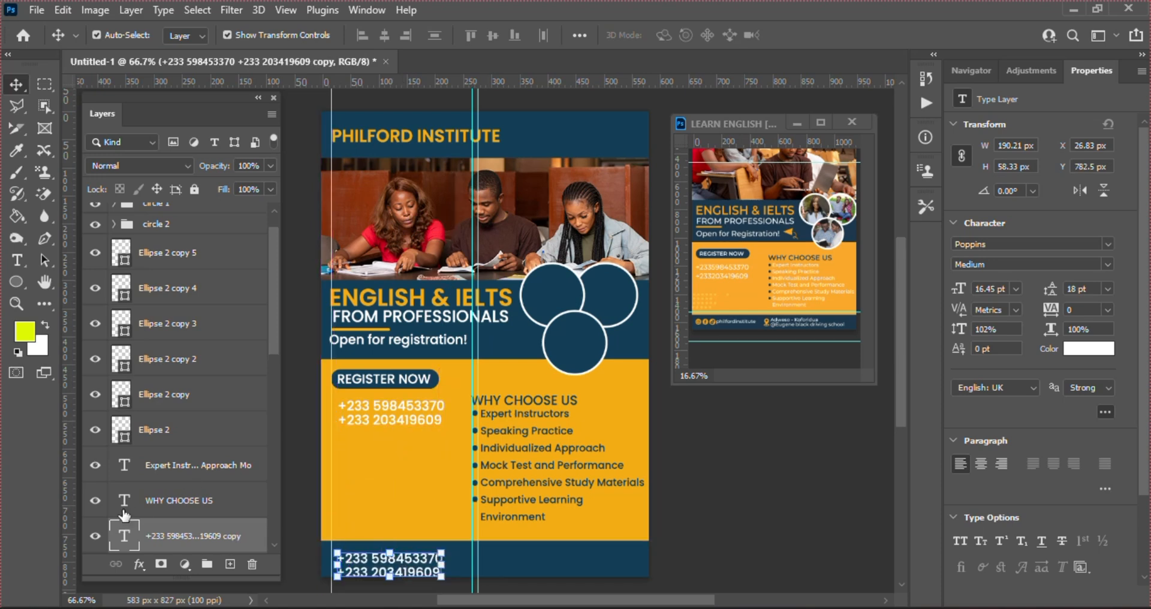
Retype the footer copy as 'Philford institute' and shift it slightly right
double_click(123, 543)
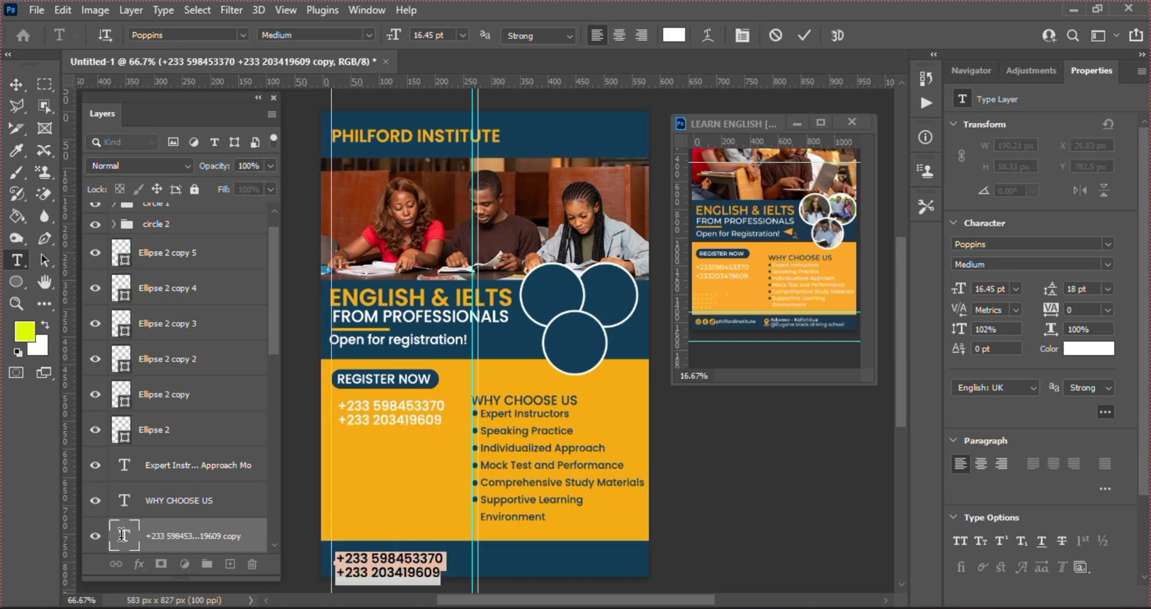
type("PH")
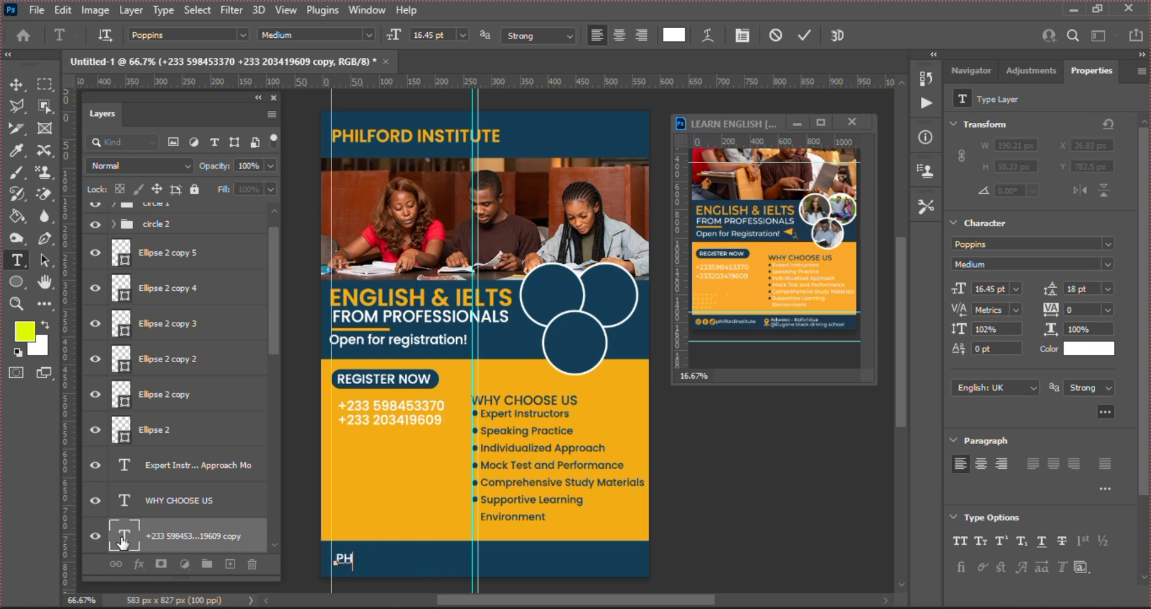
key("BackSpace")
type("hilford instit")
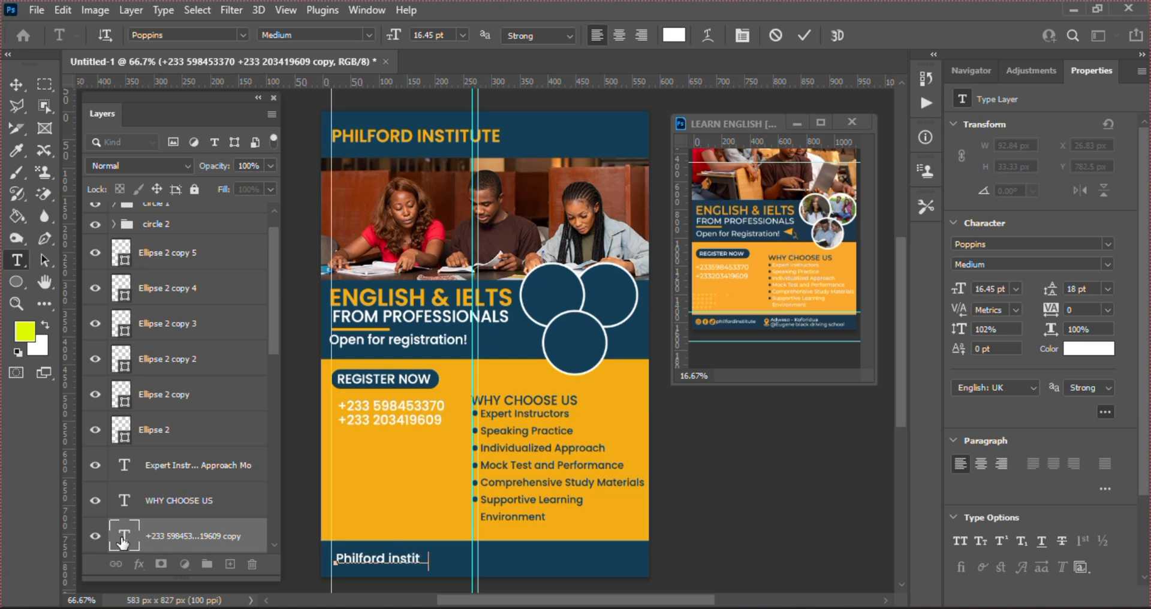
type("ute")
left_click(805, 36)
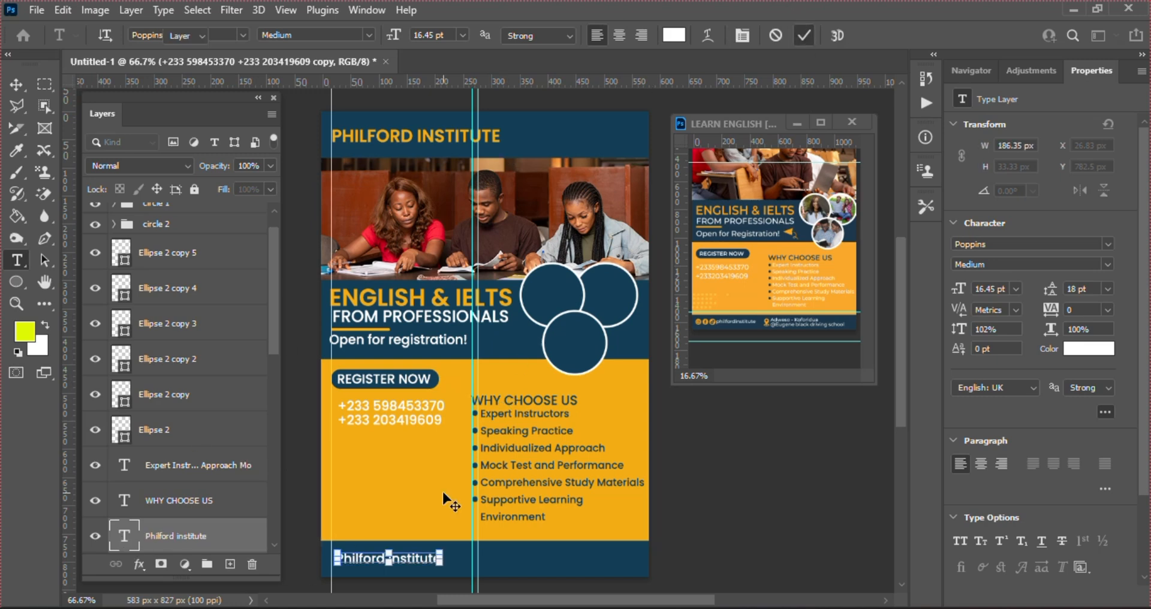
key("v")
left_click_drag(418, 564, 426, 564)
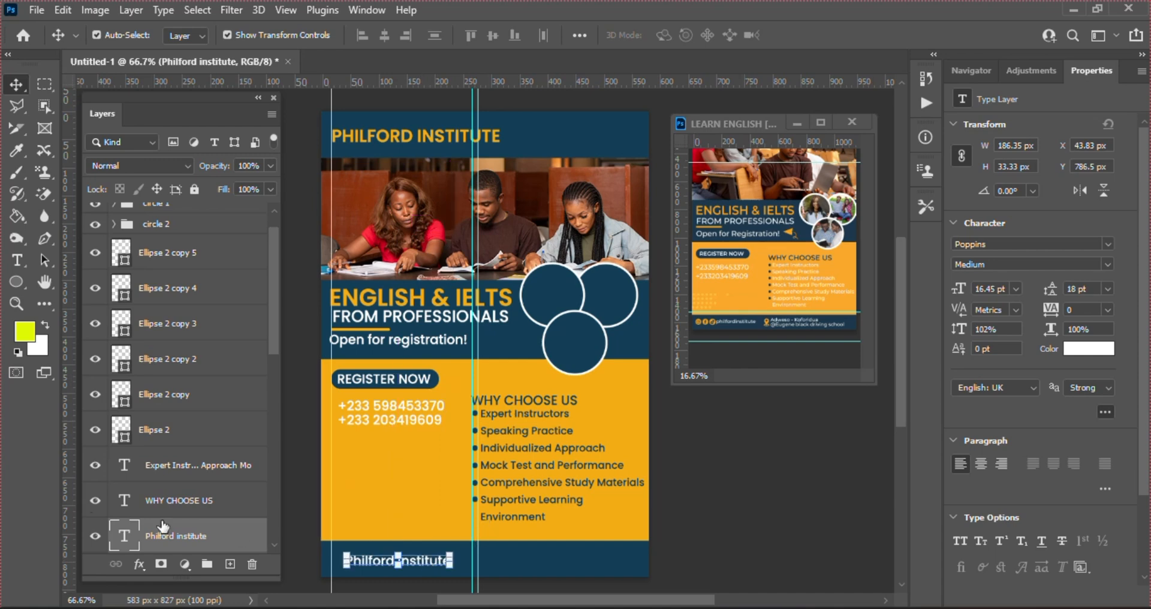
Add 'Koforidua' at the right end of the footer line and commit it
key("t")
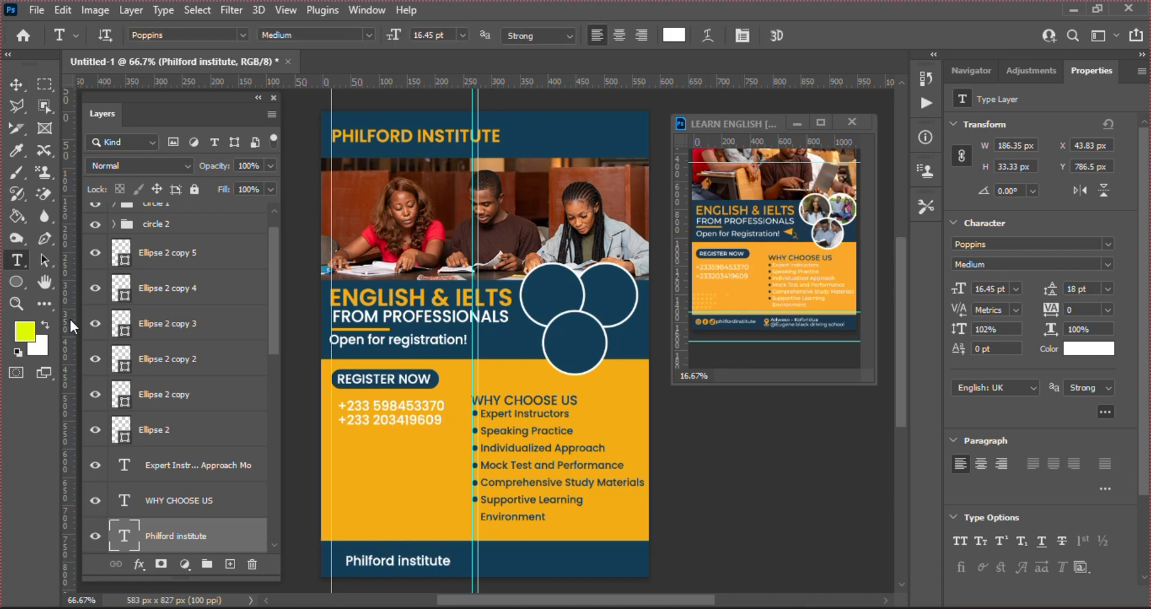
left_click(448, 560)
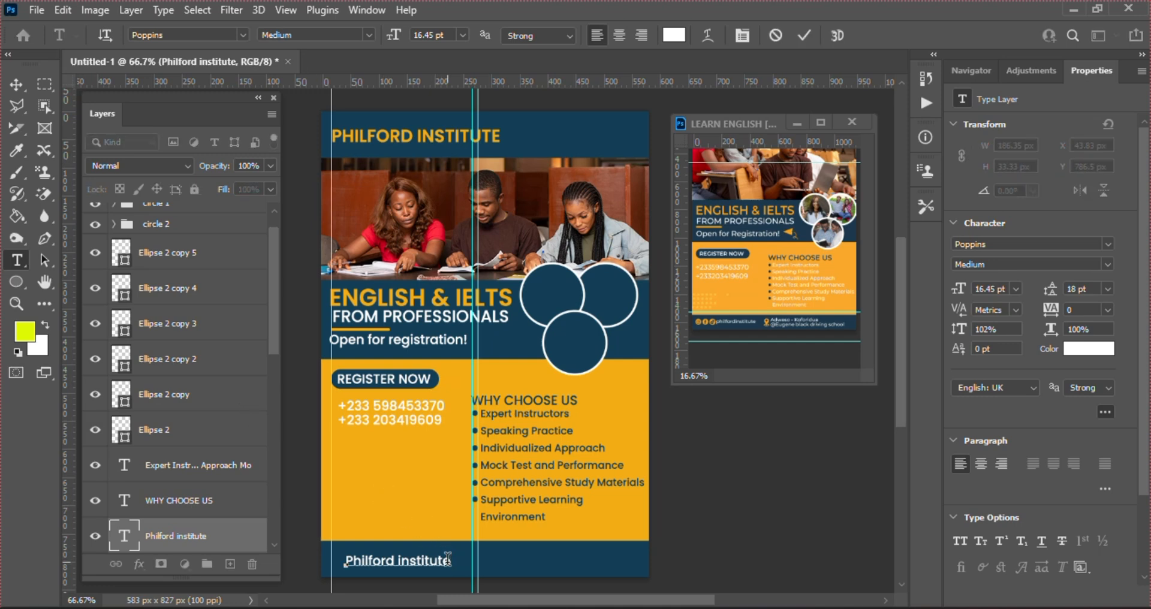
type("K")
type("ofri")
type("d")
type("or")
type("i")
type("du")
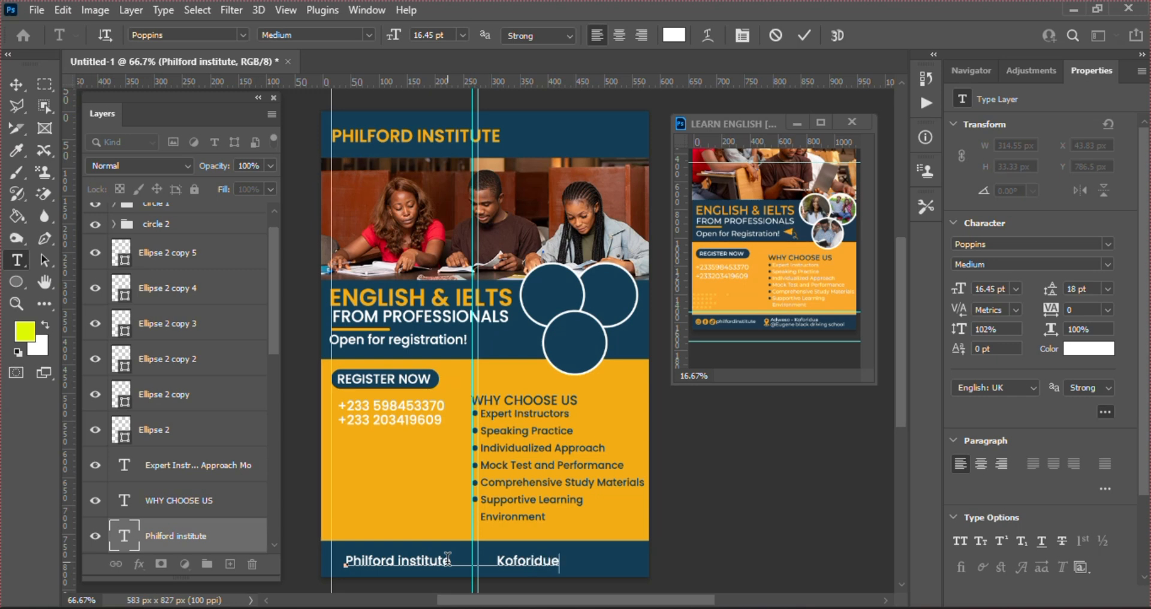
type("e")
key("BackSpace")
type("a")
left_click(805, 36)
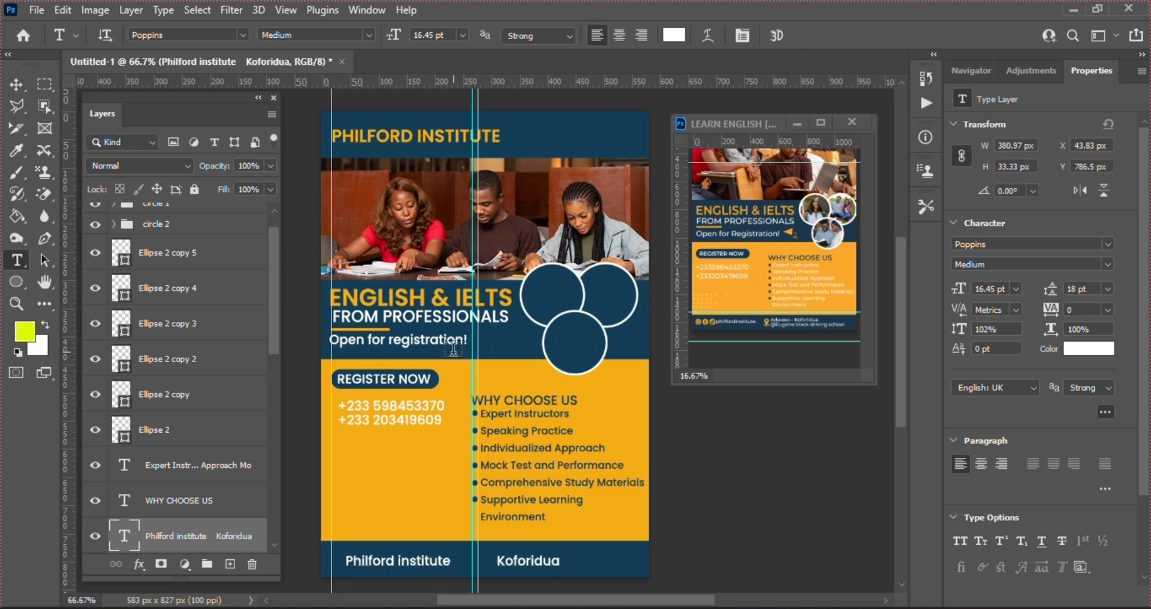
key("v")
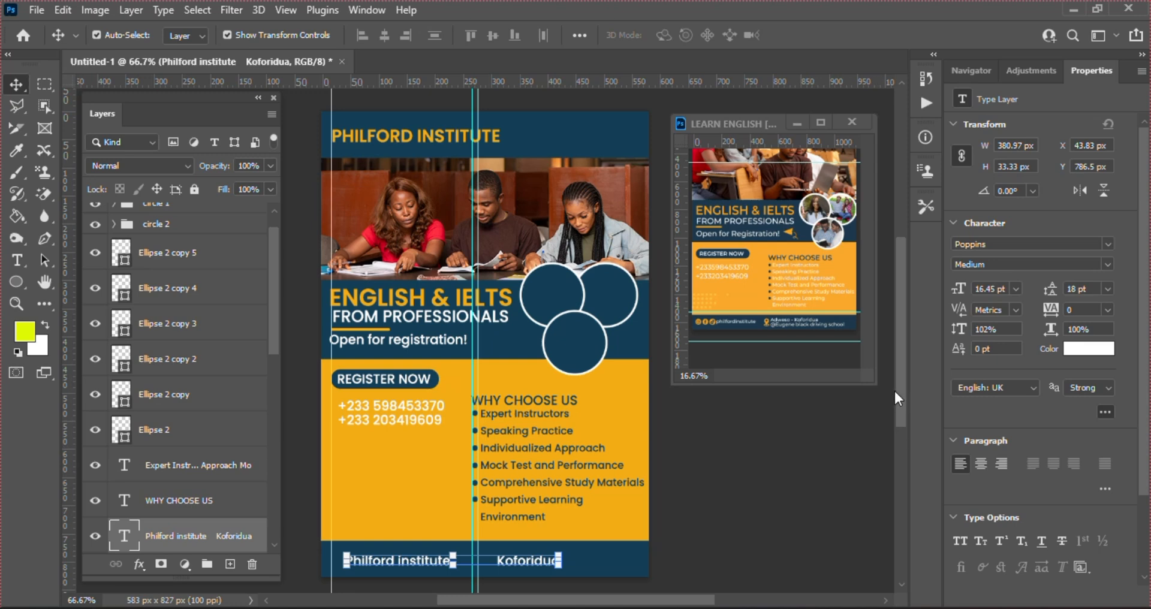
left_click_drag(901, 395, 903, 411)
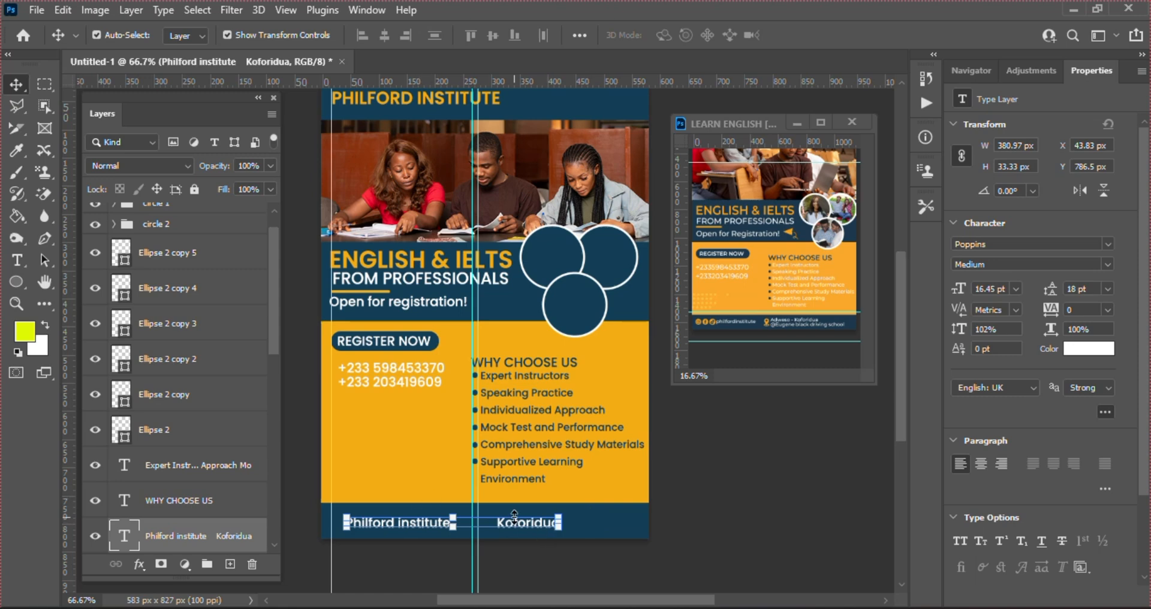
Nudge the footer text up, then drop the Instagram and Facebook PNGs from Downloads onto the flyer
key("Up")
key("Up")
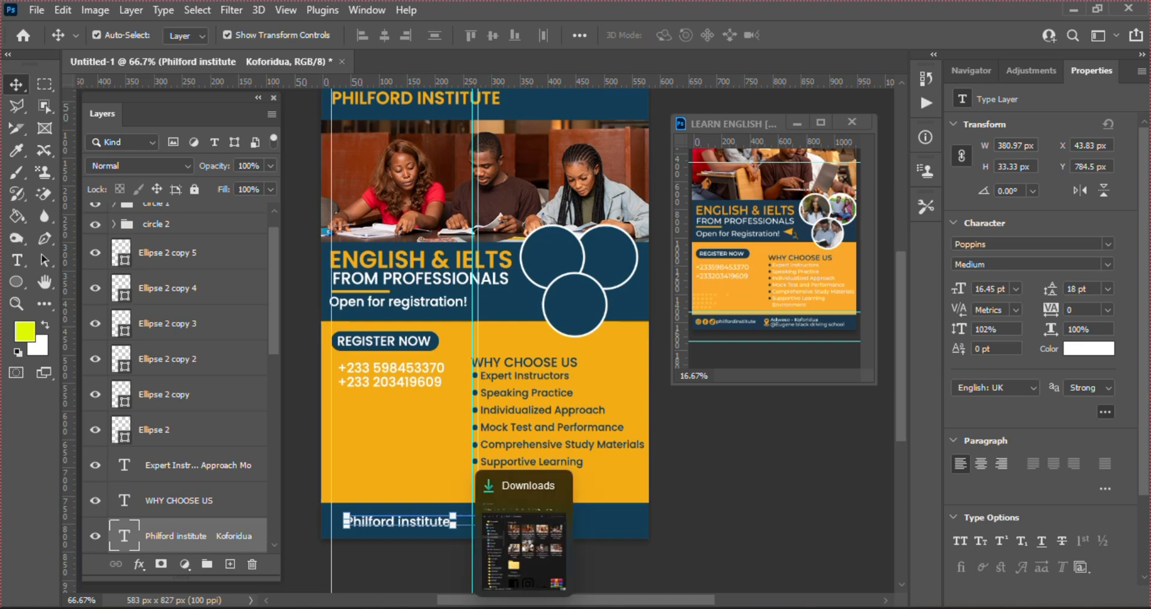
left_click(524, 608)
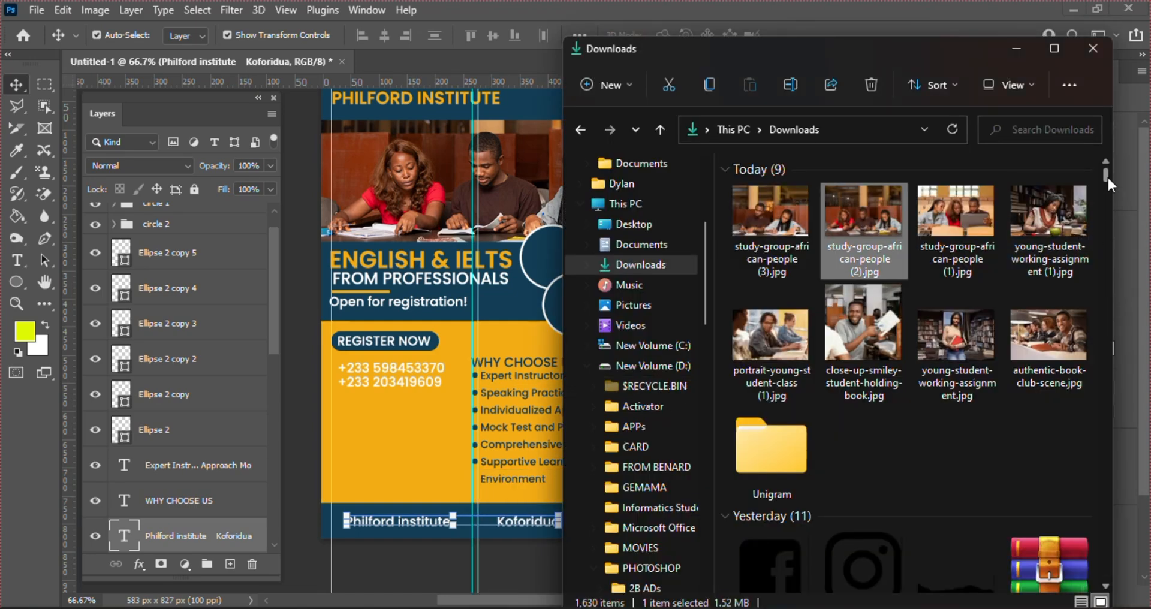
left_click_drag(1107, 175, 1106, 177)
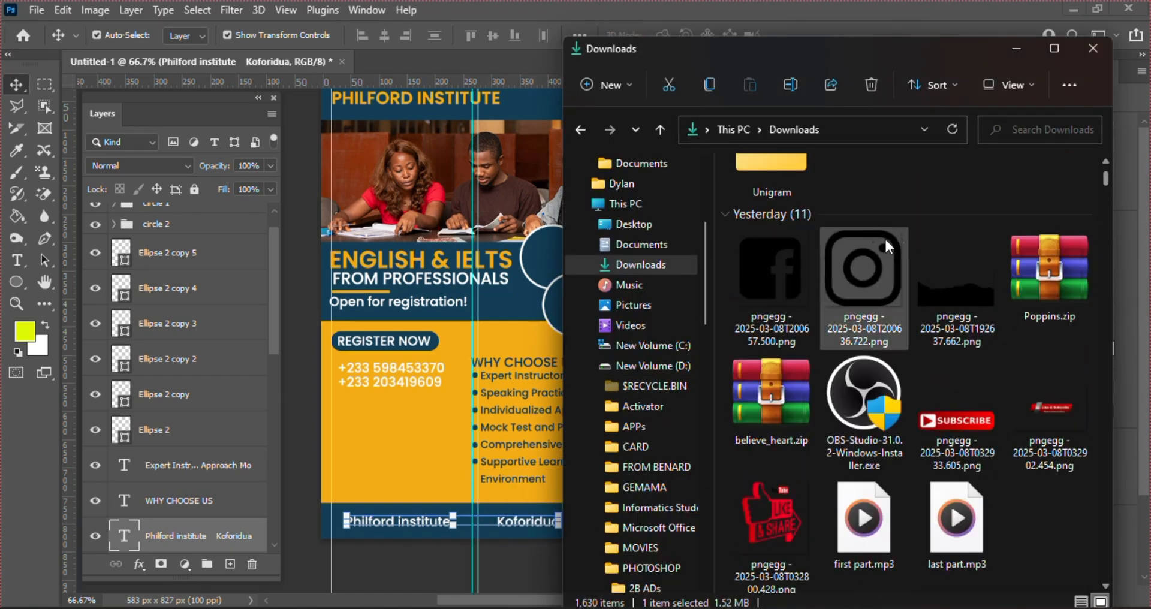
left_click(831, 251)
left_click(786, 261, "ctrl")
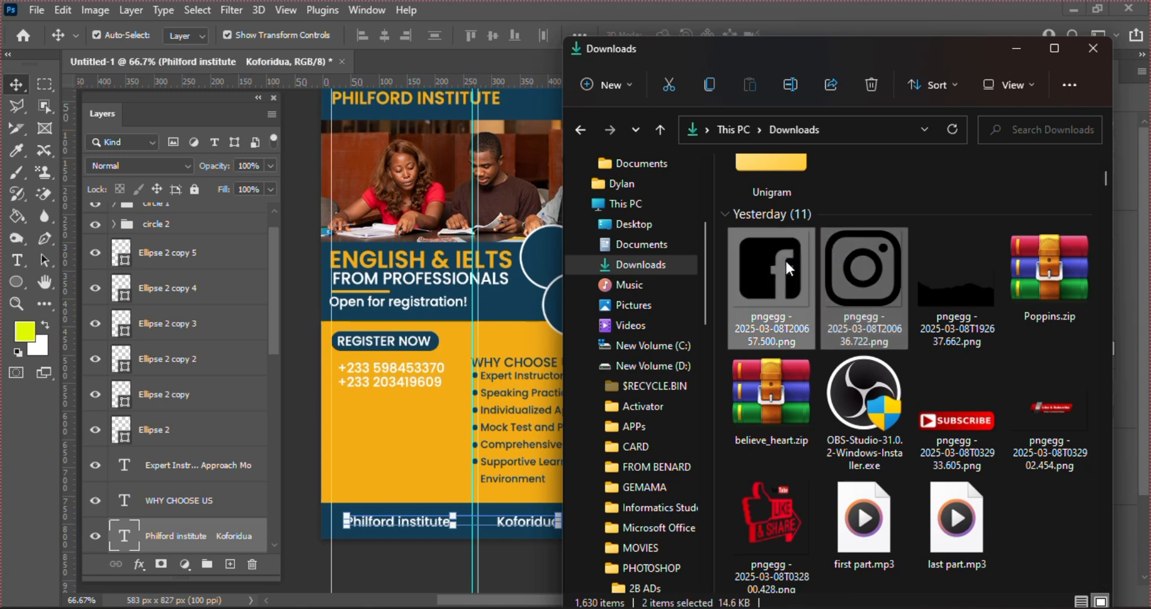
left_click_drag(673, 300, 463, 359)
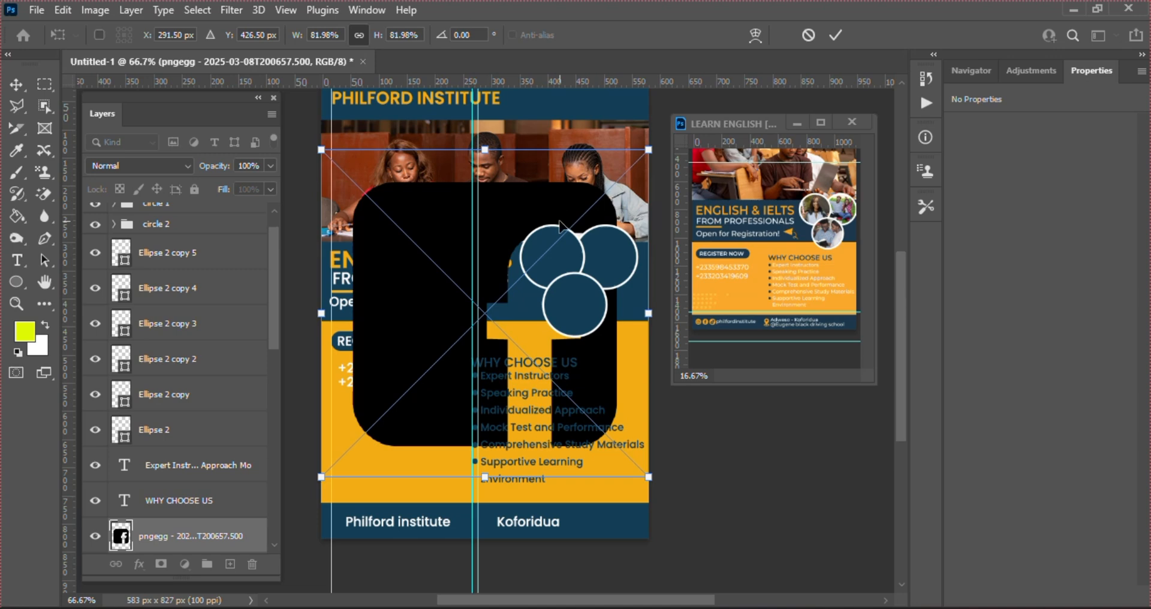
Shrink the Facebook icon to about 11% and place it in the footer
left_click_drag(559, 225, 542, 290)
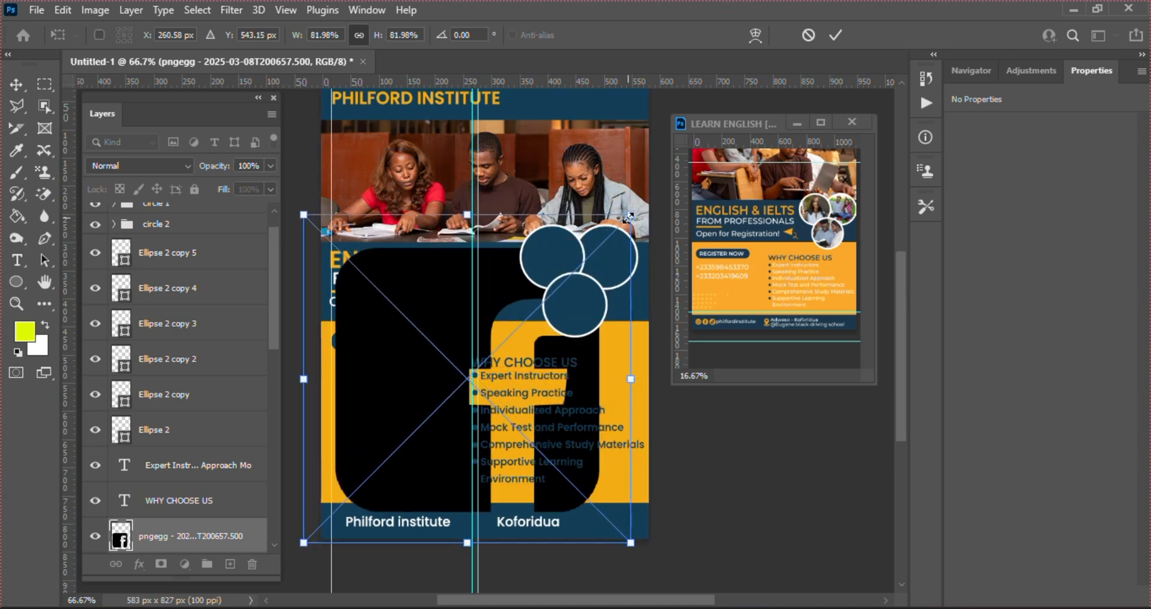
left_click_drag(628, 217, 350, 527)
key("Return")
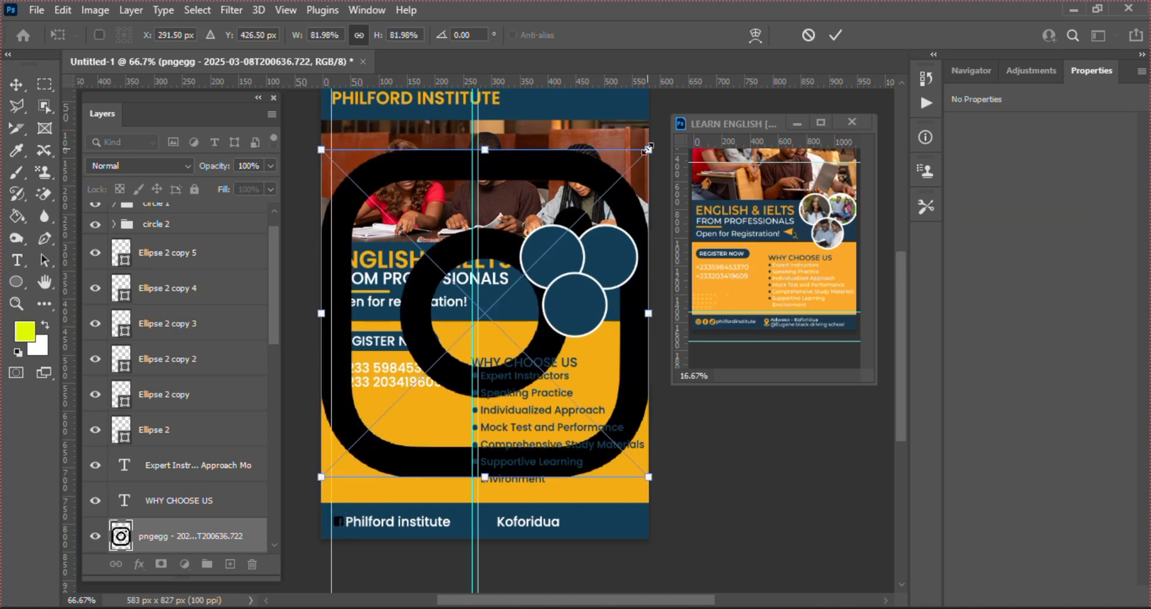
Scale the Instagram logo to a 23 px icon beside the Facebook icon in the footer
left_click_drag(647, 149, 362, 517)
key("Down")
key("Down")
key("Down")
key("Down")
key("Down")
key("Down")
key("Down")
key("Down")
key("Down")
key("Down")
key("Down")
key("Down")
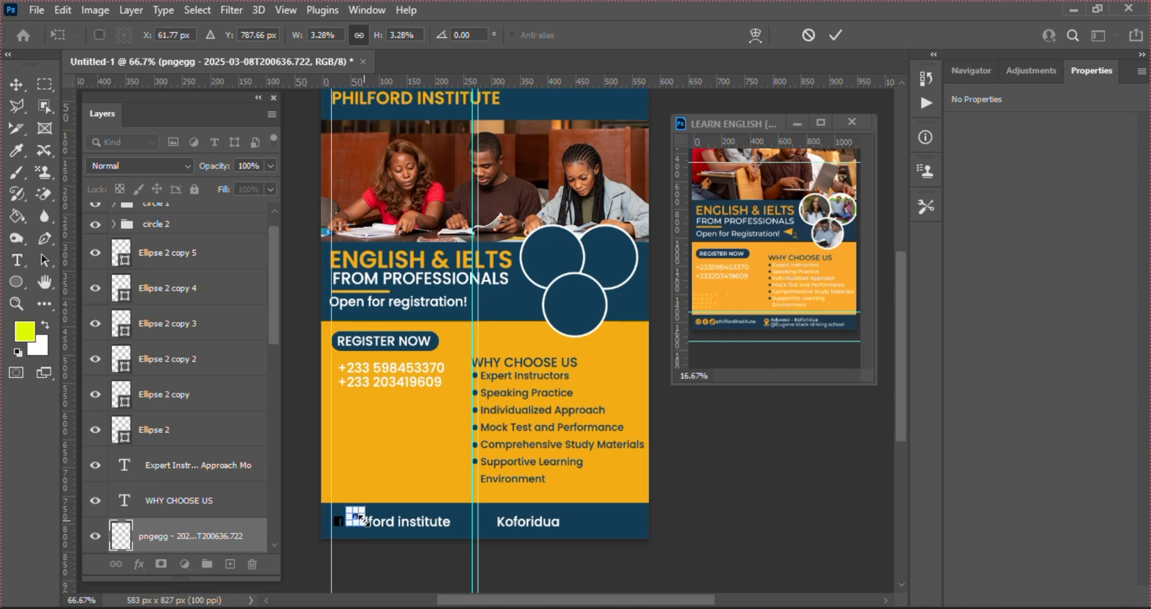
left_click_drag(362, 521, 362, 521)
key("Return")
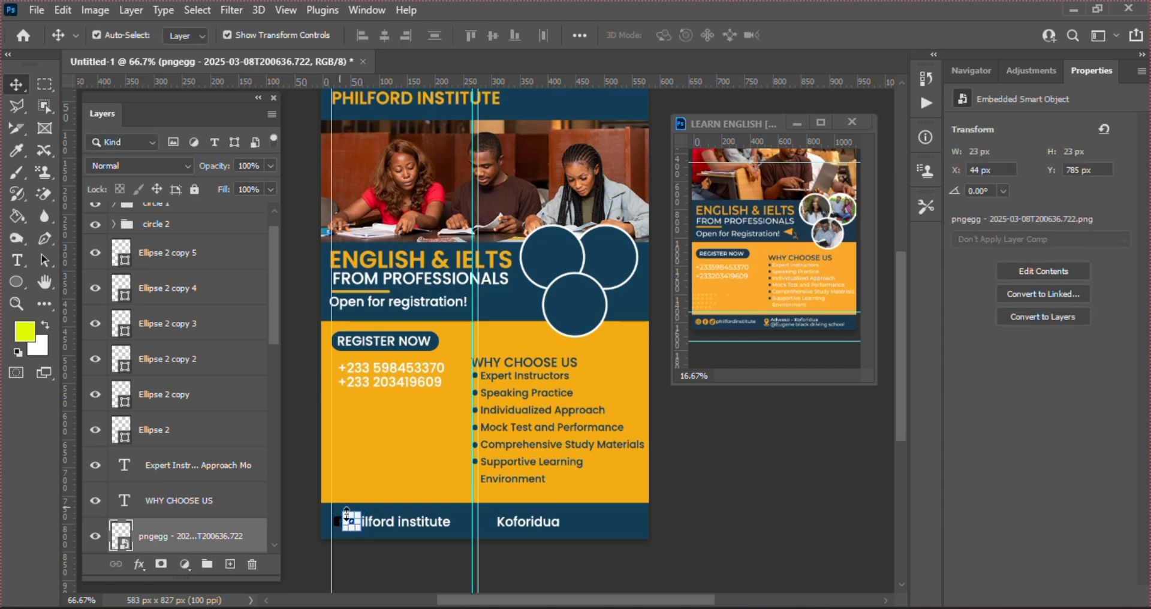
left_click_drag(271, 301, 276, 354)
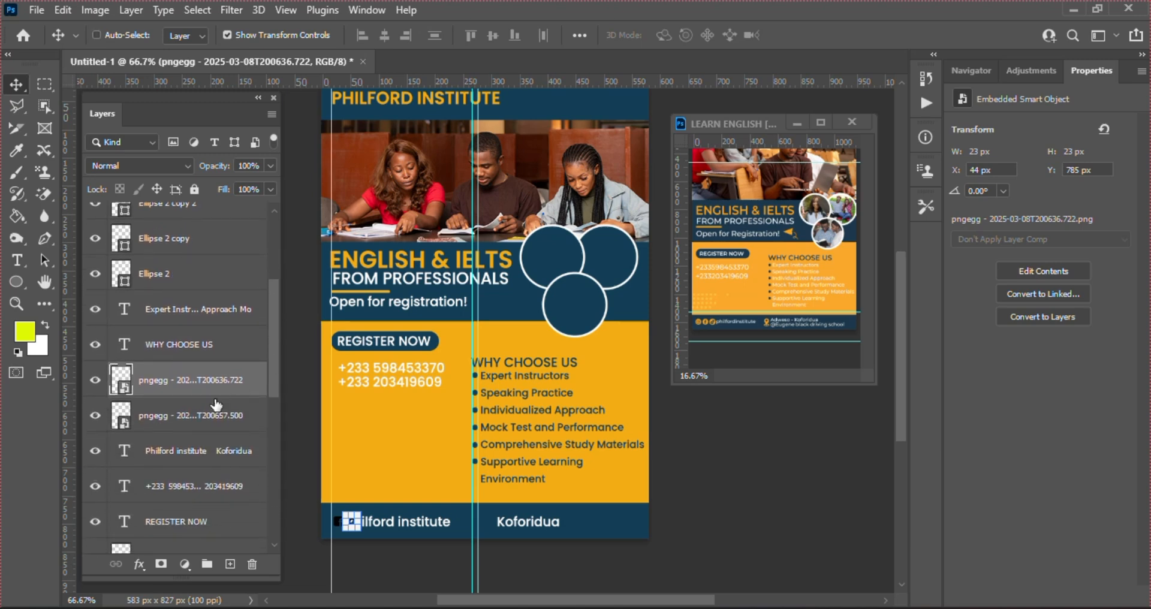
Group the Facebook and Instagram icon layers into Group 1 and add an orange Color Overlay
left_click(214, 414, "ctrl")
left_click(207, 565)
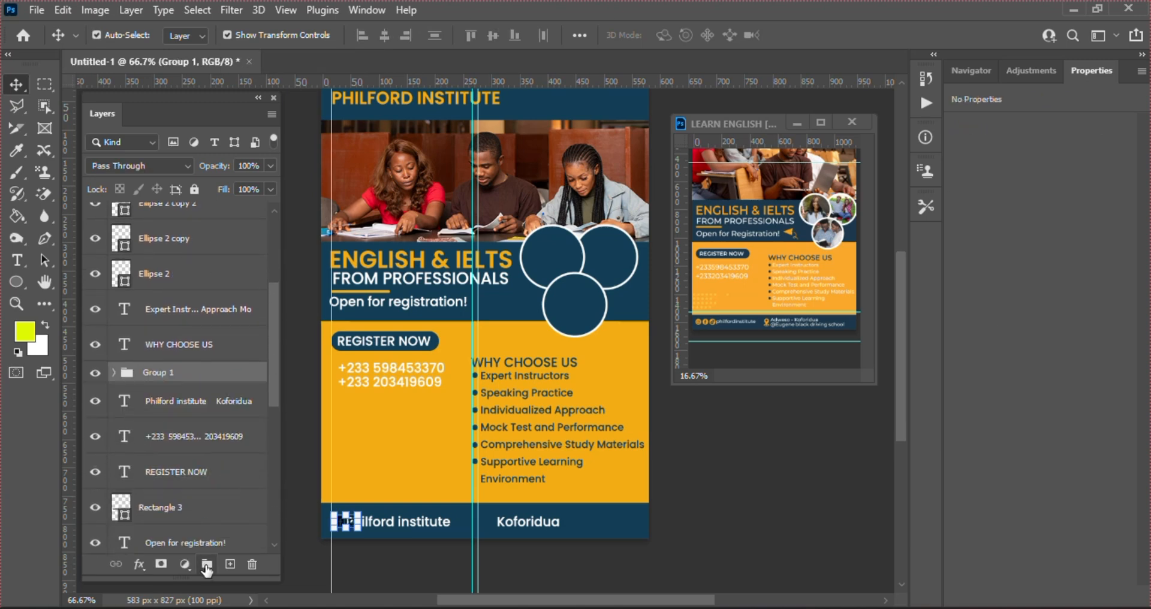
left_click(139, 564)
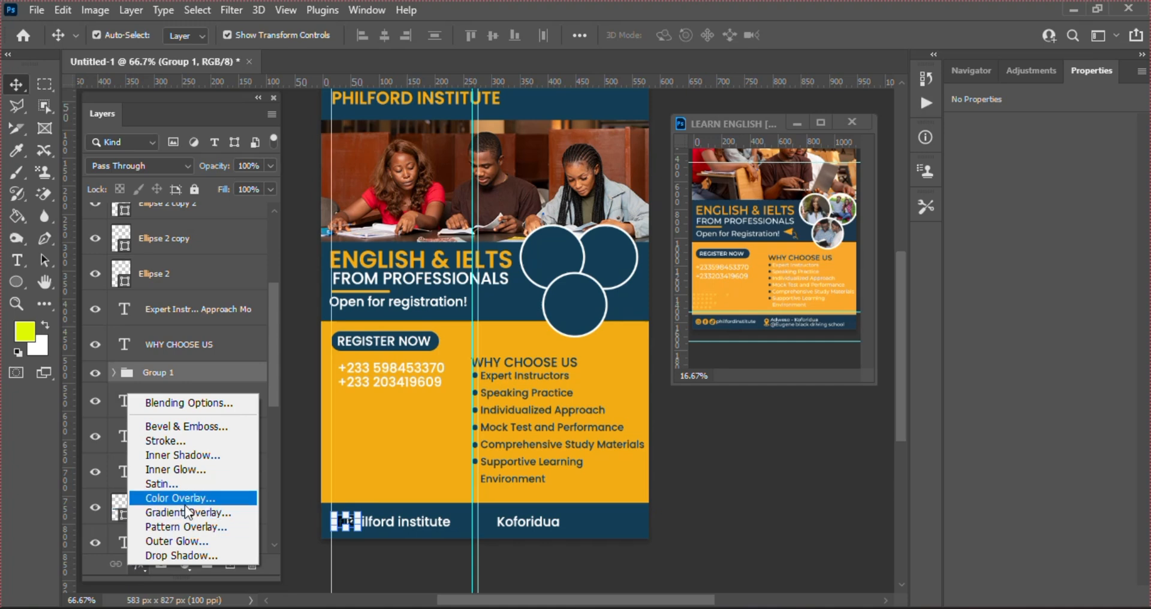
left_click(207, 499)
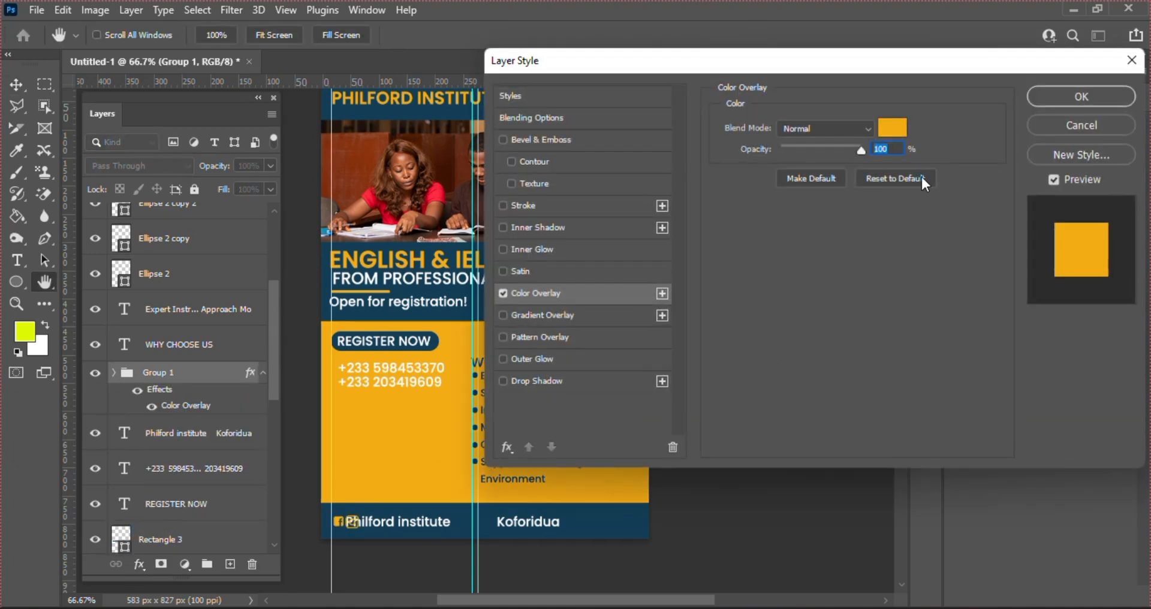
key("Return")
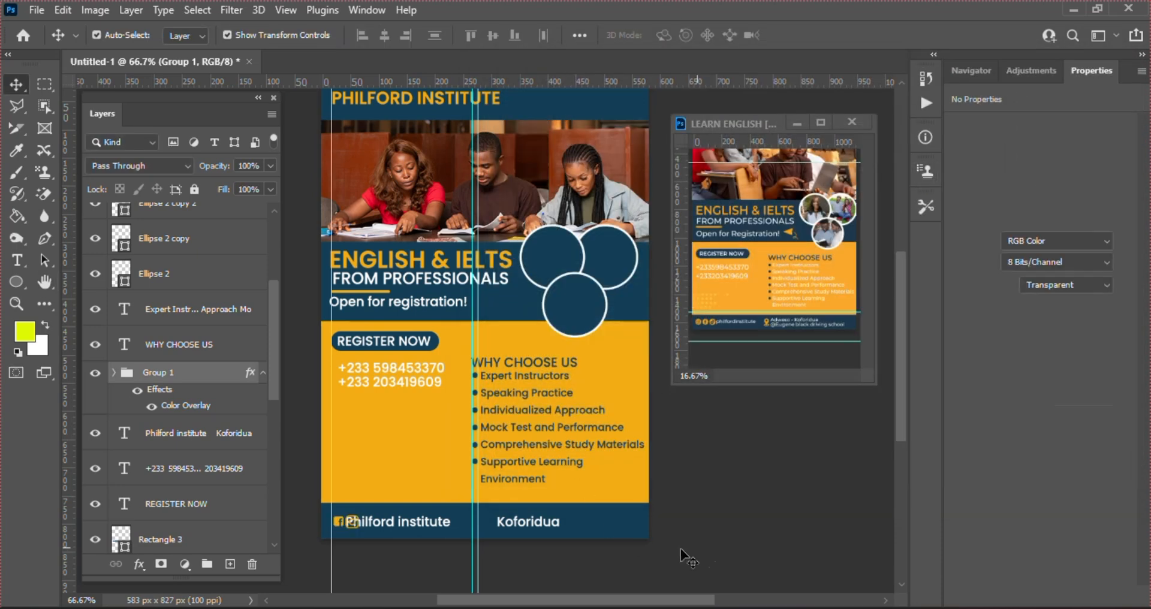
Shift the footer text right so it clears the icons
left_click_drag(421, 529, 436, 528)
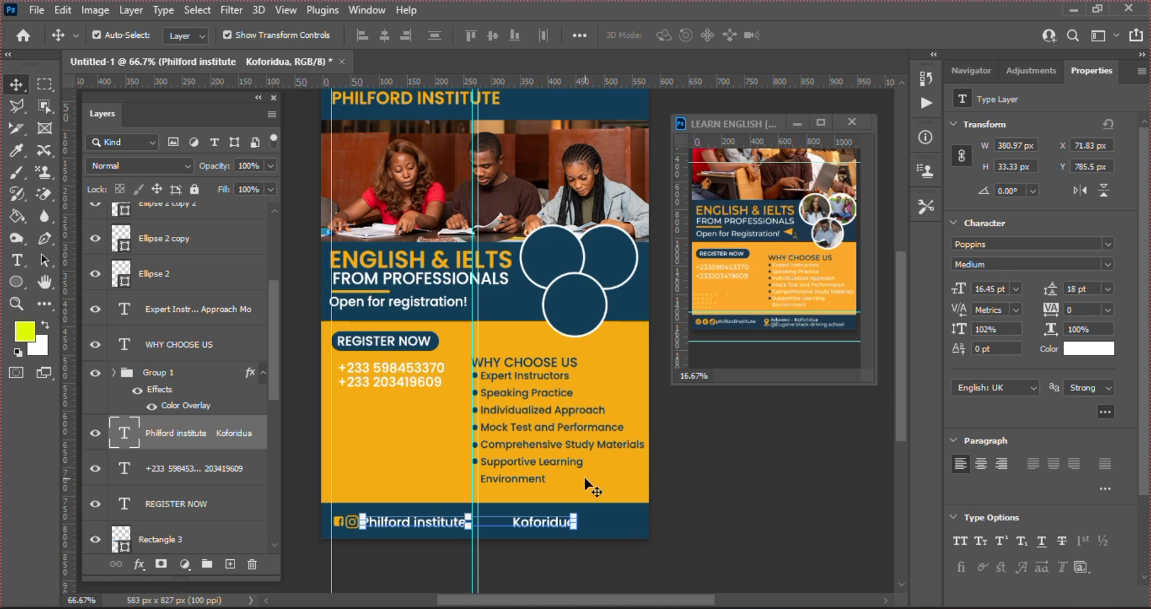
left_click(703, 476)
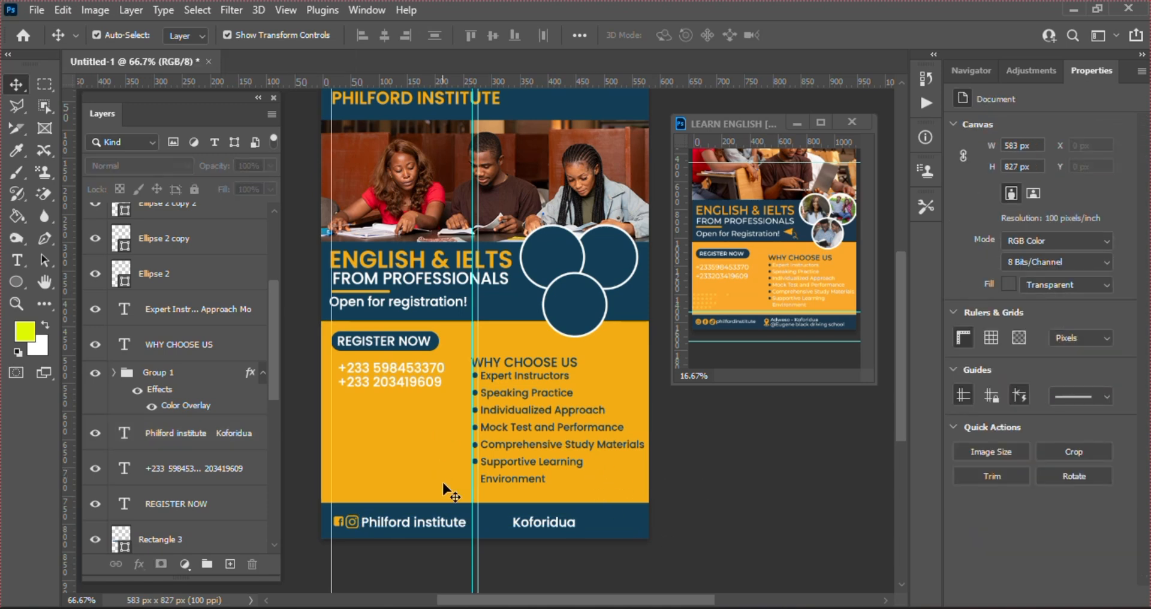
left_click(530, 528)
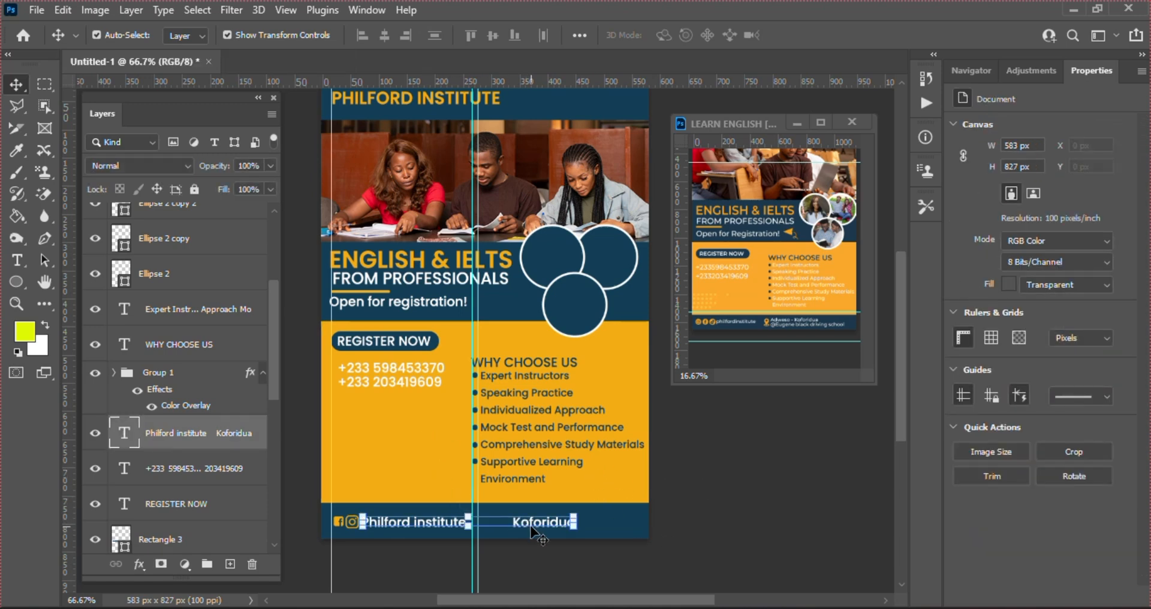
Switch to the Custom Shape Tool with the envelope shape
left_click(40, 295)
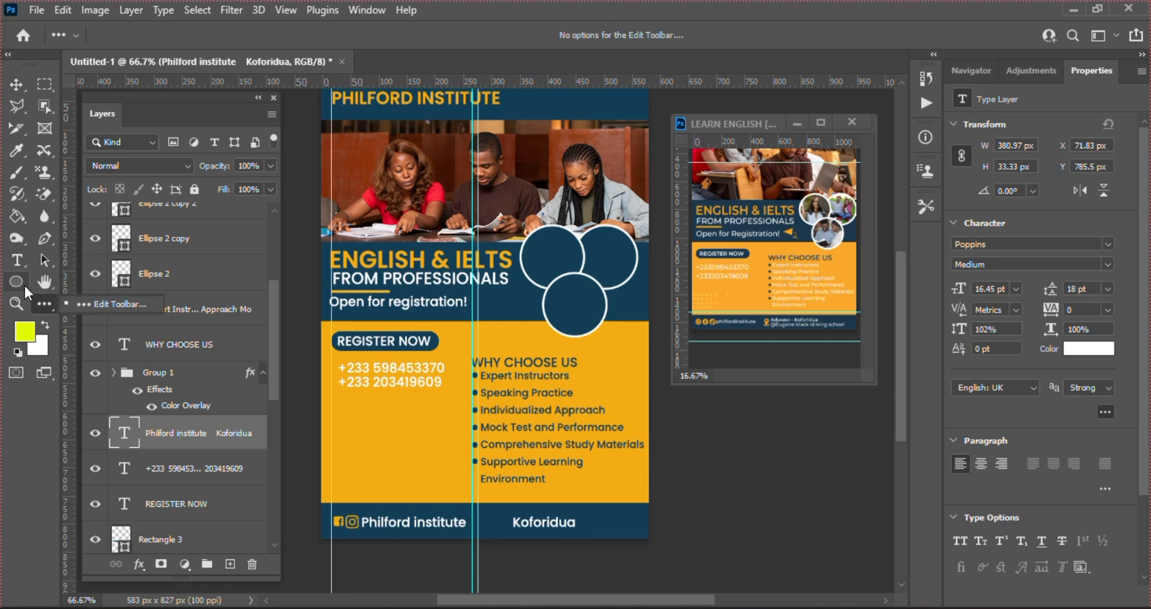
right_click(23, 283)
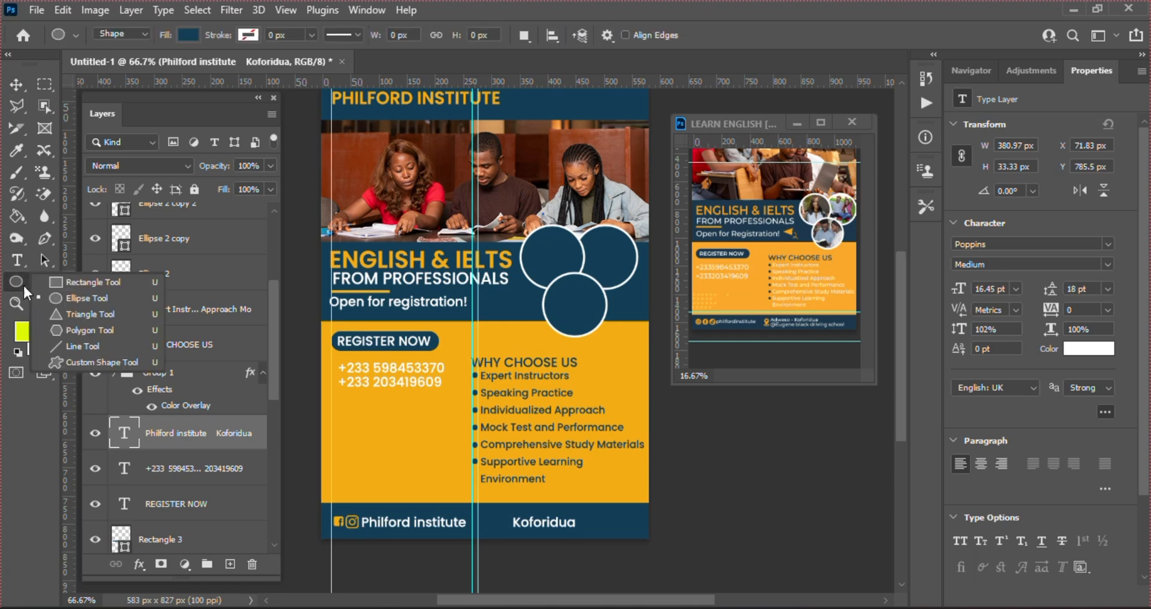
left_click(107, 358)
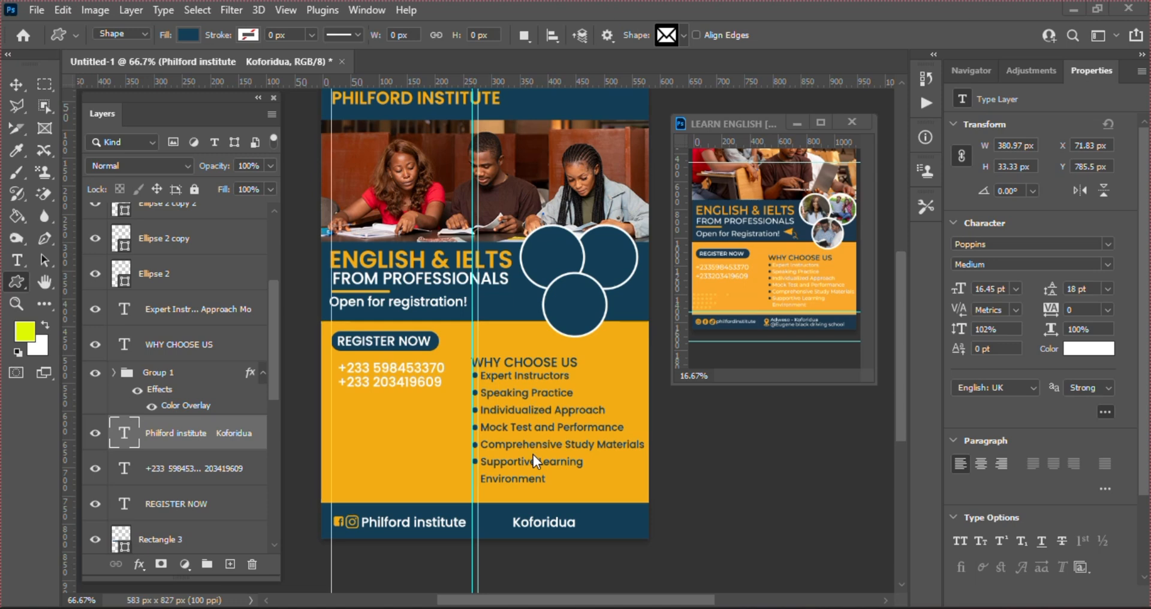
Drag the red location pin pngegg (84).png from Downloads > Social Media Vectors onto the flyer
left_click(525, 607)
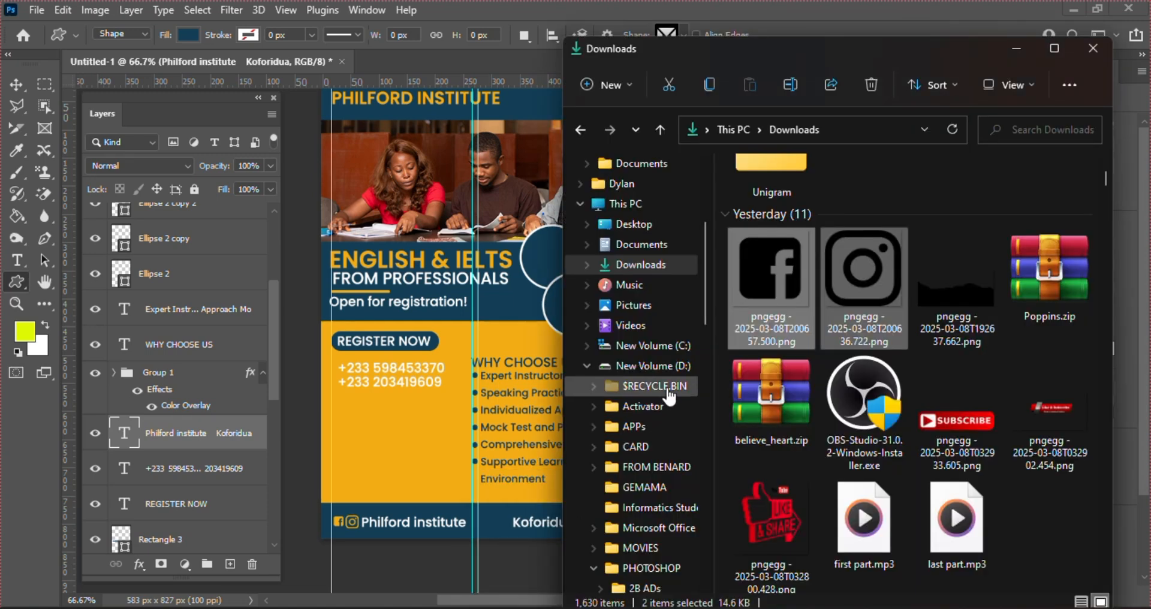
left_click_drag(706, 295, 720, 506)
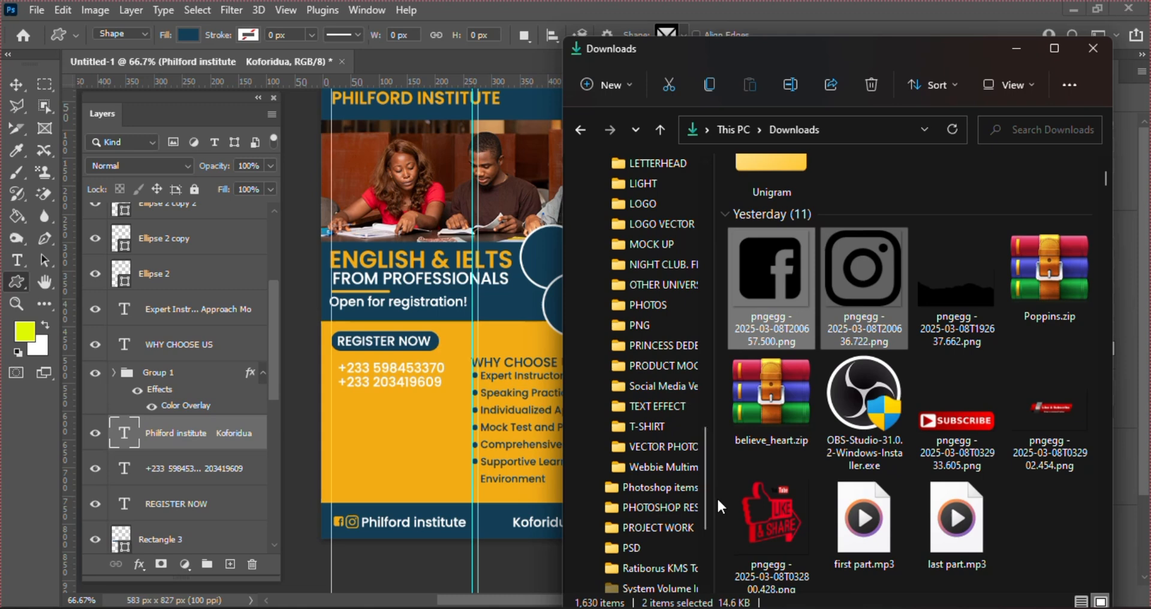
left_click(673, 389)
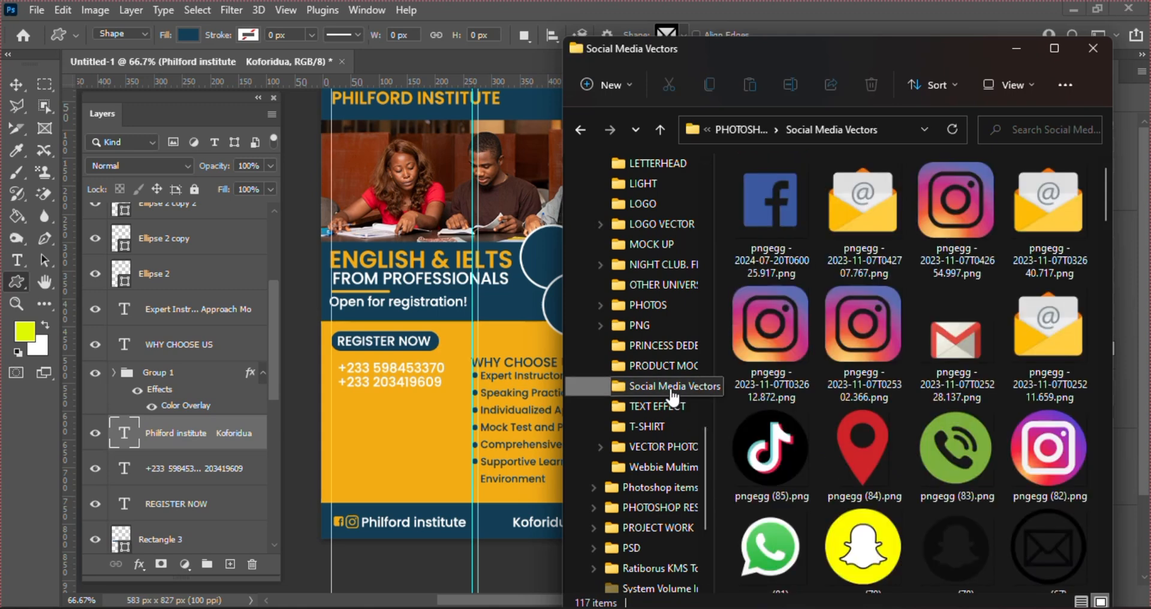
left_click(888, 456)
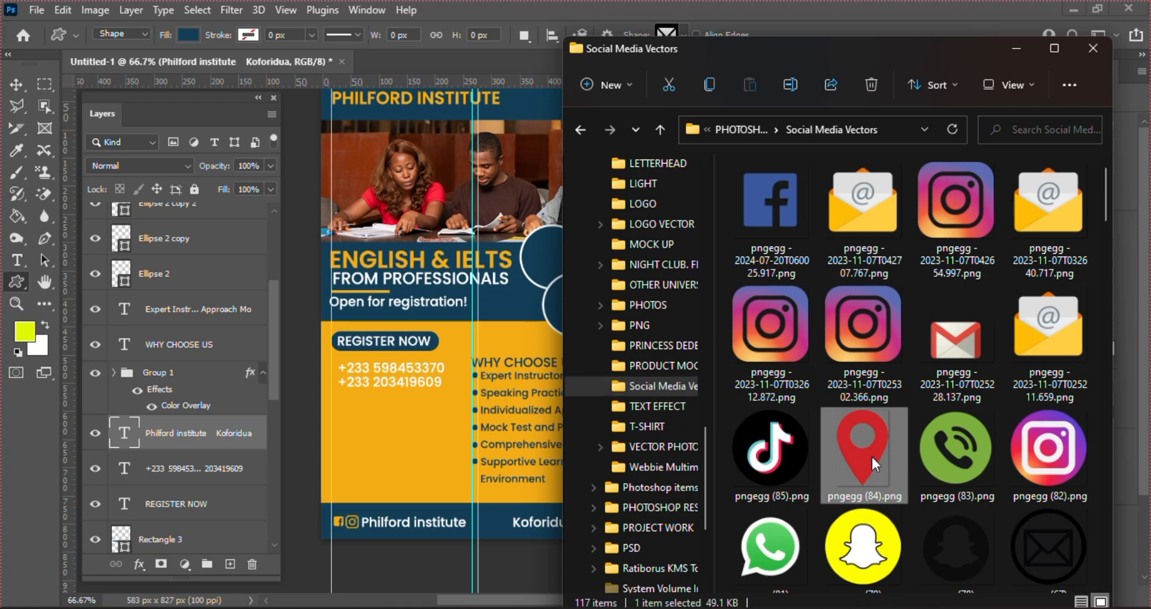
left_click_drag(871, 454, 451, 429)
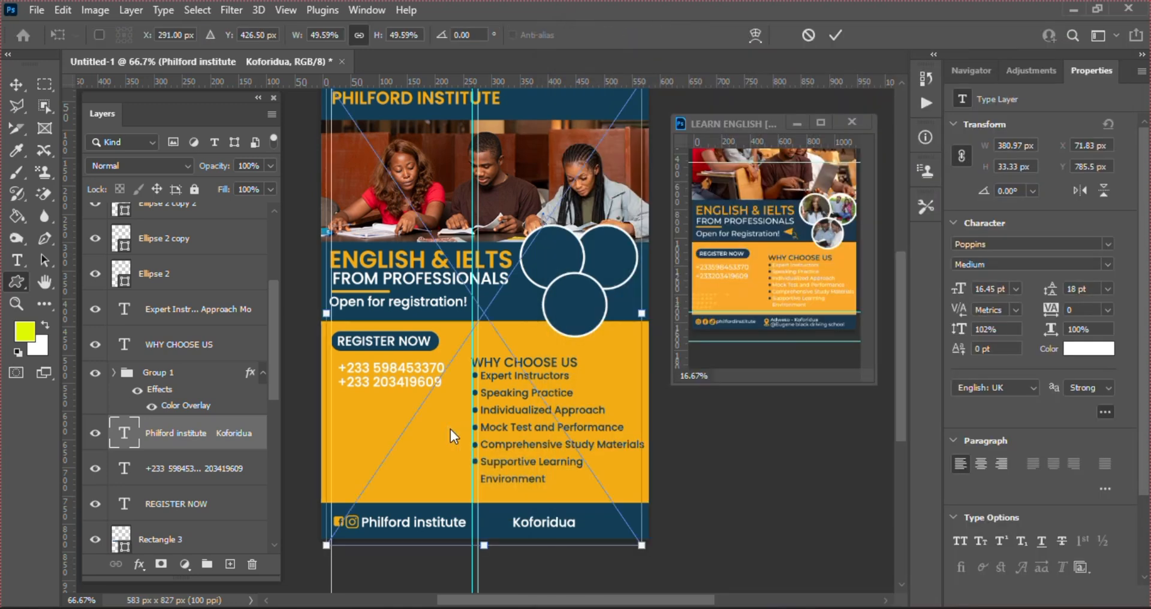
Shrink the placed pin, set it just before Koforidua, and move its layer into Group 1
left_click_drag(579, 141, 582, 212)
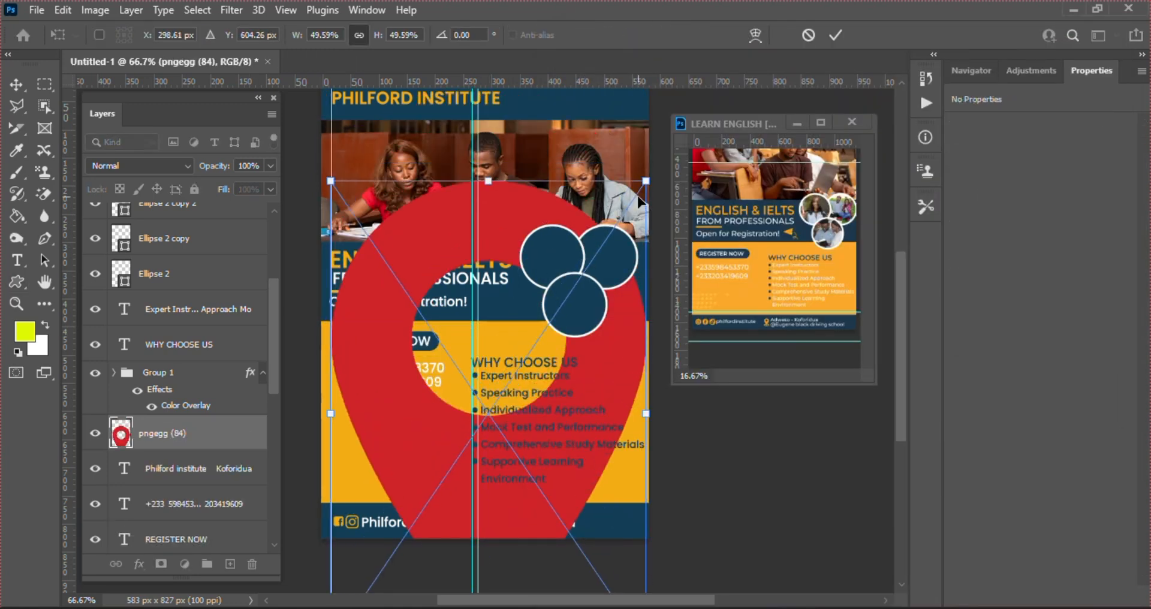
left_click_drag(646, 181, 499, 548)
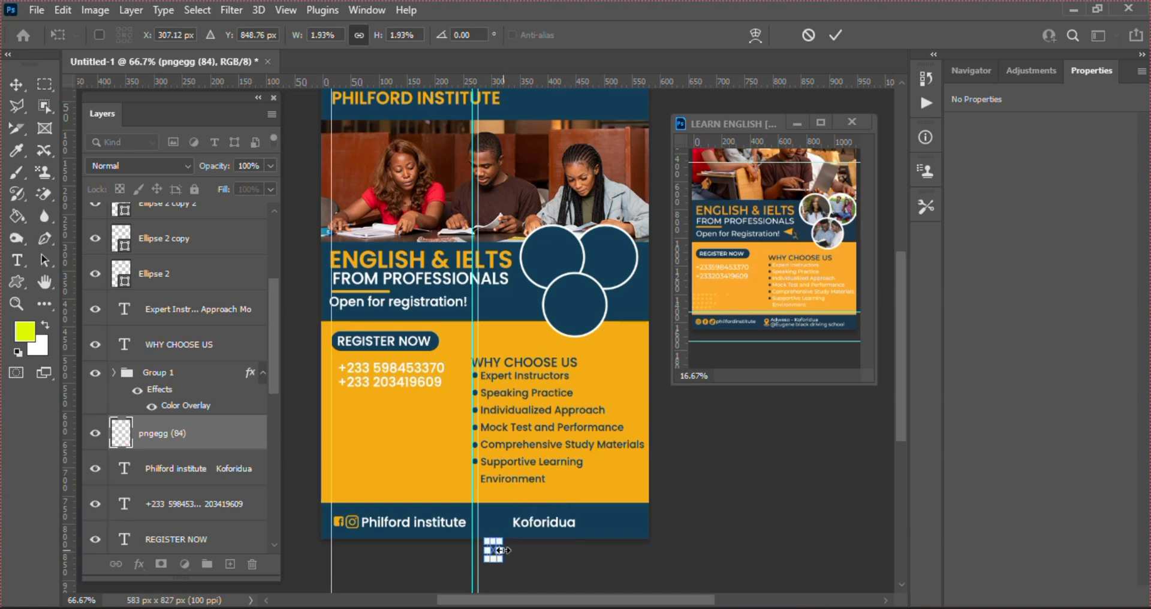
key("Up")
key("Up")
key("Up")
key("Up")
key("Up")
key("Up")
key("Up")
key("Up")
key("Up")
key("Up")
key("Up")
key("Up")
key("Up")
key("Up")
key("Up")
key("Up")
key("Up")
key("Up")
key("Up")
key("Up")
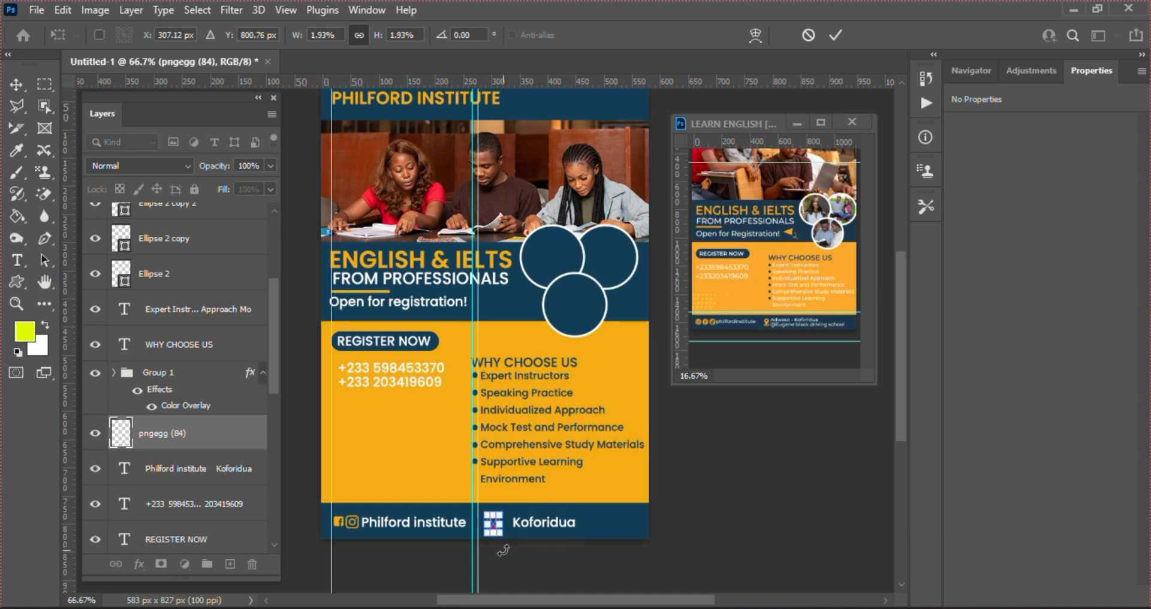
key("Up")
key("Up")
key("Up")
key("Up")
key("Up")
key("Up")
key("Up")
key("Up")
key("Up")
key("Left")
key("Left")
key("Left")
key("Left")
key("Left")
key("Left")
key("Left")
key("Left")
key("Left")
key("Left")
key("Left")
key("Left")
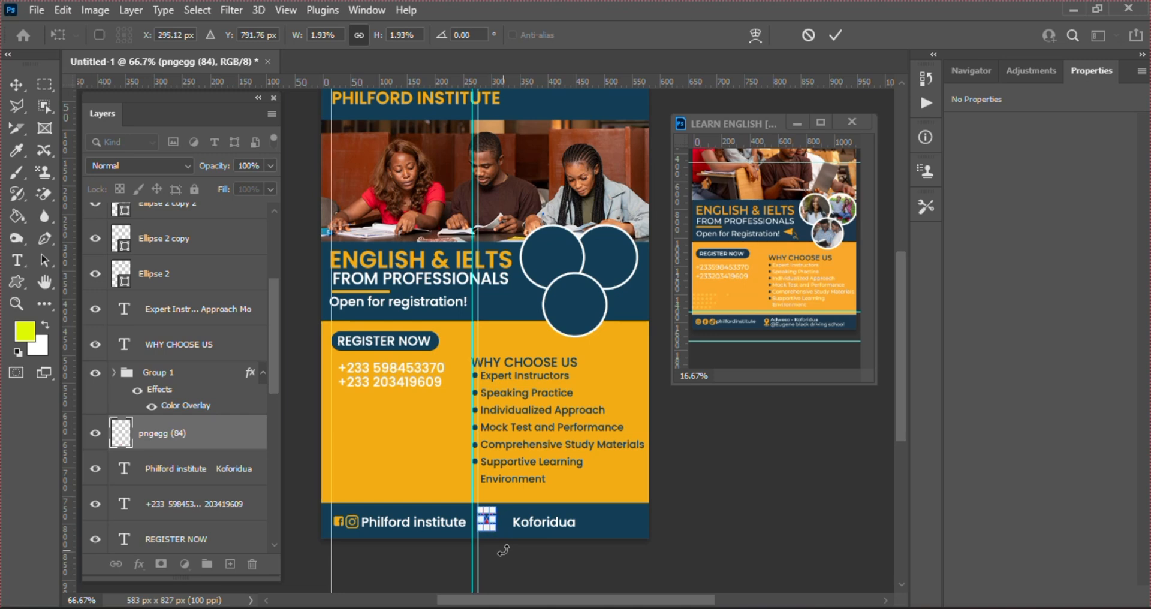
left_click_drag(493, 509, 492, 513)
key("Right")
key("Right")
key("Right")
key("Right")
key("Right")
key("Right")
key("Right")
key("Right")
key("Right")
key("Right")
key("Right")
key("Right")
key("Right")
key("Right")
key("Right")
key("Right")
key("Right")
key("Right")
key("Right")
key("Right")
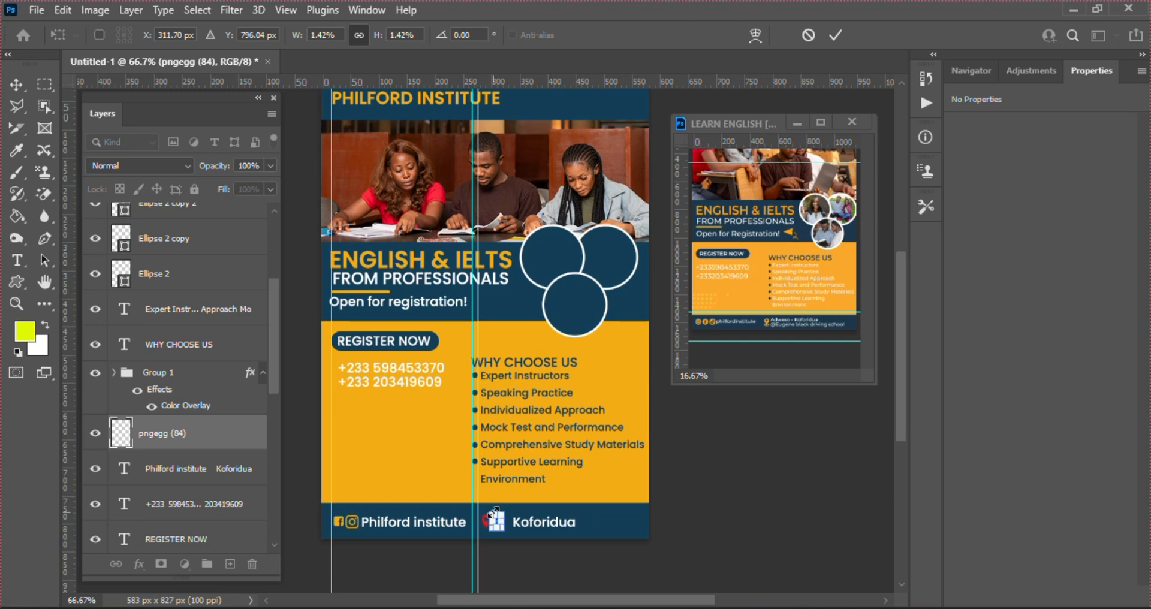
key("Return")
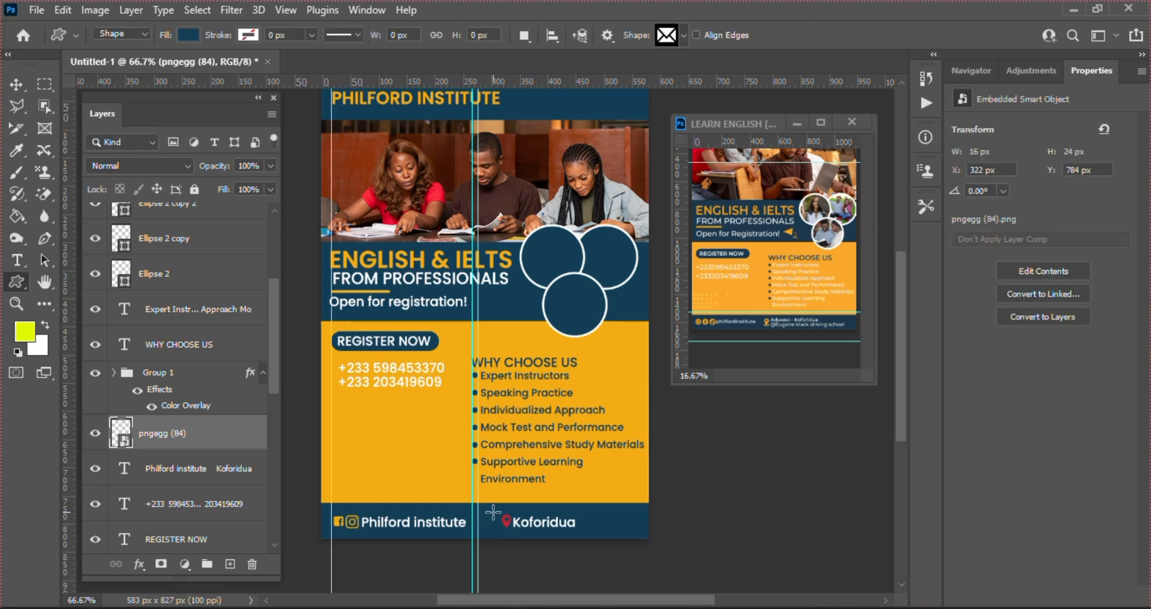
key("v")
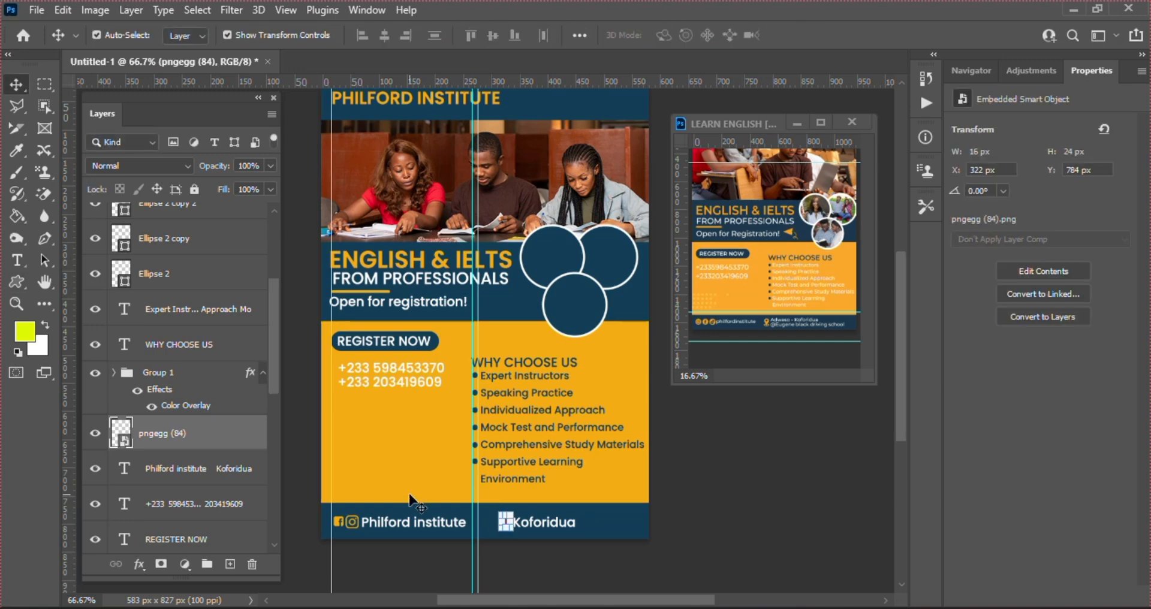
left_click_drag(190, 433, 180, 377)
Drag young-student-working-assignment (1).jpg from Downloads onto the flyer canvas
left_click(728, 503)
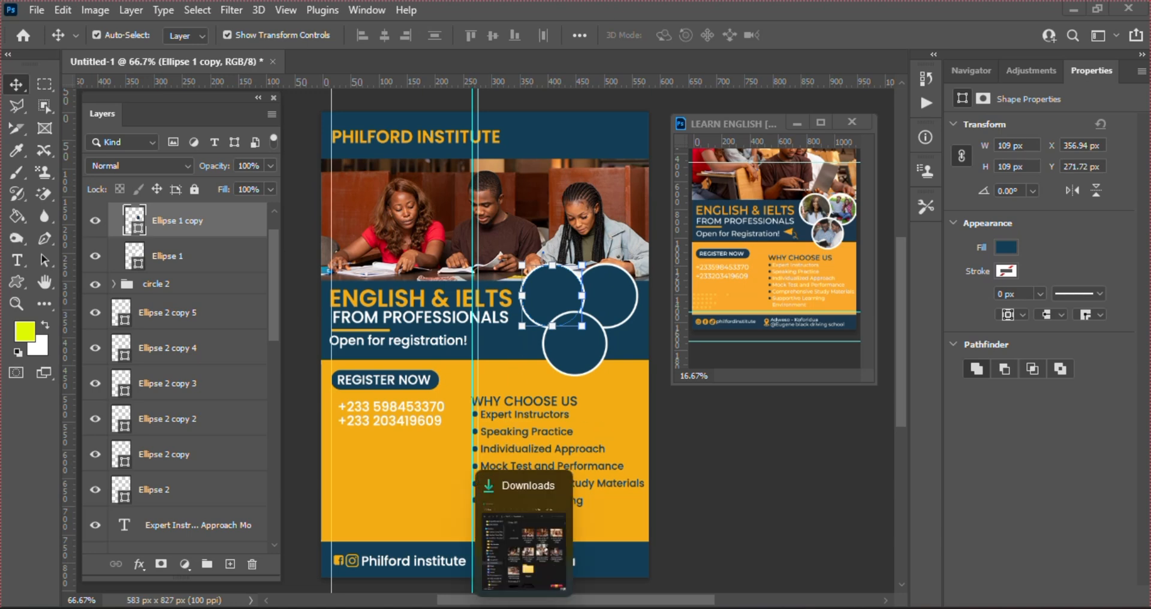
left_click(523, 607)
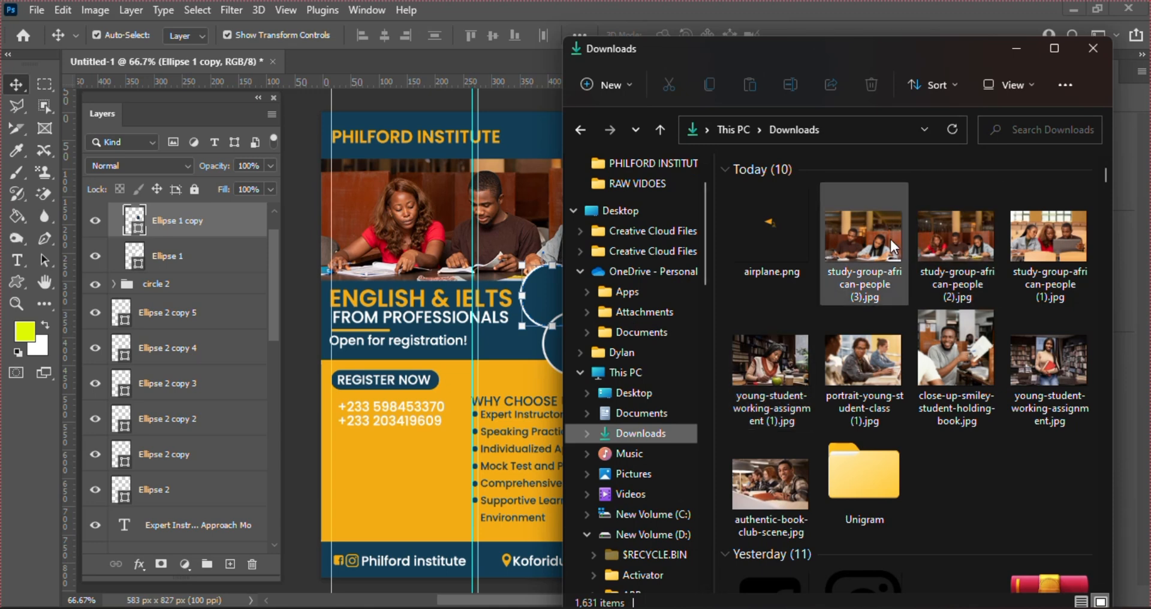
left_click(777, 346)
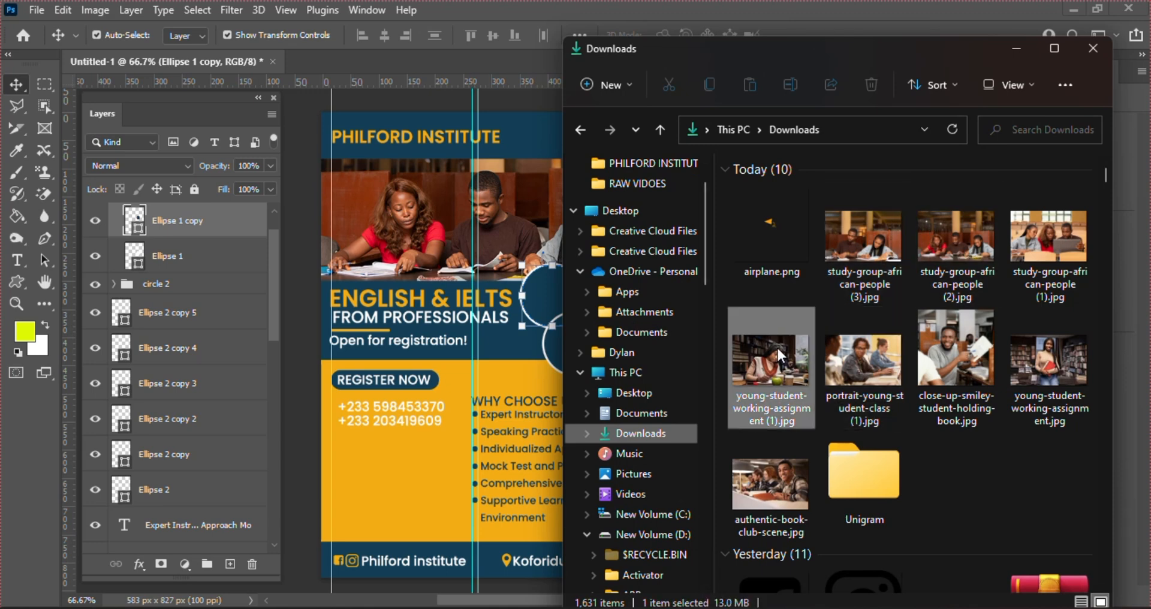
left_click_drag(778, 359, 455, 344)
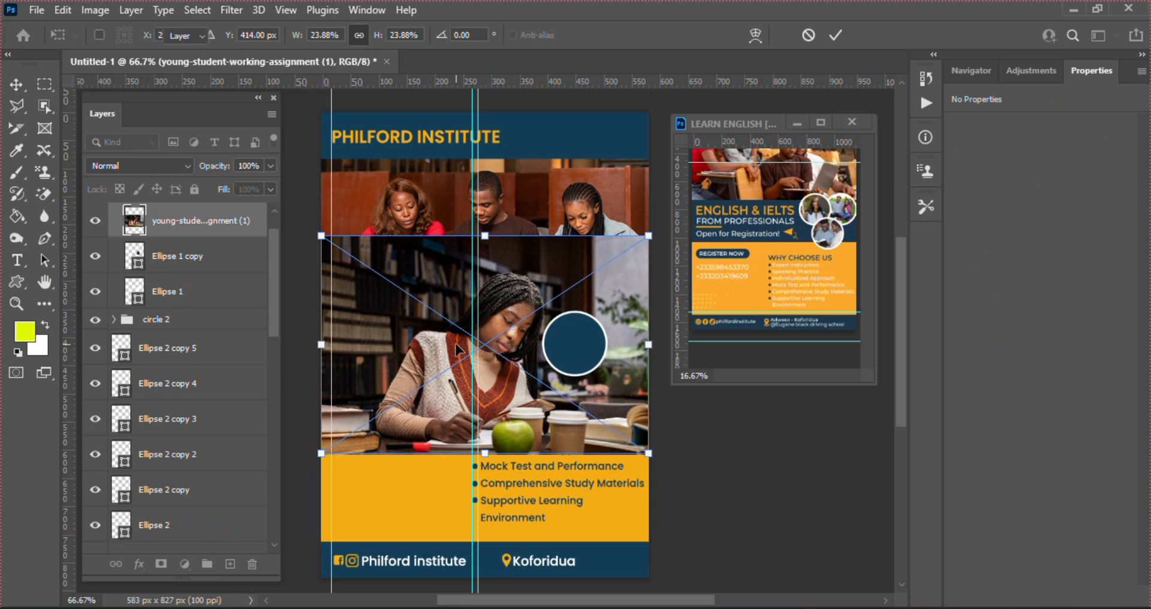
Commit the placed student photo and clip it to the left circle
key("Return")
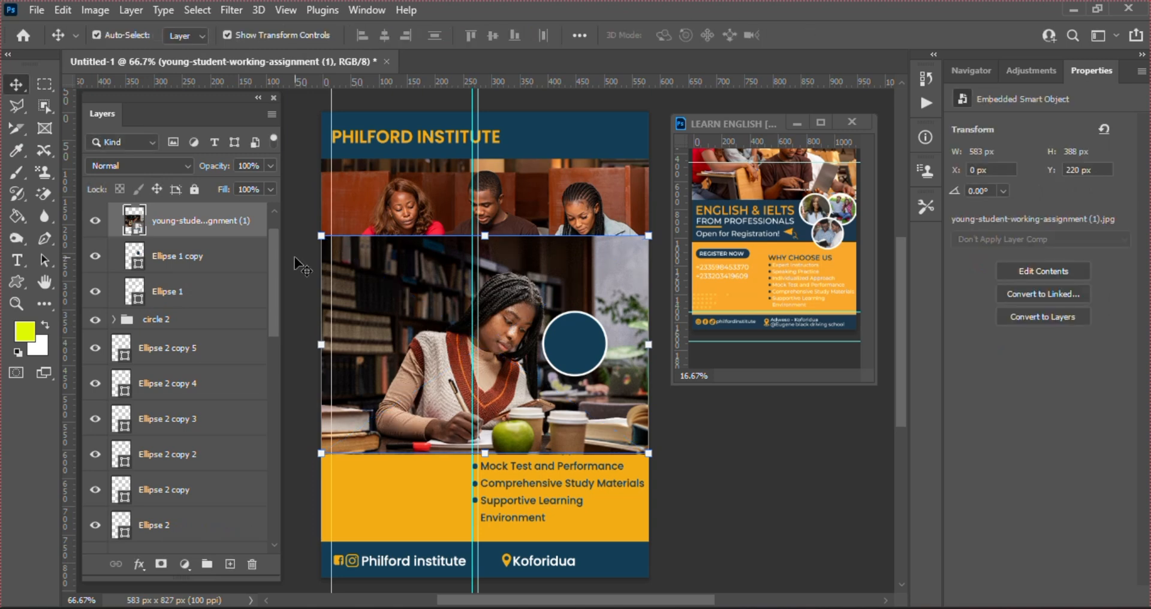
right_click(173, 222)
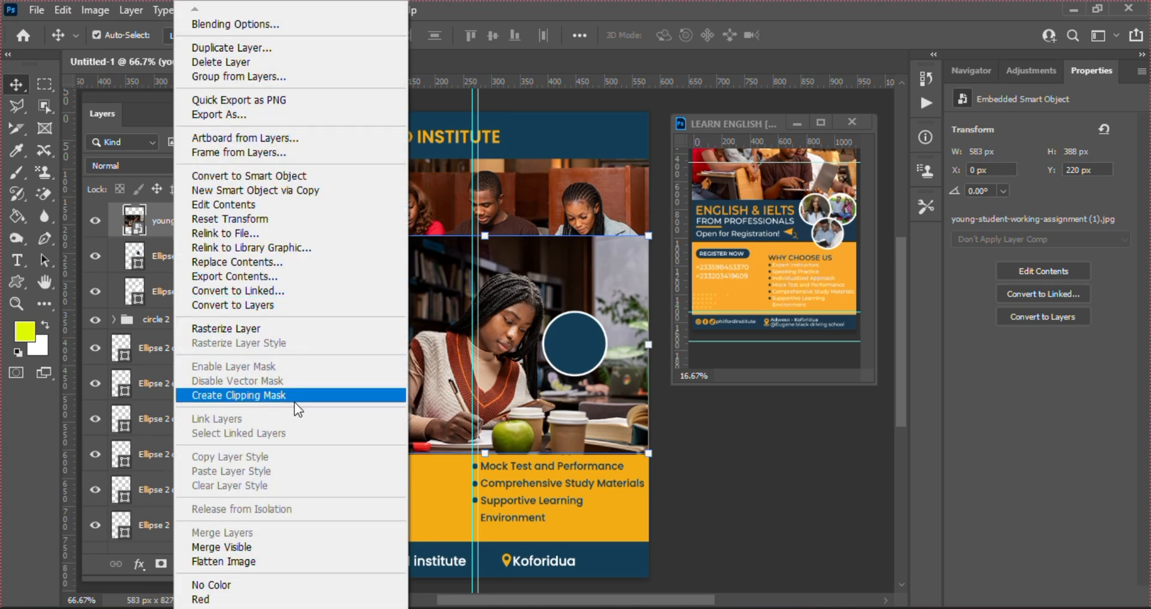
left_click(272, 399)
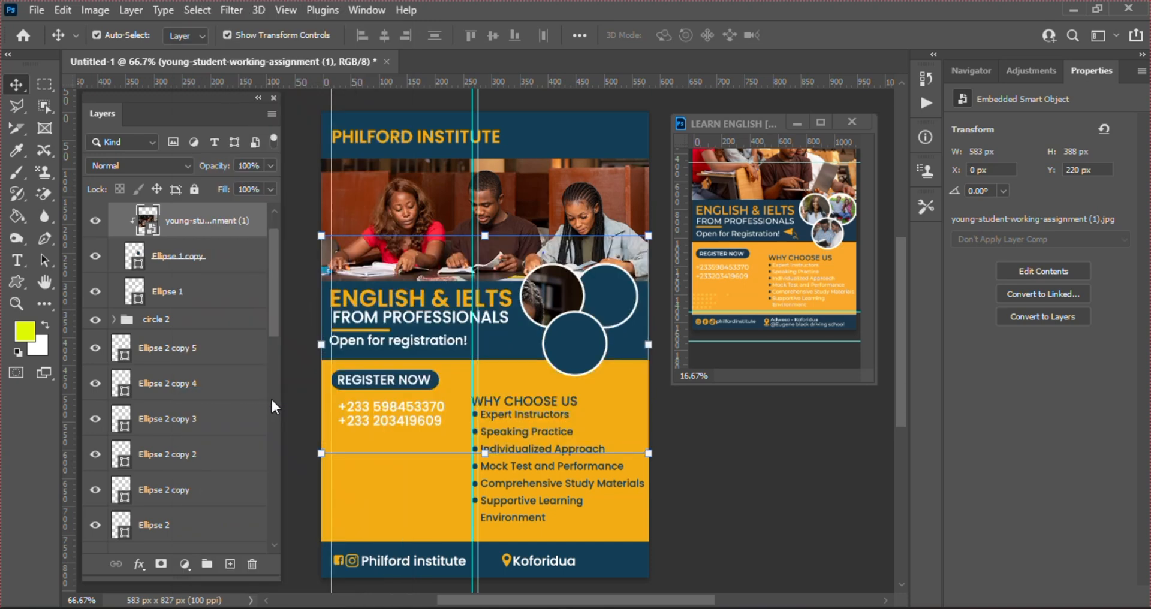
Scale the clipped student photo down to about 9.33% and fit it inside the circle
left_click(321, 454)
left_click_drag(321, 455, 496, 337)
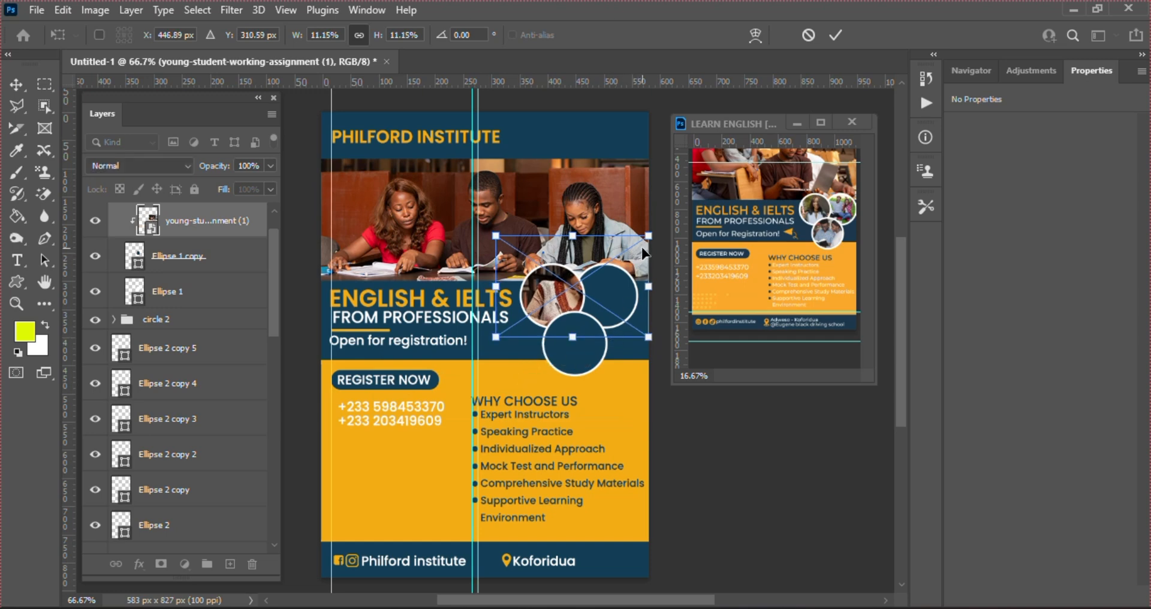
left_click_drag(647, 235, 623, 253)
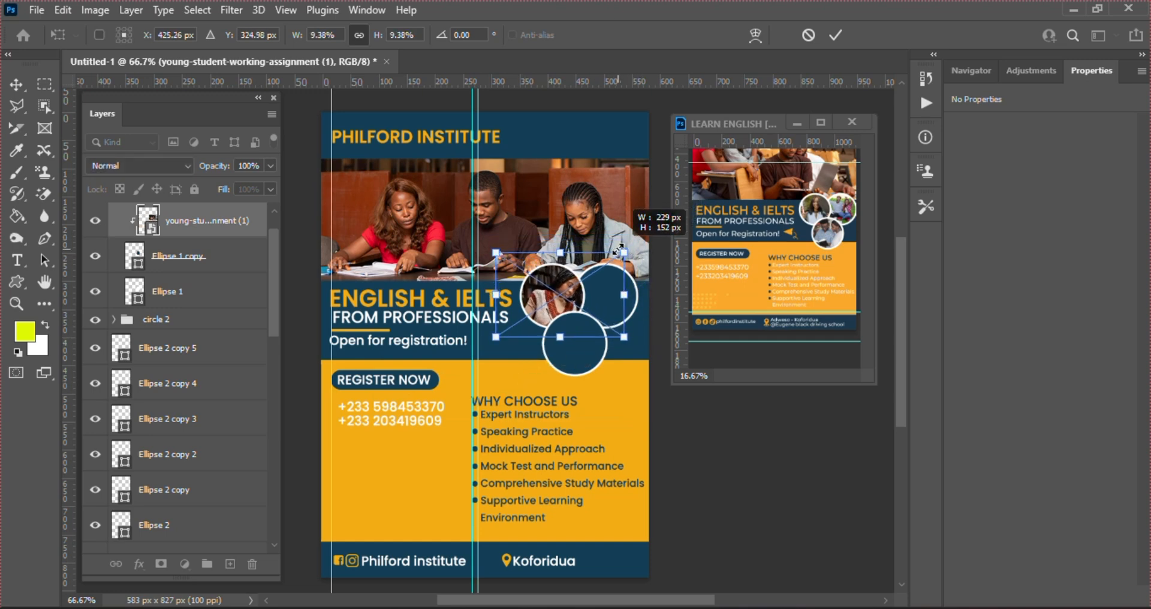
left_click_drag(553, 299, 539, 293)
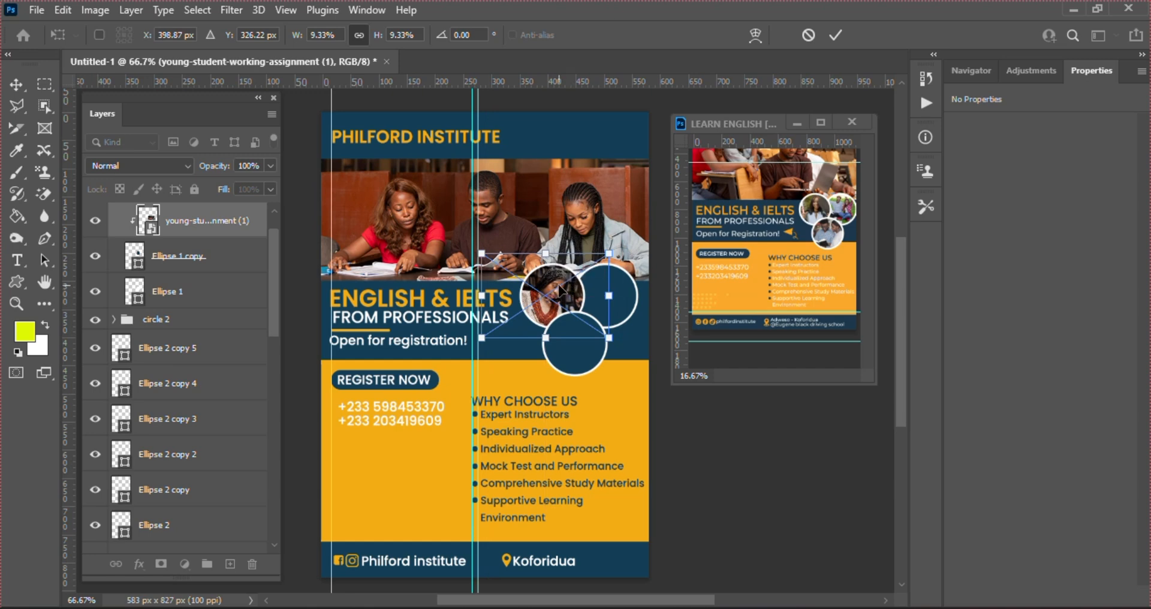
right_click(550, 292)
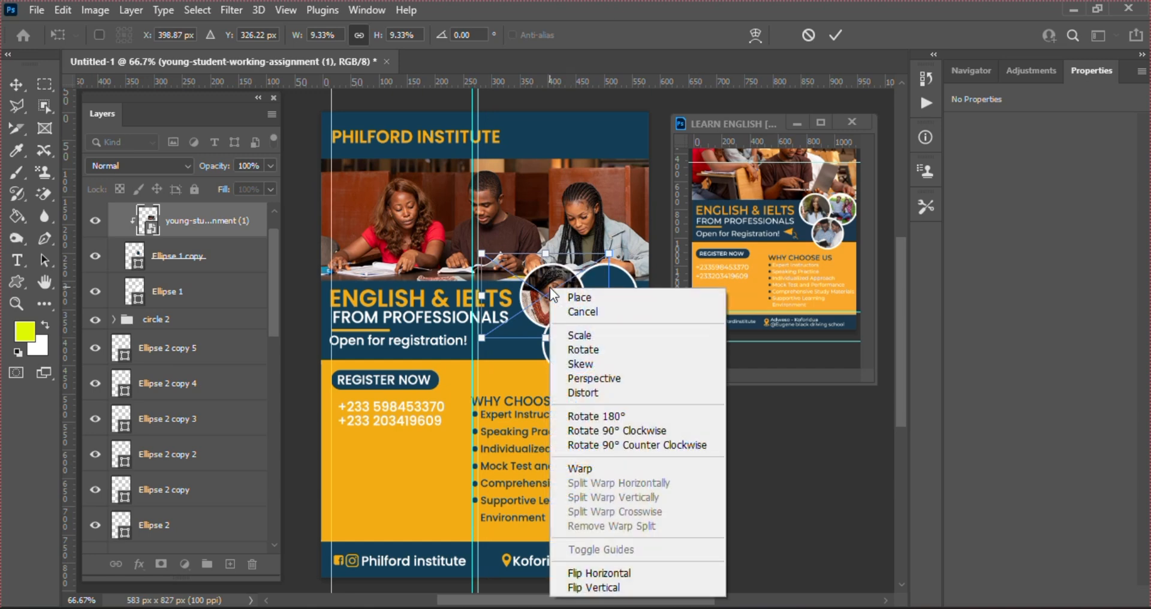
left_click(609, 573)
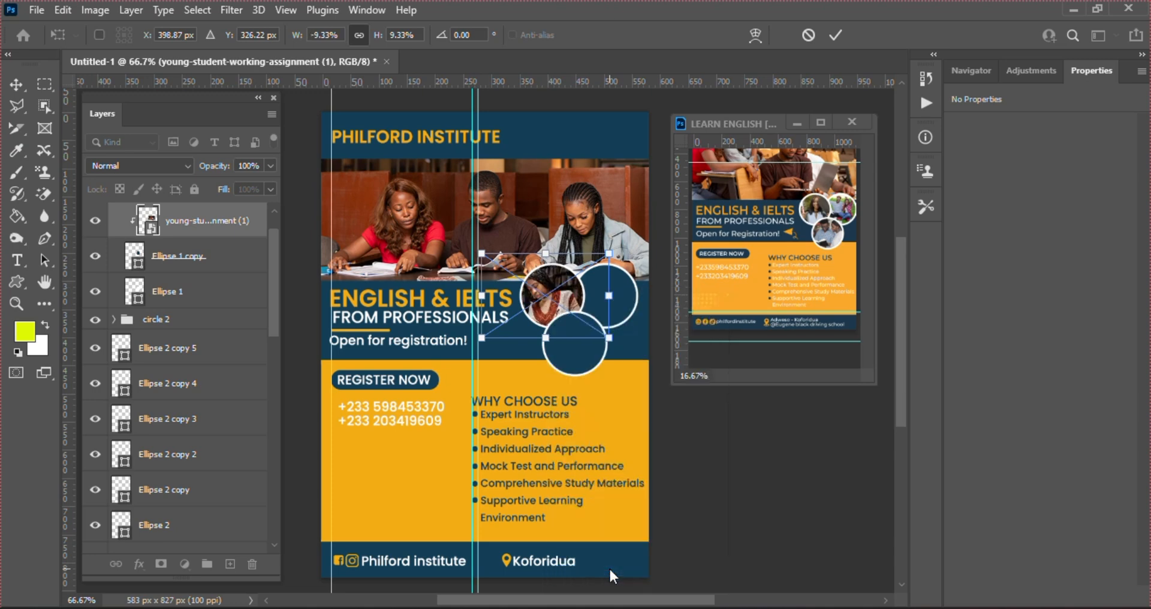
key("ctrl+z")
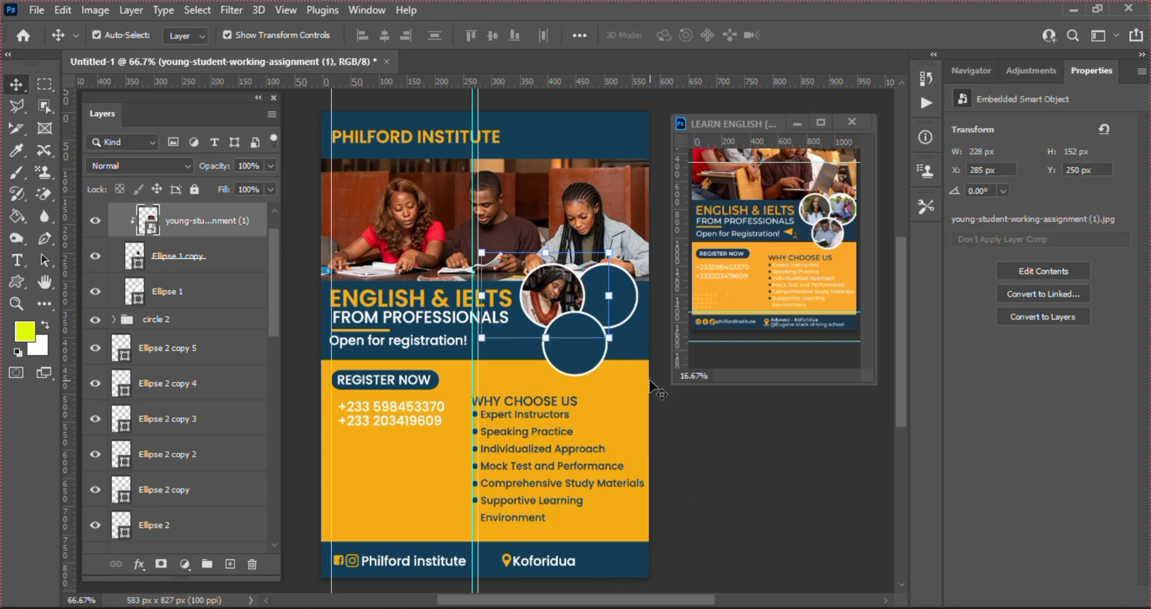
left_click(694, 436)
Place authentic-book-club-scene.jpg from Downloads onto the flyer above the right circle
left_click(612, 313)
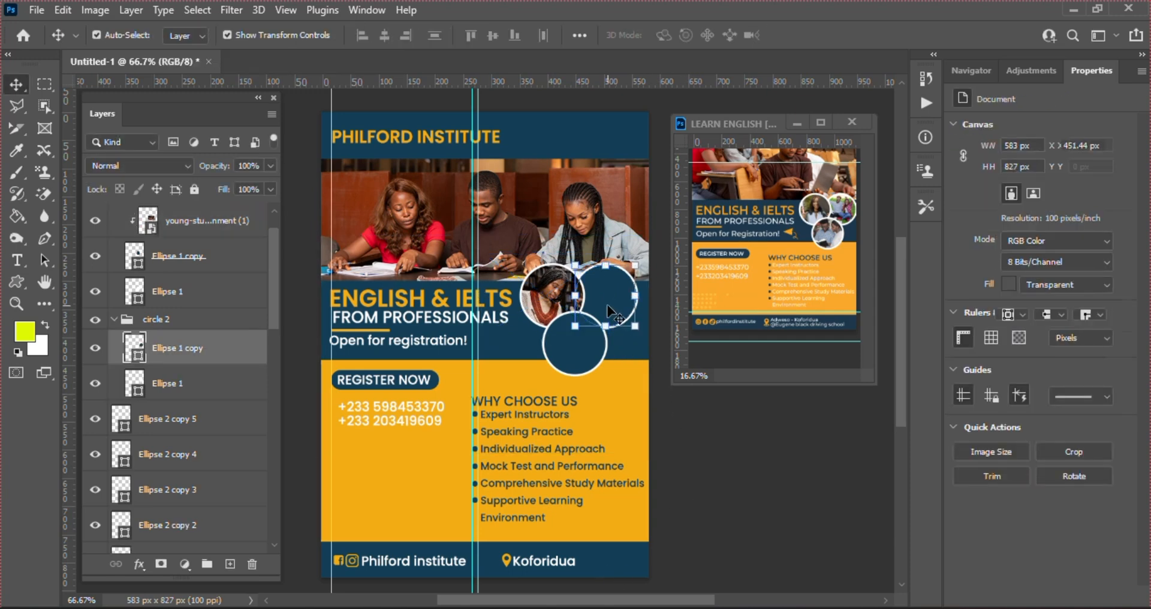
key("alt+Tab")
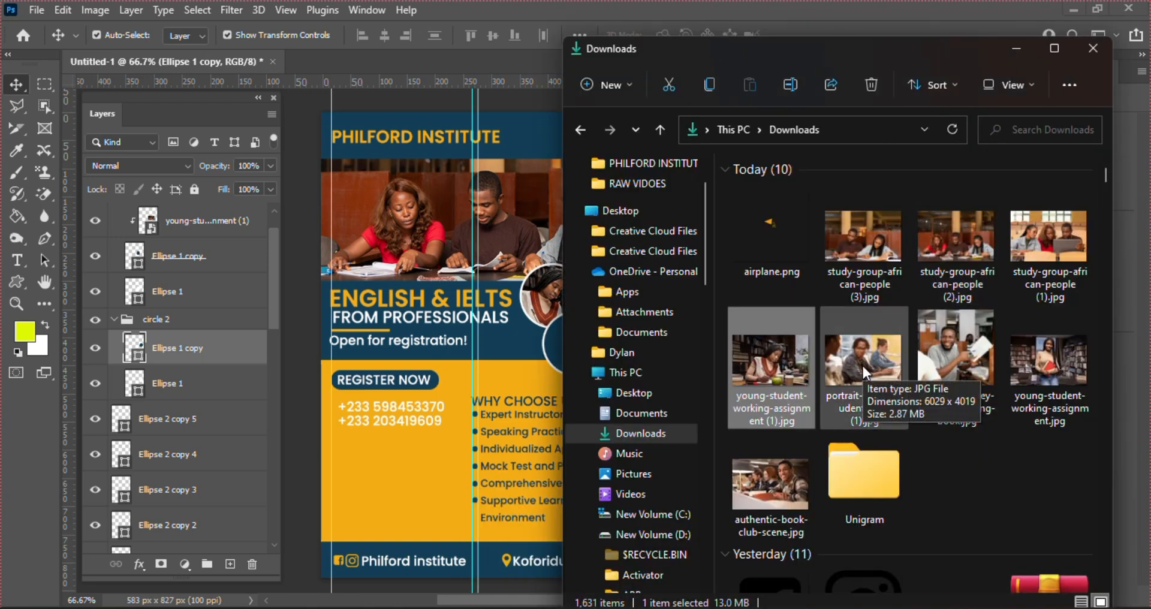
left_click(755, 474)
left_click_drag(767, 484, 483, 344)
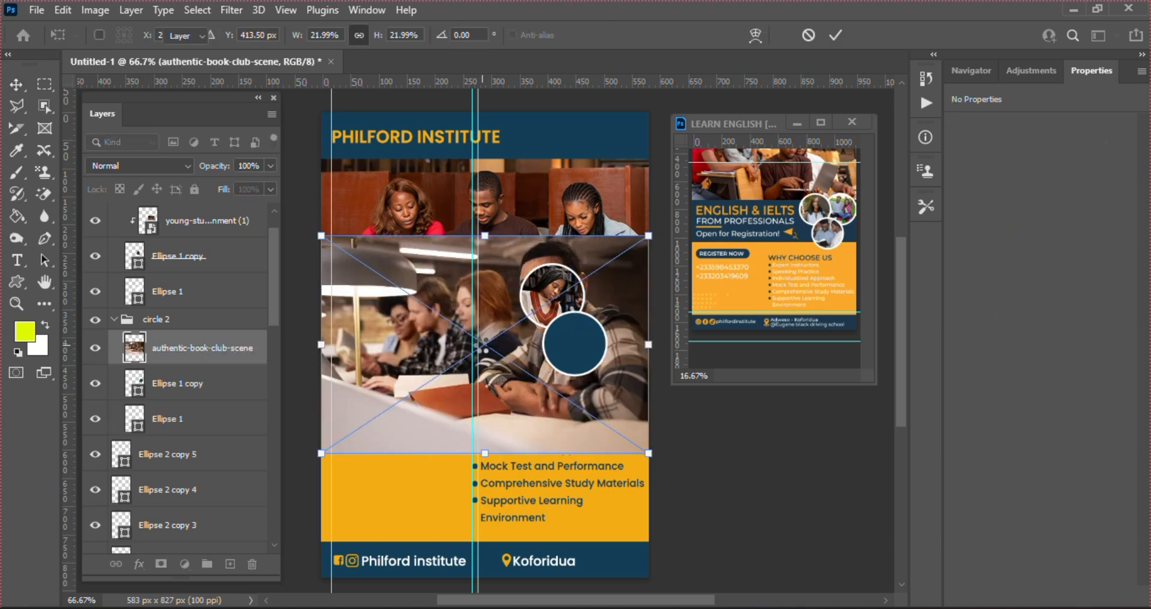
key("Return")
Clip the book club photo to the right circle and scale it to 7.75% to fit
right_click(178, 360)
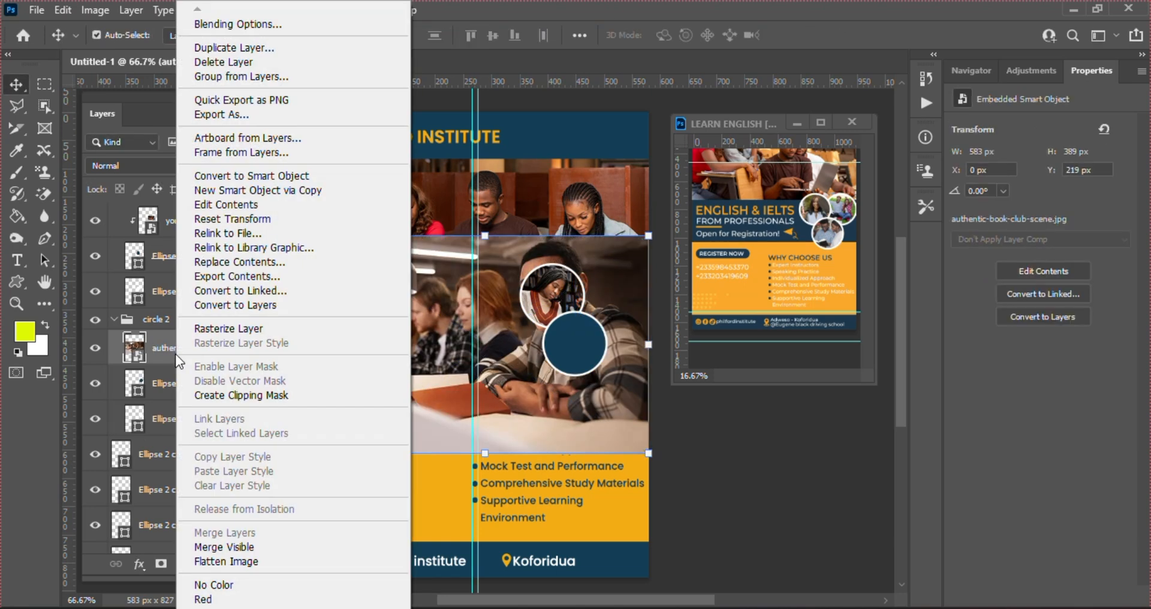
left_click(237, 397)
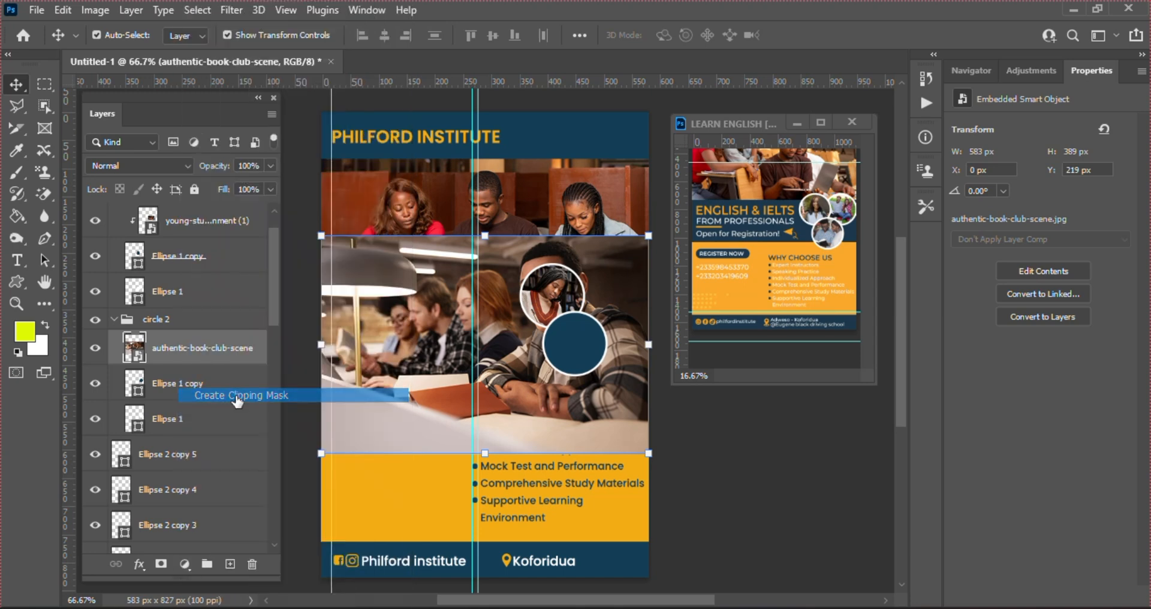
left_click(320, 453)
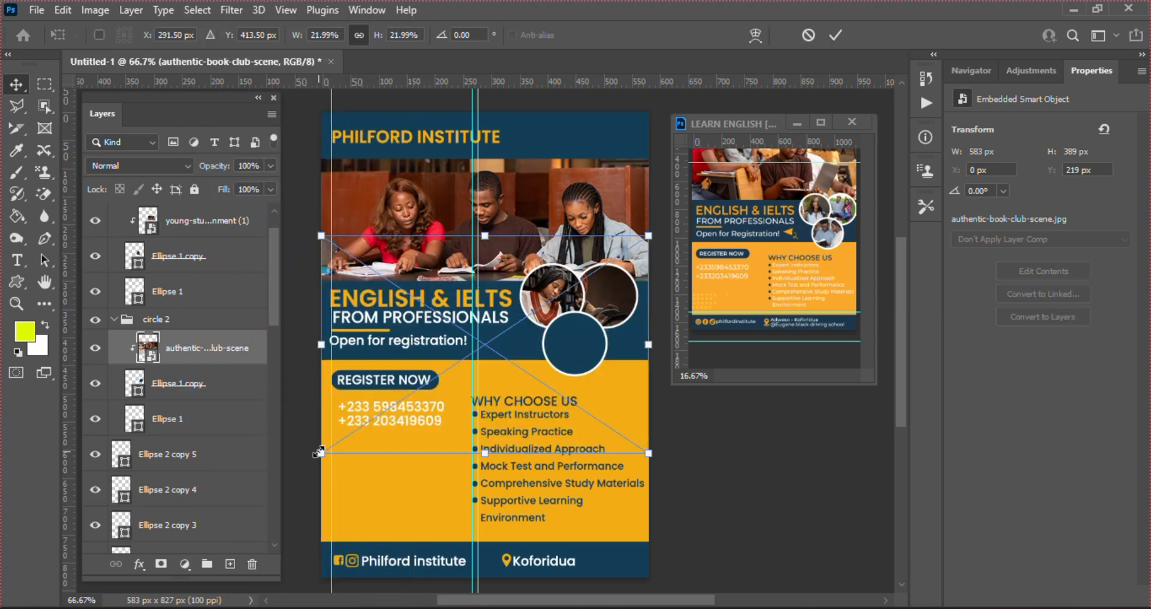
left_click_drag(320, 453, 521, 320)
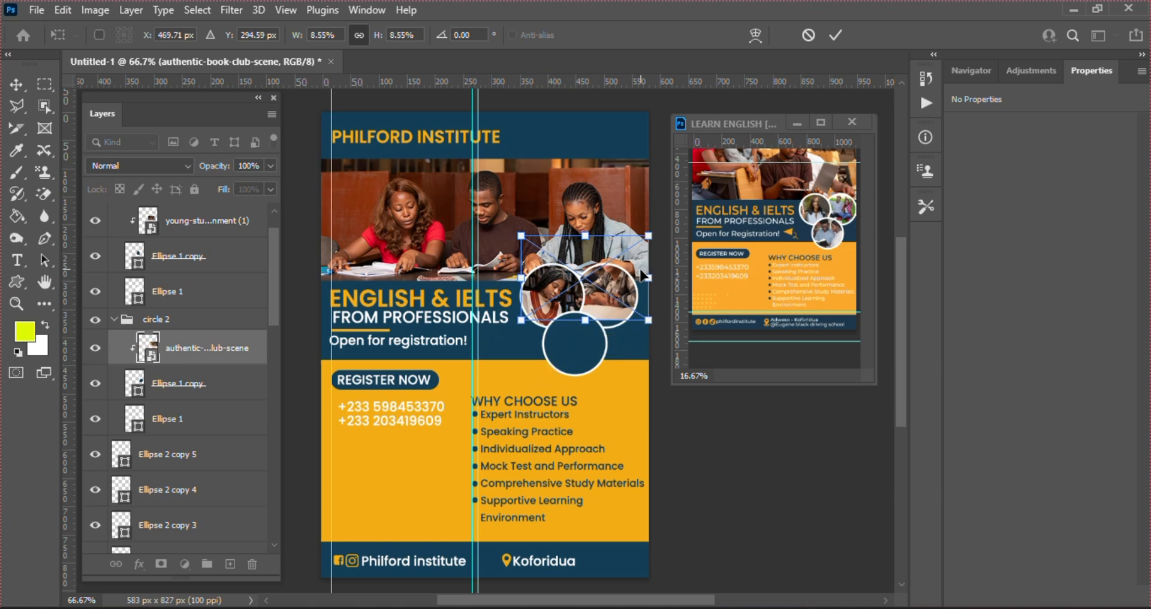
left_click_drag(640, 269, 641, 304)
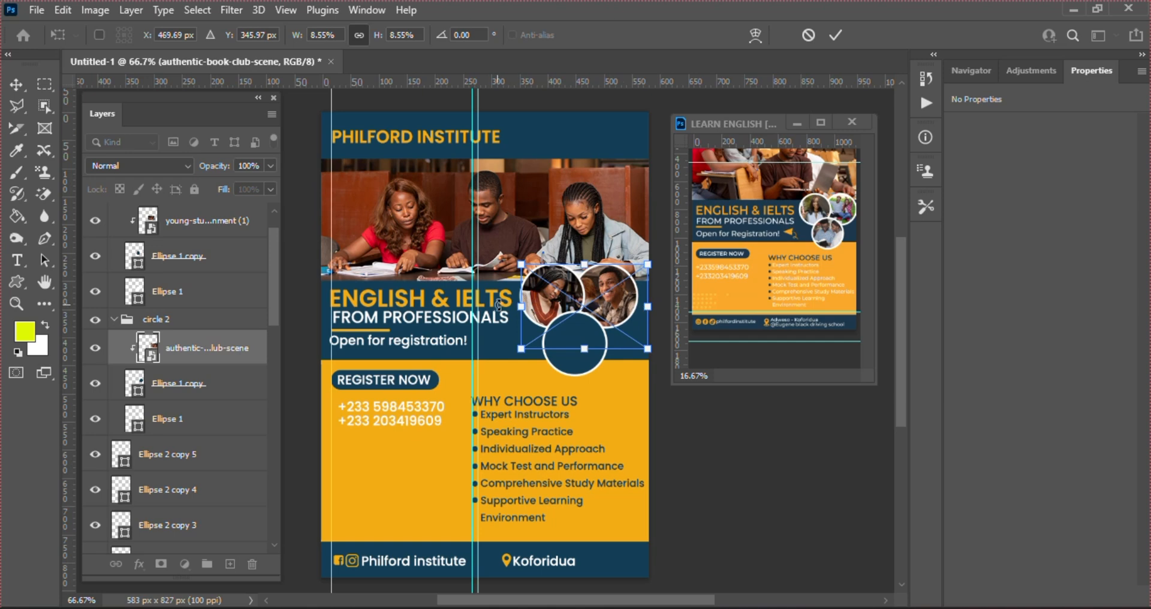
left_click_drag(519, 346, 534, 342)
key("Return")
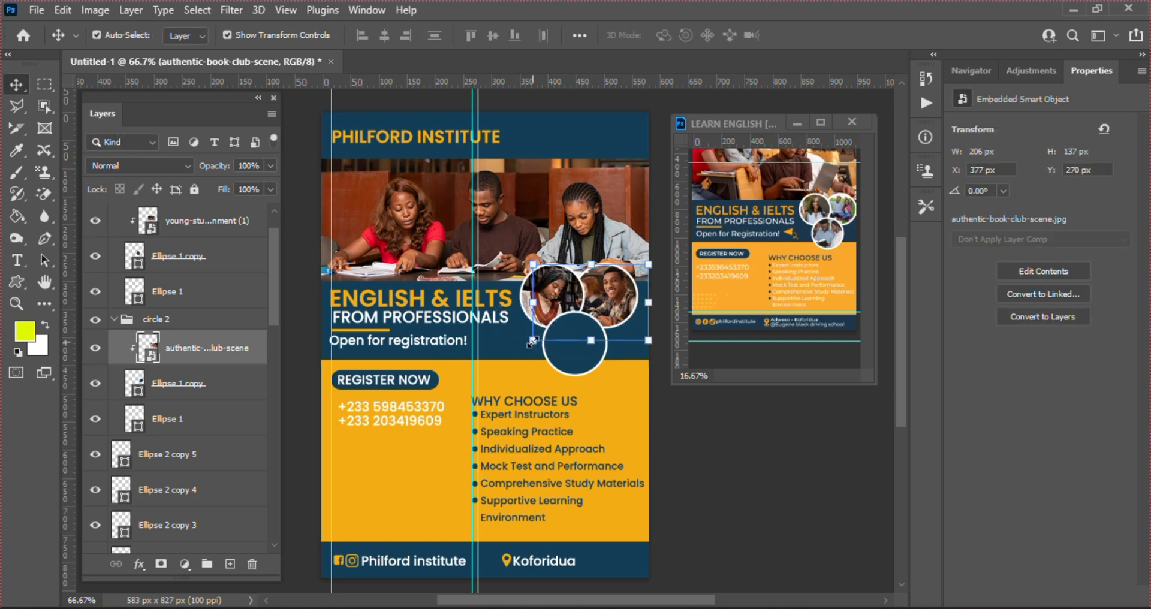
left_click(570, 370)
Place the portrait-young-student-class photo and clip it to the lower circle
left_click(533, 608)
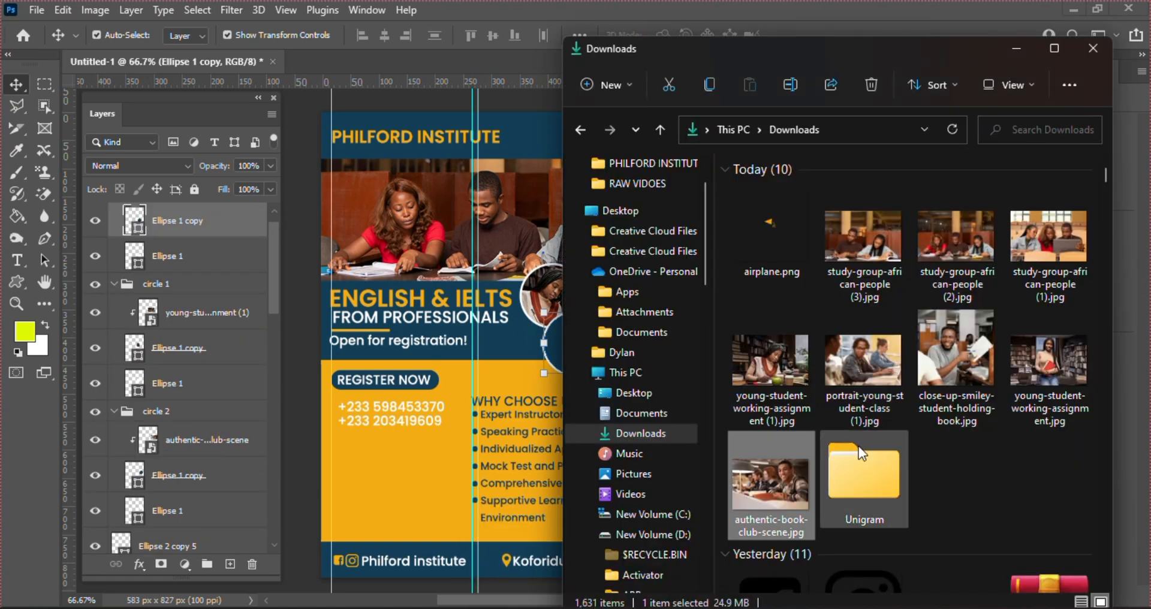
left_click(859, 354)
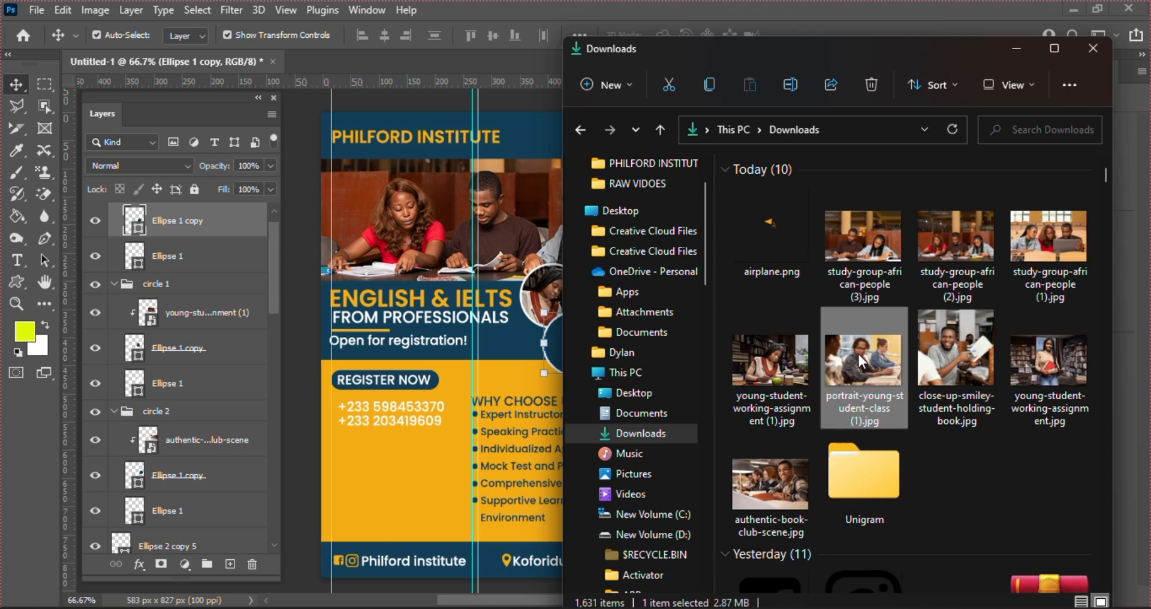
left_click_drag(859, 355, 504, 352)
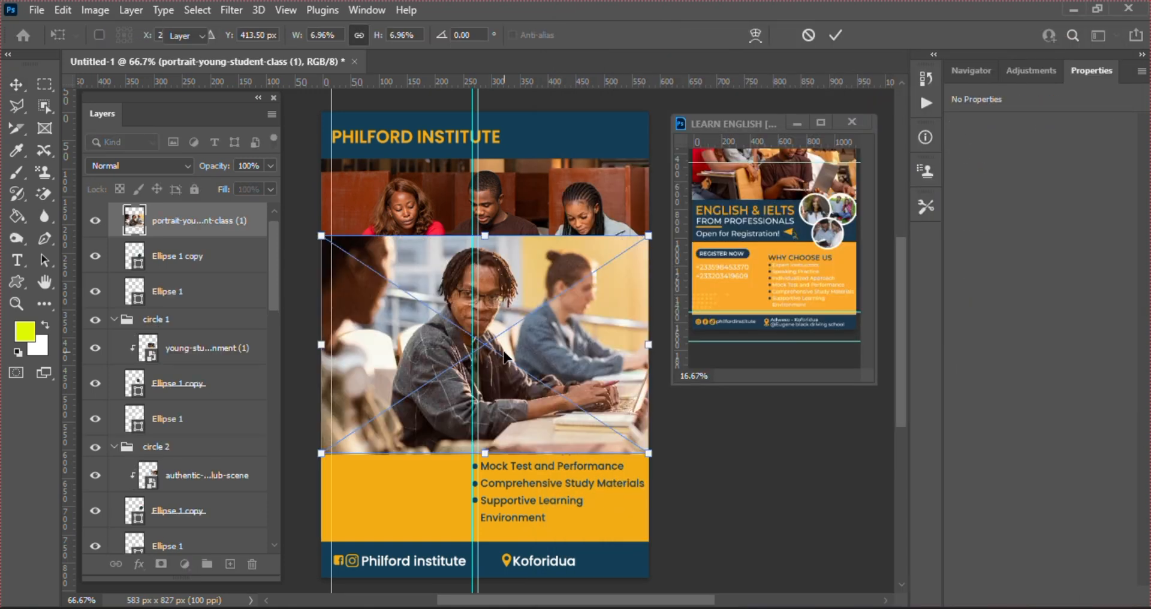
key("Return")
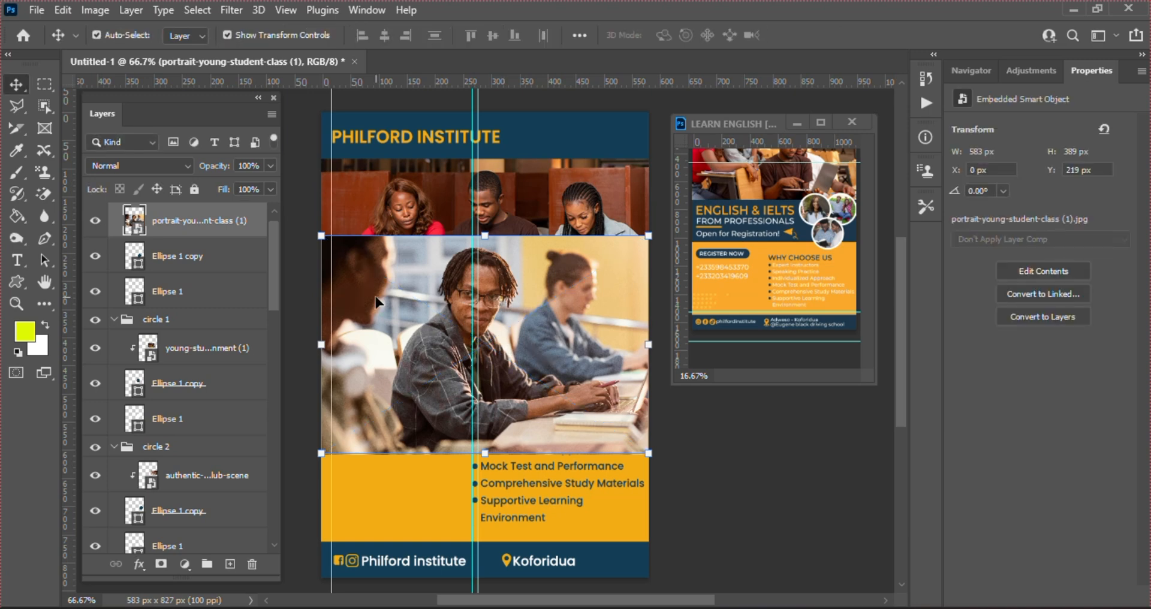
right_click(162, 222)
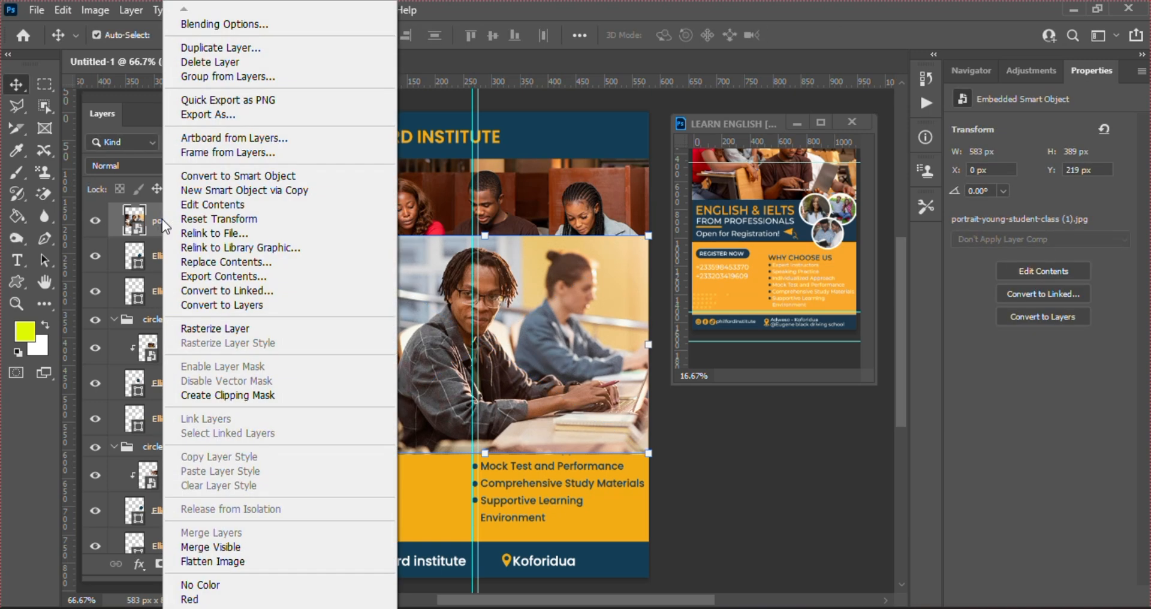
left_click(247, 393)
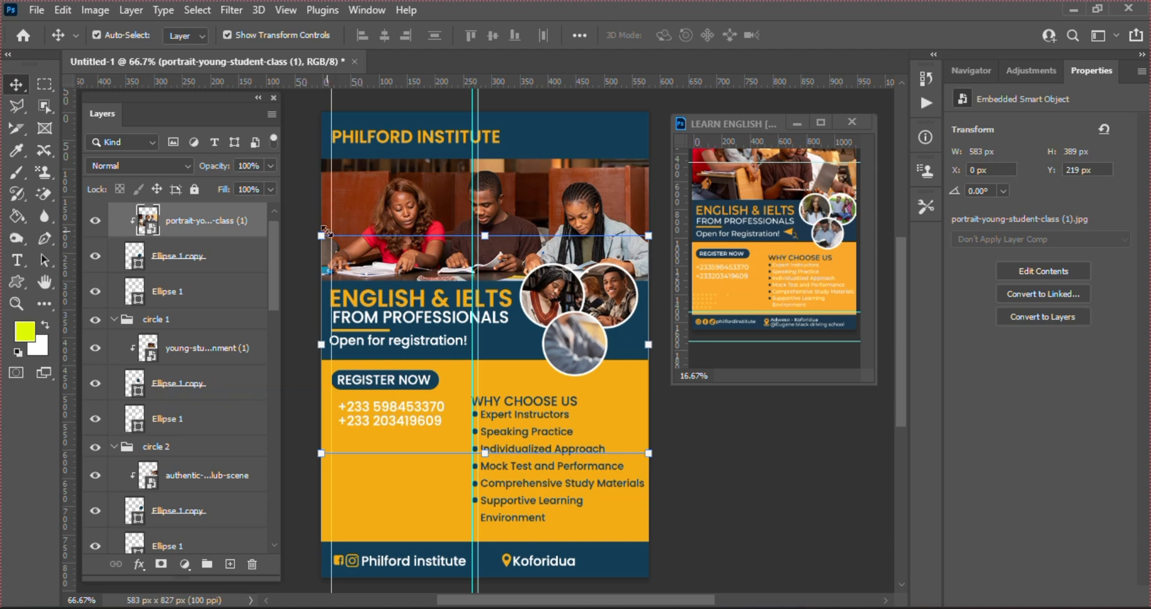
Scale the portrait to 2.12% inside the lower circle and mirror it horizontally
left_click_drag(322, 232, 492, 303)
left_click_drag(554, 412, 585, 391)
left_click_drag(678, 433, 593, 344)
left_click_drag(592, 341, 592, 341)
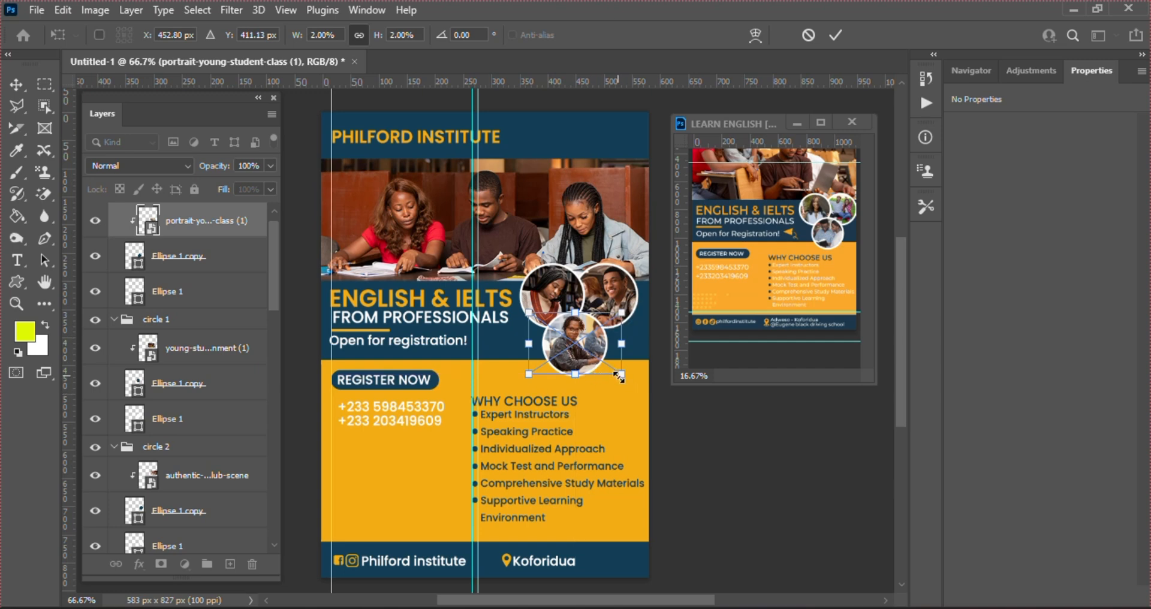
left_click_drag(619, 376, 627, 379)
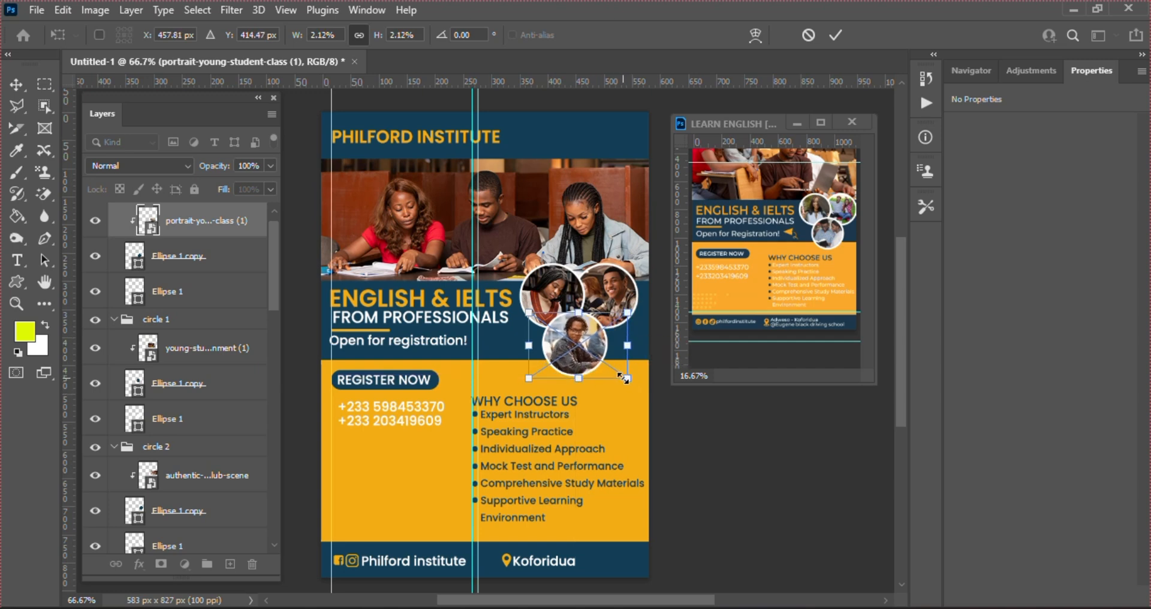
right_click(584, 349)
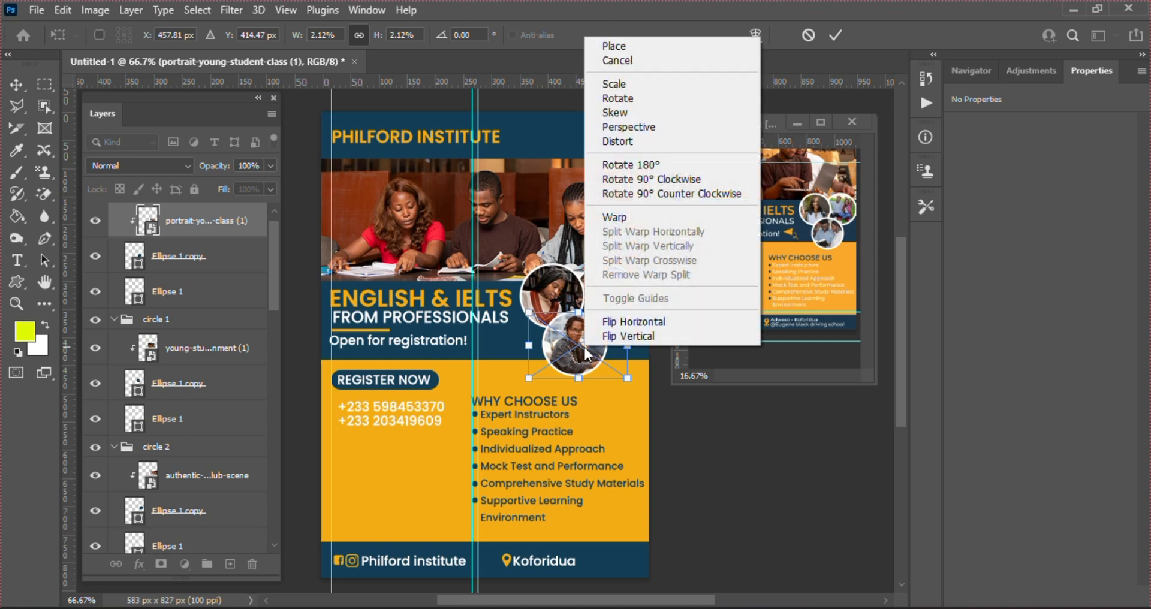
left_click(616, 324)
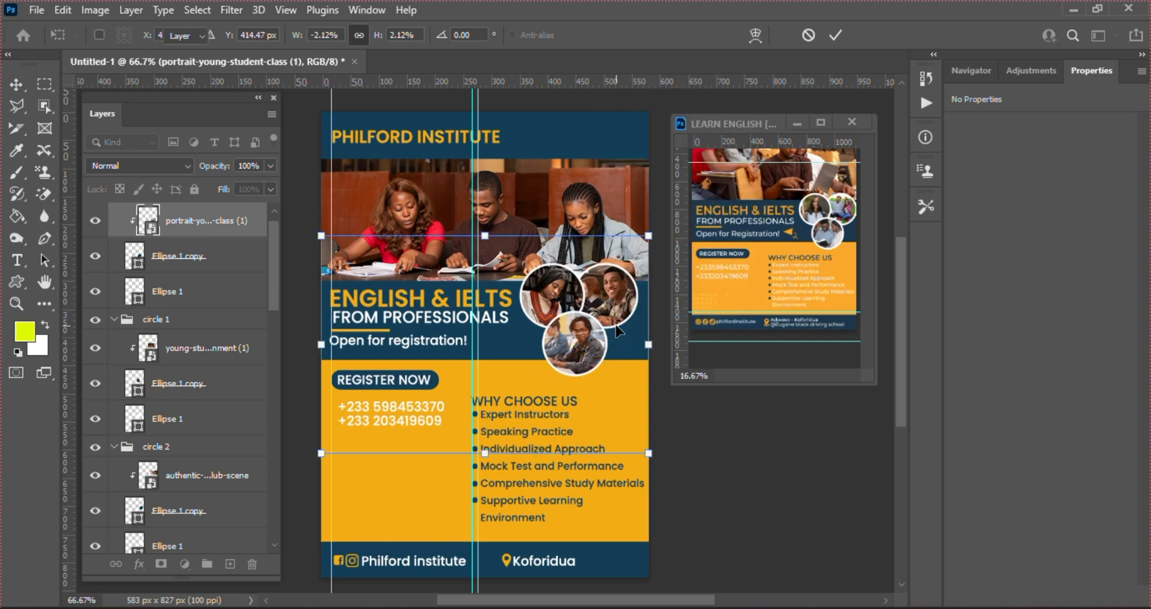
key("Return")
left_click(702, 458)
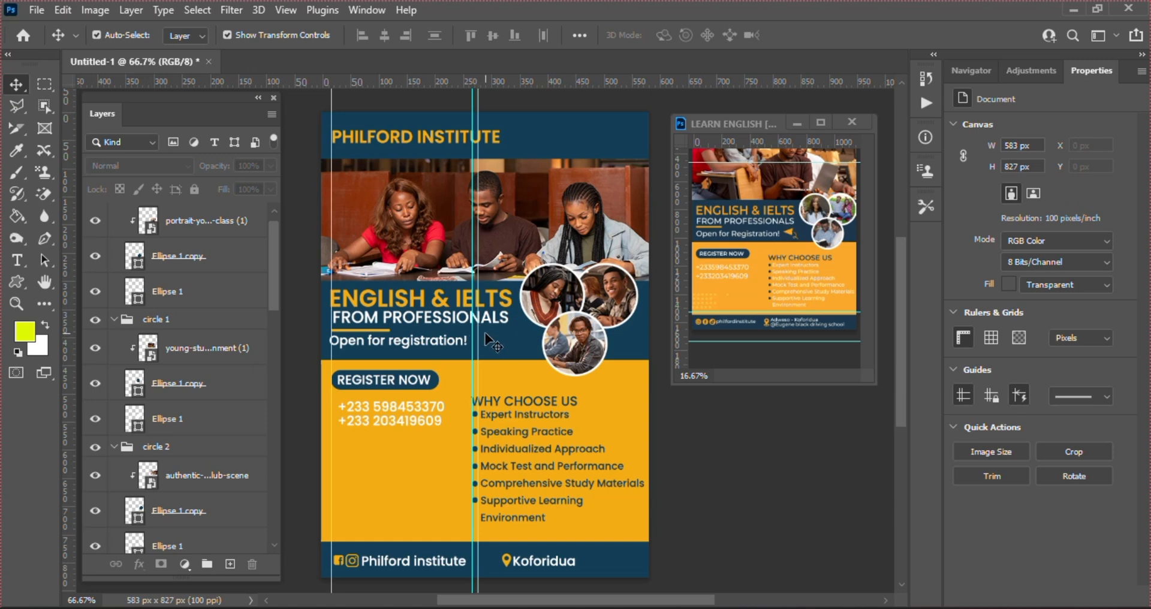
Place airplane.png, shrink it to 69 × 54 px, and set it beside 'Open for registration!'
left_click(447, 322)
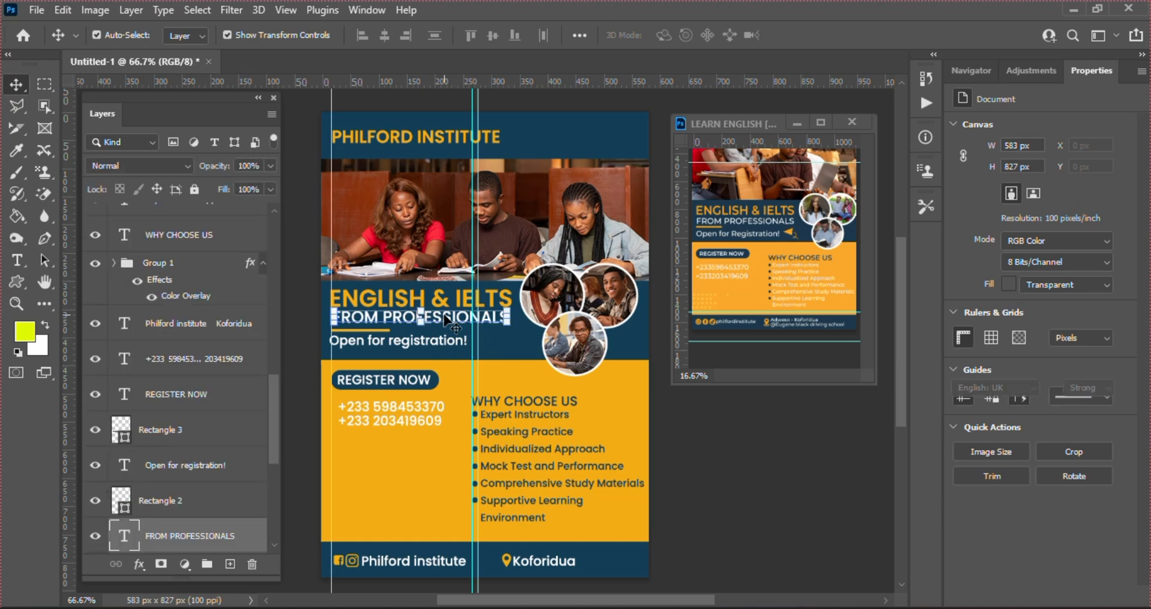
left_click(474, 608)
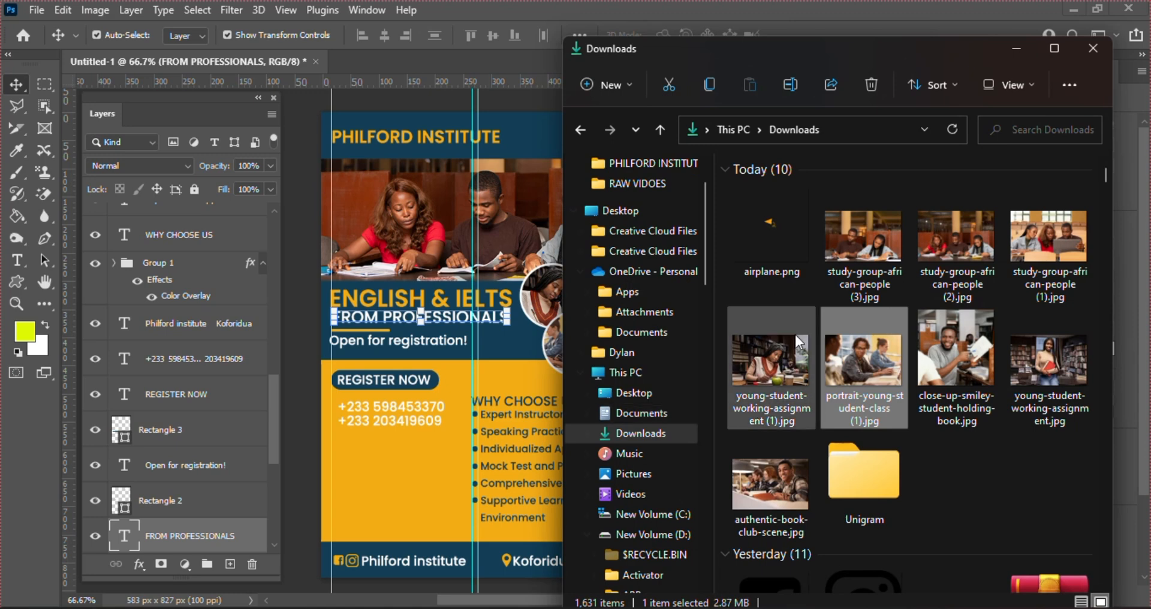
left_click_drag(771, 203, 504, 383)
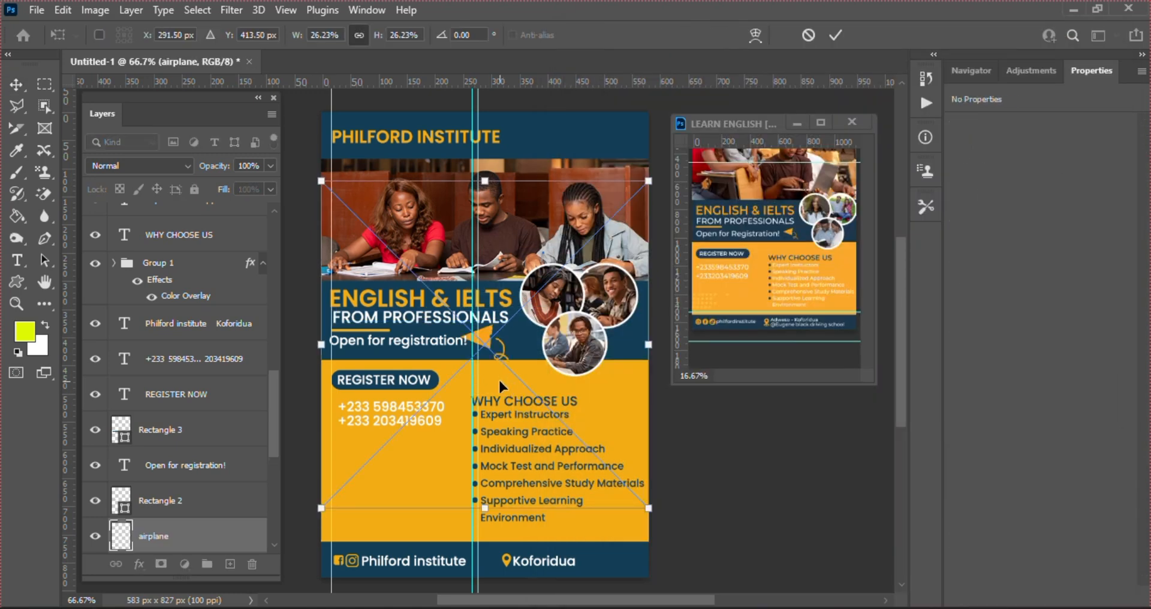
left_click_drag(483, 338, 496, 336)
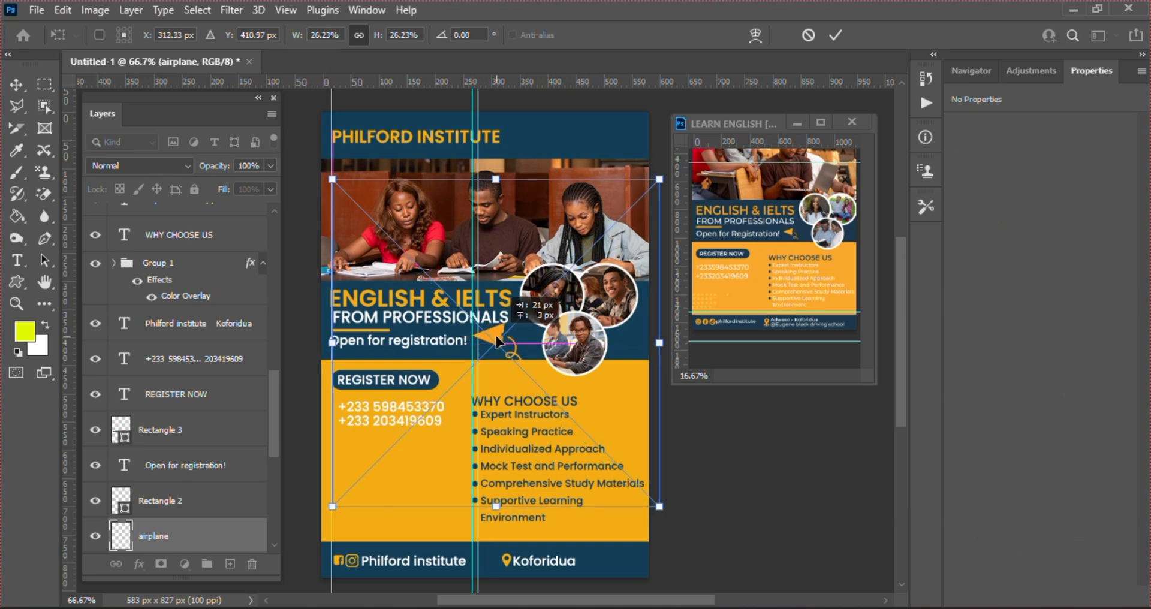
left_click_drag(657, 507, 586, 435)
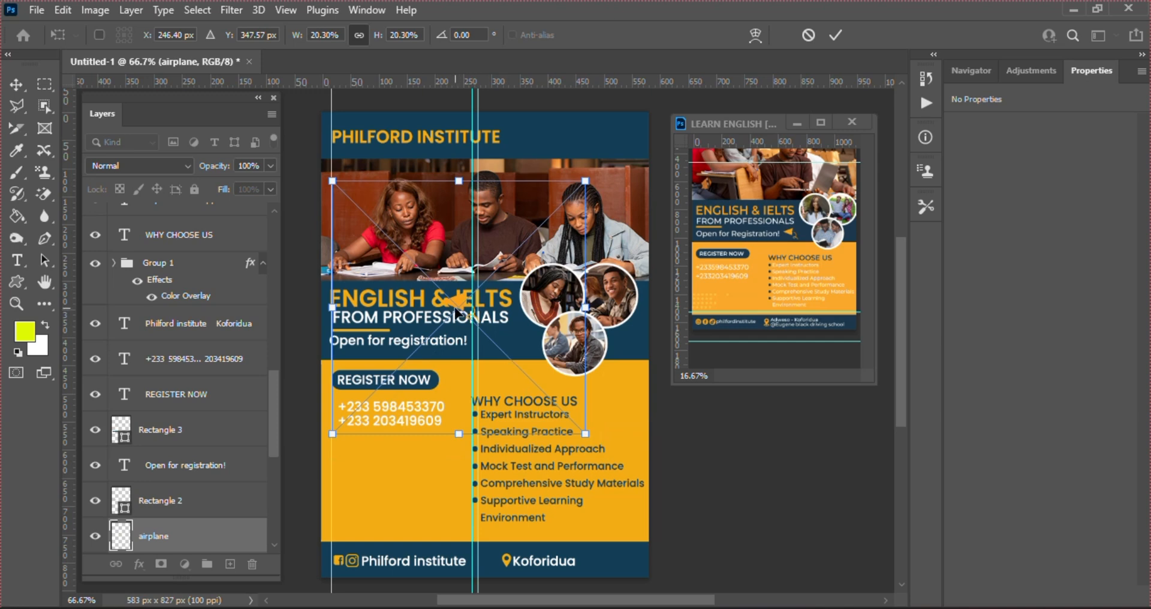
left_click_drag(457, 313, 487, 346)
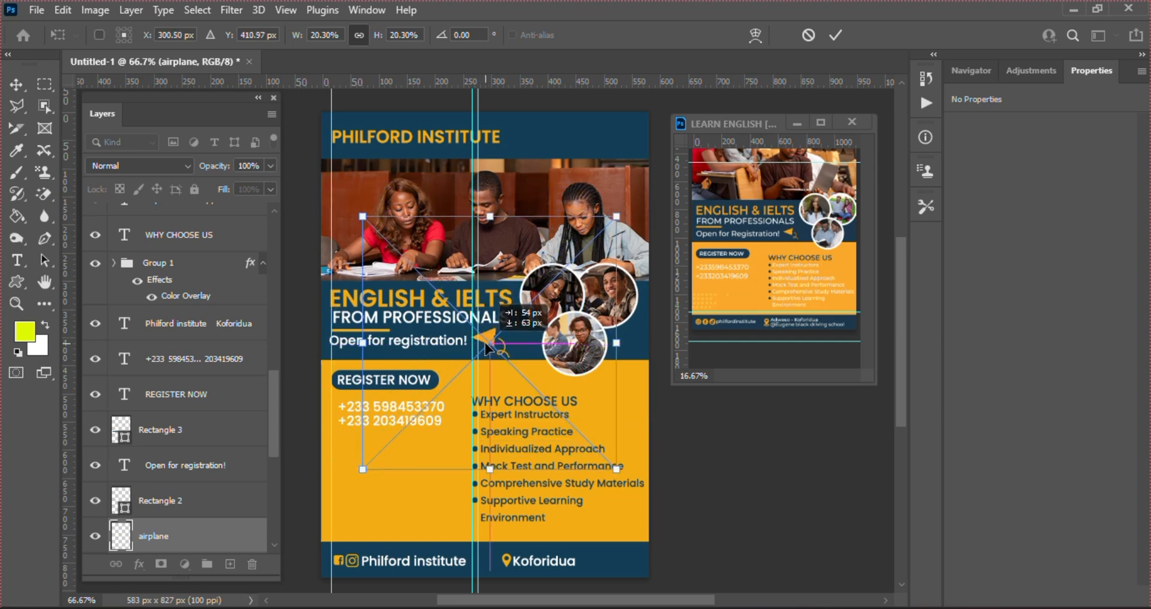
key("Return")
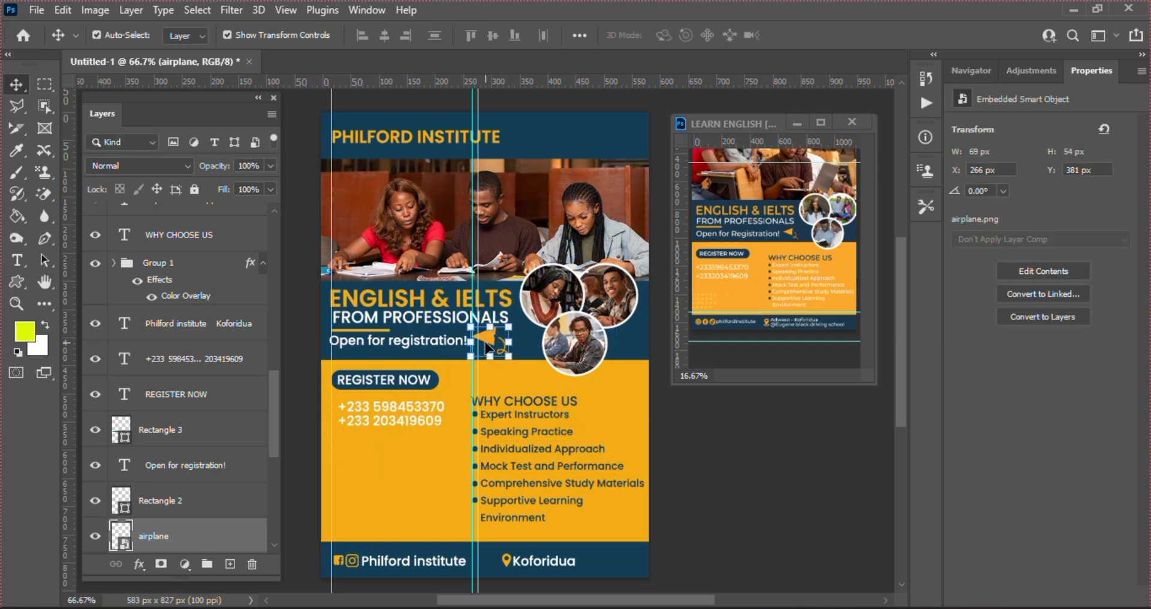
left_click(732, 494)
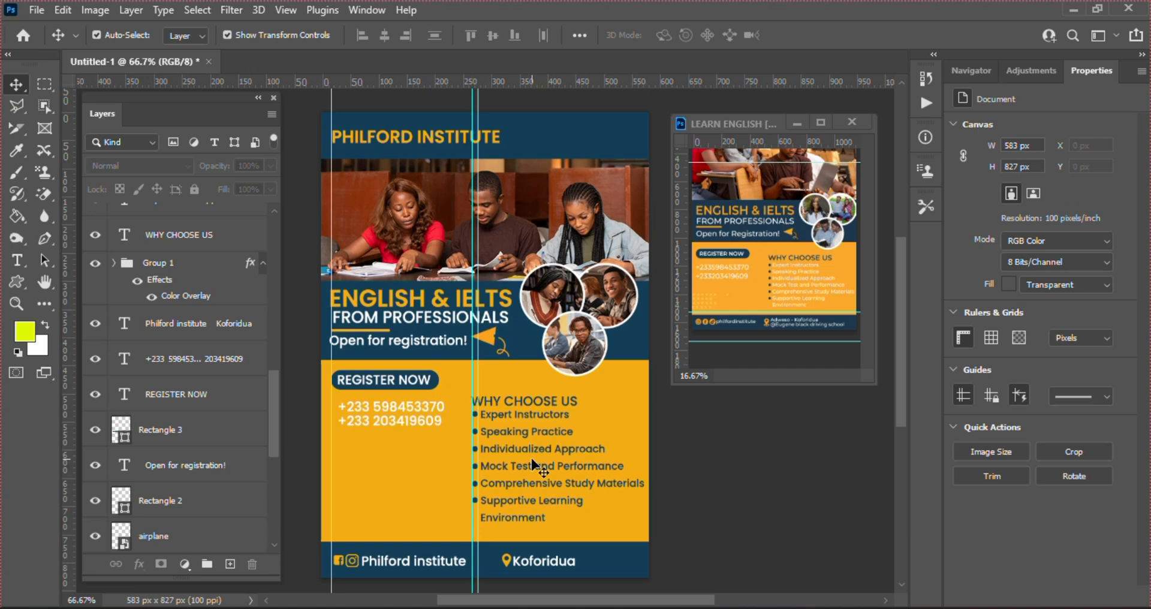
Compare with the reference flyer, then nudge the top navy band up to Y −36
left_click(813, 261)
left_click_drag(867, 263, 861, 212)
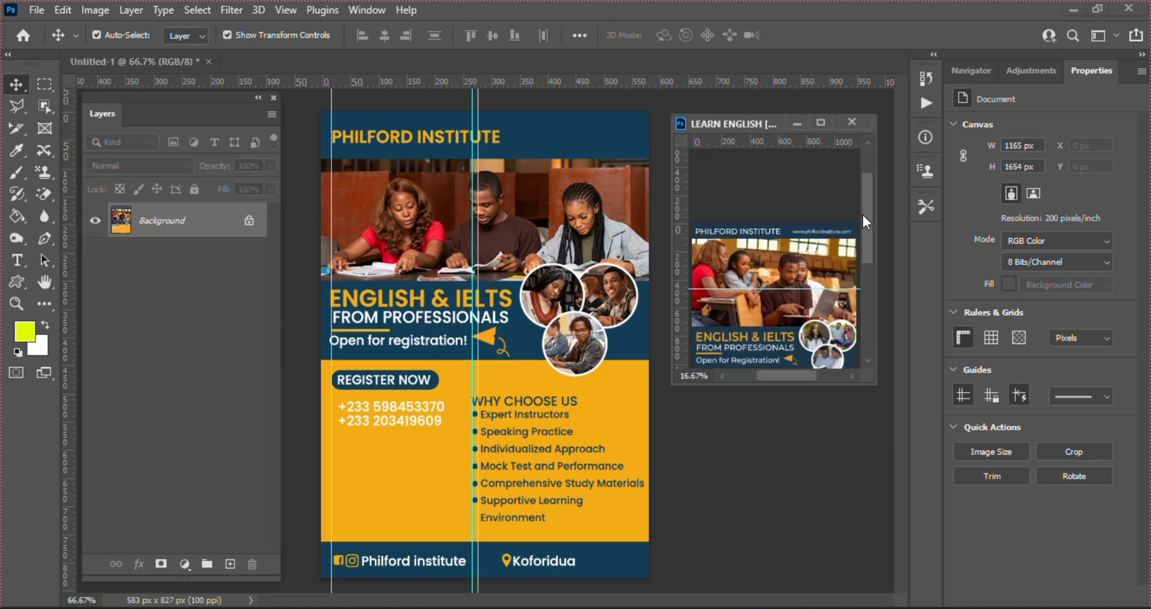
left_click(563, 149)
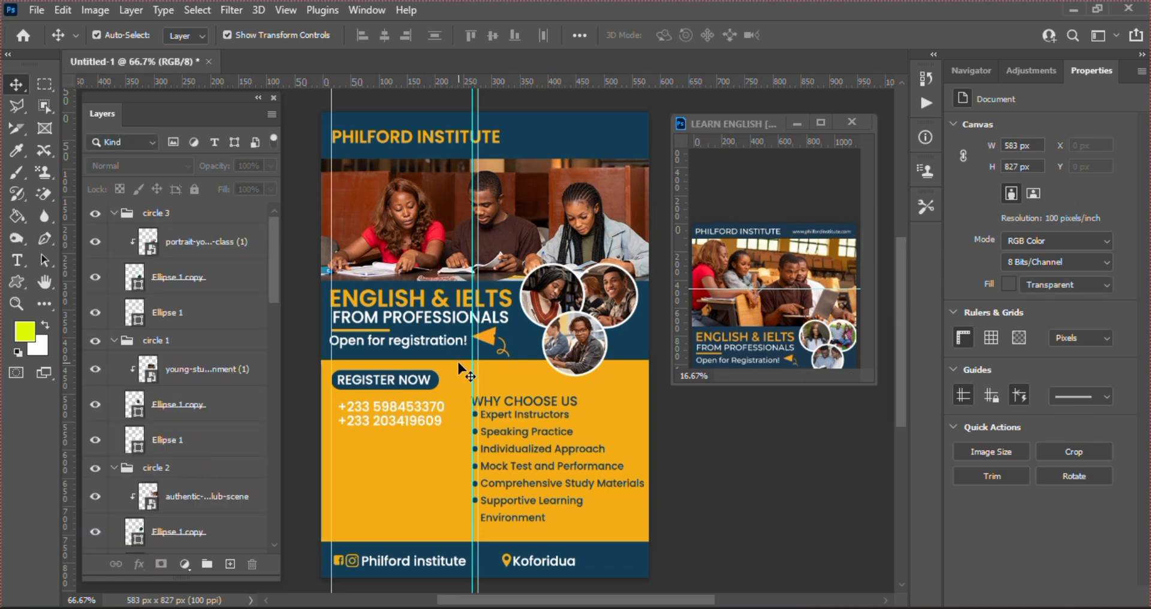
left_click(401, 142)
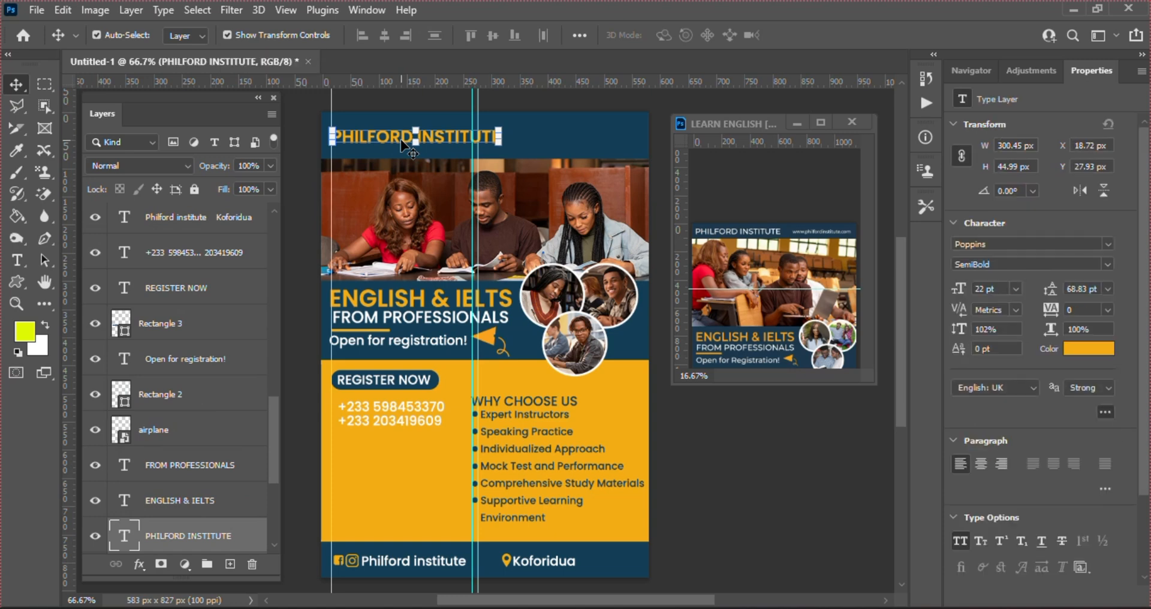
left_click(566, 150)
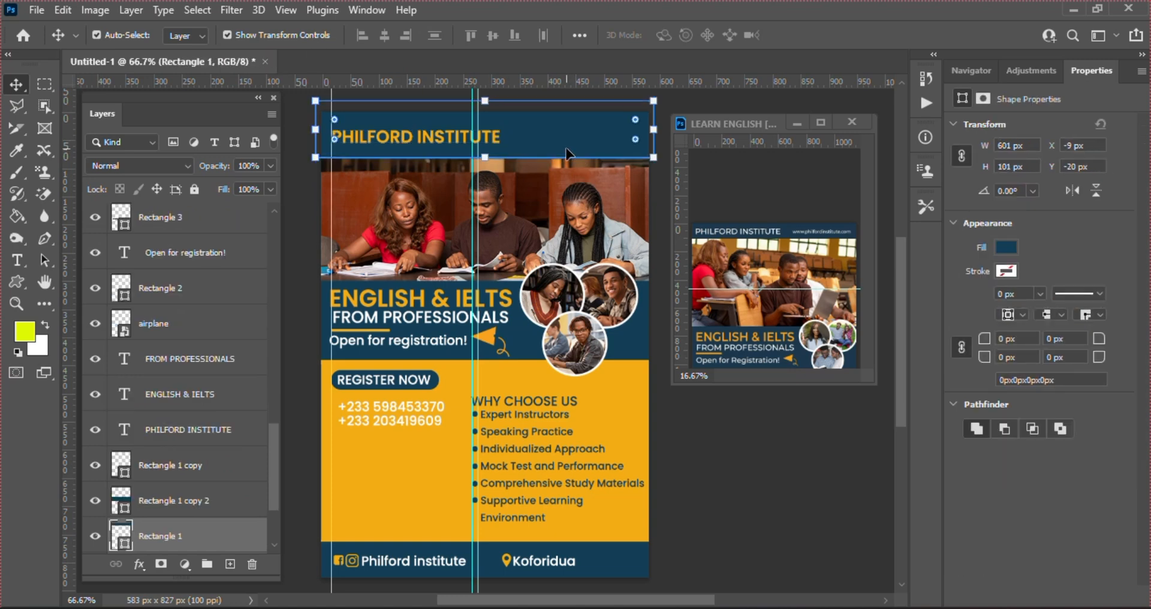
key("Up")
key("Up")
key("Up")
key("Up")
key("Up")
key("Up")
key("Up")
key("Up")
key("Up")
key("Up")
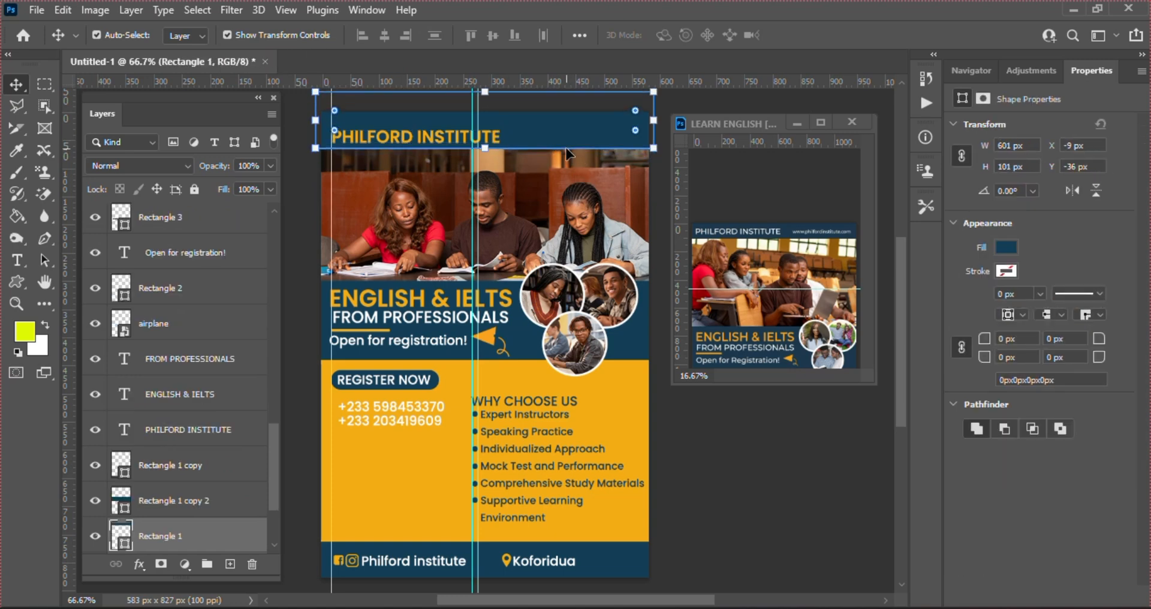
Nudge the PHILFORD INSTITUTE title up and slightly left
left_click(444, 137)
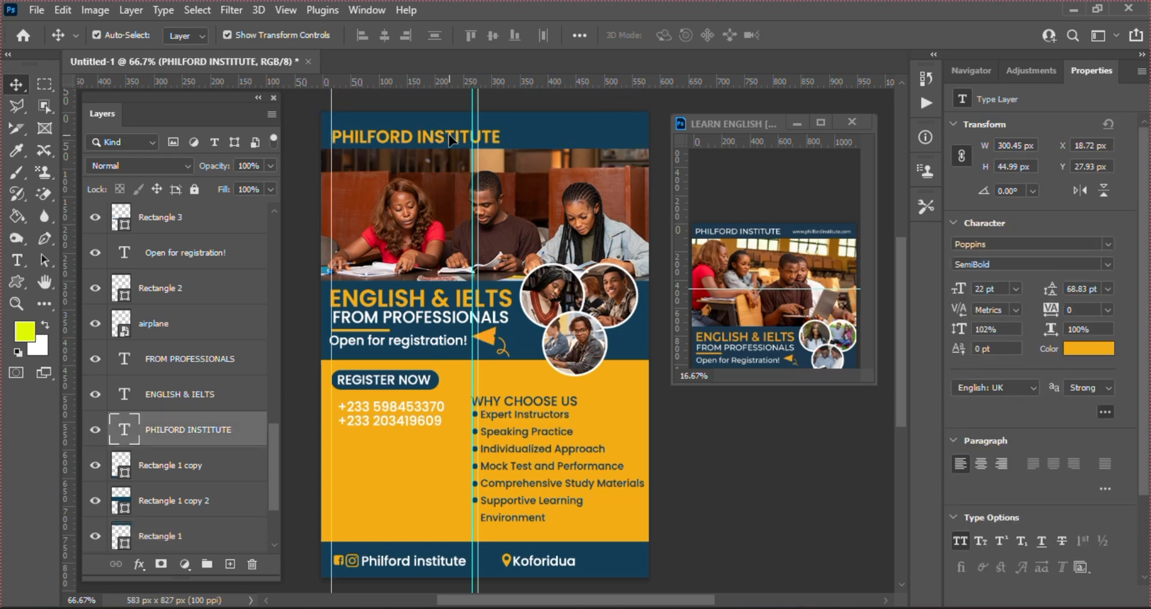
key("Left")
key("Left")
key("Left")
key("Left")
key("Left")
key("Left")
key("Up")
key("Up")
key("Up")
key("Up")
key("Up")
key("Up")
key("Up")
key("Up")
key("Up")
key("Up")
key("Up")
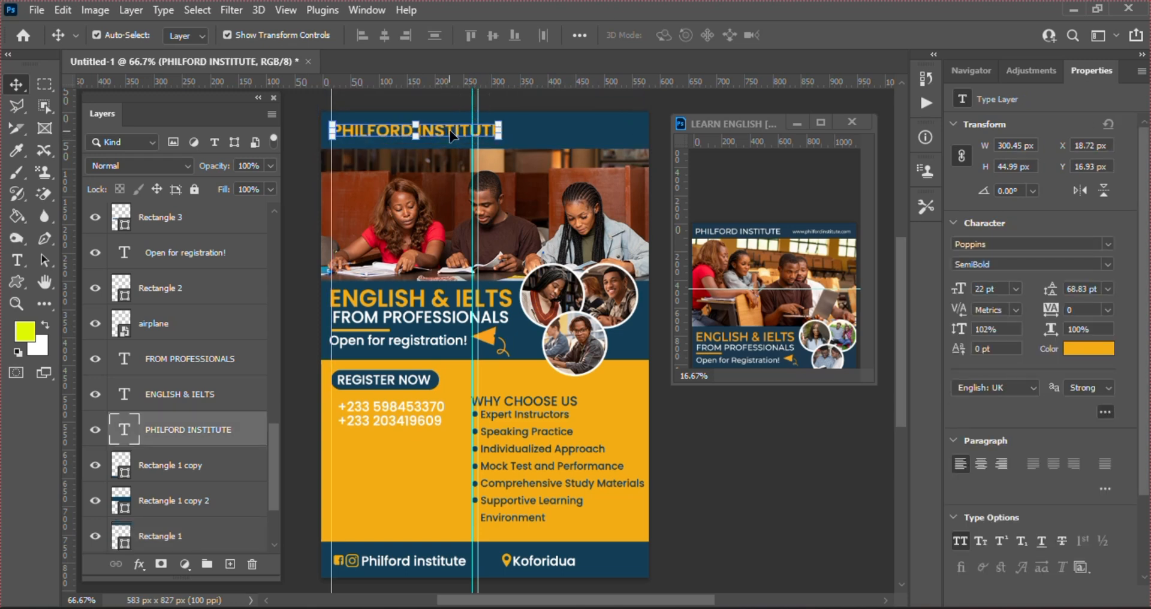
Shrink the copied PHILFORD INSTITUTE title and set its font size to 14 pt
left_click_drag(498, 142, 629, 133)
key("Return")
left_click(1015, 289)
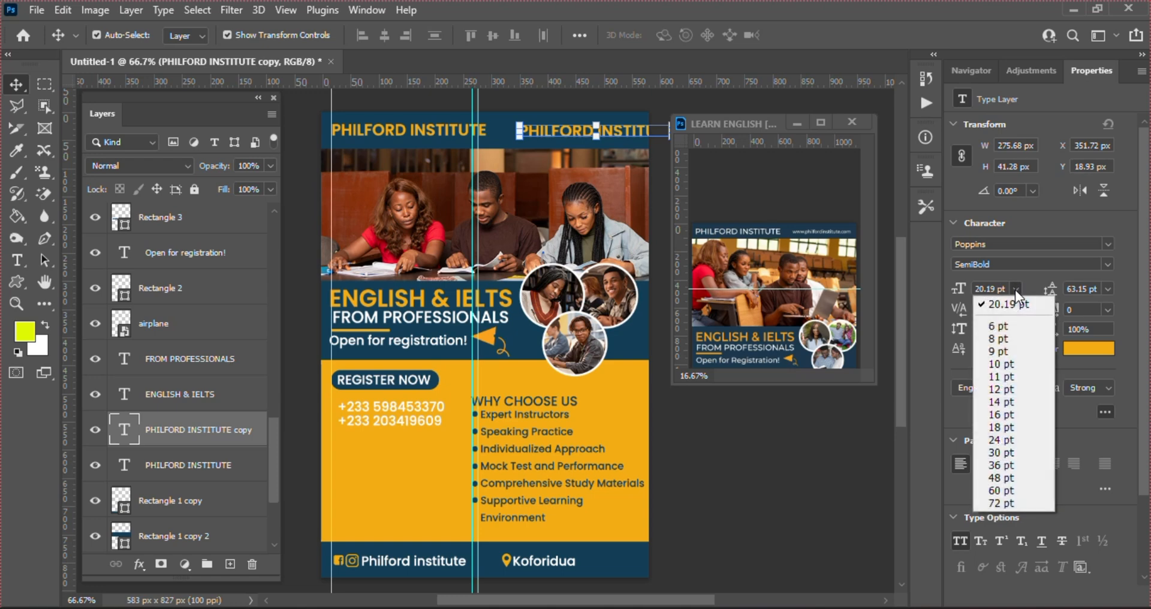
left_click(998, 415)
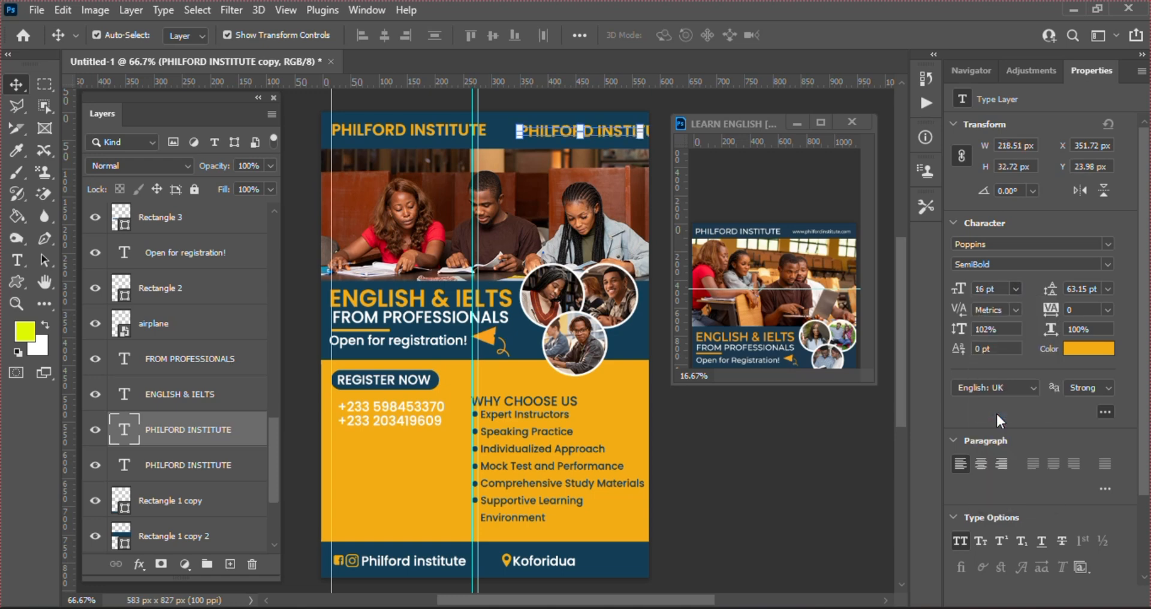
left_click(1020, 292)
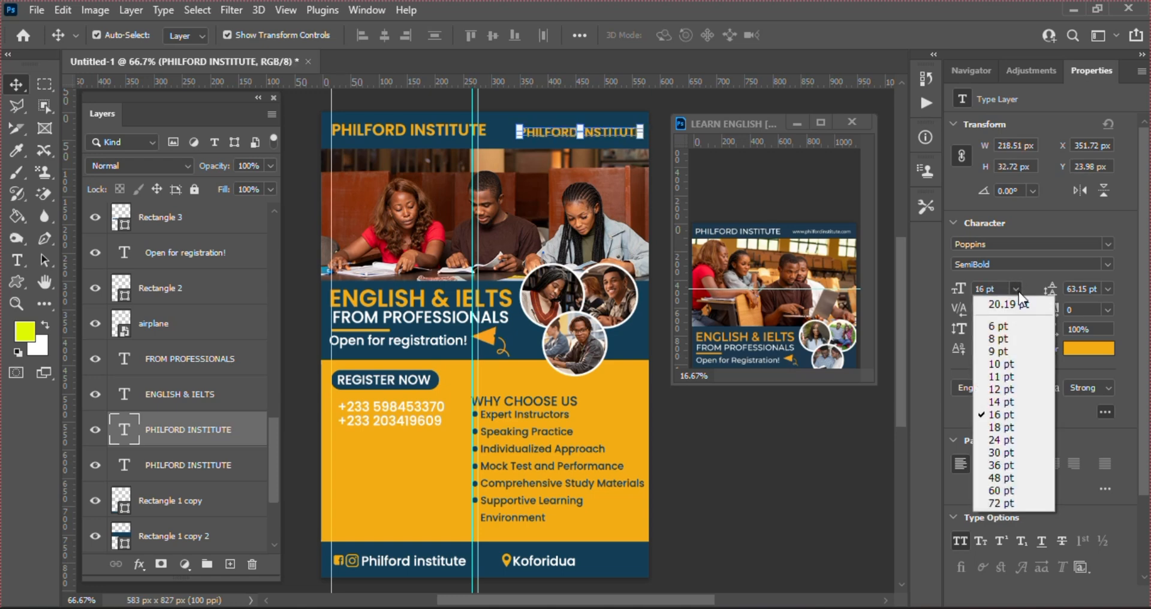
left_click(995, 403)
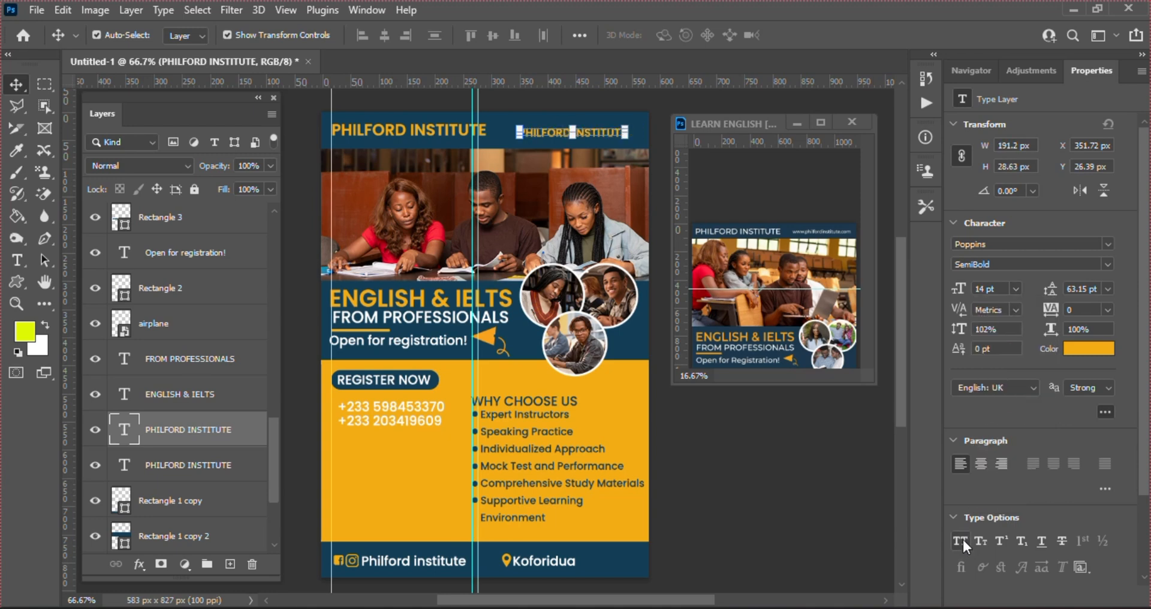
double_click(124, 428)
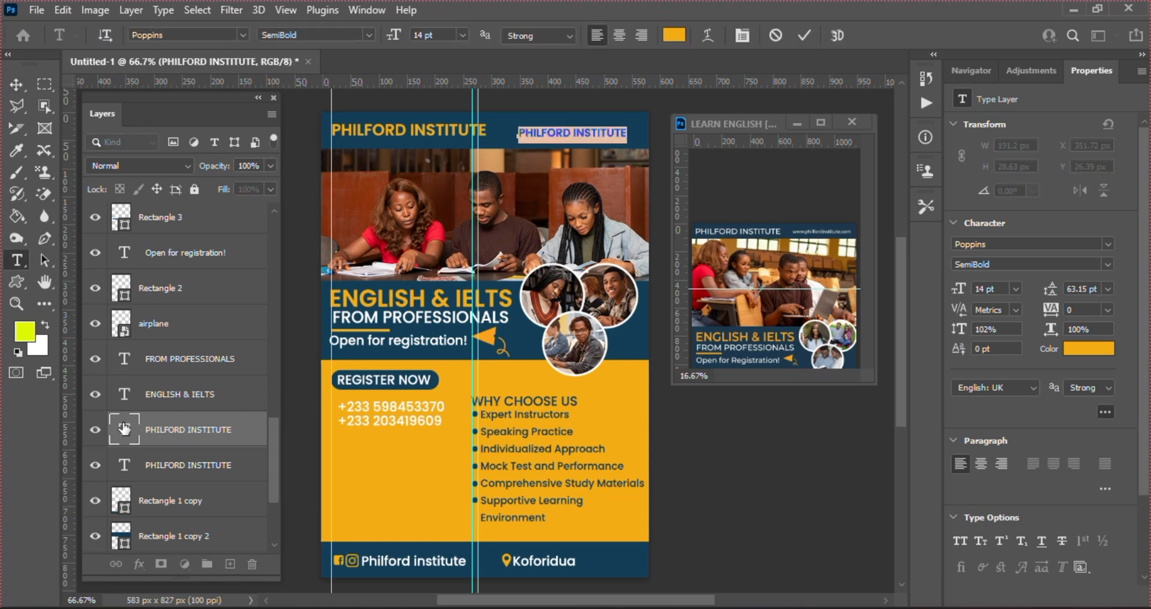
key("BackSpace")
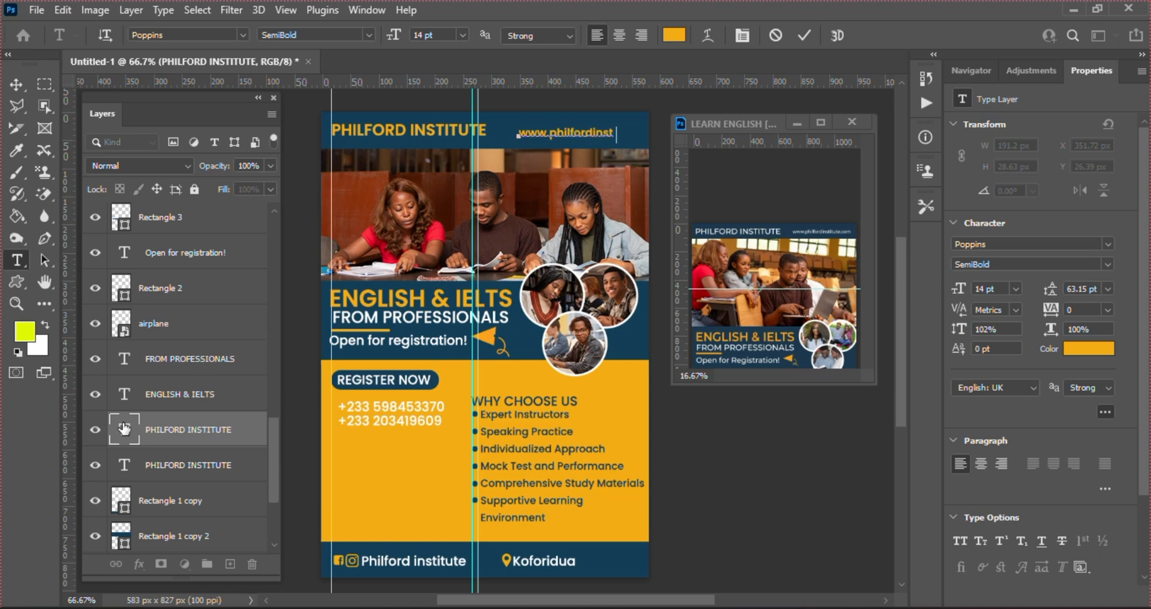
type("tute.com")
left_click(803, 35)
key("v")
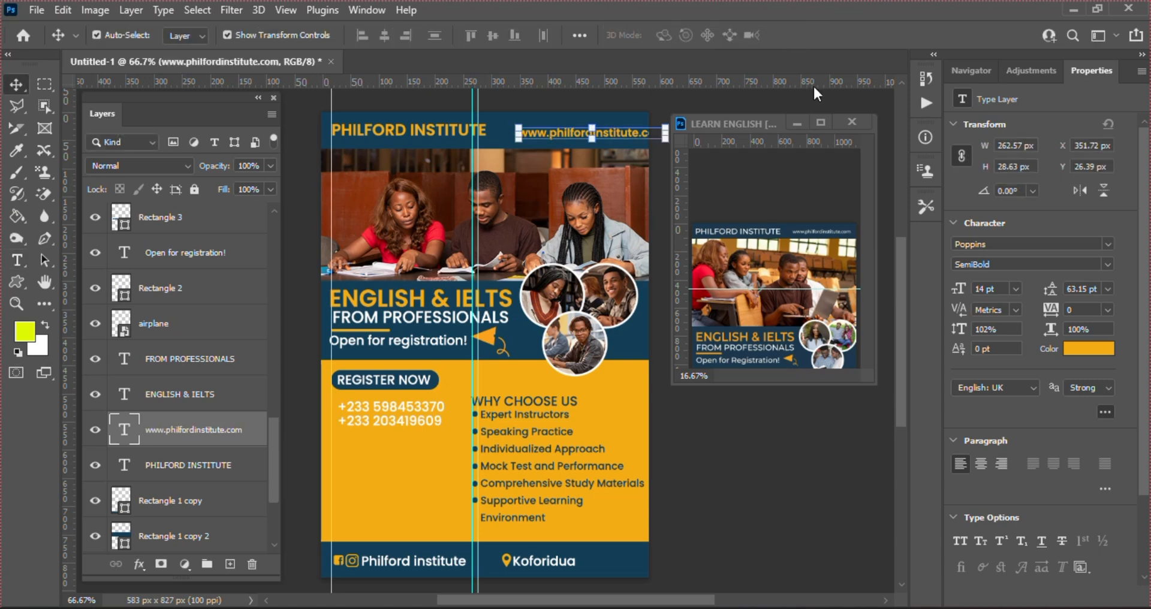
left_click(664, 137)
left_click_drag(664, 138, 640, 130)
key("Return")
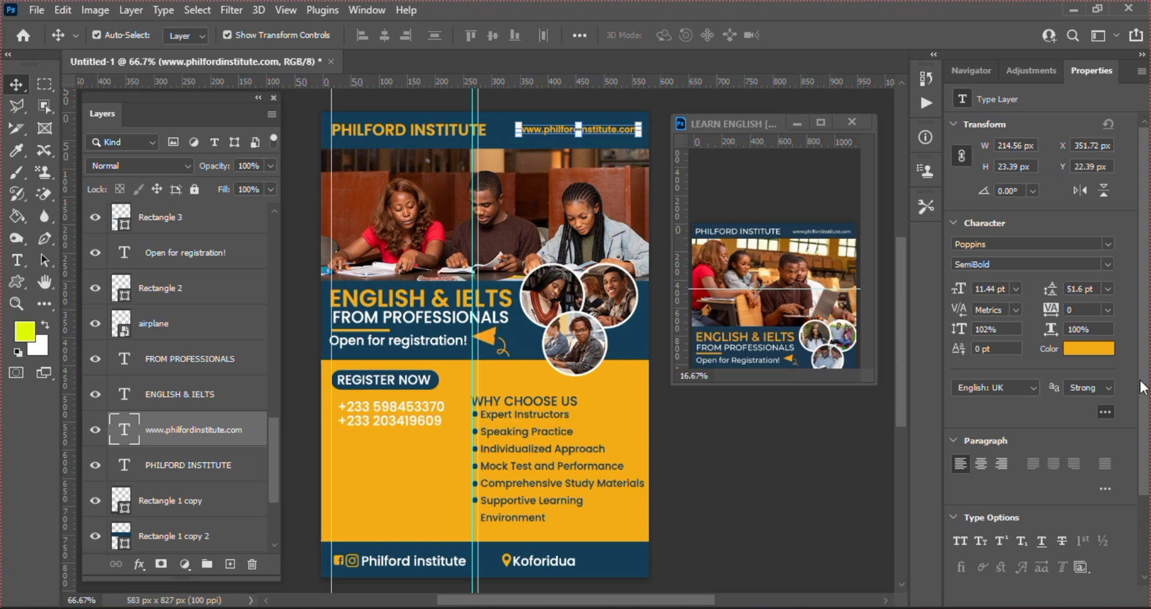
Make the website address white (#ffffff) in Medium weight
left_click(1099, 351)
type("ffffff")
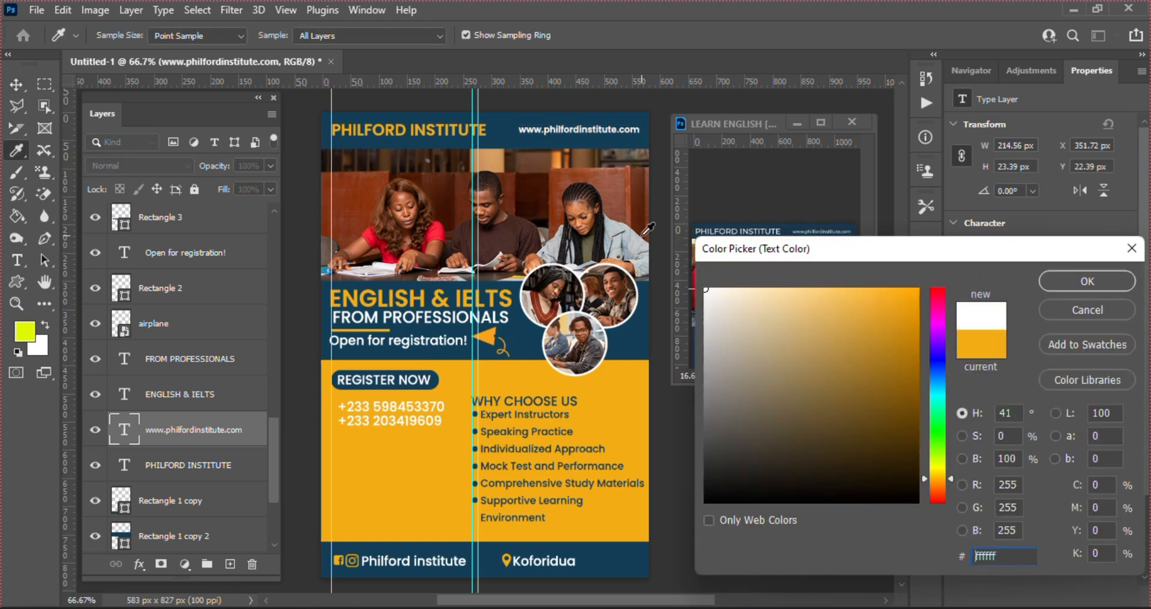
key("Return")
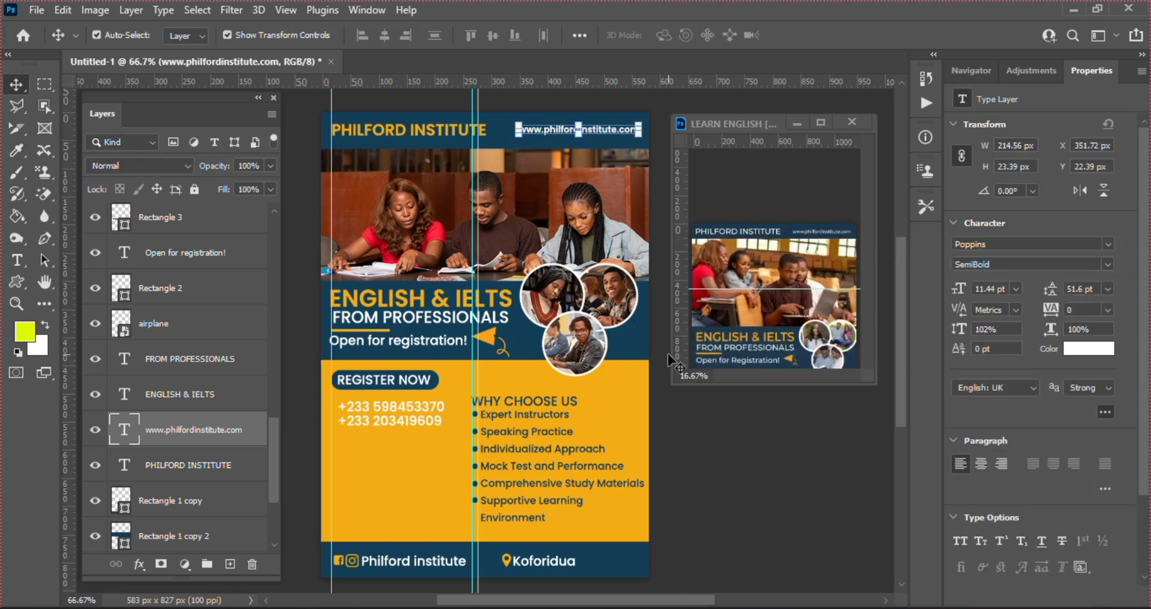
left_click(1106, 265)
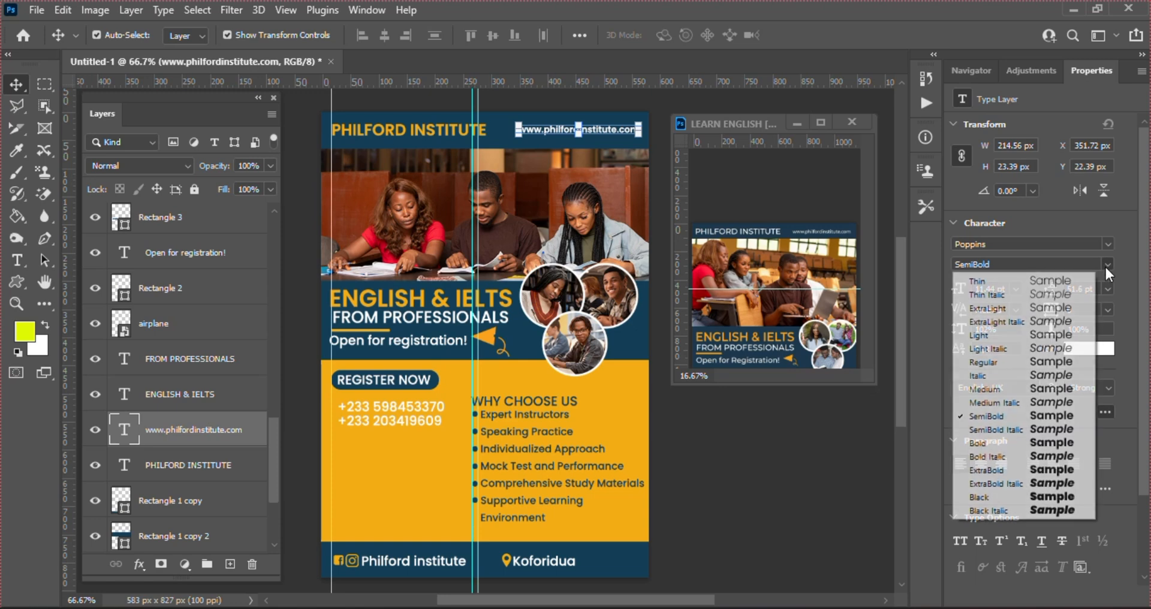
left_click(1029, 389)
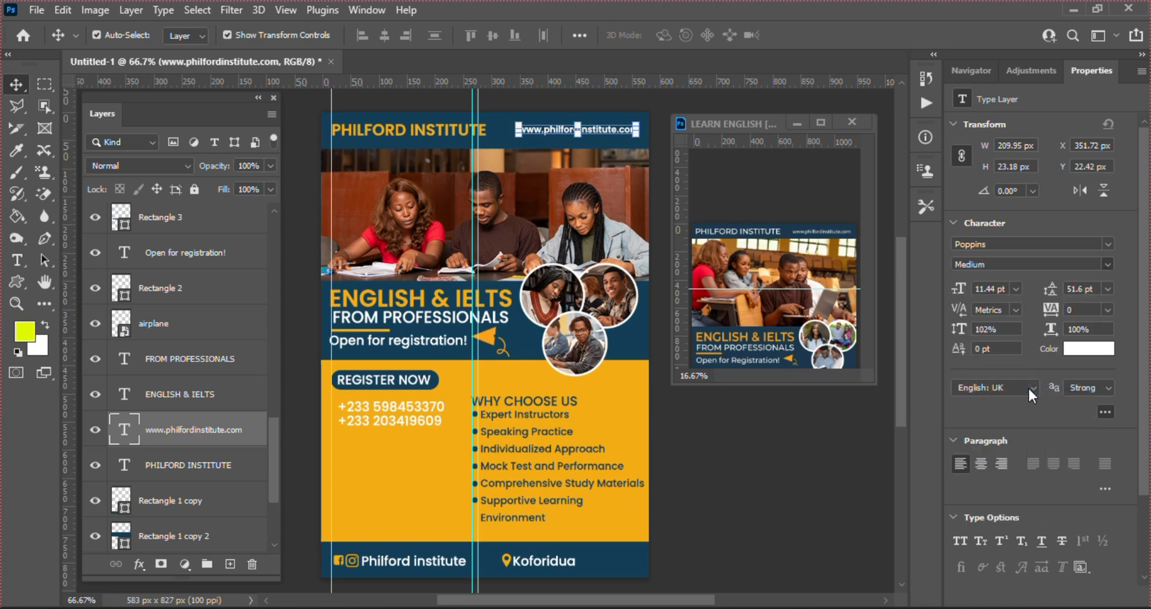
left_click(762, 484)
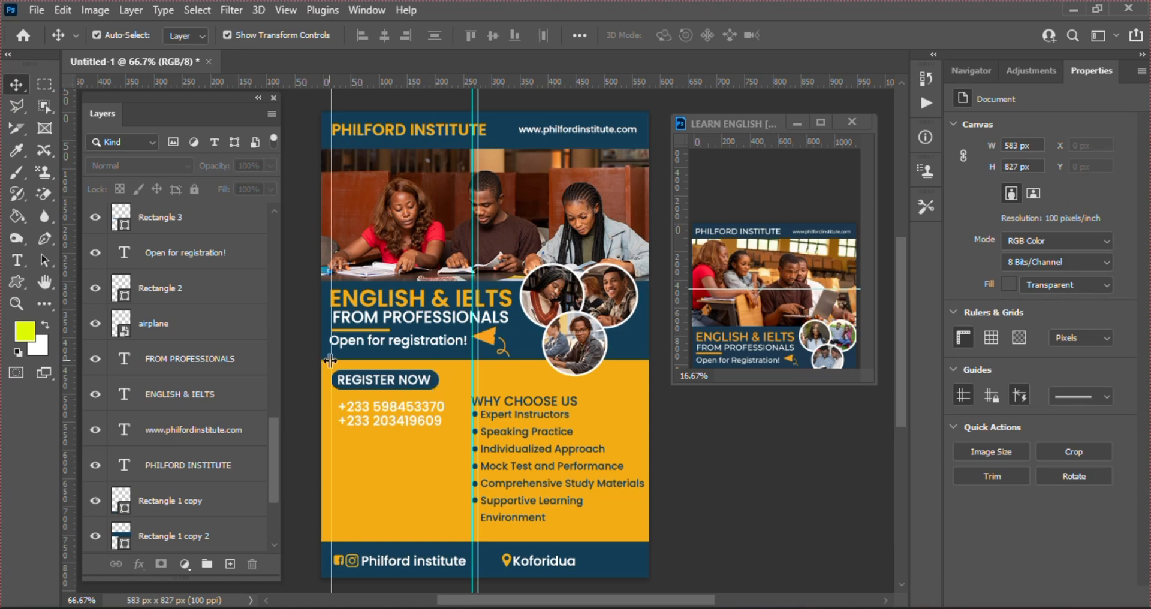
Try free transform on the Open for registration! and FROM PROFESSIONALS text, leaving both unchanged
left_click(355, 346)
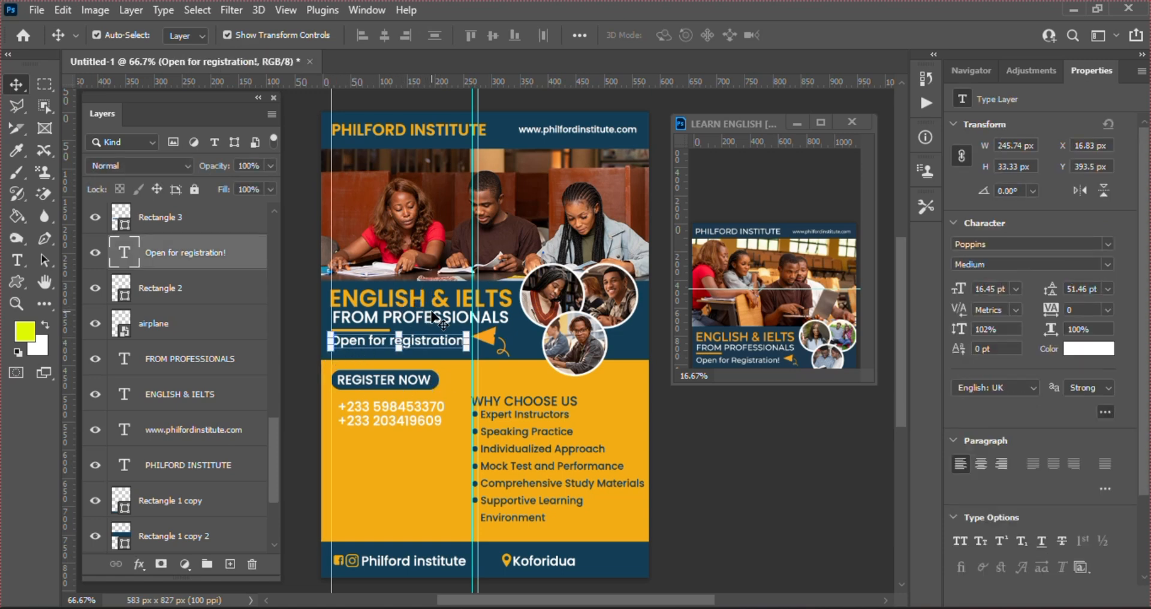
key("ctrl+t")
key("Return")
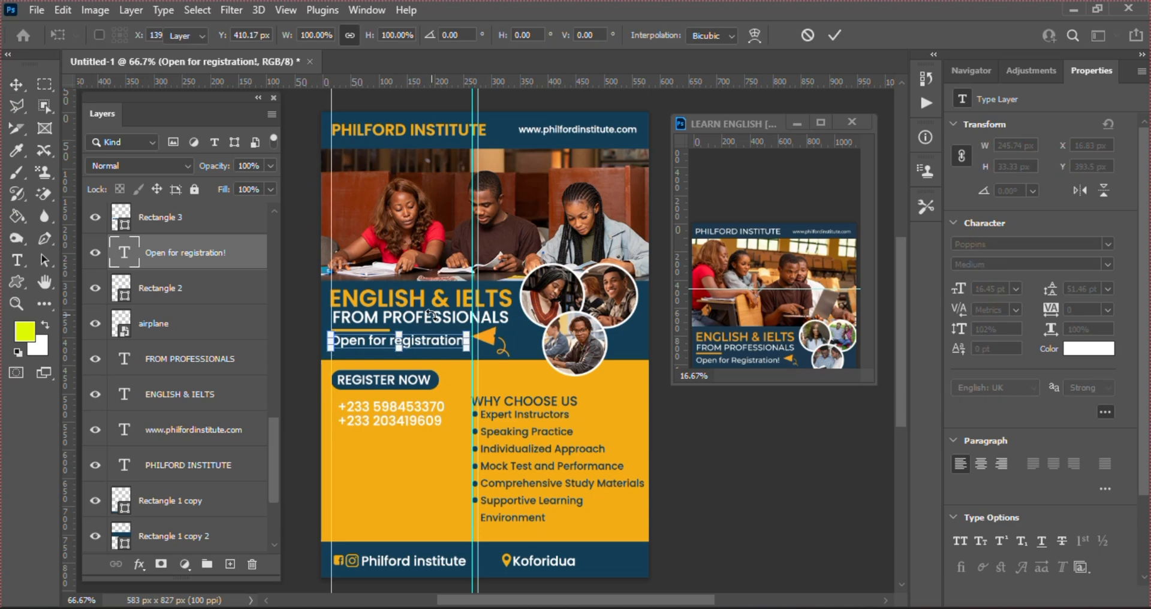
left_click(380, 210)
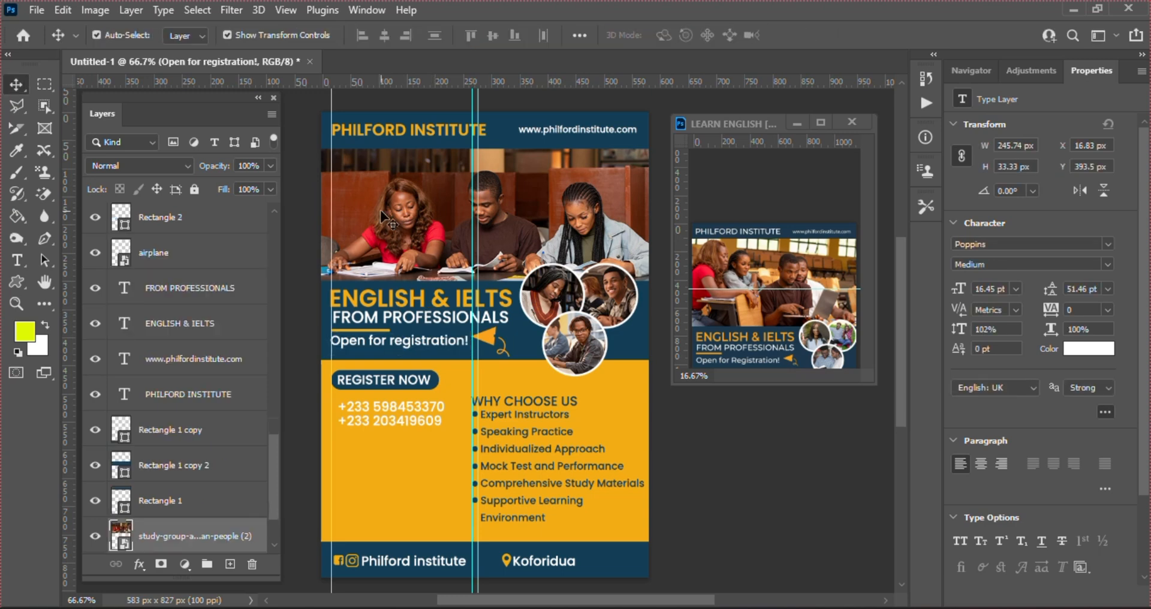
left_click(432, 317)
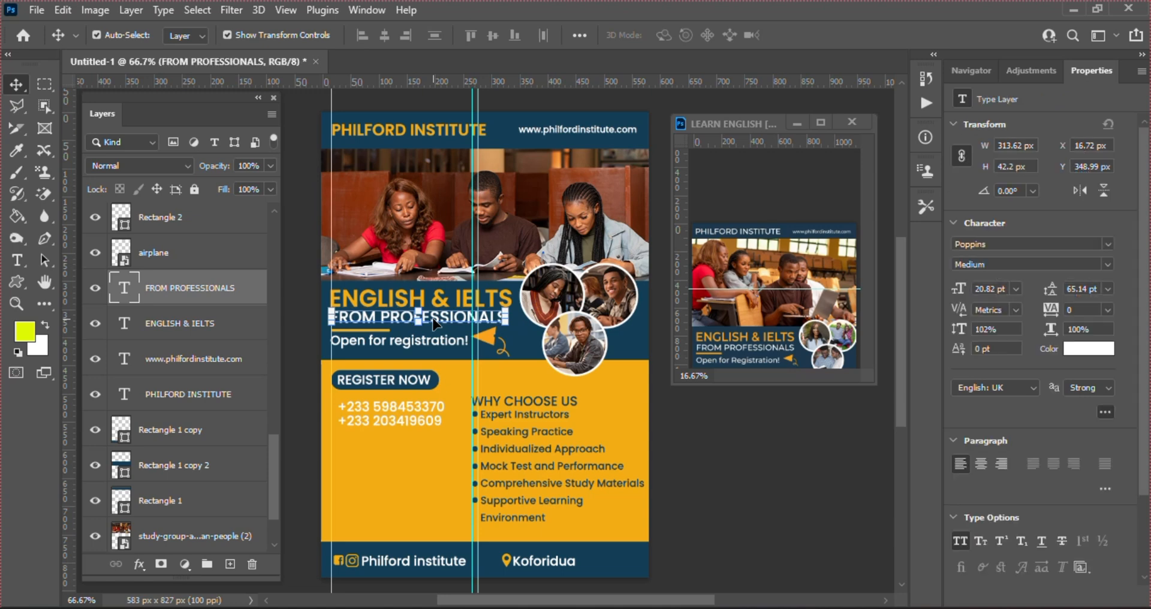
key("ctrl+t")
left_click(709, 481)
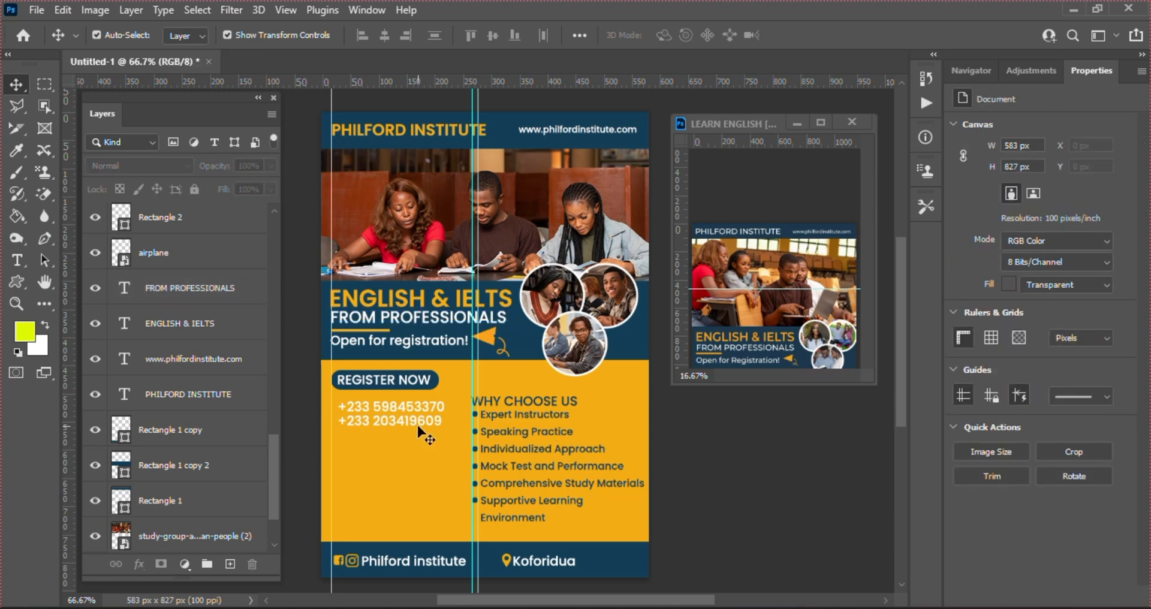
Move the REGISTER NOW button, its shape and the phone numbers down 37 px together
double_click(380, 388)
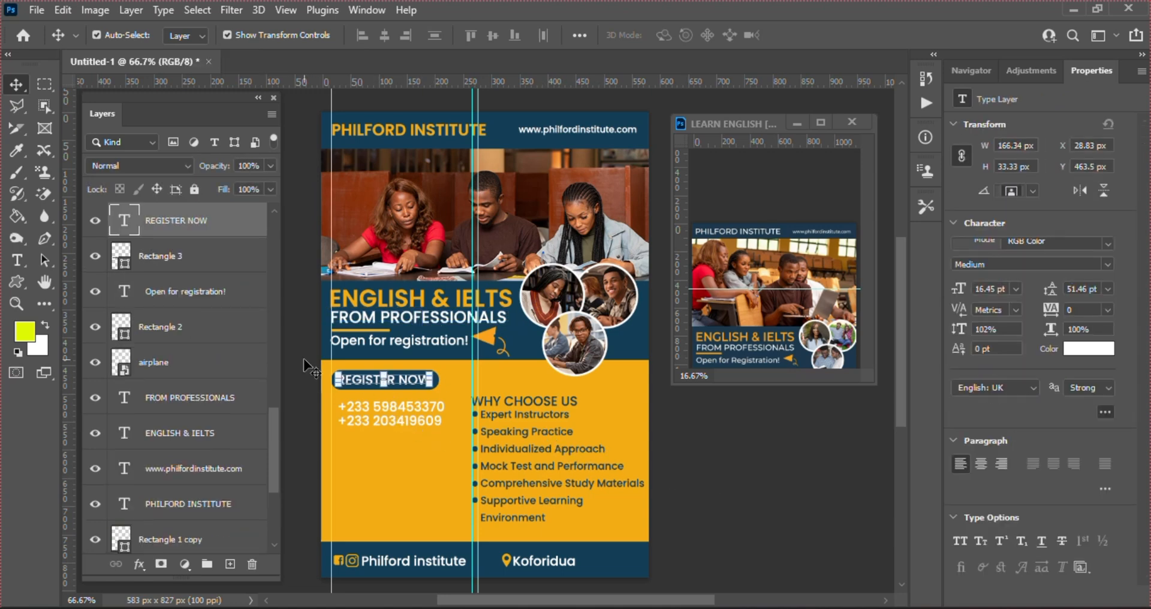
left_click(177, 257, "shift")
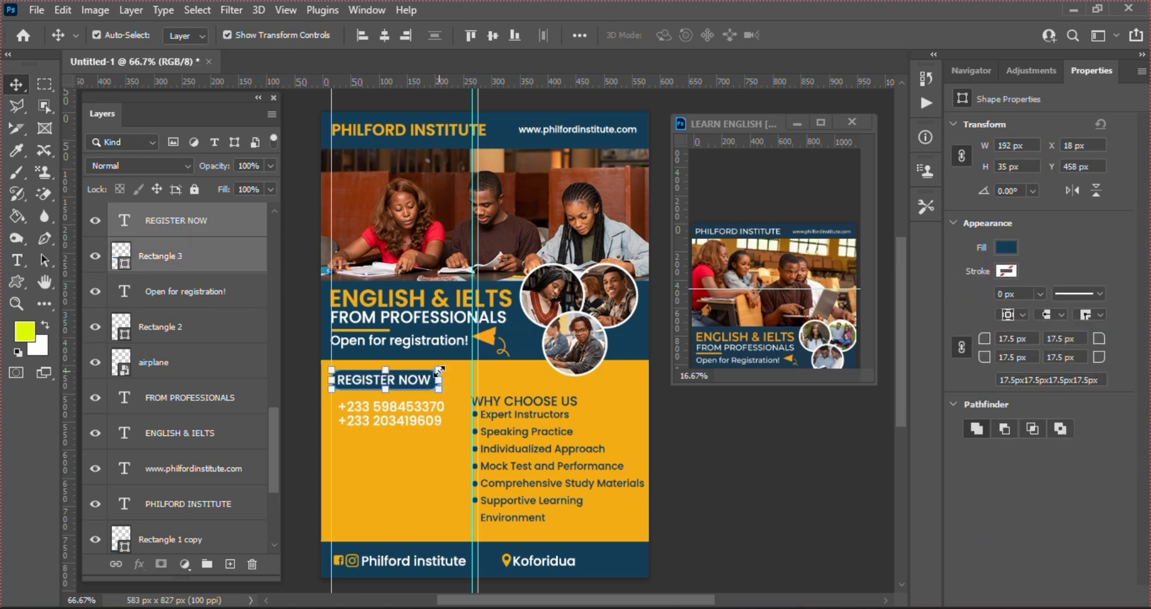
key("ctrl+t")
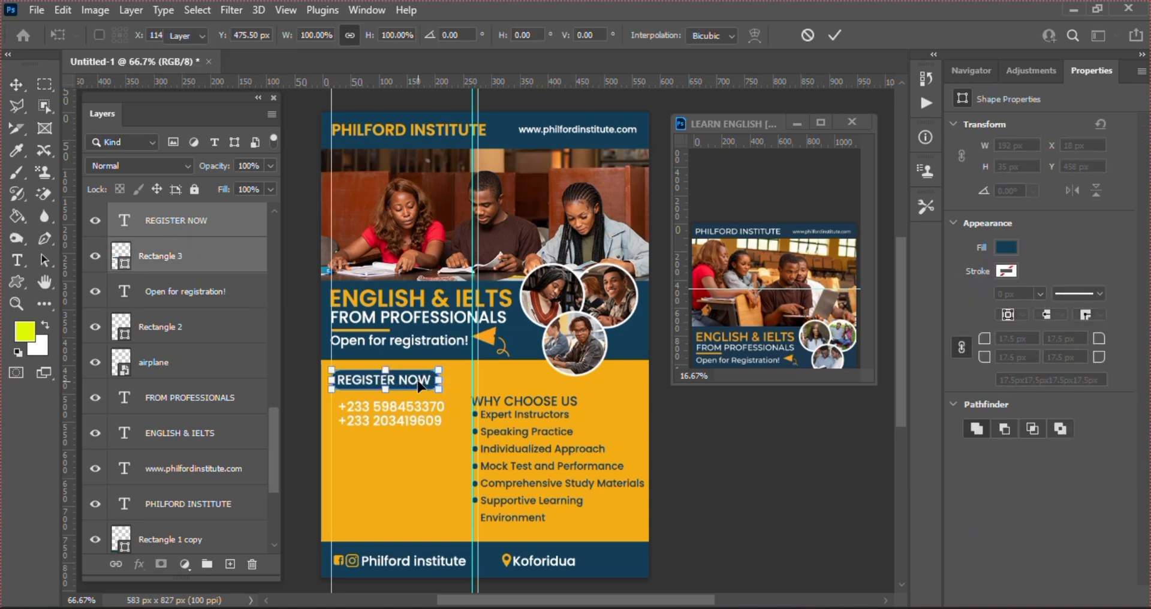
key("Return")
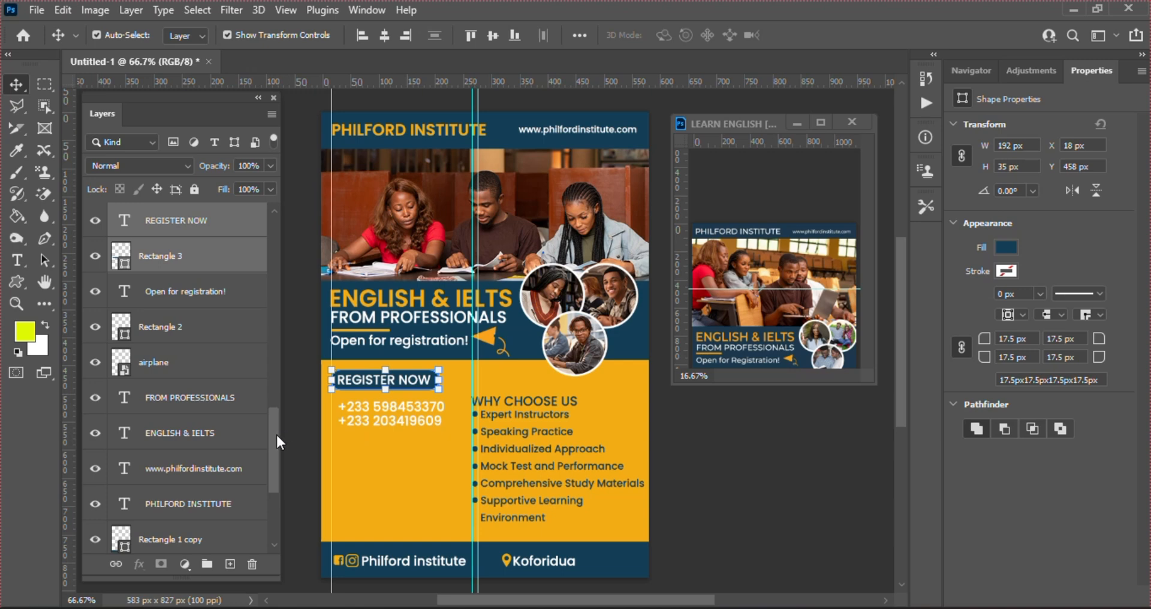
scroll(273, 416, "up", 3)
left_click(212, 333, "ctrl")
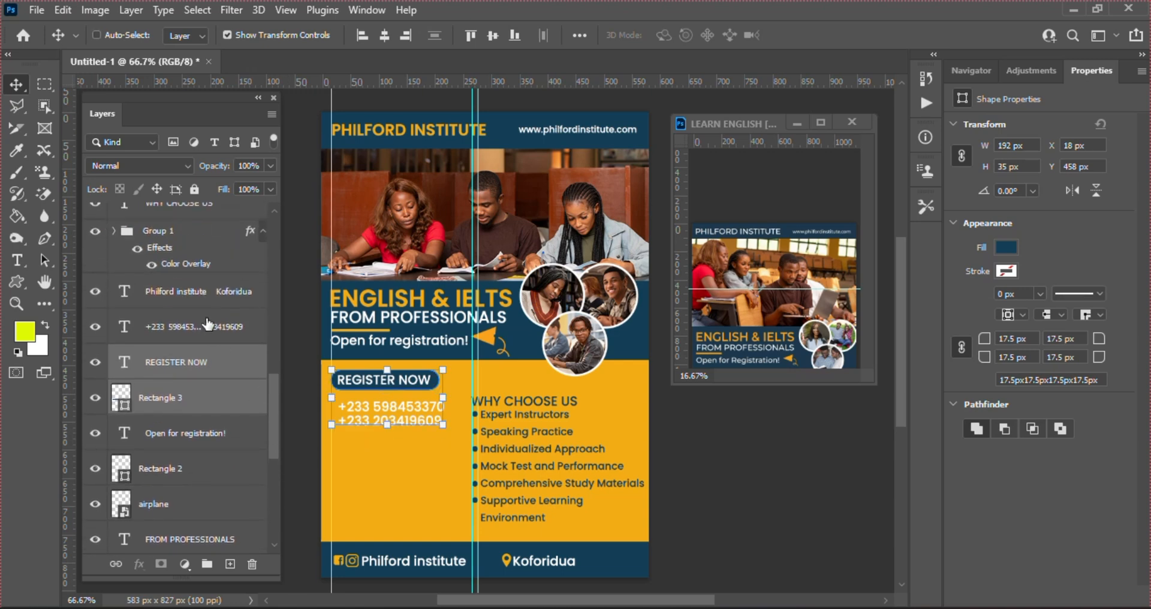
left_click(331, 372)
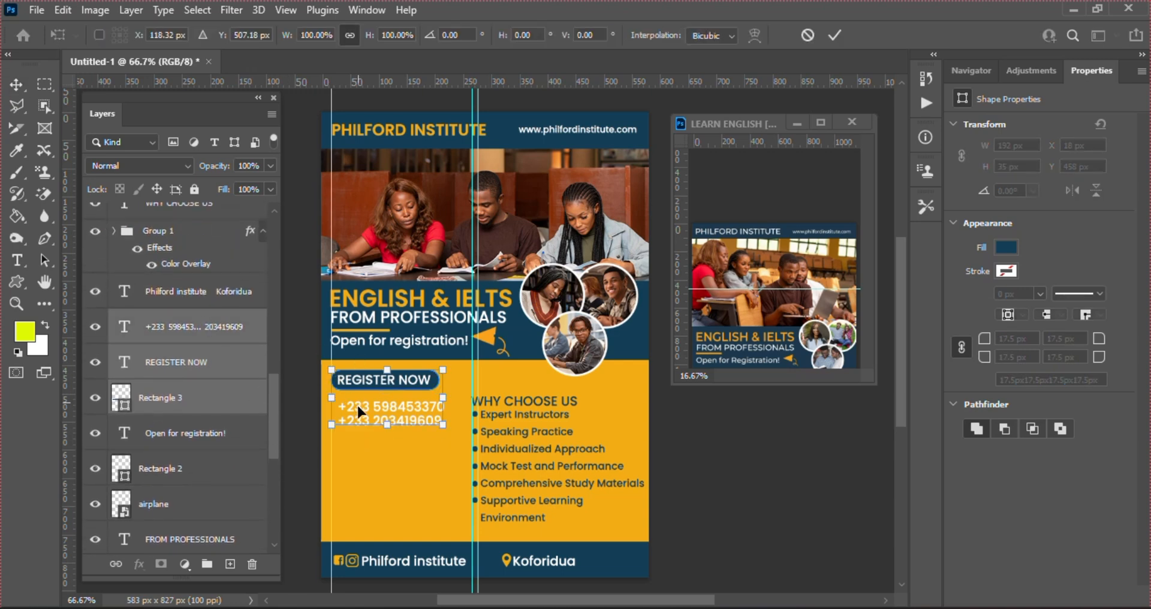
left_click_drag(357, 405, 359, 424)
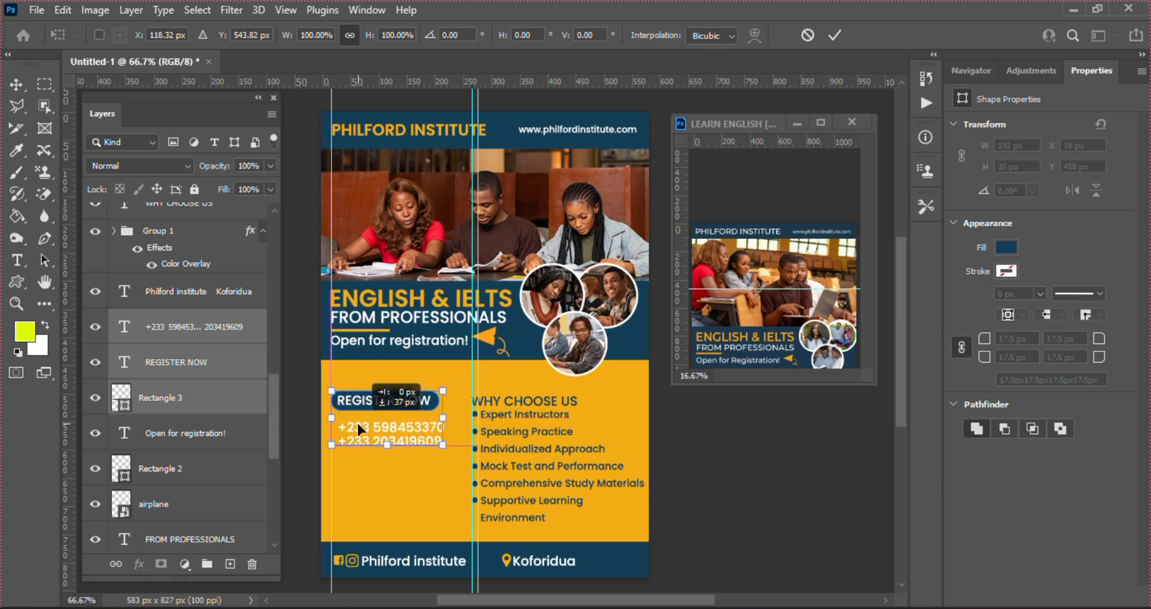
key("Return")
Nudge only the phone numbers slightly left and up beneath the button
left_click(757, 456)
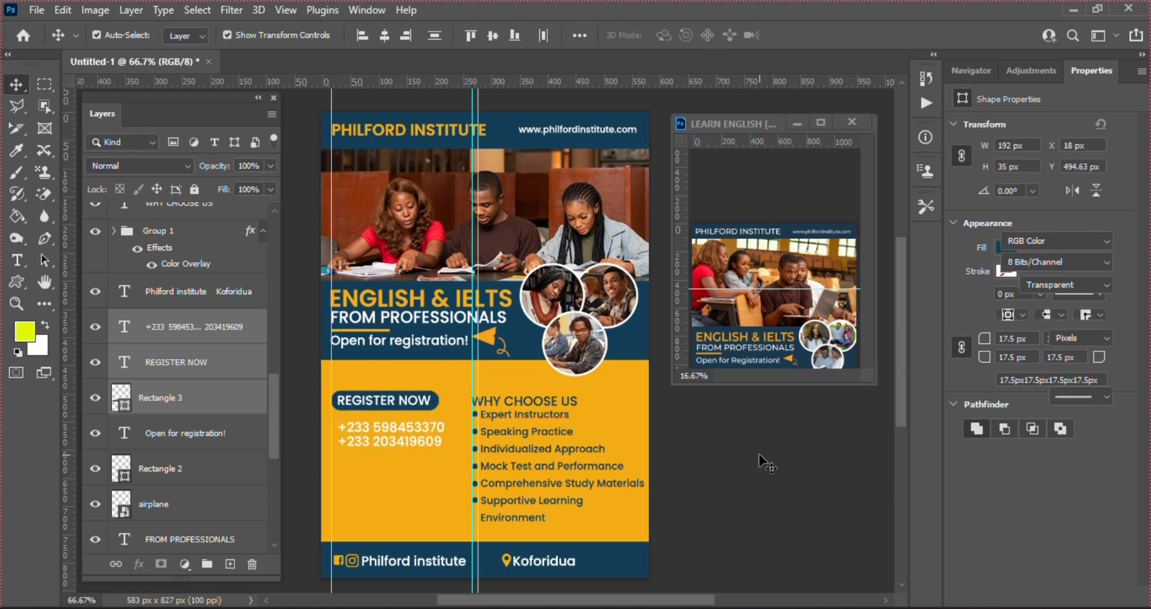
left_click(365, 438)
key("Left")
key("Left")
key("Left")
key("Left")
key("Left")
key("Left")
key("Left")
key("Left")
key("Left")
key("Left")
key("Left")
key("Left")
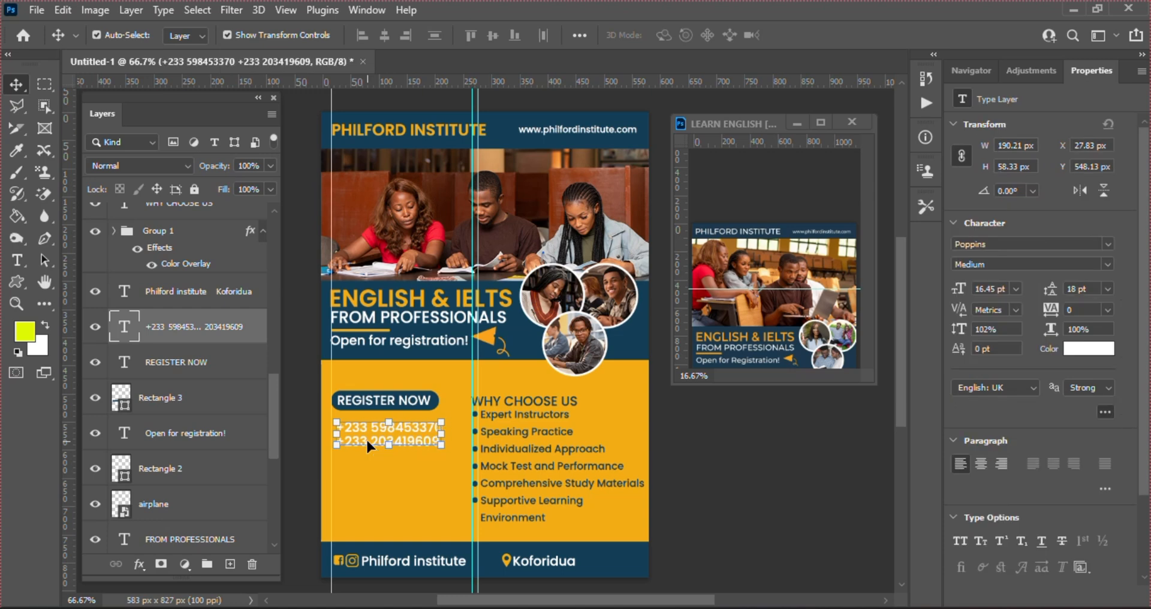
key("Left")
key("Left")
key("Up")
key("Up")
key("Up")
key("Up")
key("Up")
key("Up")
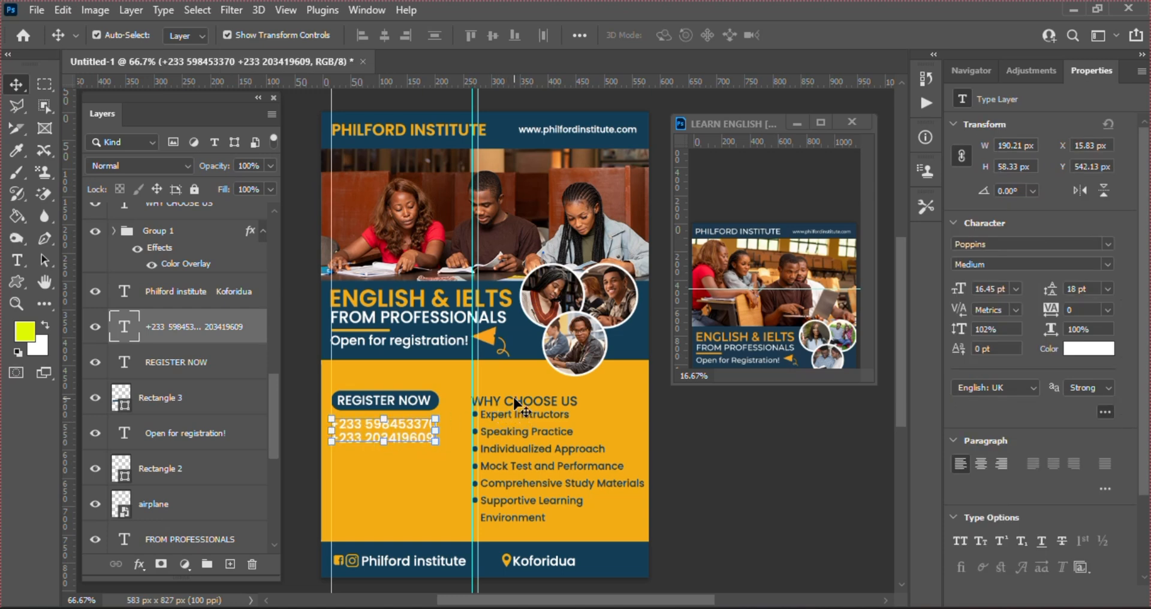
left_click(801, 276)
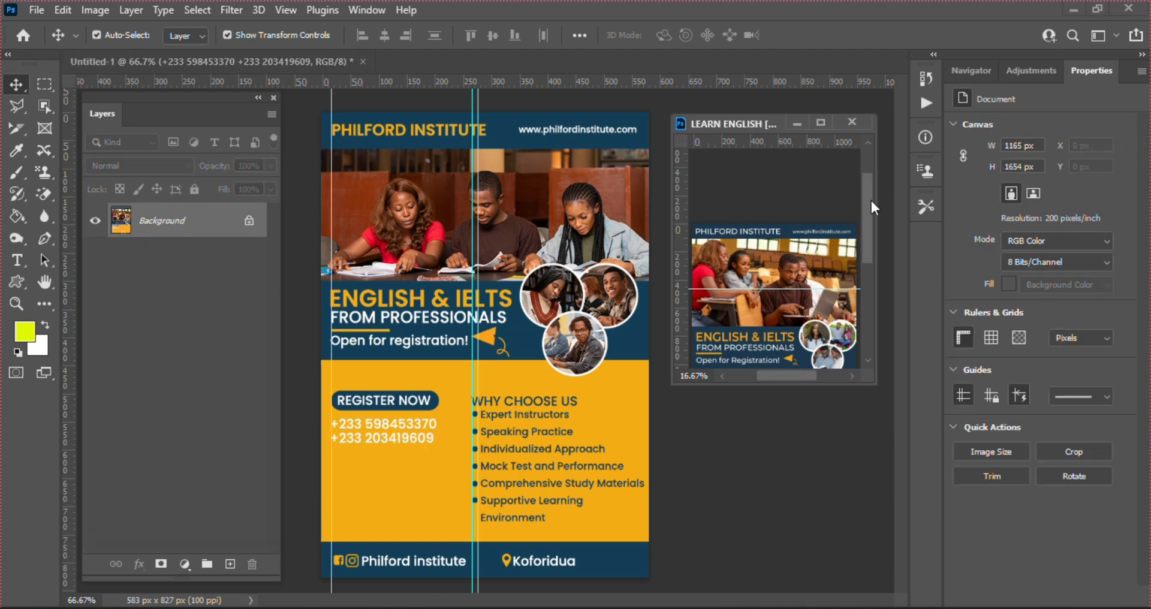
Change the benefit list text colour to white (#ffffff)
left_click_drag(871, 199, 873, 245)
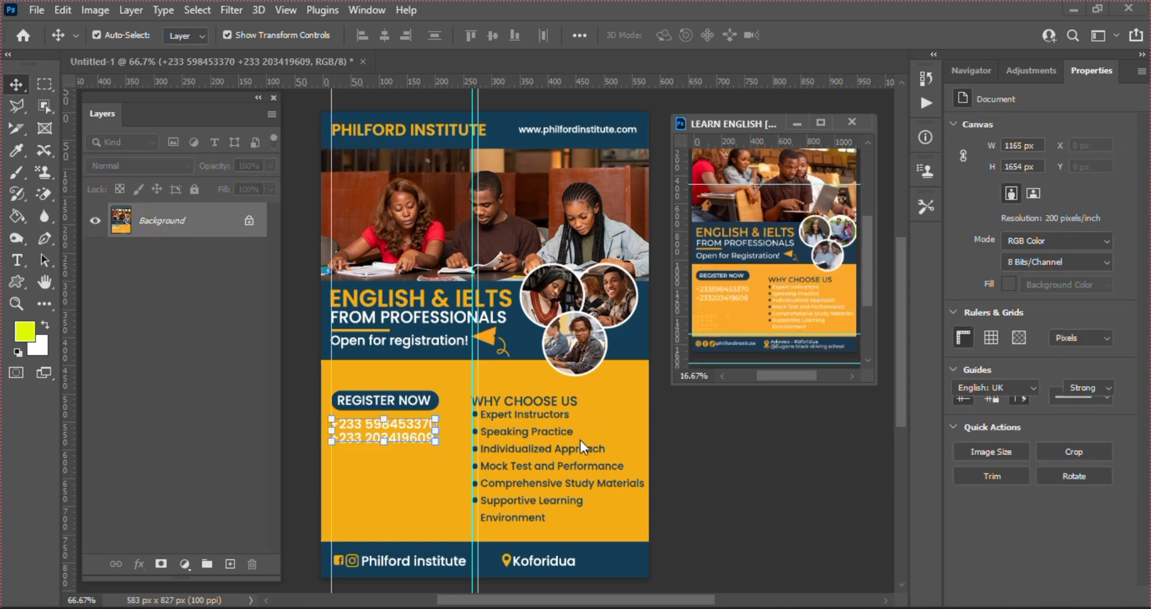
left_click(554, 451)
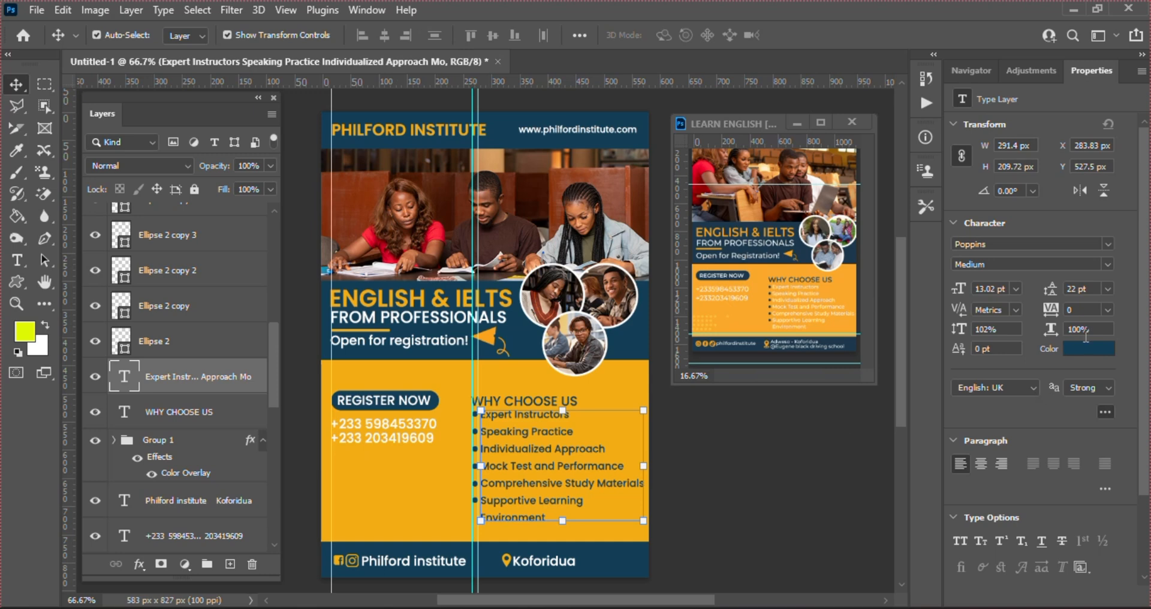
left_click(1086, 349)
type("ffffff")
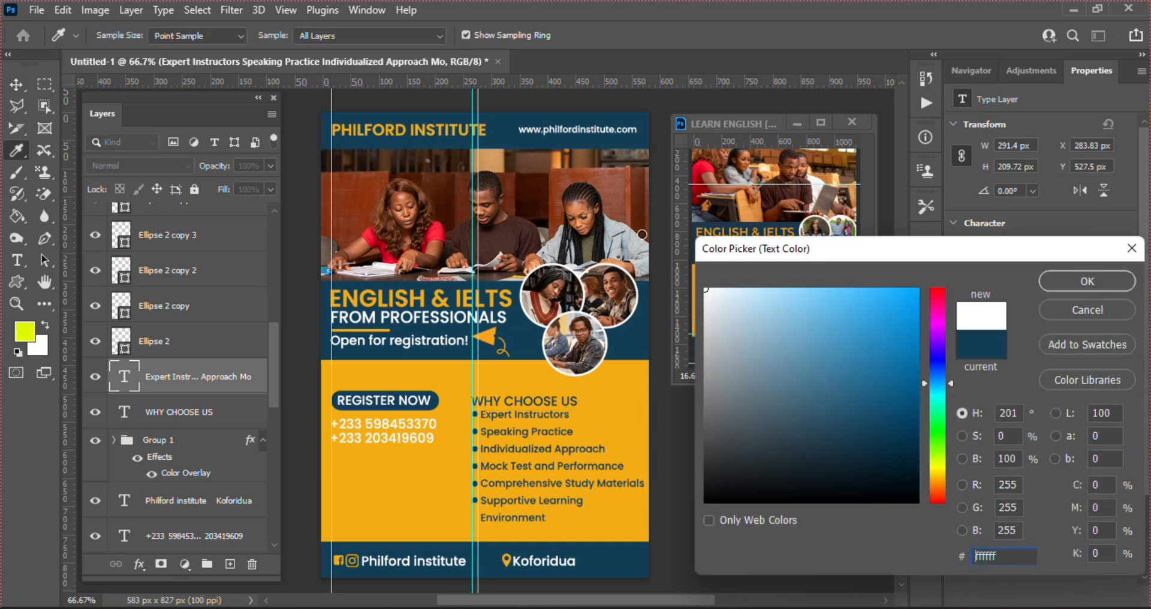
key("Return")
left_click(761, 532)
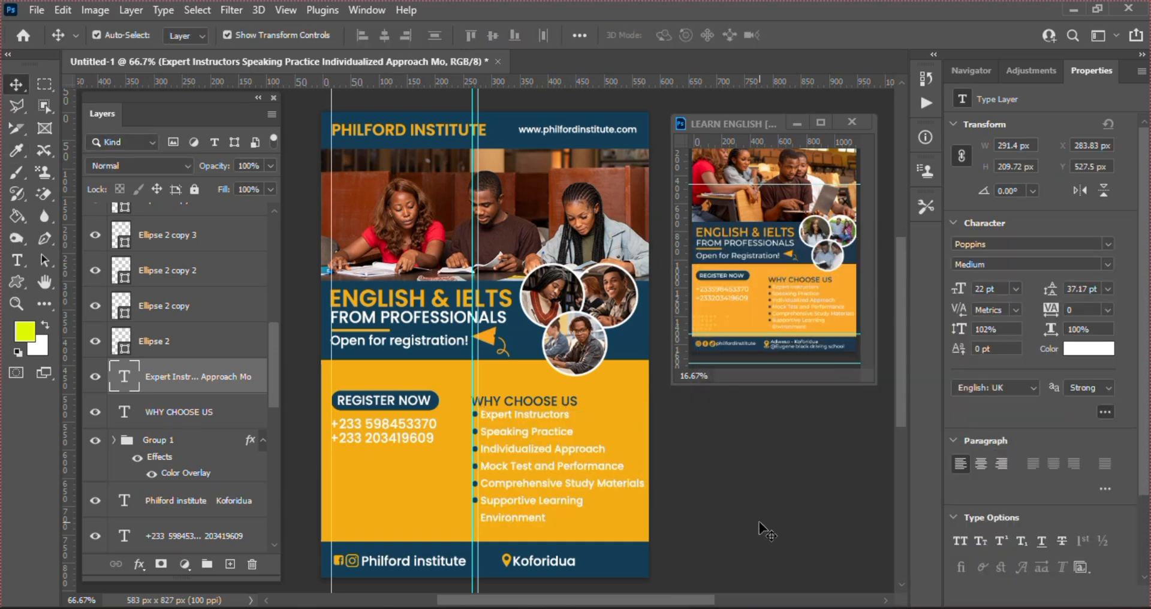
Nudge the WHY CHOOSE US heading 1 px right and move both vertical guides off the flyer
left_click(537, 404)
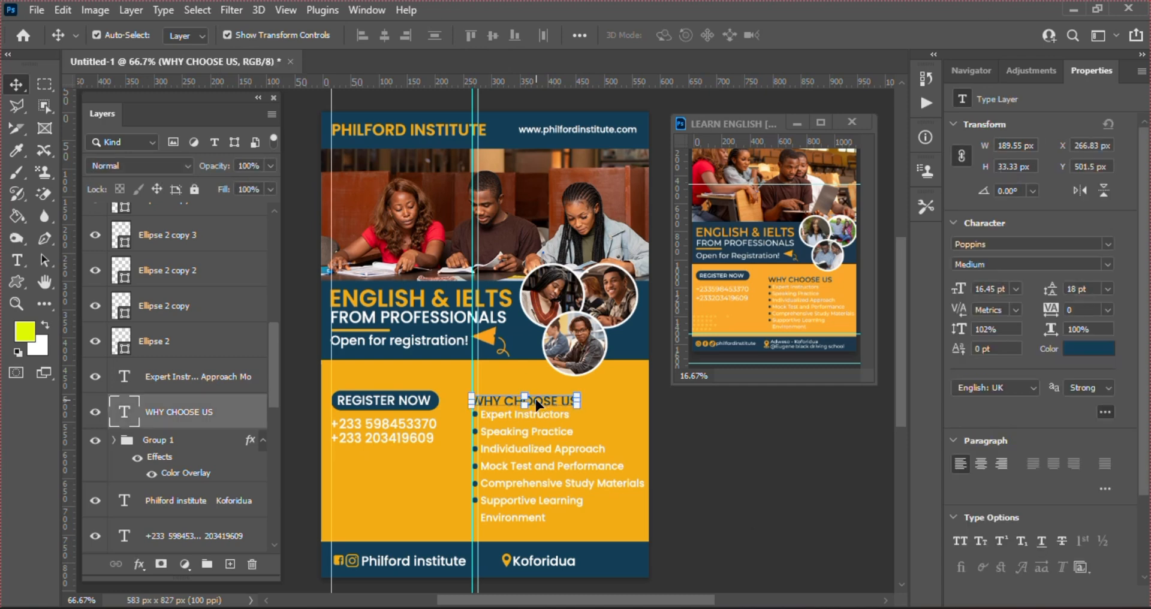
key("Right")
left_click_drag(479, 498, 689, 499)
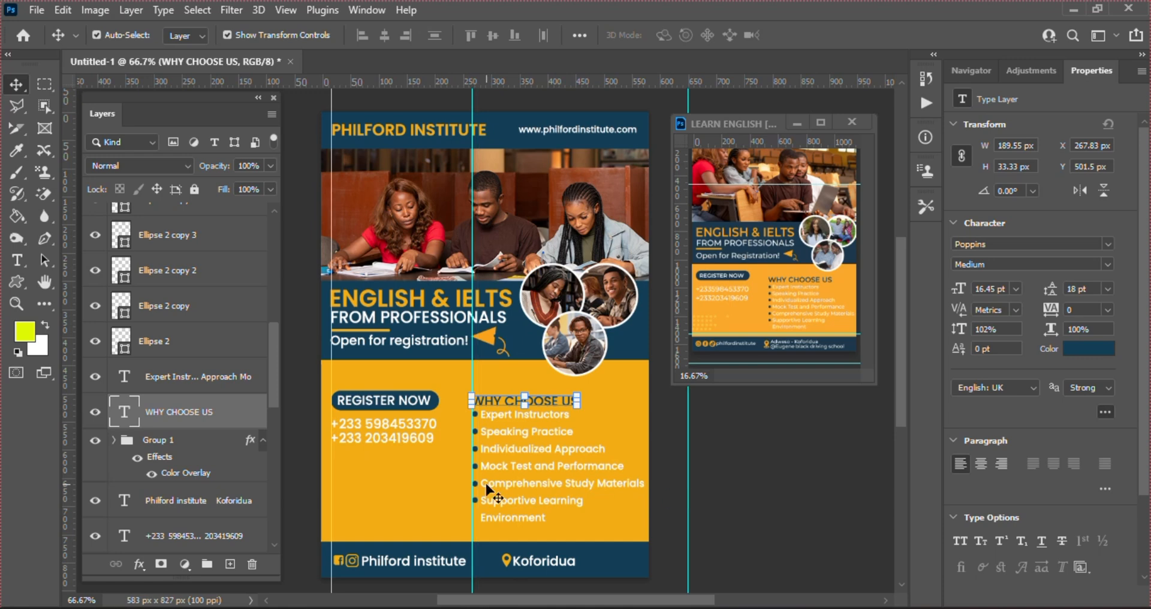
left_click_drag(473, 485, 661, 488)
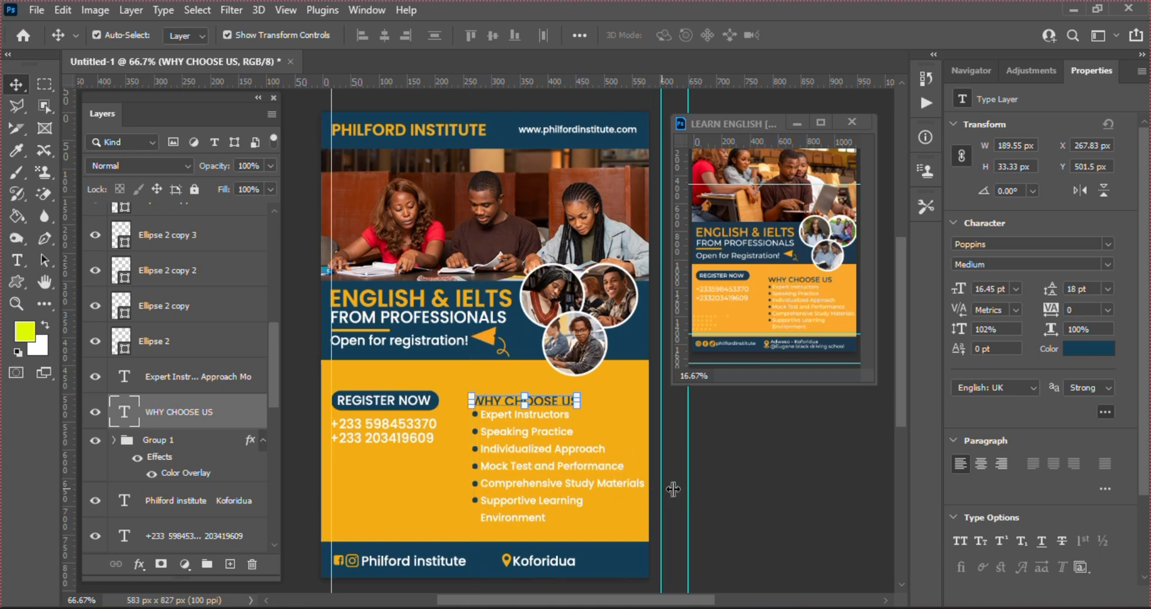
left_click(772, 502)
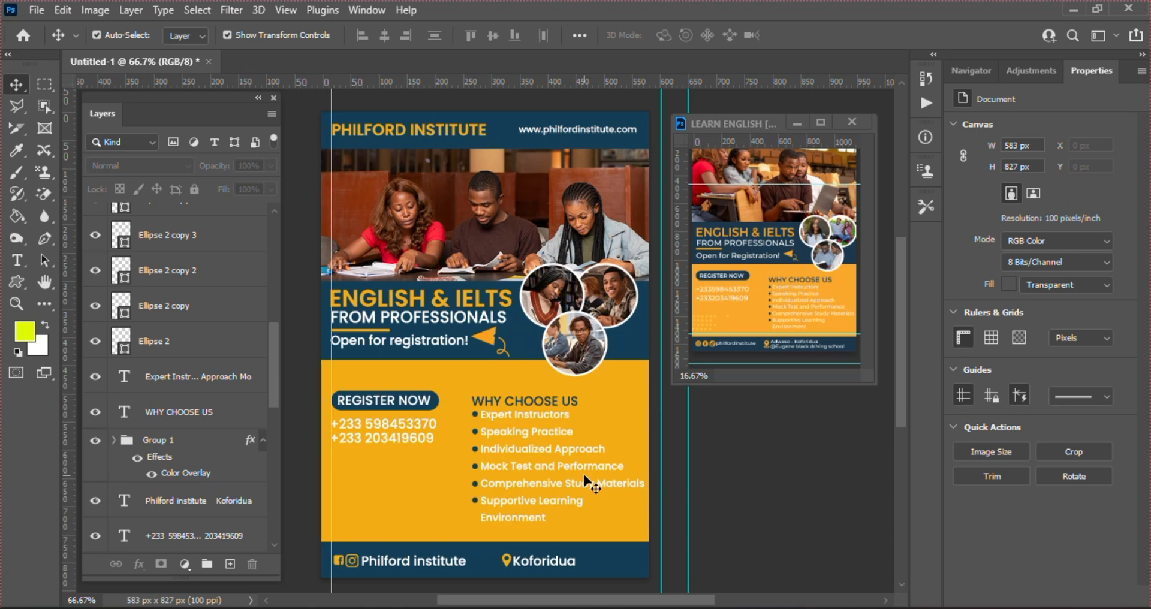
left_click(526, 477)
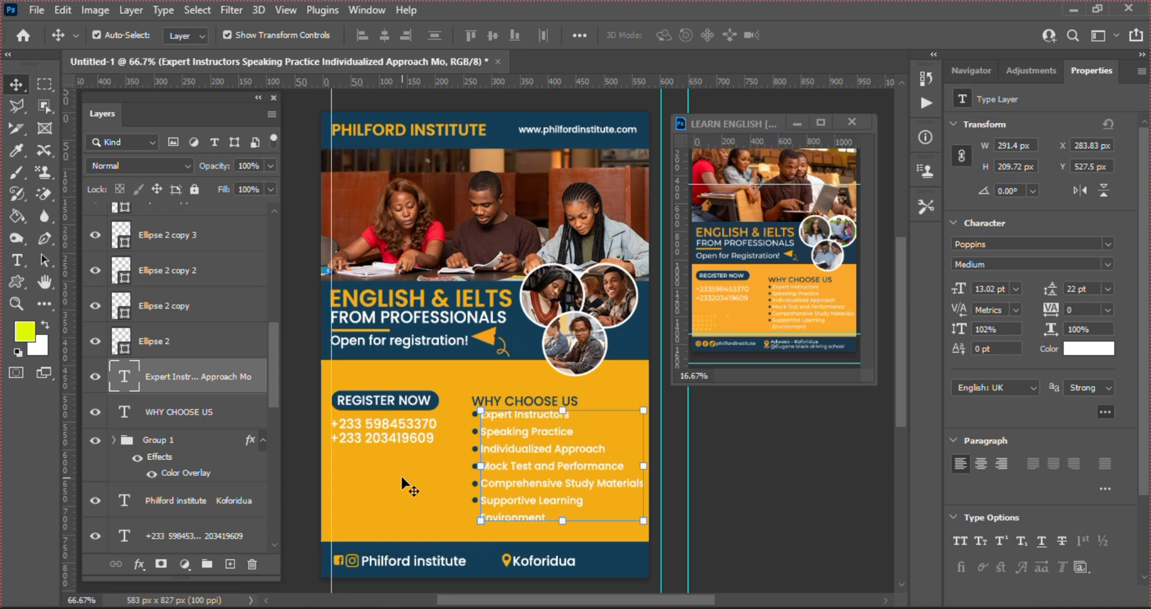
left_click(749, 480)
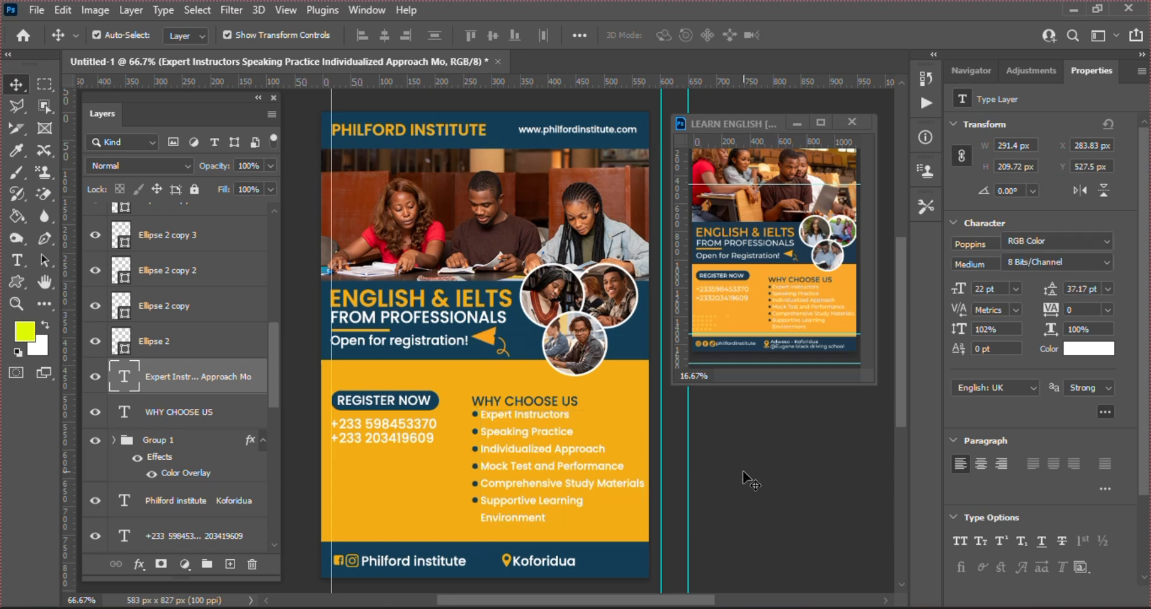